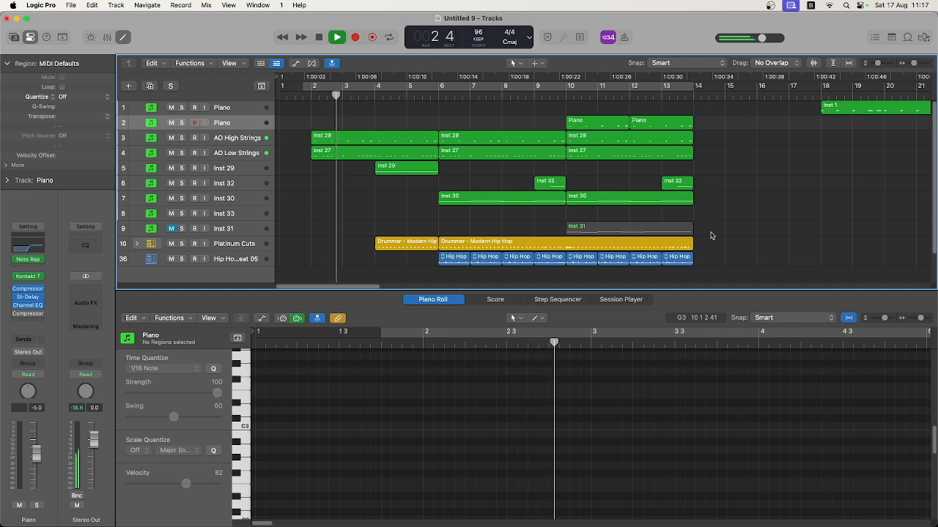
Examine the notes of the Inst 27, Inst 28, Inst 30, Inst 32 and Piano regions while the arrangement plays, stopping playback at the end
{"action": "left_click", "coordinate": [408, 145]}
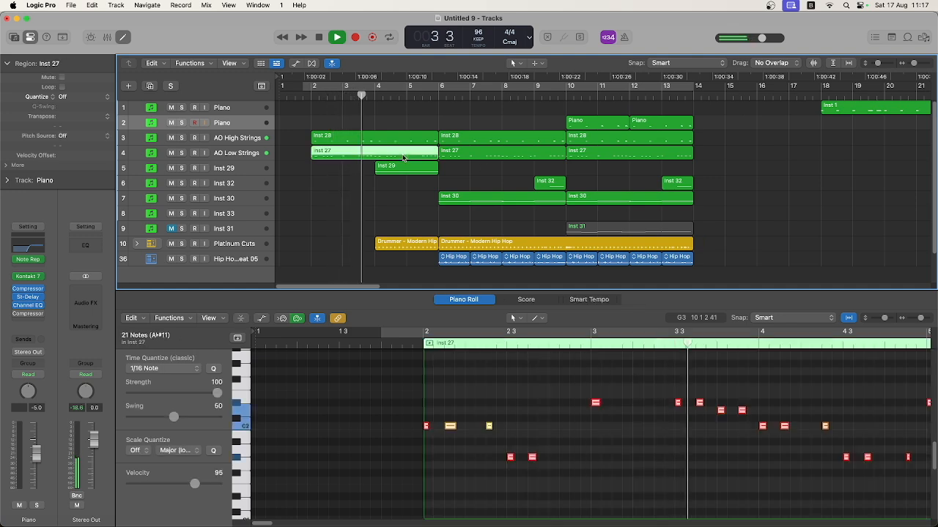
{"action": "left_click", "coordinate": [408, 139]}
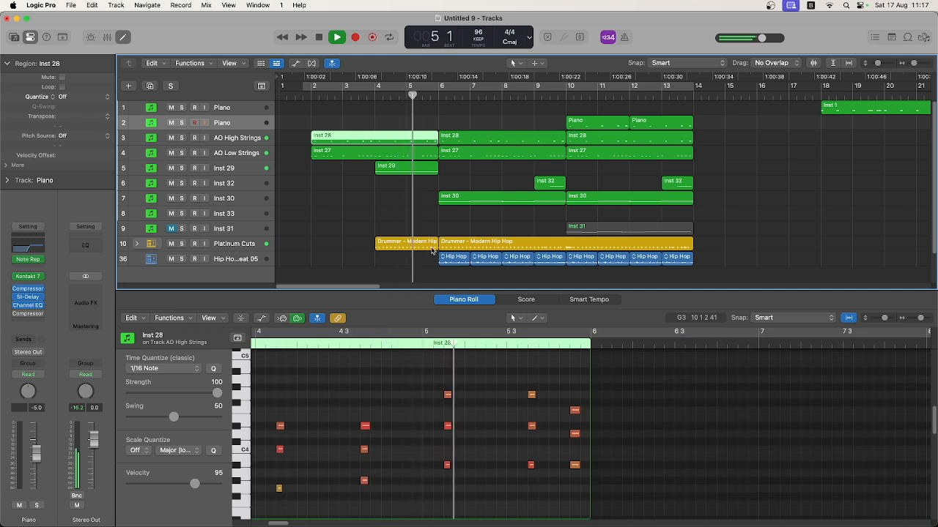
{"action": "left_click", "coordinate": [454, 197]}
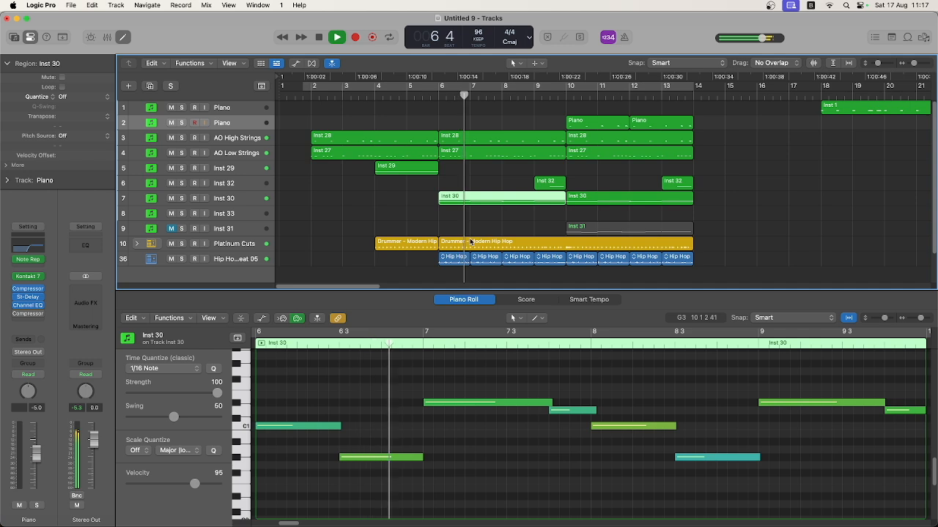
{"action": "left_click", "coordinate": [524, 152]}
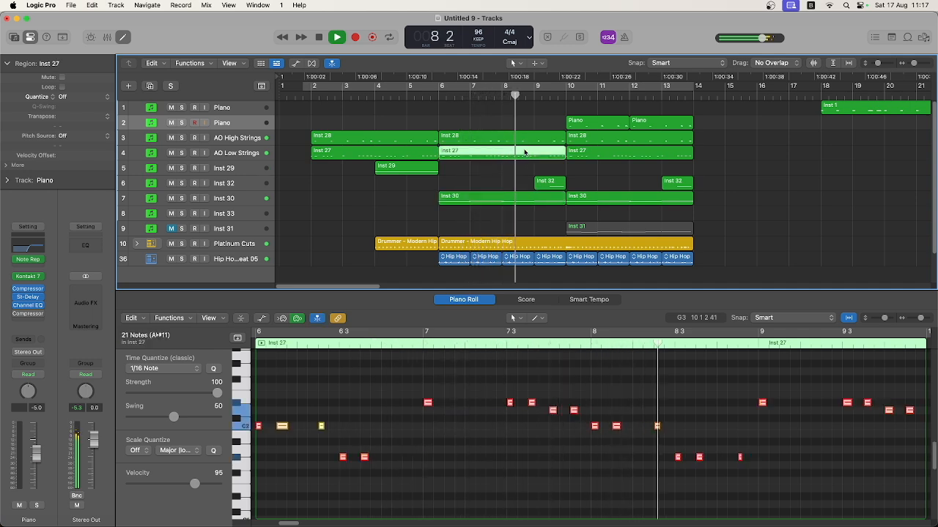
{"action": "left_click", "coordinate": [547, 181]}
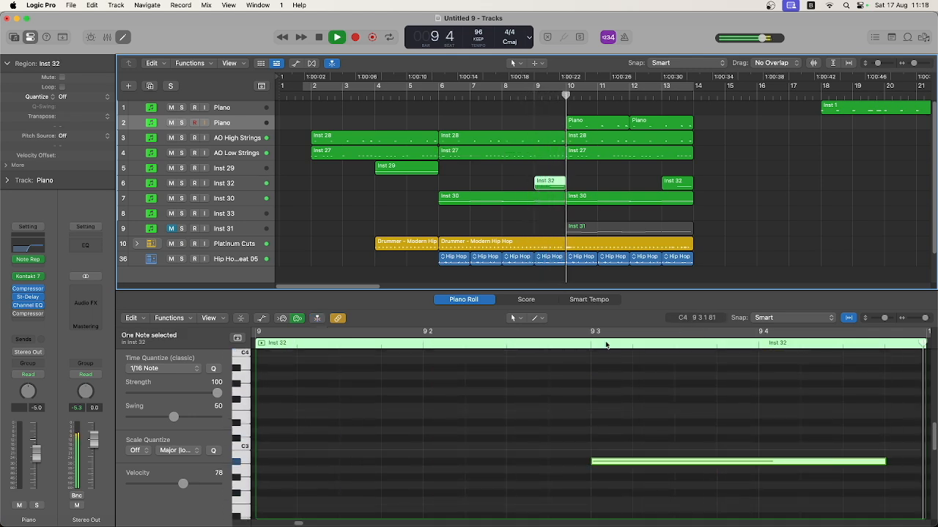
{"action": "left_click", "coordinate": [594, 120]}
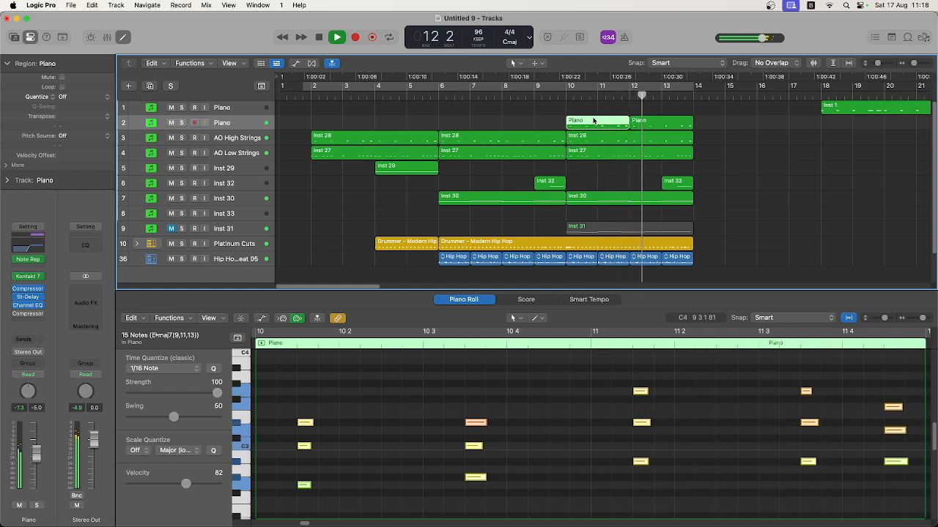
{"action": "left_click", "coordinate": [677, 182]}
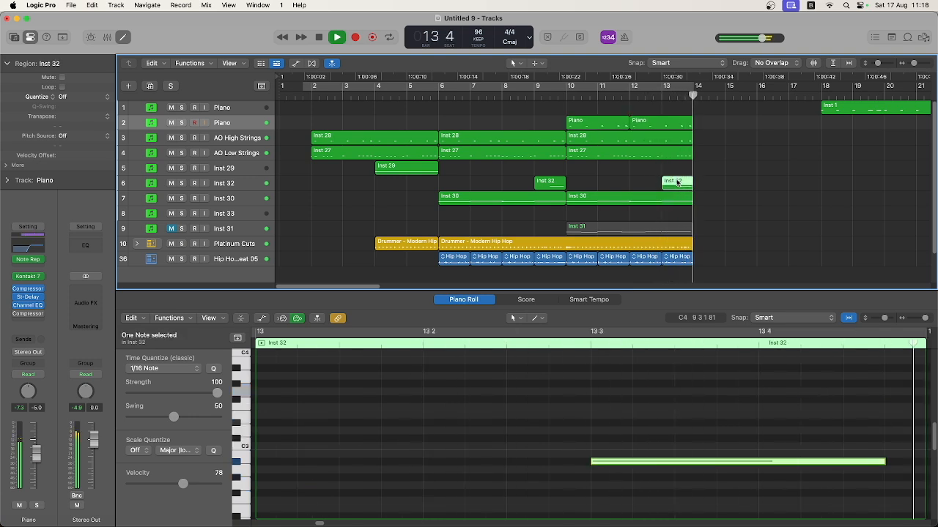
{"action": "left_click", "coordinate": [780, 216]}
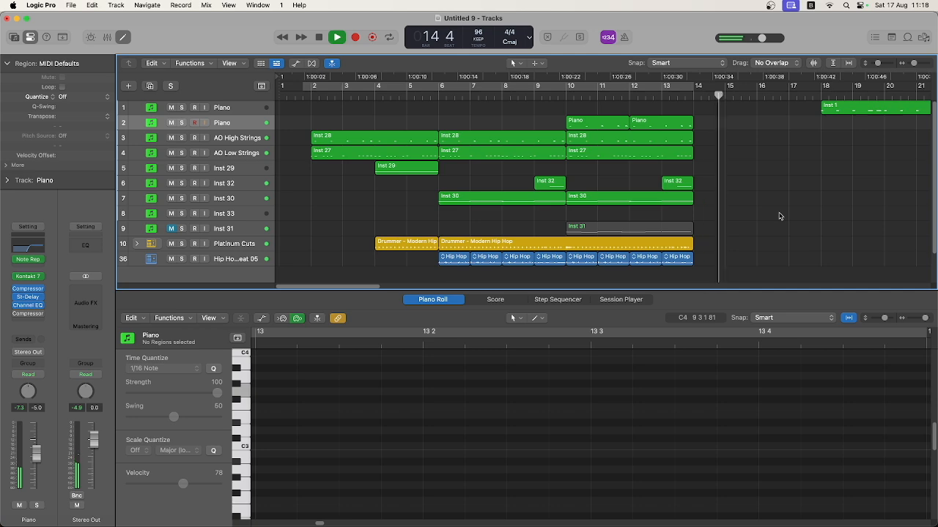
{"action": "key", "text": "space"}
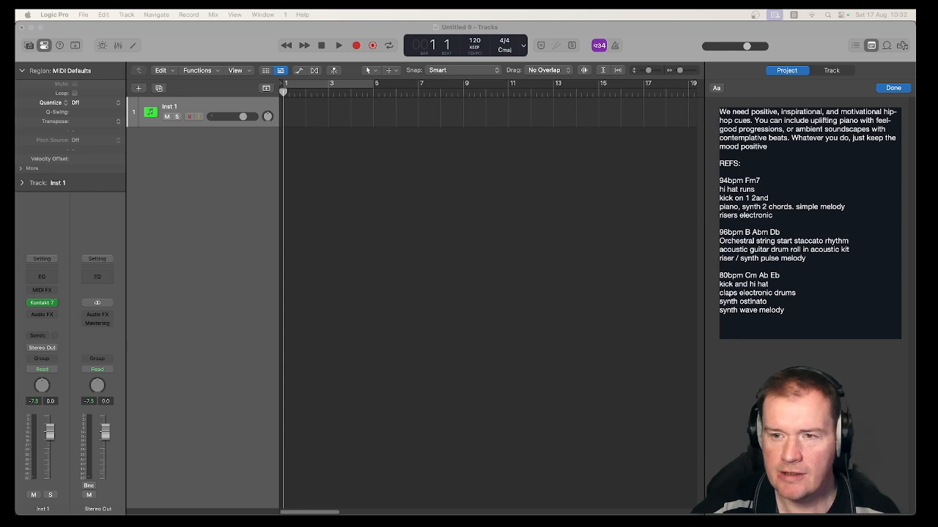
Finish editing the project notes and hide the notes area
{"action": "left_click", "coordinate": [775, 217]}
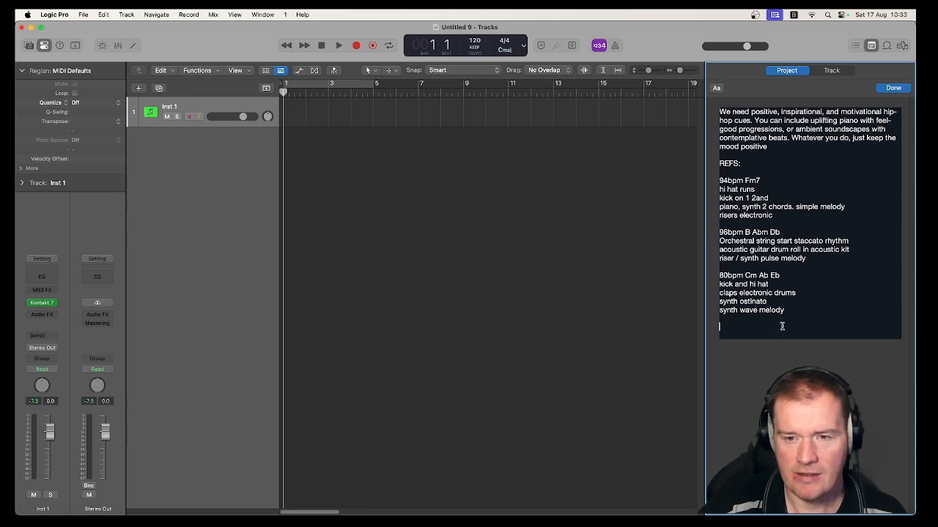
{"action": "left_click", "coordinate": [893, 89]}
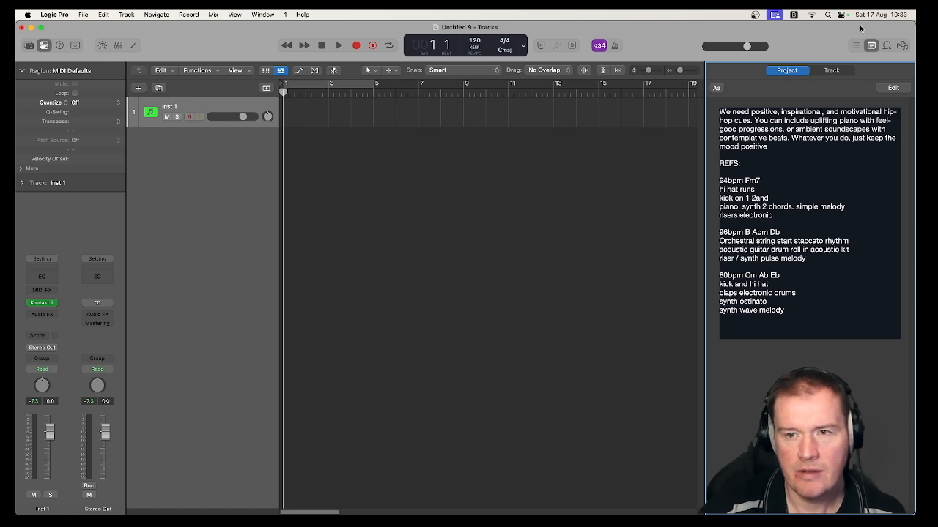
{"action": "left_click", "coordinate": [871, 45]}
Turn on a cycle range from bar 2 to bar 6 and show the secondary time ruler
{"action": "left_click_drag", "start_coordinate": [357, 83], "coordinate": [379, 88]}
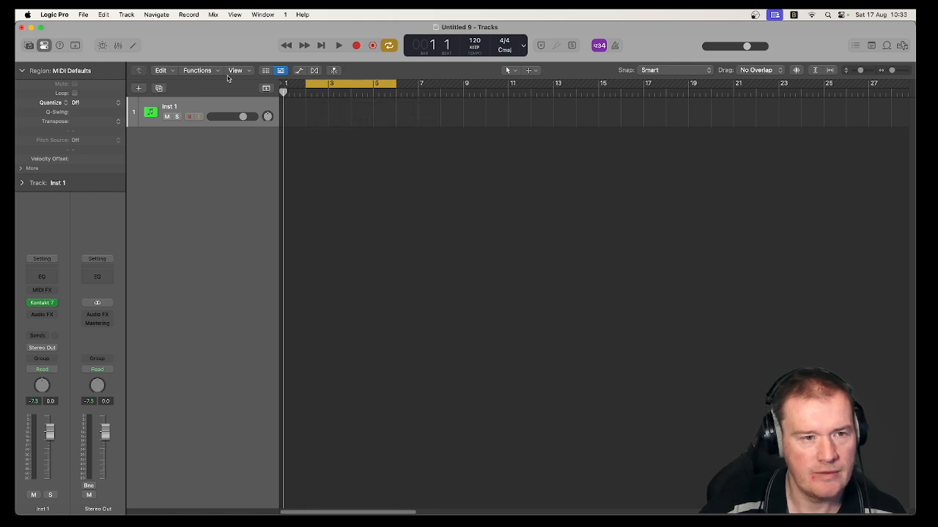
{"action": "left_click", "coordinate": [235, 71]}
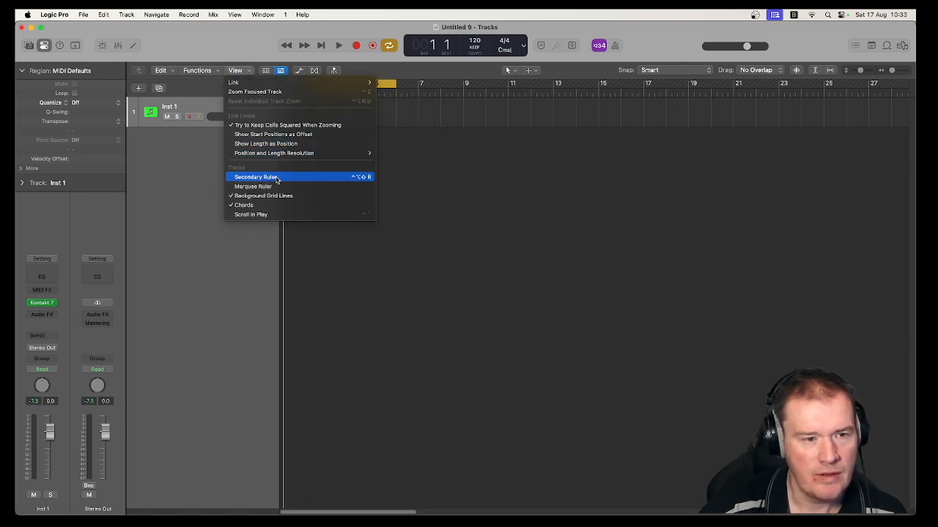
{"action": "left_click", "coordinate": [276, 180]}
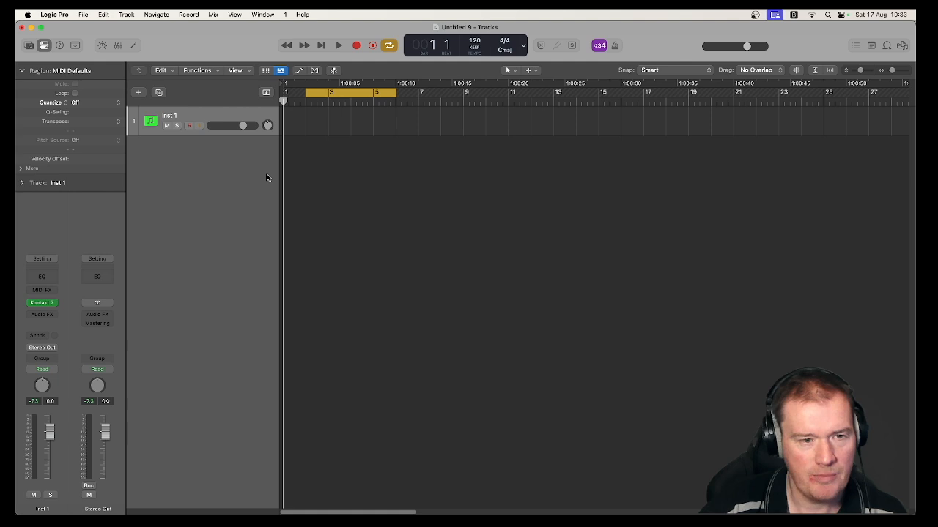
Extend the end of the cycle range to about bar 16 and set the project tempo to 96
{"action": "left_click_drag", "start_coordinate": [394, 93], "coordinate": [632, 93]}
{"action": "left_click_drag", "start_coordinate": [476, 41], "coordinate": [479, 73]}
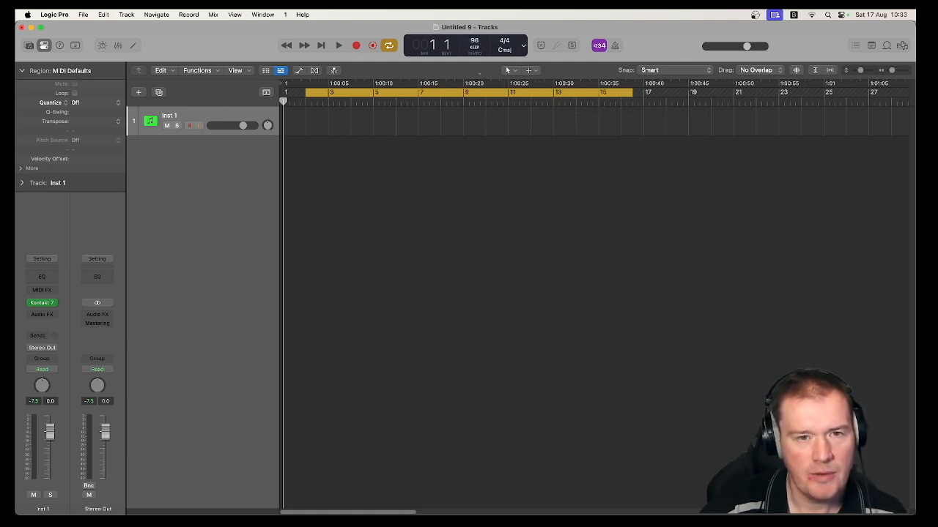
{"action": "left_click", "coordinate": [357, 45]}
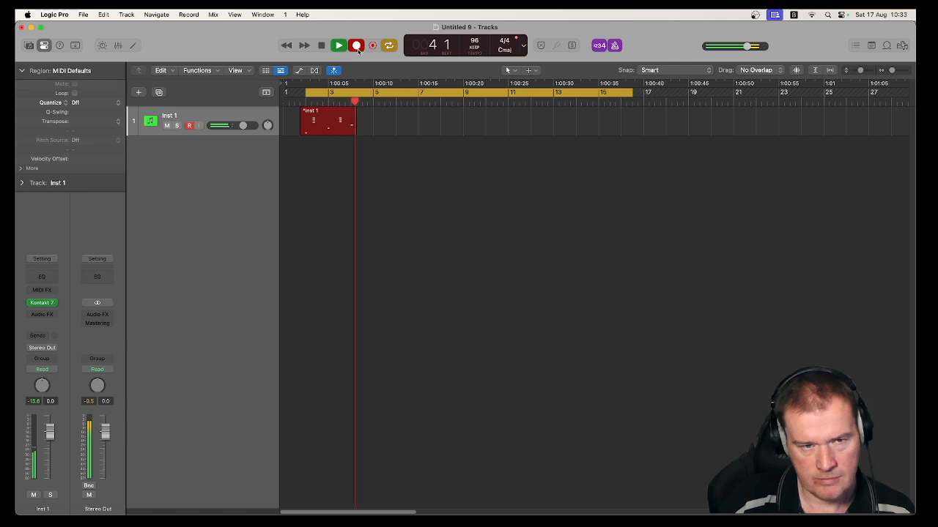
{"action": "key", "text": "space"}
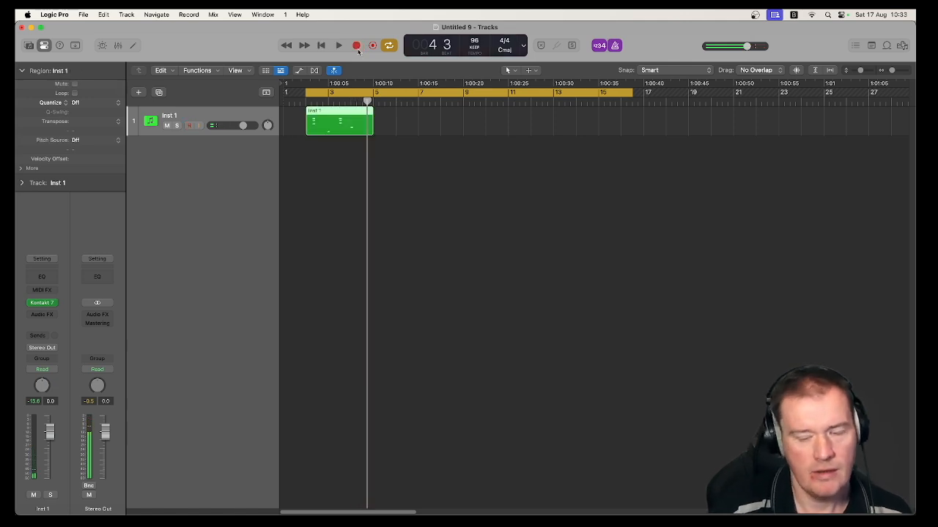
{"action": "key", "text": "Delete"}
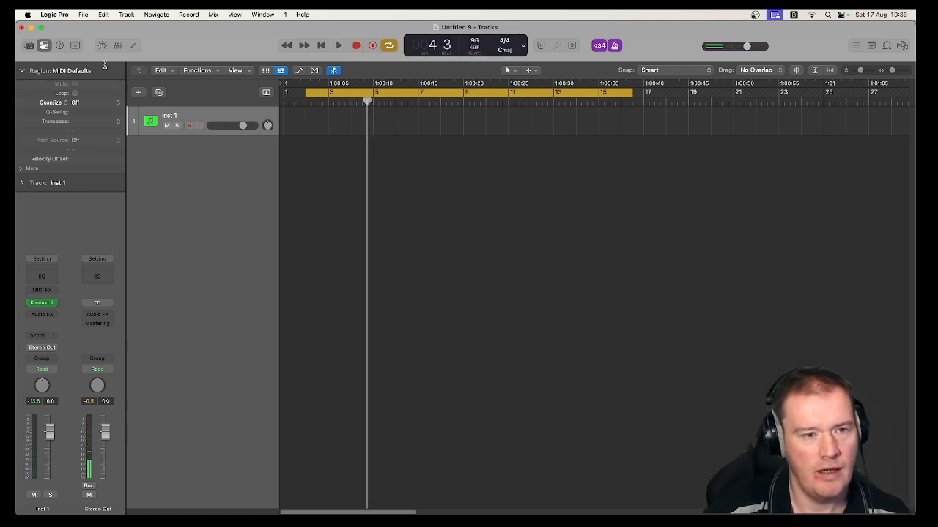
Create a Drummer session player track in the Modern Hip Hop style and position its region to start at bar 2
{"action": "left_click", "coordinate": [139, 93]}
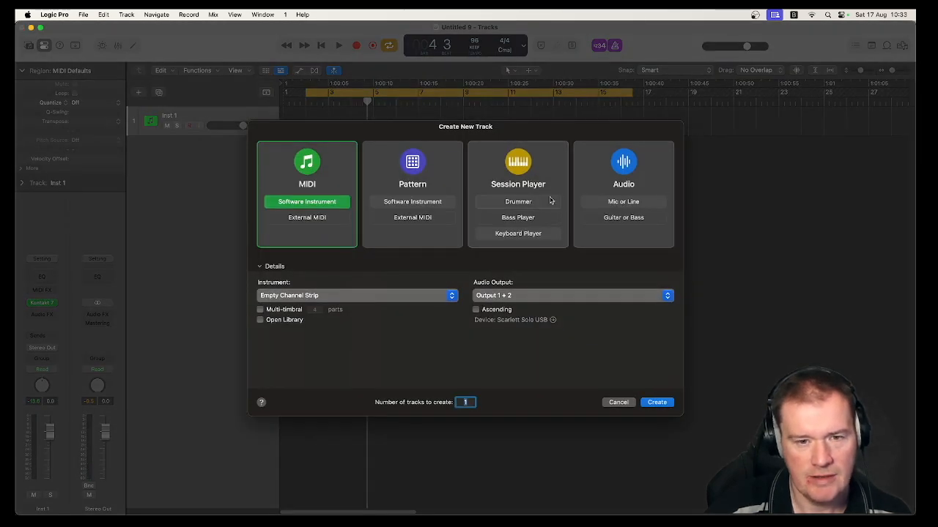
{"action": "left_click", "coordinate": [551, 201]}
{"action": "left_click", "coordinate": [395, 296]}
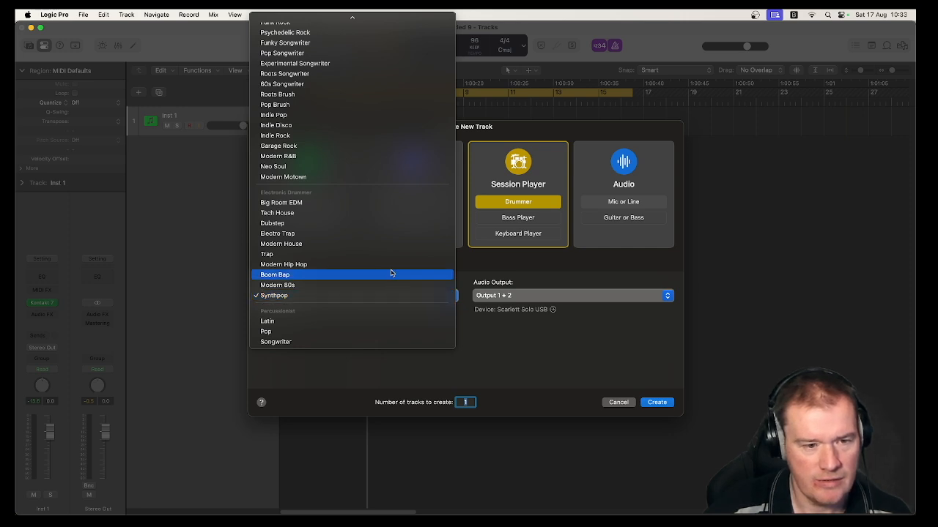
{"action": "left_click", "coordinate": [389, 265]}
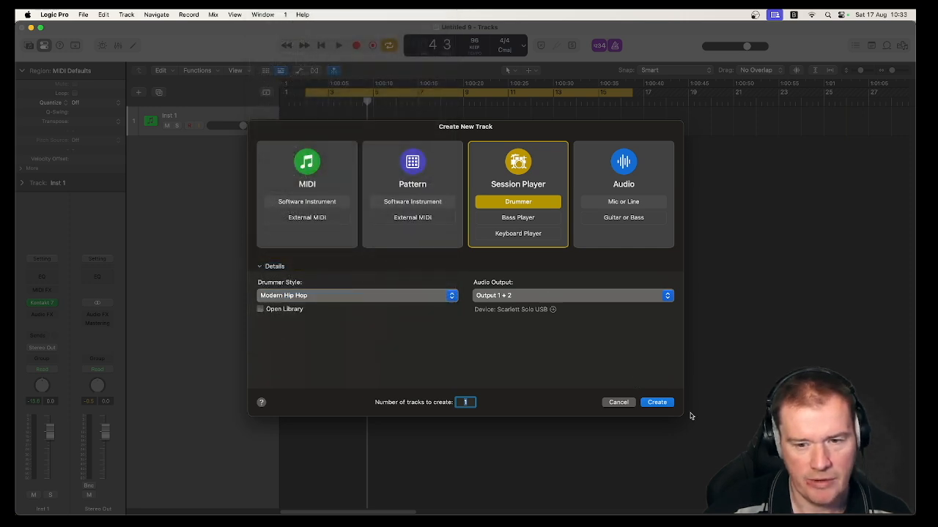
{"action": "left_click", "coordinate": [657, 402]}
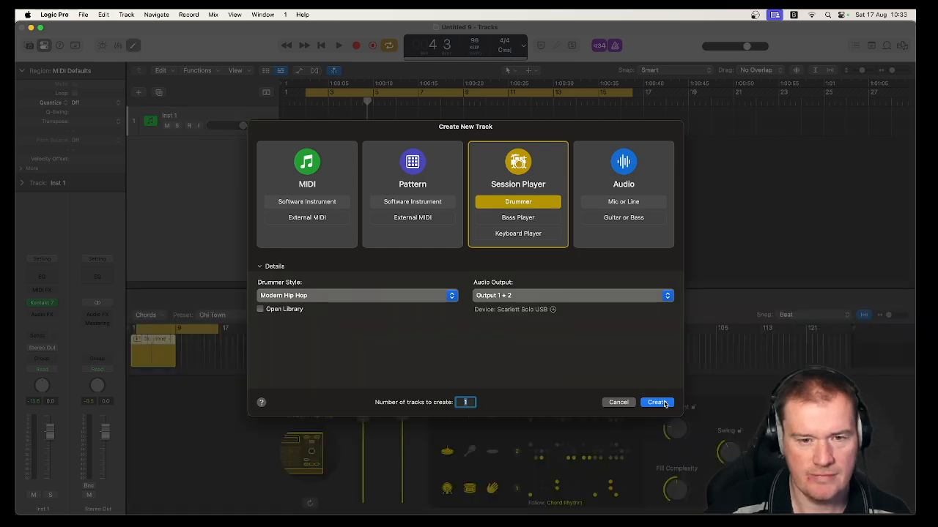
{"action": "left_click_drag", "start_coordinate": [348, 140], "coordinate": [372, 142]}
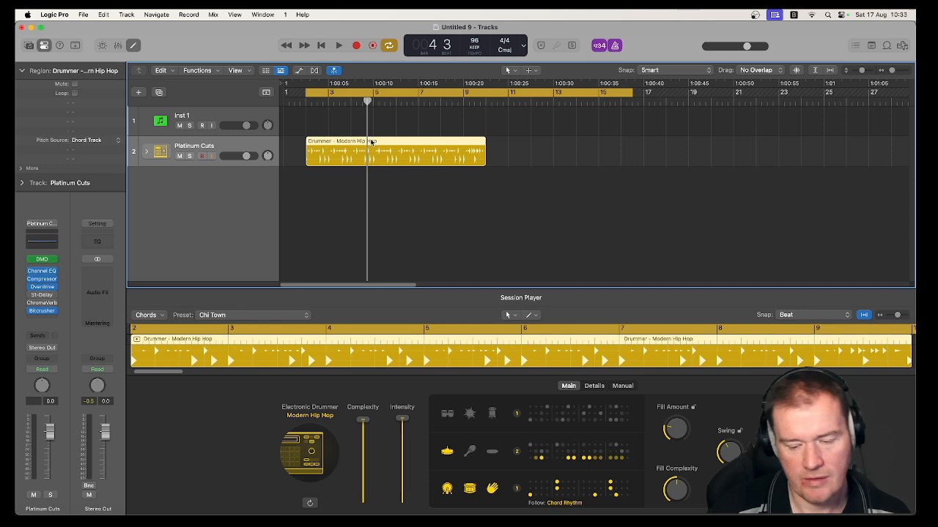
Audition the drummer region, then try the Bouncin preset on it and listen to the result
{"action": "key", "text": "space"}
{"action": "key", "text": "space"}
{"action": "left_click", "coordinate": [242, 316]}
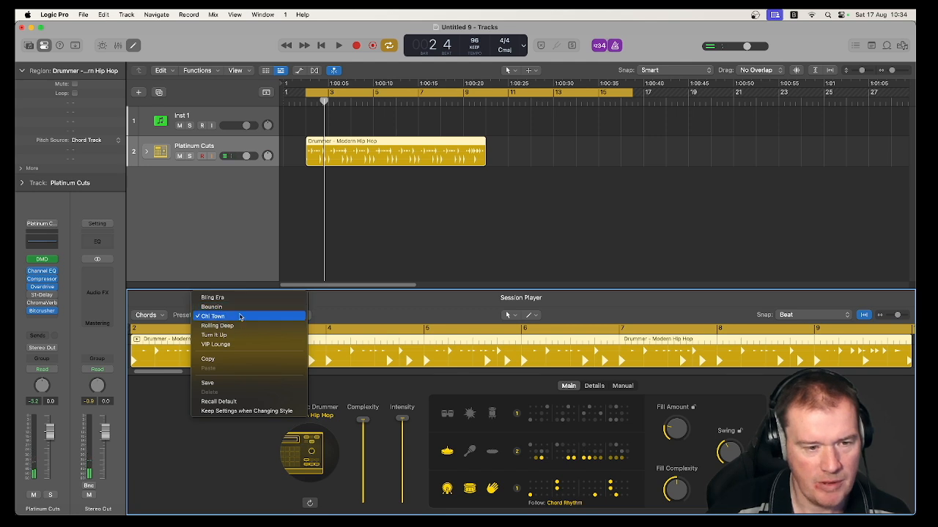
{"action": "left_click", "coordinate": [239, 308]}
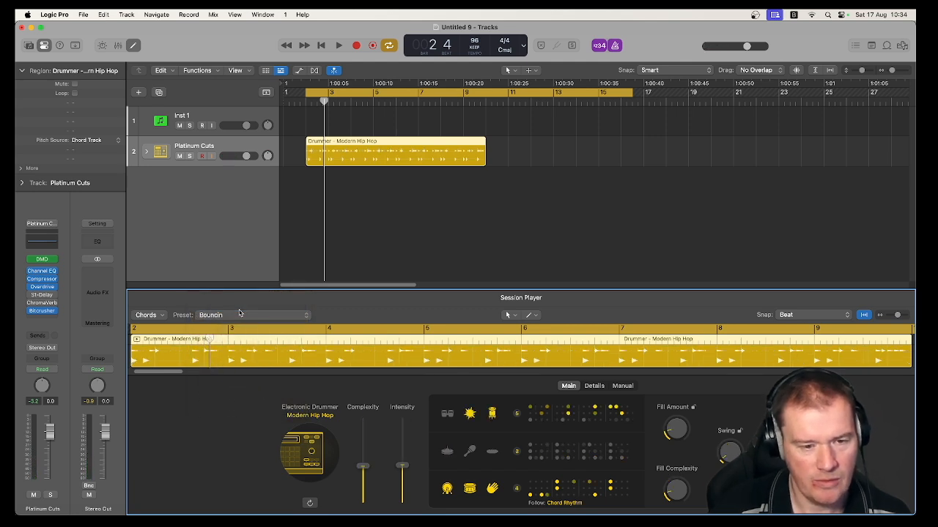
{"action": "key", "text": "space"}
{"action": "key", "text": "space"}
Change the drummer preset to Rolling Deep and lower the Platinum Cuts track volume to -3.5 dB
{"action": "left_click", "coordinate": [236, 315]}
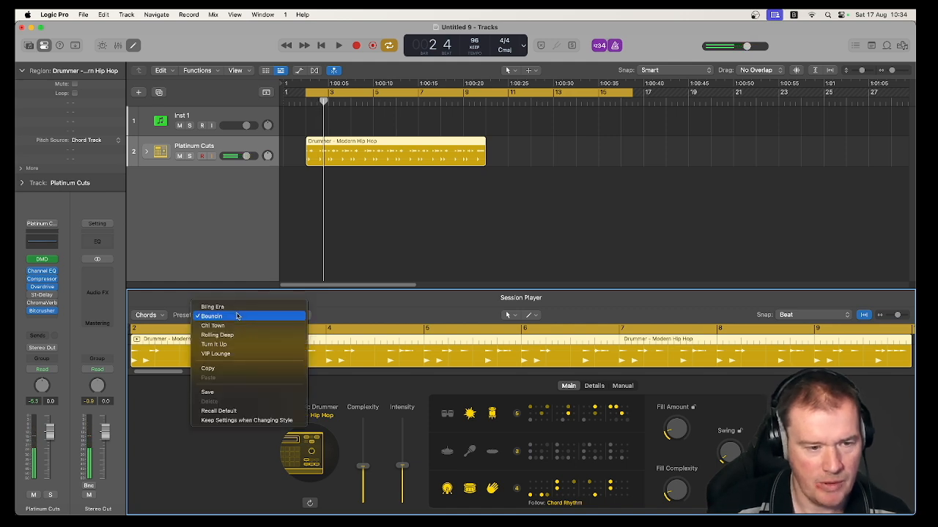
{"action": "left_click", "coordinate": [237, 334]}
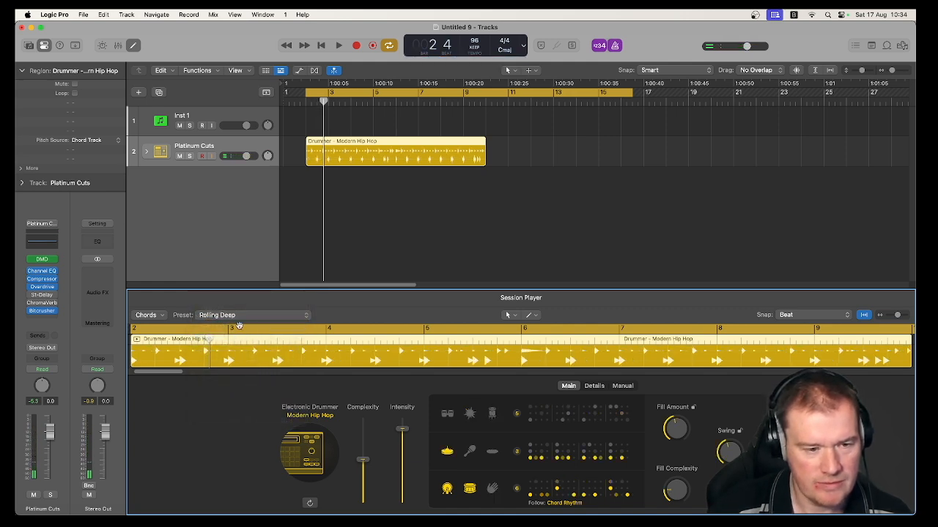
{"action": "key", "text": "space"}
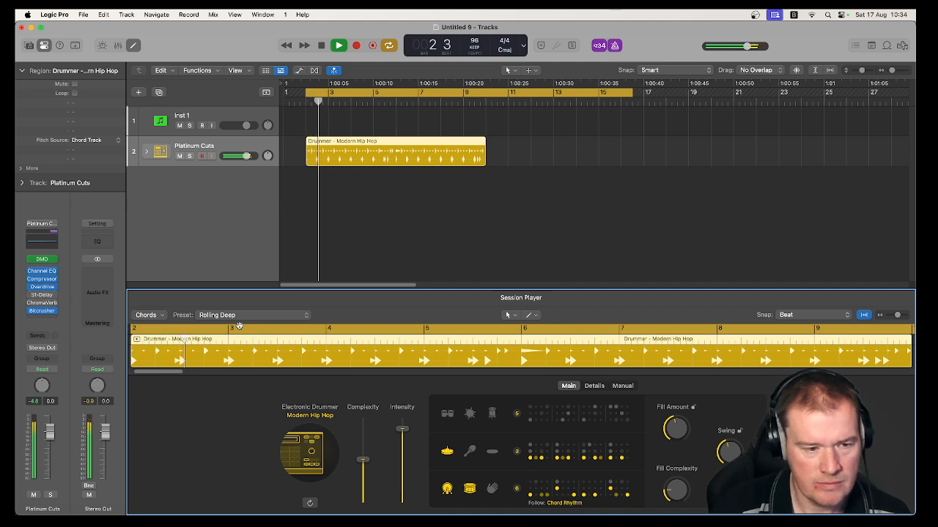
{"action": "key", "text": "space"}
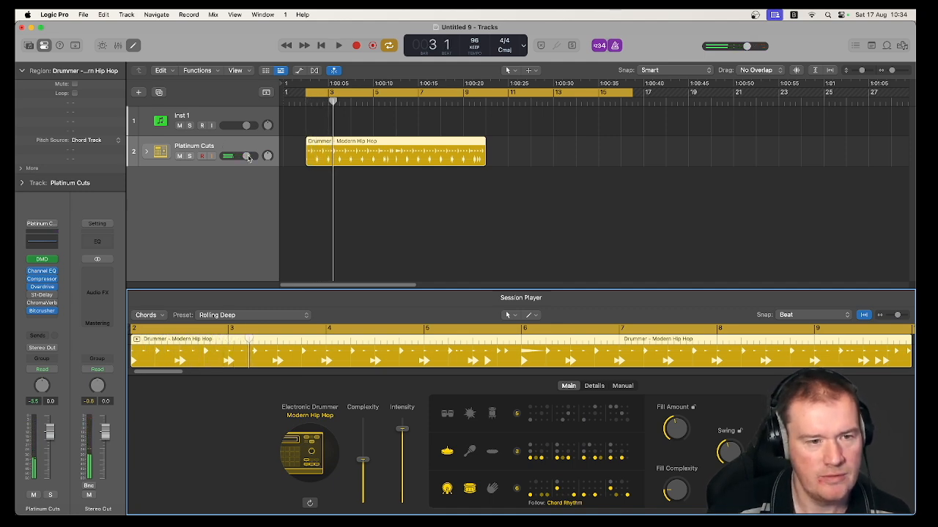
{"action": "left_click_drag", "start_coordinate": [248, 158], "coordinate": [242, 156]}
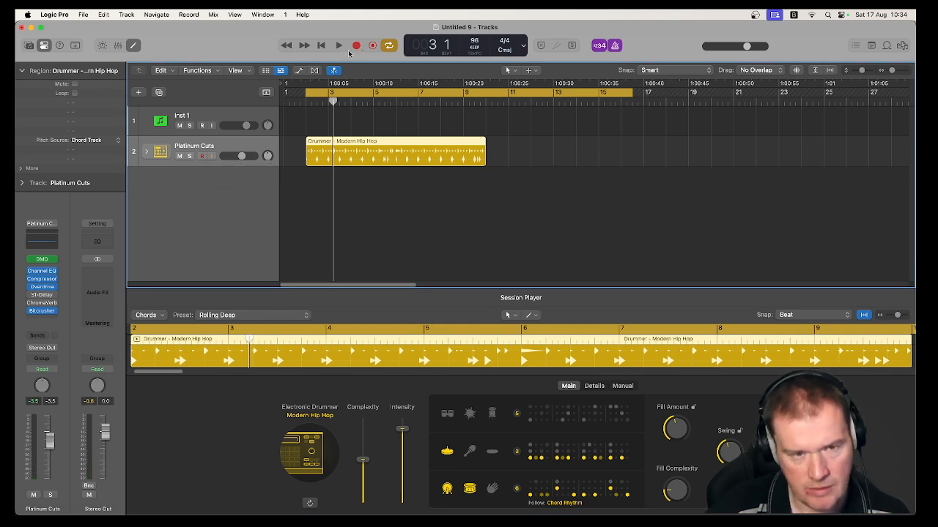
Play the drums with the Inst 1 track selected and shorten the cycle range to end at bar 10
{"action": "left_click", "coordinate": [337, 46]}
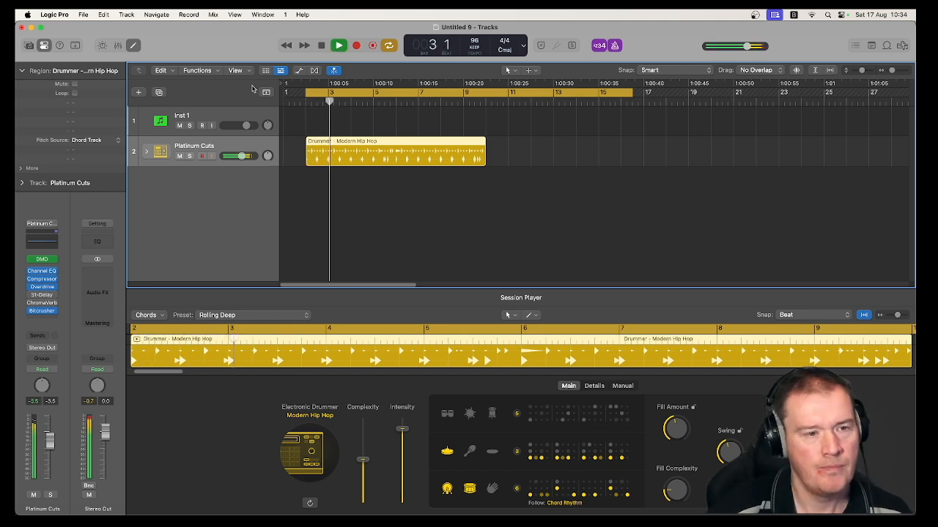
{"action": "left_click", "coordinate": [239, 113]}
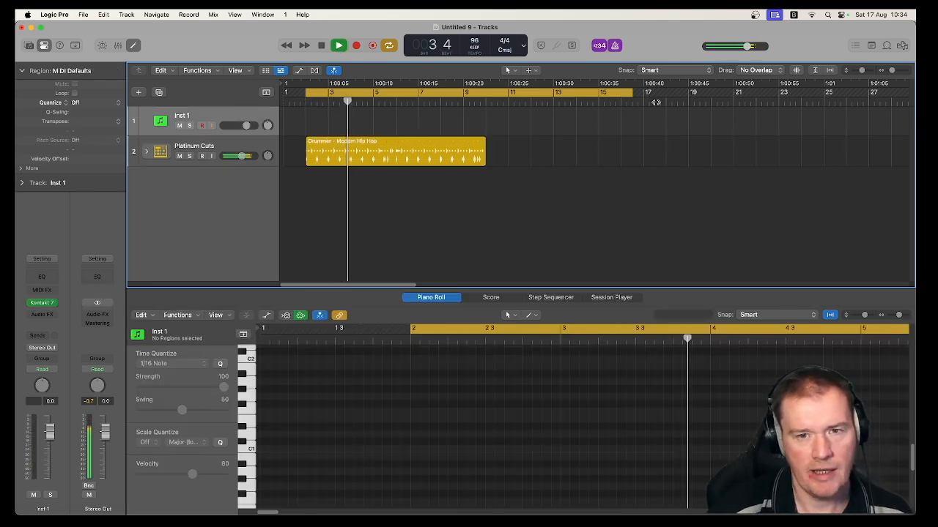
{"action": "left_click_drag", "start_coordinate": [629, 95], "coordinate": [486, 117]}
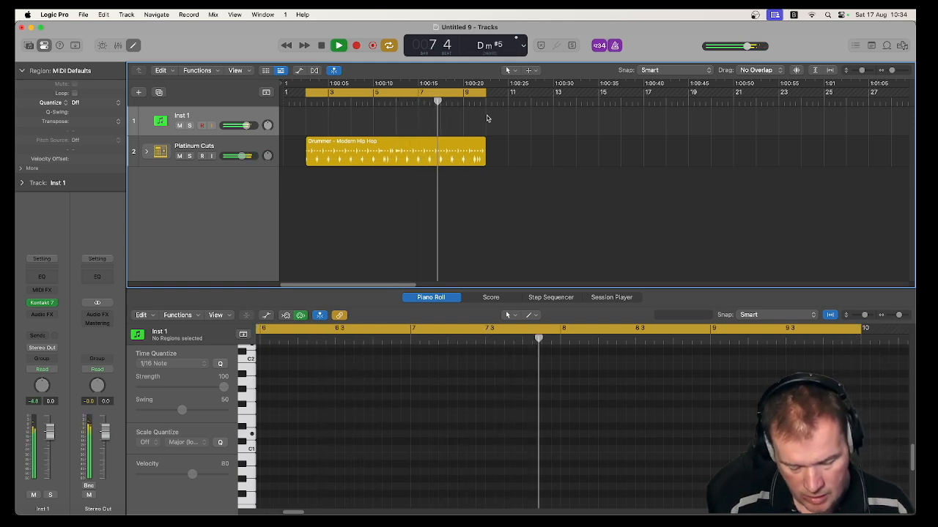
Record a chord part on the Inst 1 track from bar 2 to about bar 6 over the drums
{"action": "key", "text": "space"}
{"action": "key", "text": "r"}
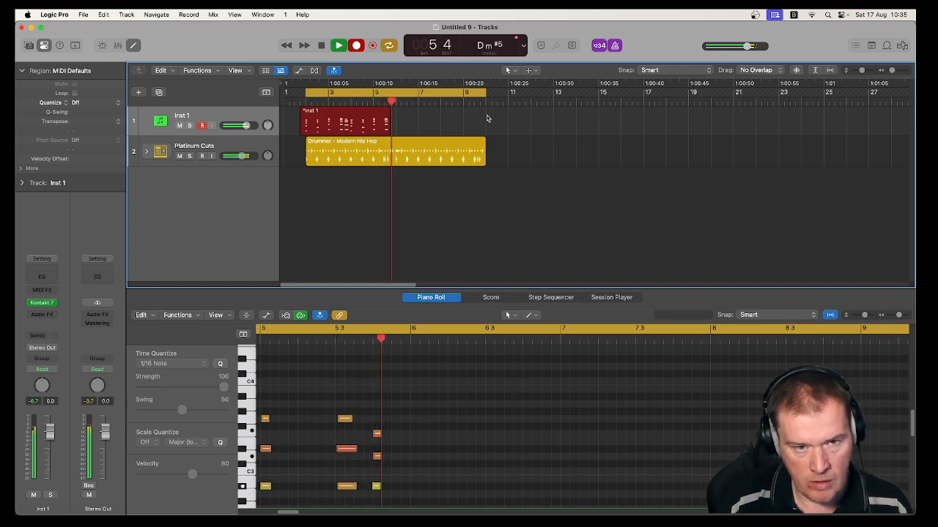
{"action": "key", "text": "space"}
Select all recorded notes in the Inst 1 region, play the part back, and shorten the cycle range to end at bar 6
{"action": "left_click", "coordinate": [452, 497]}
{"action": "key", "text": "super+a"}
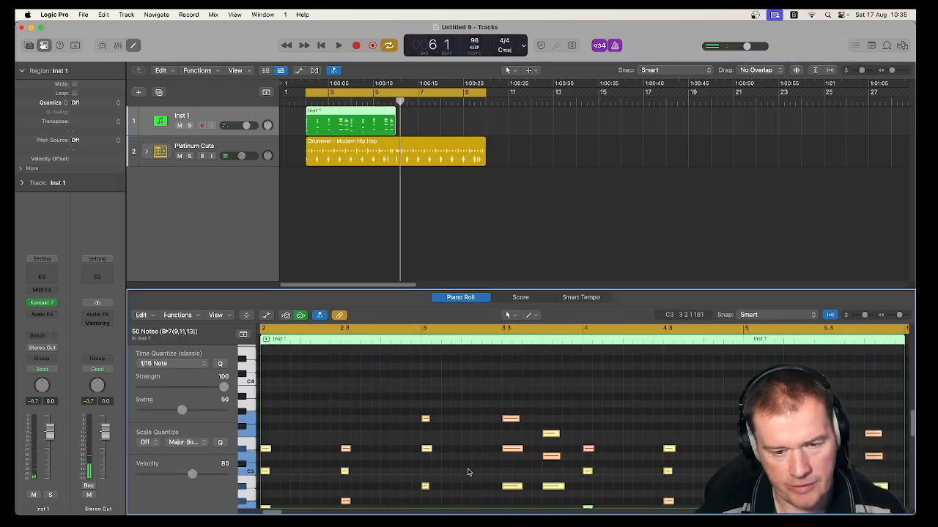
{"action": "key", "text": "space"}
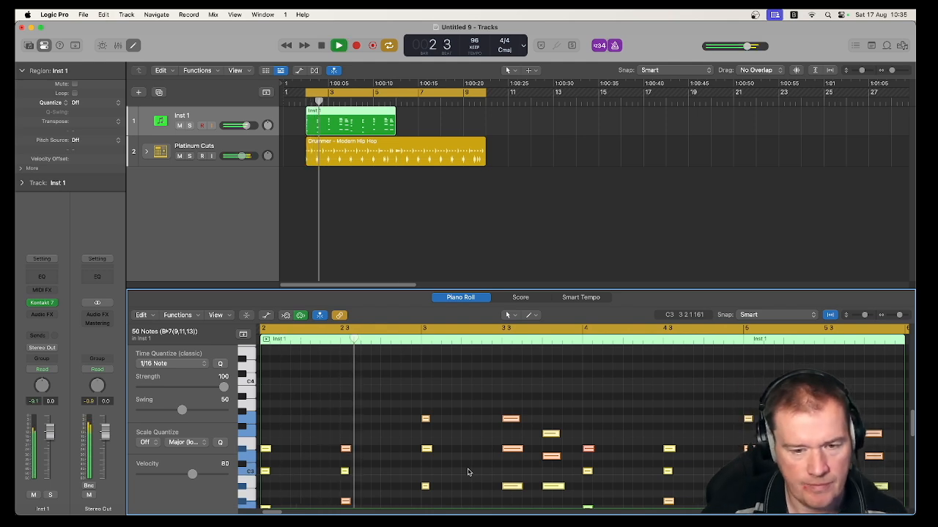
{"action": "scroll", "coordinate": [469, 472], "scroll_direction": "down", "scroll_amount": 5}
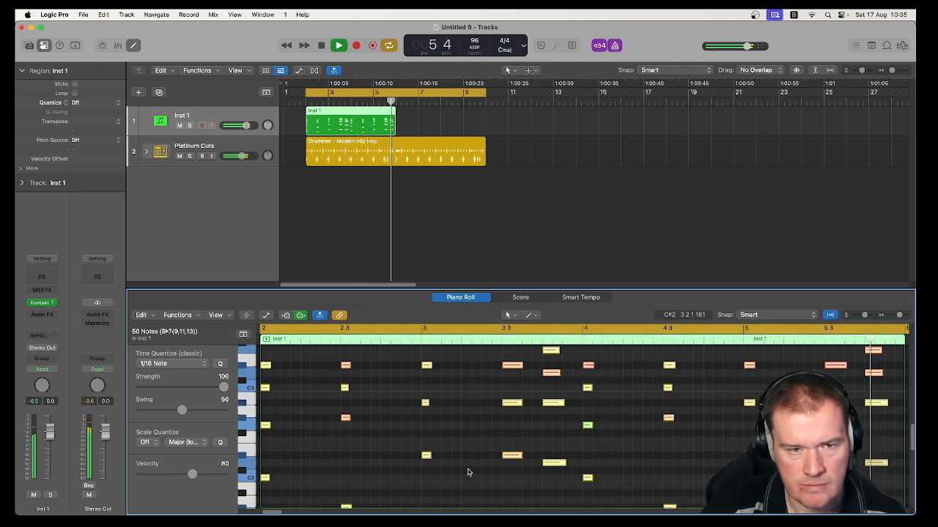
{"action": "key", "text": "space"}
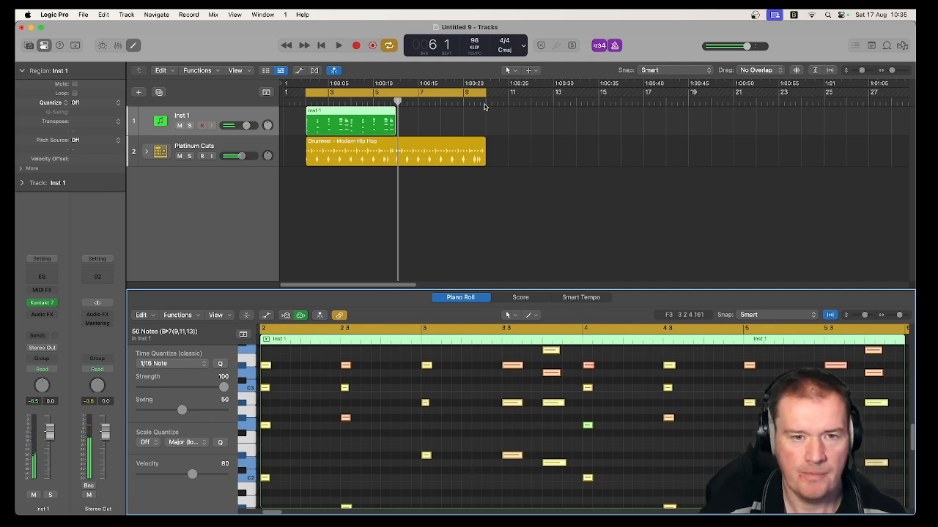
{"action": "left_click_drag", "start_coordinate": [483, 96], "coordinate": [398, 112]}
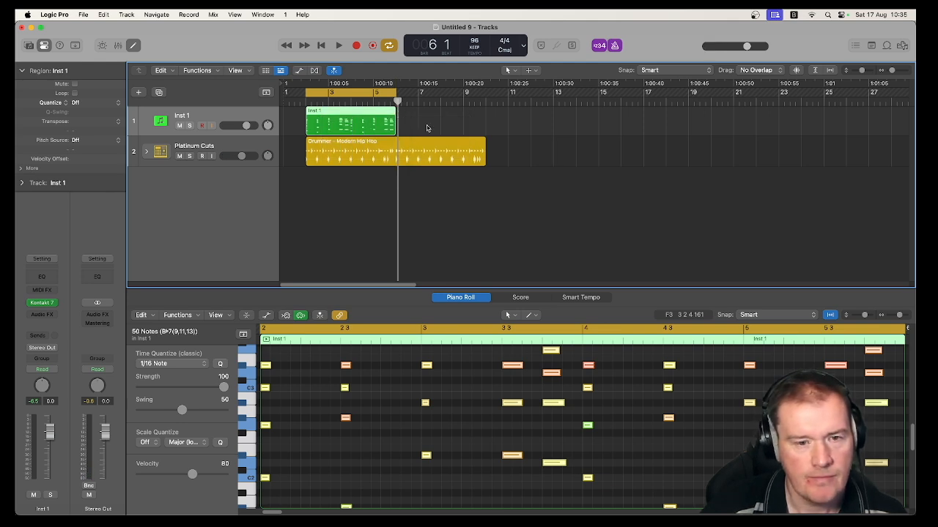
Add a software instrument track below Inst 1 and load Spitfire Audio's Abbey Road One on it
{"action": "left_click", "coordinate": [136, 95]}
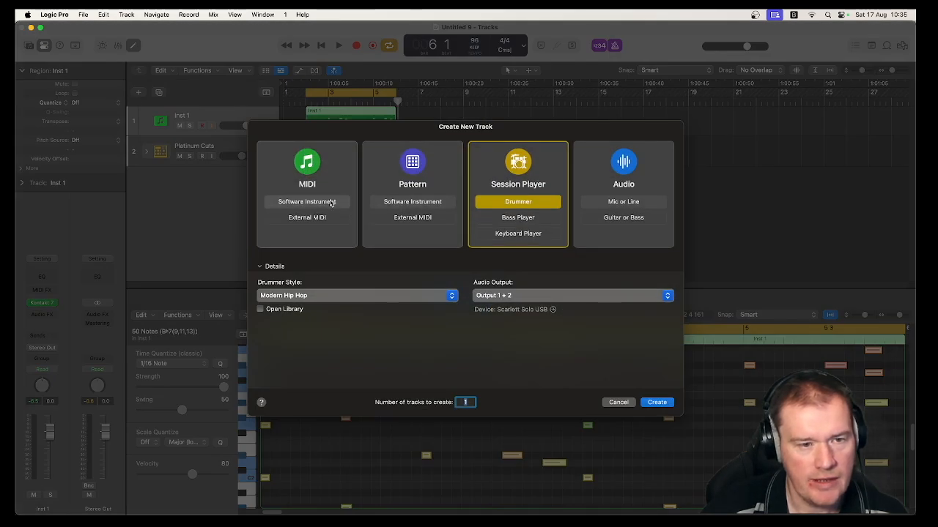
{"action": "left_click", "coordinate": [331, 202]}
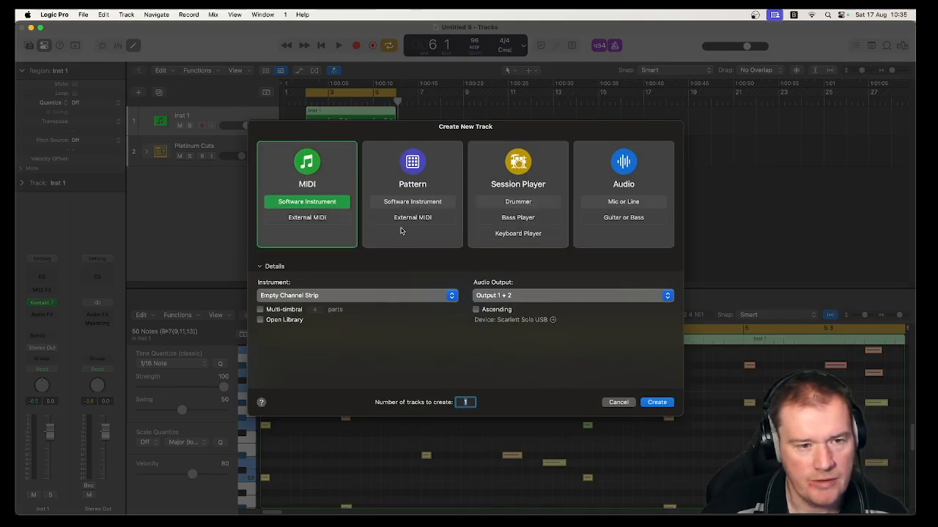
{"action": "left_click", "coordinate": [657, 402]}
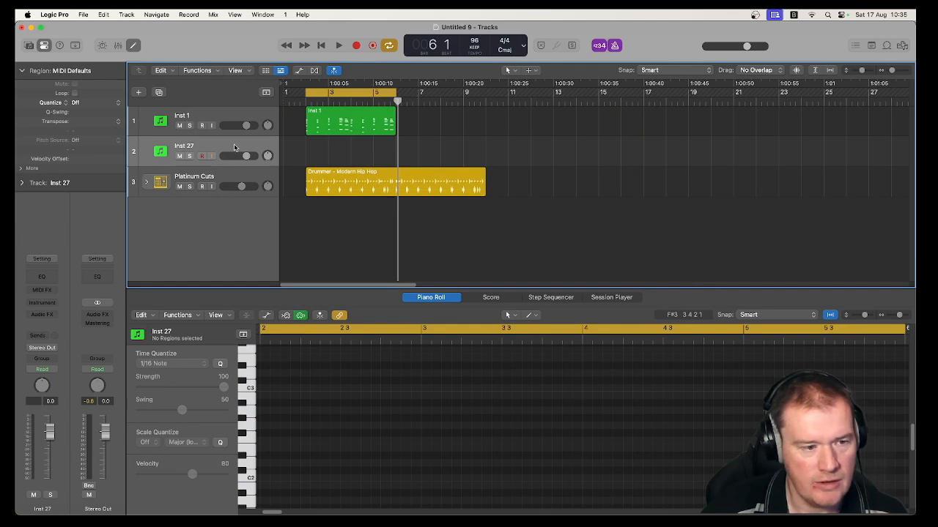
{"action": "left_click", "coordinate": [44, 304]}
{"action": "mouse_move", "coordinate": [46, 307]}
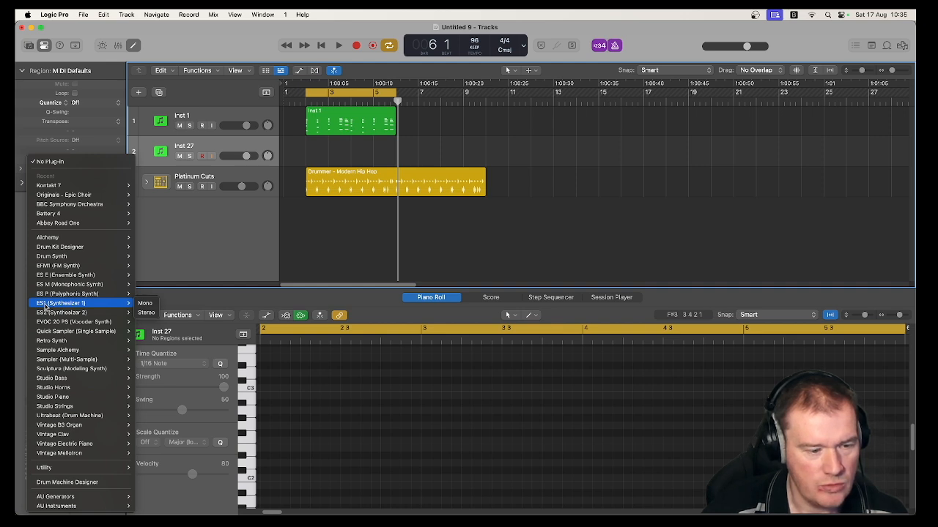
{"action": "mouse_move", "coordinate": [126, 509]}
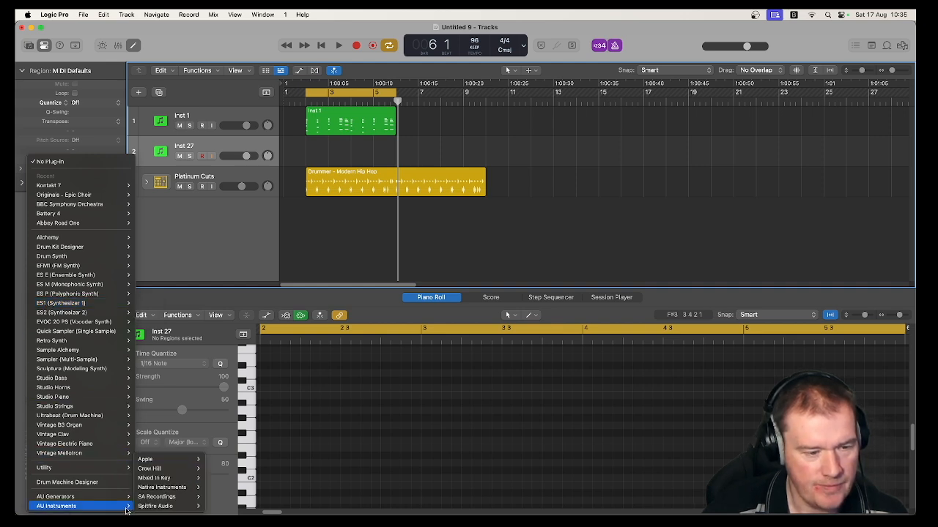
{"action": "mouse_move", "coordinate": [183, 506]}
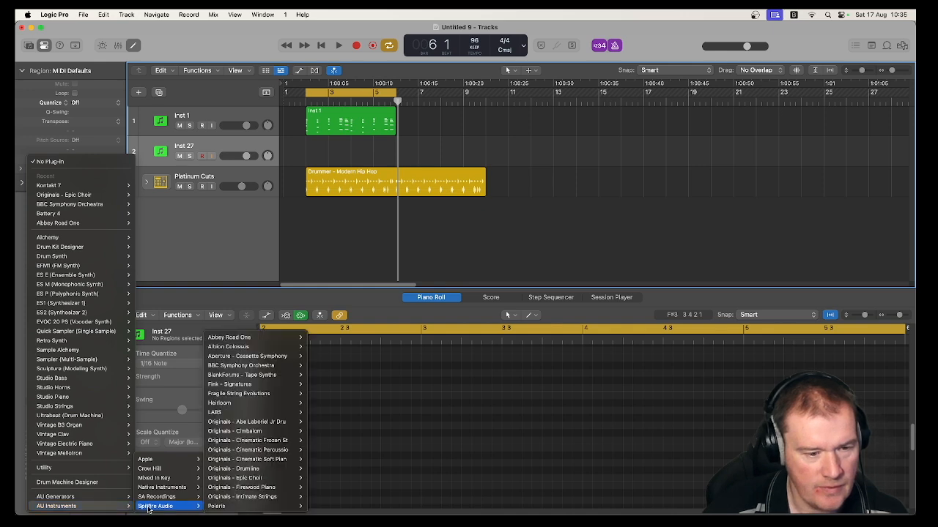
{"action": "mouse_move", "coordinate": [280, 347]}
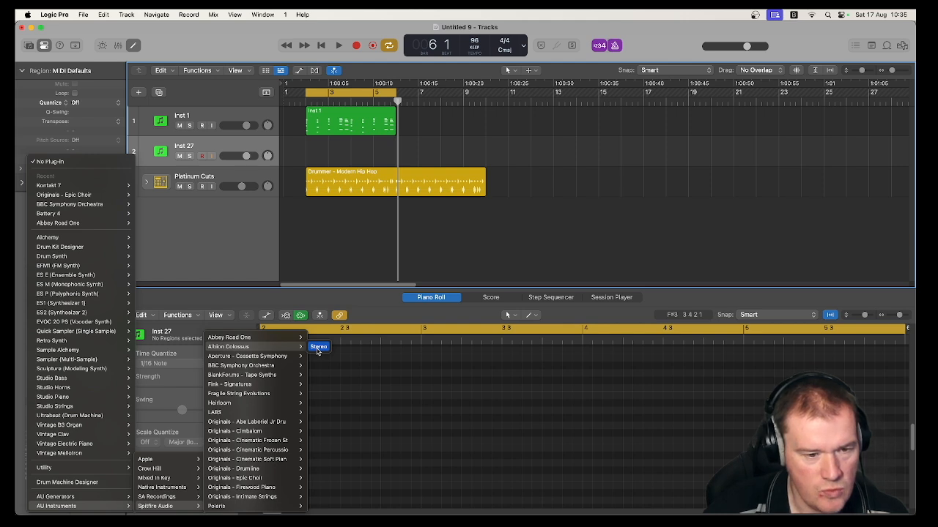
{"action": "mouse_move", "coordinate": [278, 337]}
{"action": "left_click", "coordinate": [338, 339]}
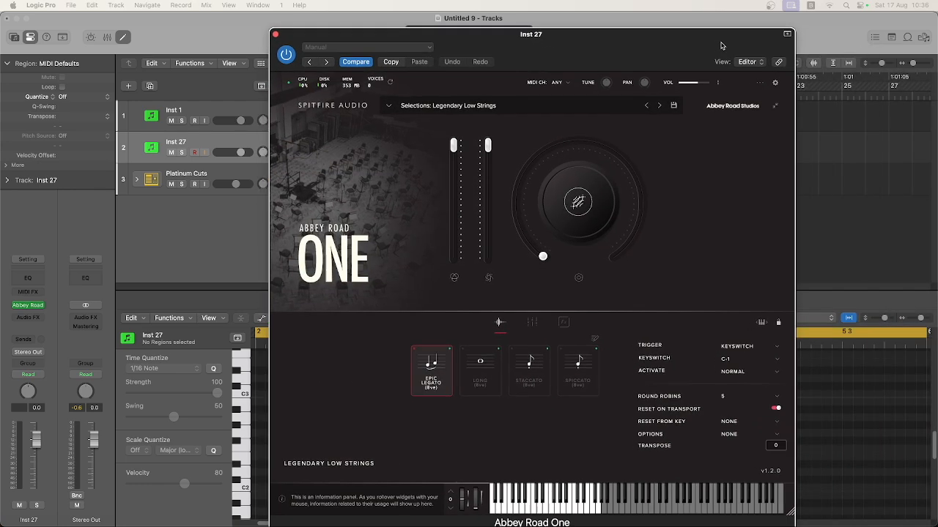
Audition the Legendary Low Strings articulations, including Staccato and Epic Legato, and settle on Spiccato (8ve)
{"action": "left_click_drag", "start_coordinate": [737, 44], "coordinate": [648, 42]}
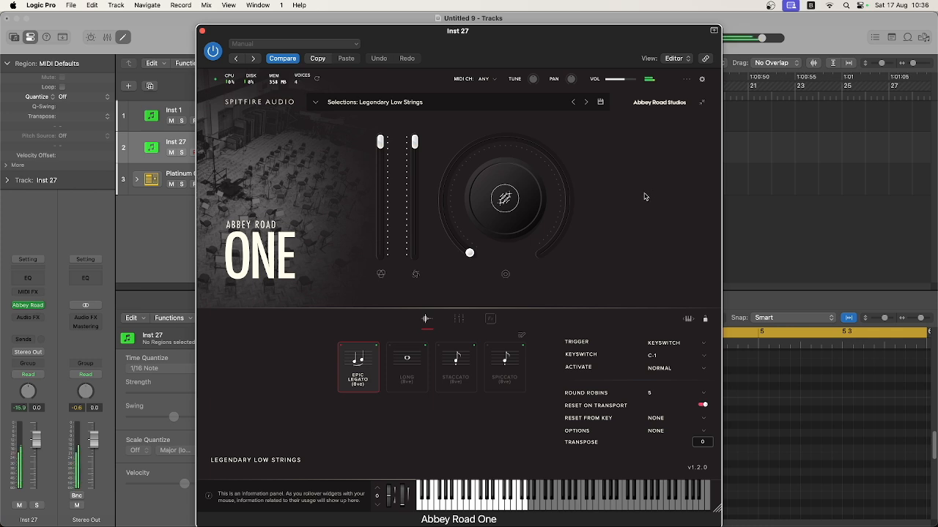
{"action": "left_click", "coordinate": [454, 373]}
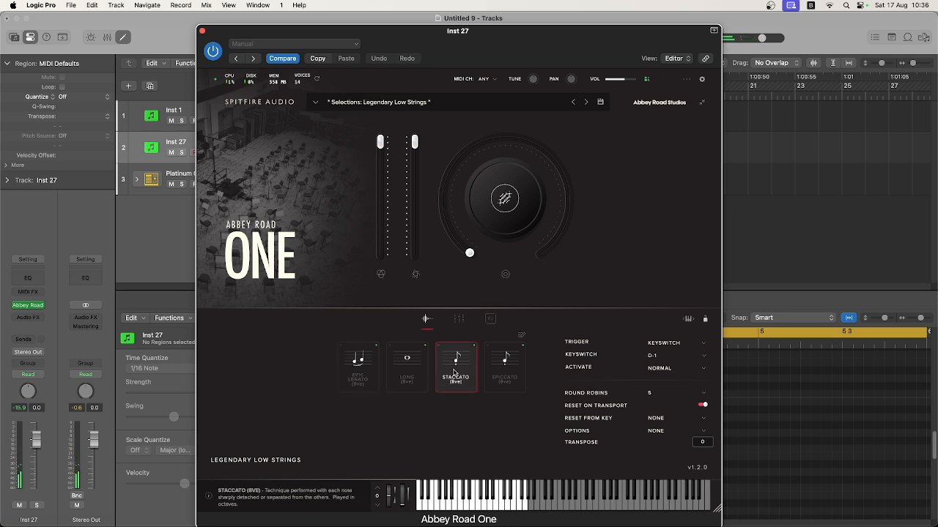
{"action": "left_click", "coordinate": [506, 375]}
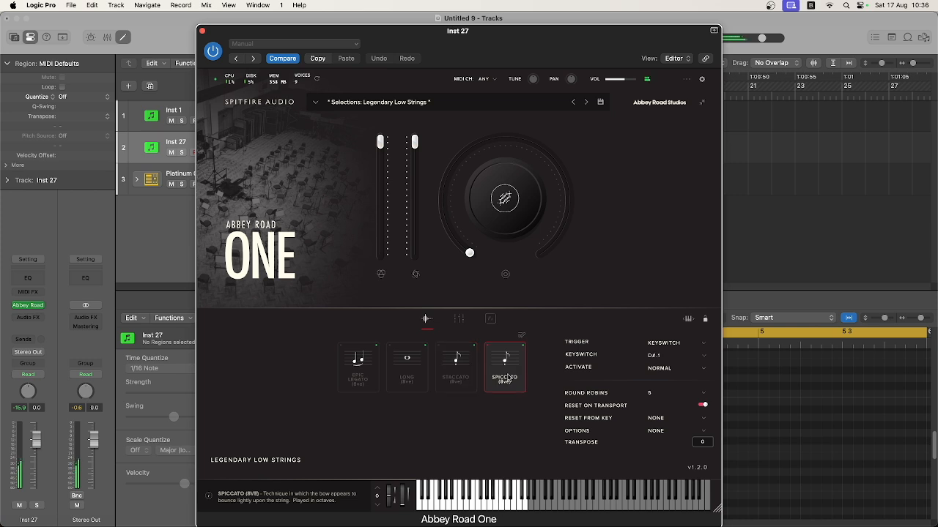
{"action": "left_click", "coordinate": [357, 360]}
{"action": "left_click", "coordinate": [506, 359]}
Rehearse over the looped playback, then record a spiccato low strings part on the Inst 27 track from bar 2 to bar 6
{"action": "left_click_drag", "start_coordinate": [220, 38], "coordinate": [347, 217]}
{"action": "left_click", "coordinate": [334, 41]}
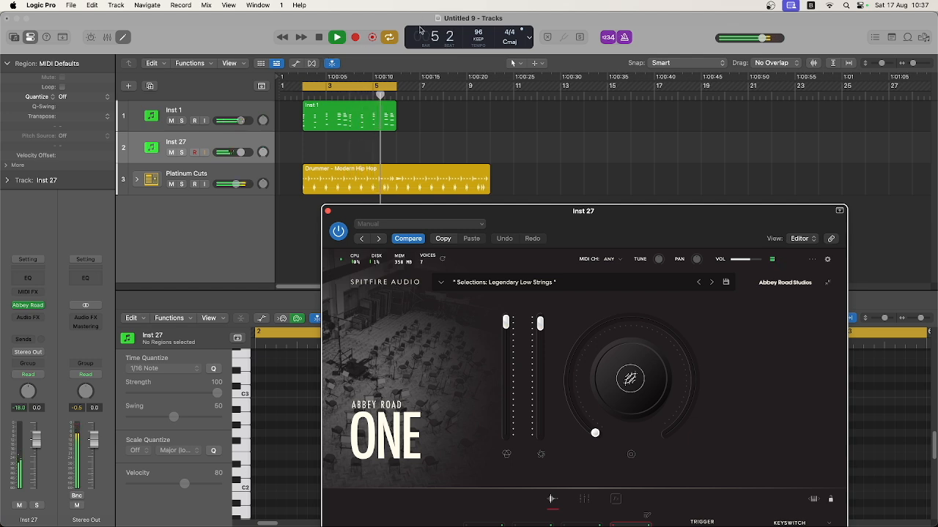
{"action": "left_click_drag", "start_coordinate": [509, 215], "coordinate": [440, 95]}
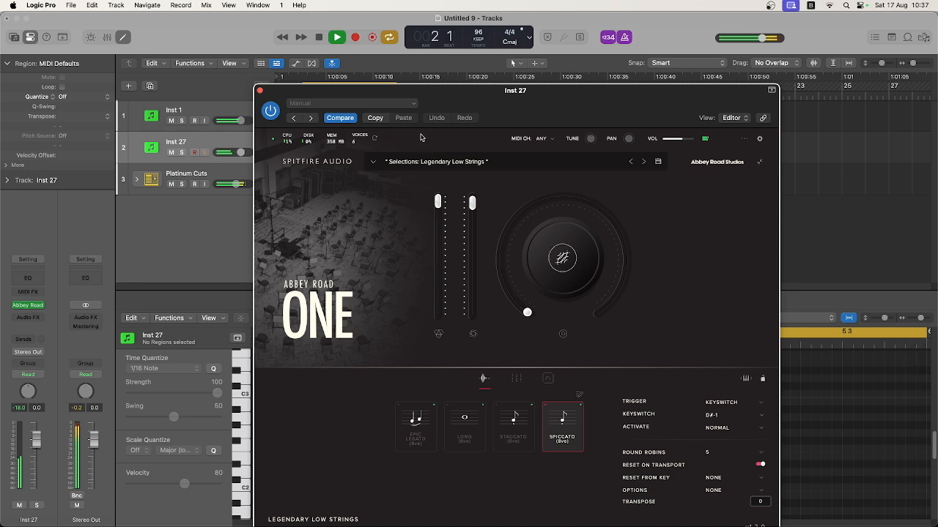
{"action": "left_click", "coordinate": [259, 91]}
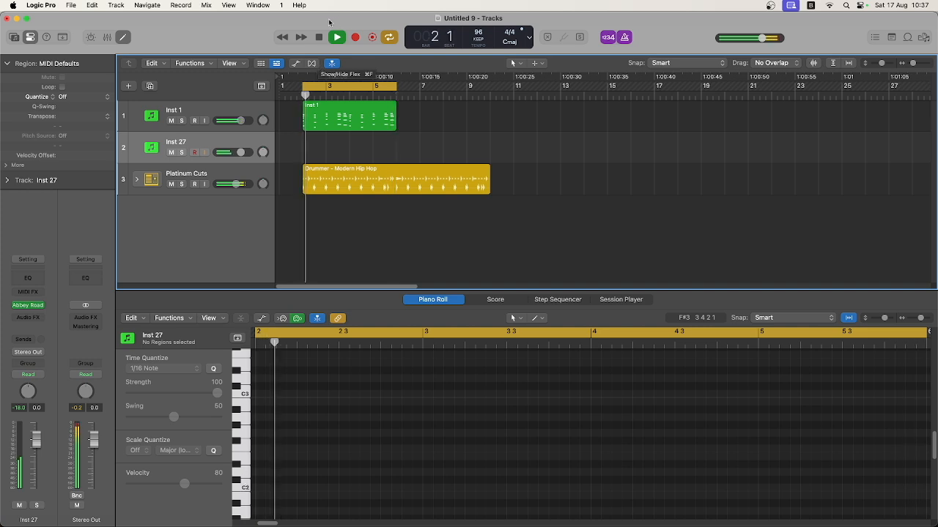
{"action": "left_click", "coordinate": [354, 38]}
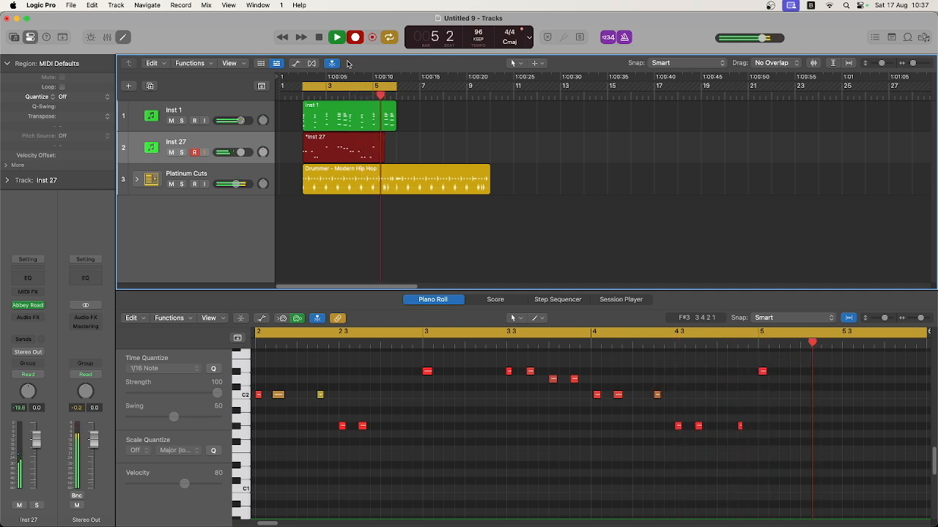
{"action": "key", "text": "space"}
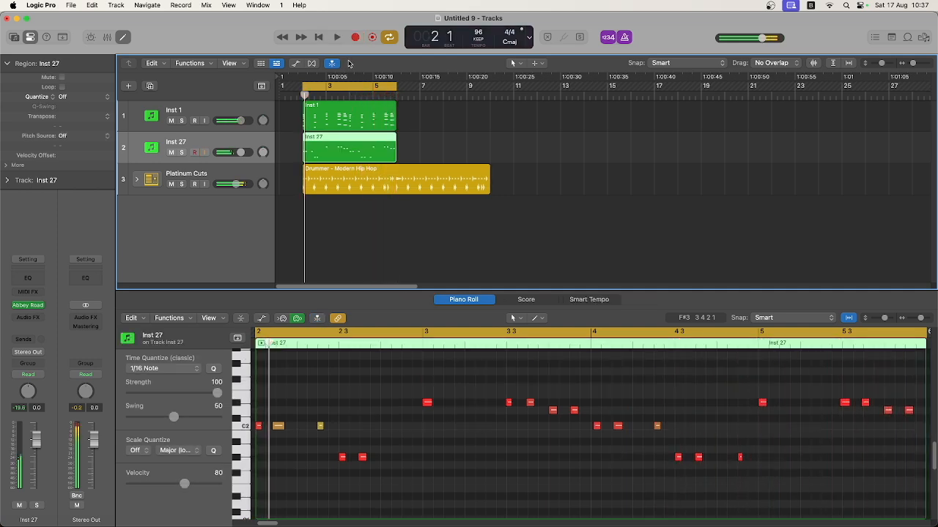
Quantize all notes in the Inst 27 region to 1/16 notes and play it back with the Inst 1 track muted
{"action": "left_click", "coordinate": [477, 408]}
{"action": "key", "text": "super+a"}
{"action": "key", "text": "q"}
{"action": "key", "text": "space"}
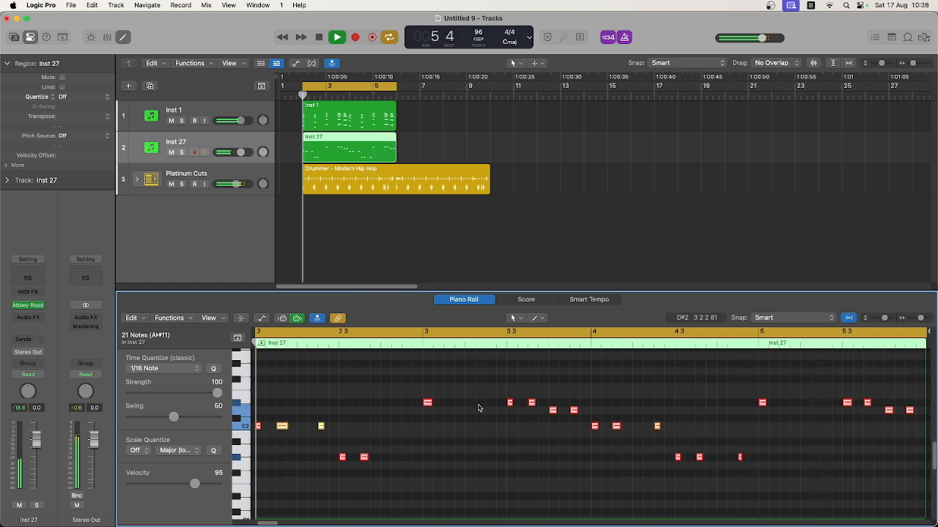
{"action": "left_click", "coordinate": [172, 120]}
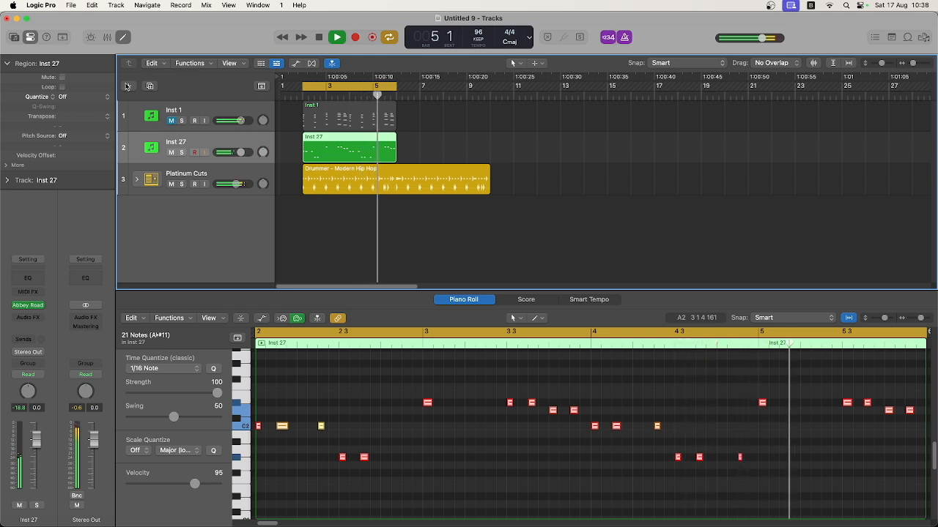
Create another software instrument track directly under the muted Inst 1 track and load Abbey Road One on it
{"action": "key", "text": "Up"}
{"action": "left_click", "coordinate": [128, 86]}
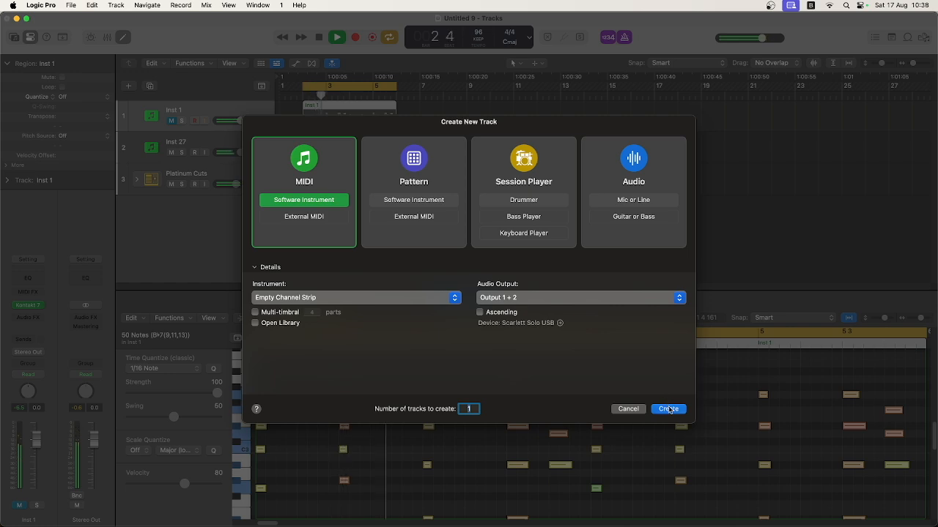
{"action": "left_click", "coordinate": [669, 409]}
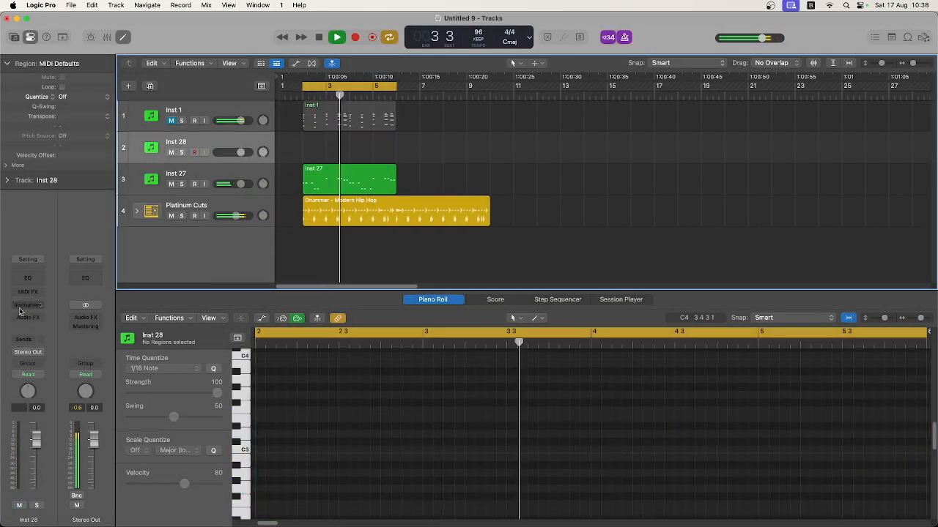
{"action": "left_click", "coordinate": [22, 306]}
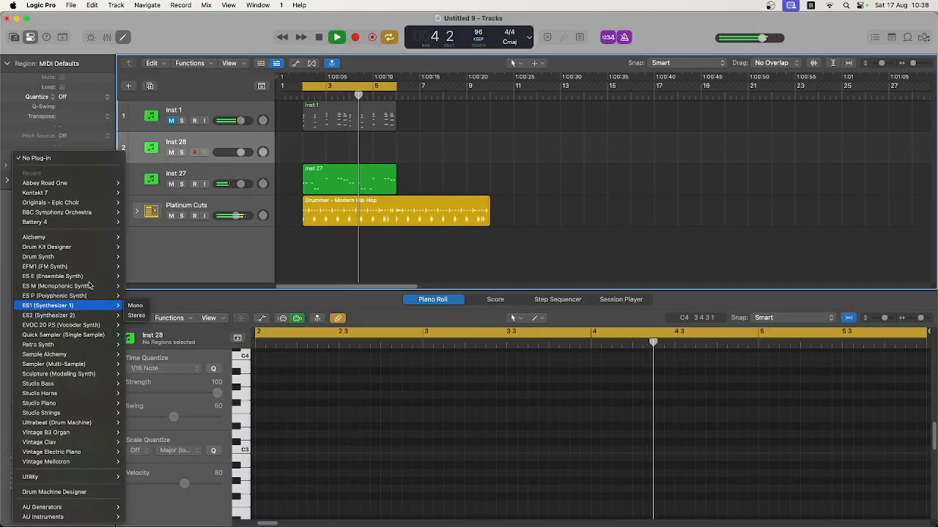
{"action": "mouse_move", "coordinate": [66, 183]}
{"action": "left_click", "coordinate": [140, 182]}
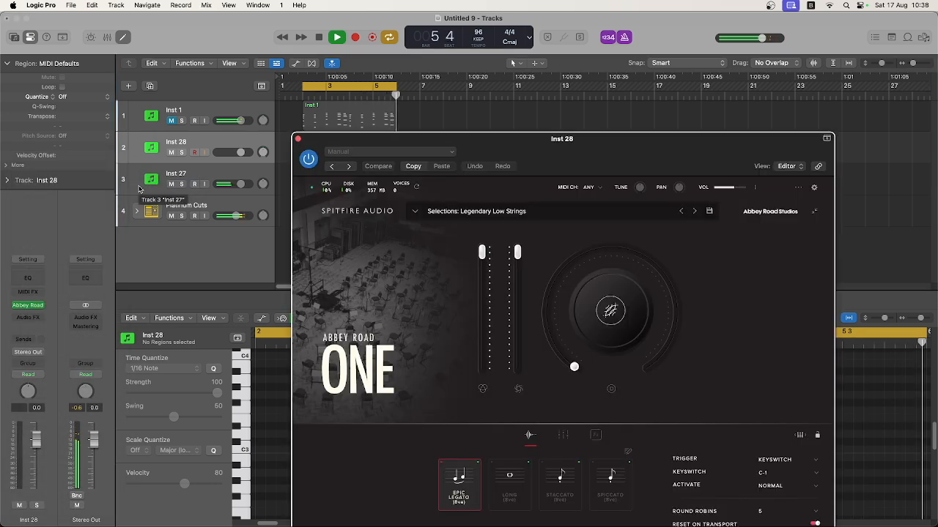
Load the High Strings preset in the Inst 28 instrument and choose its Spiccato articulation
{"action": "left_click", "coordinate": [504, 213]}
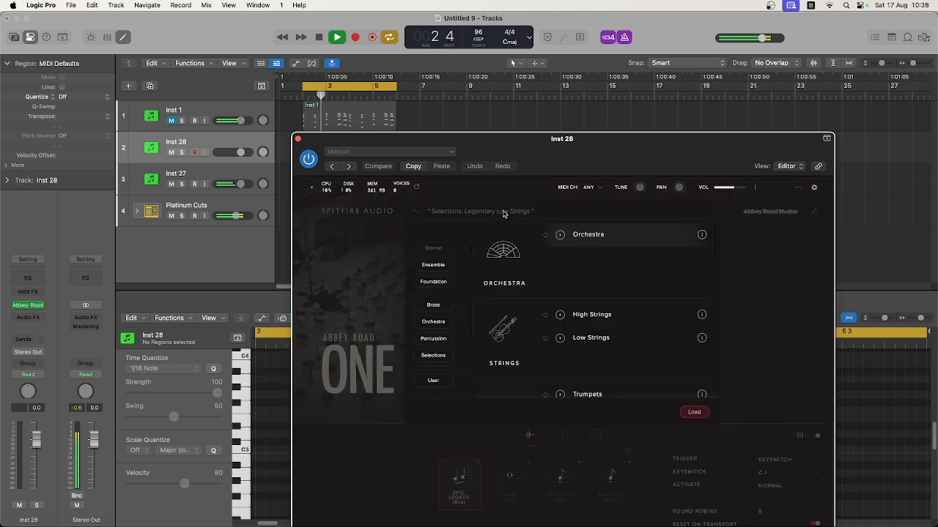
{"action": "double_click", "coordinate": [590, 323]}
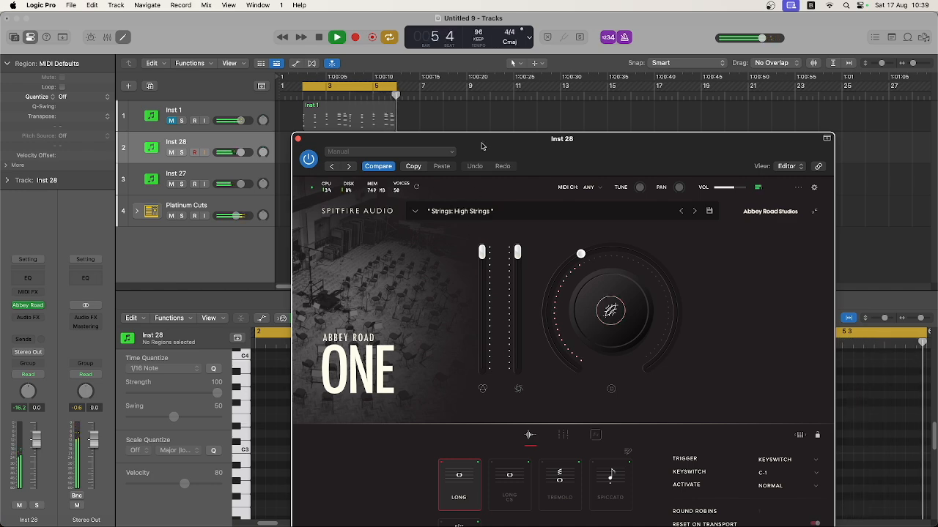
{"action": "left_click_drag", "start_coordinate": [482, 146], "coordinate": [424, 70]}
{"action": "left_click", "coordinate": [552, 402]}
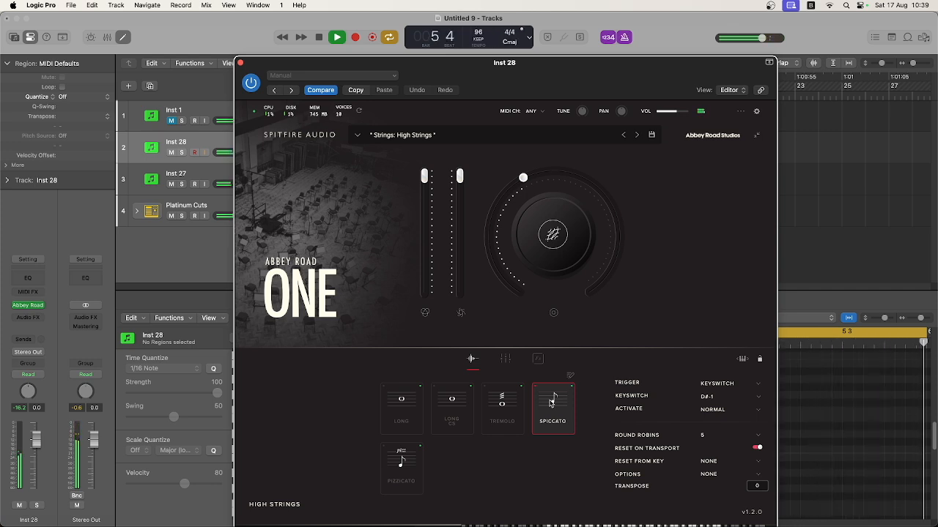
Record a spiccato high strings part on the Inst 28 track from bar 2 to bar 6 and quantize all its notes to 1/16
{"action": "key", "text": "space"}
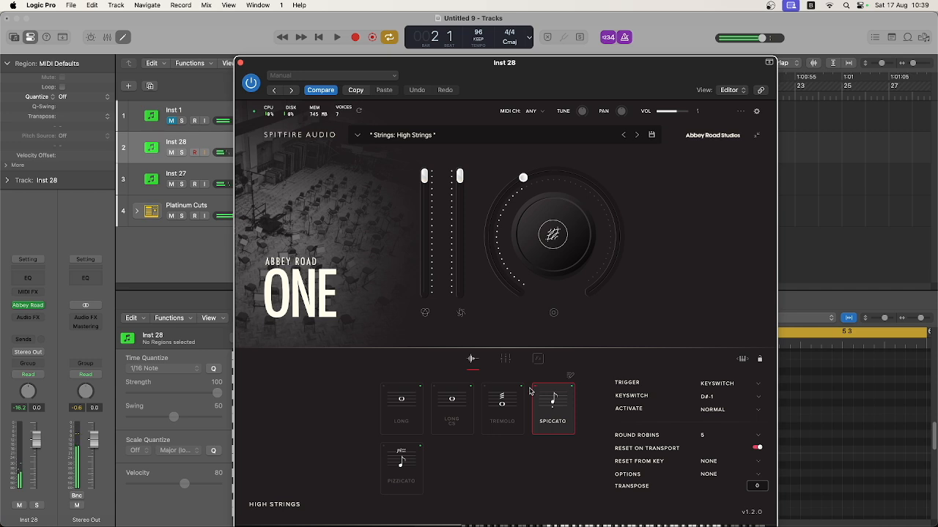
{"action": "left_click", "coordinate": [240, 63]}
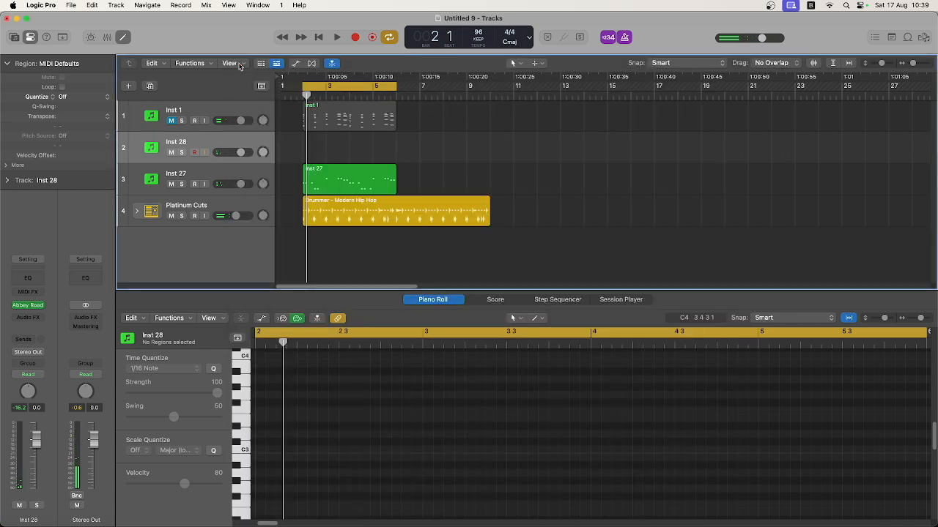
{"action": "left_click", "coordinate": [355, 37]}
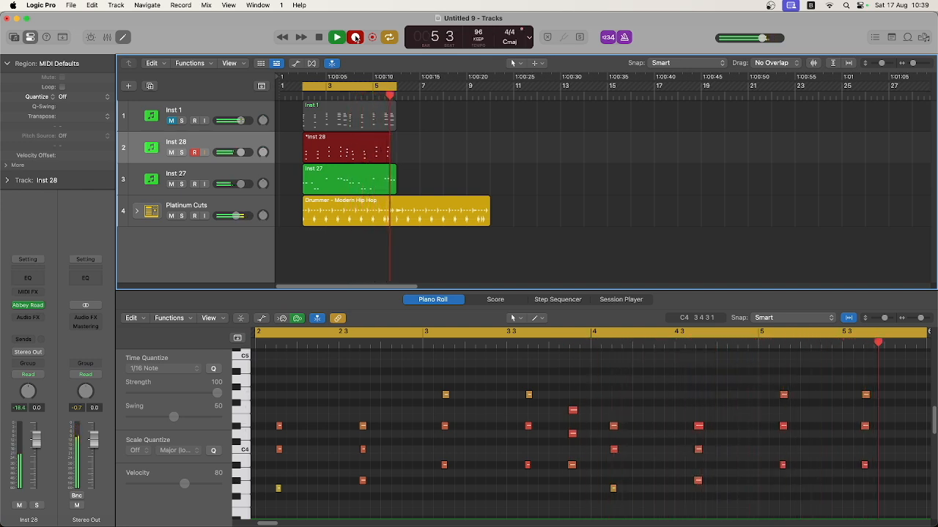
{"action": "key", "text": "space"}
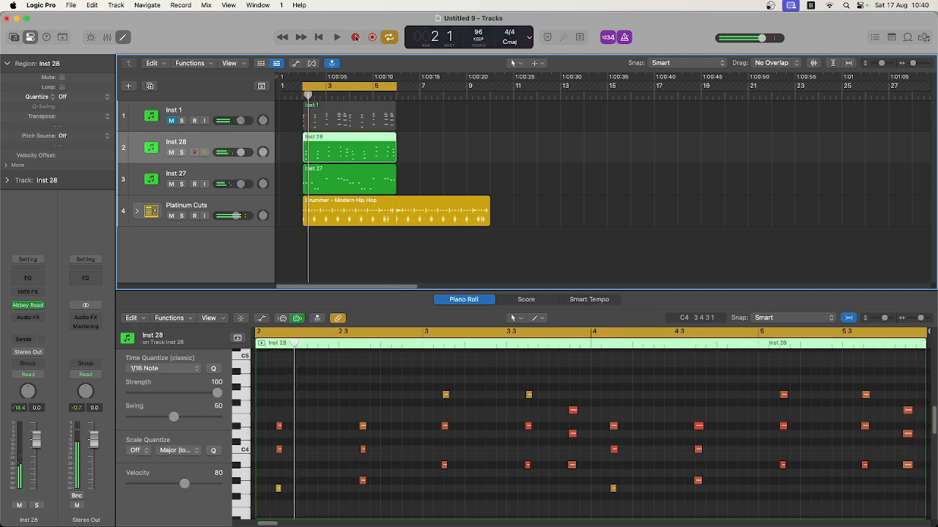
{"action": "left_click", "coordinate": [400, 389]}
{"action": "key", "text": "super+a"}
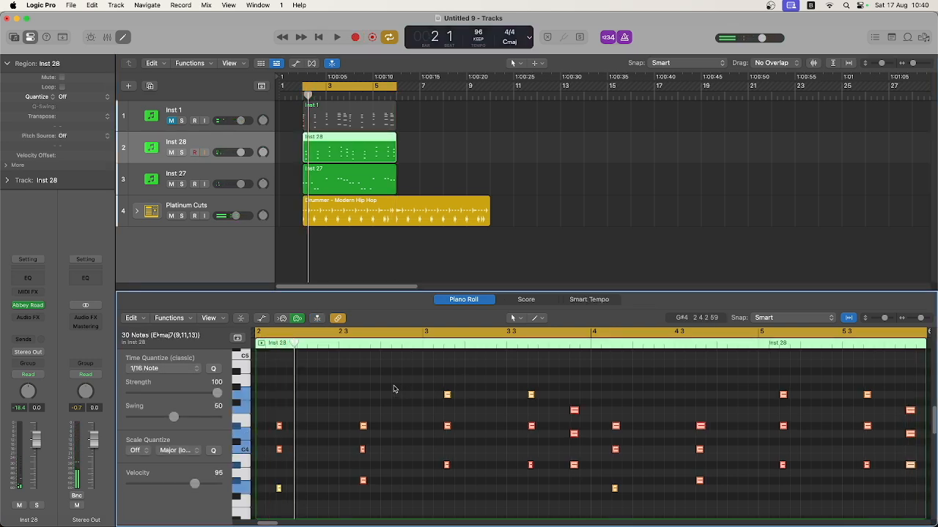
Play back the quantized high strings together with the low strings and drums
{"action": "key", "text": "space"}
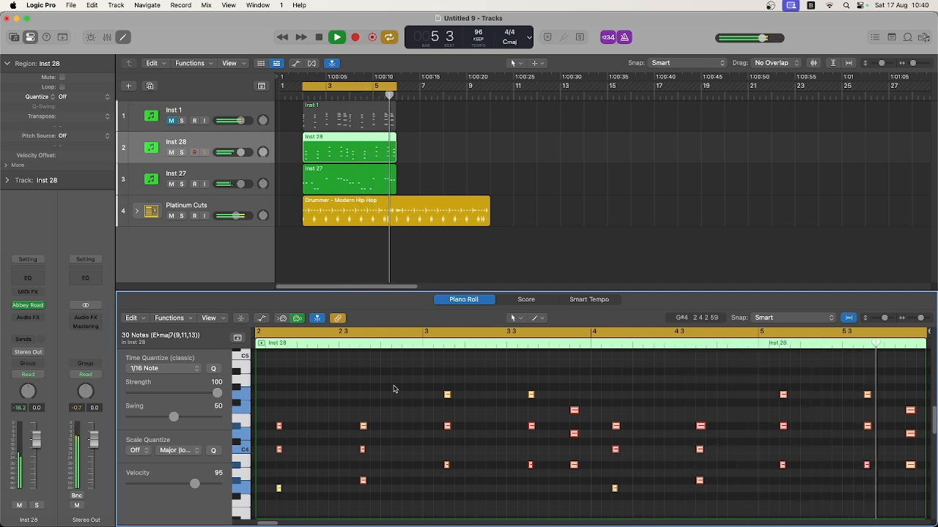
{"action": "key", "text": "space"}
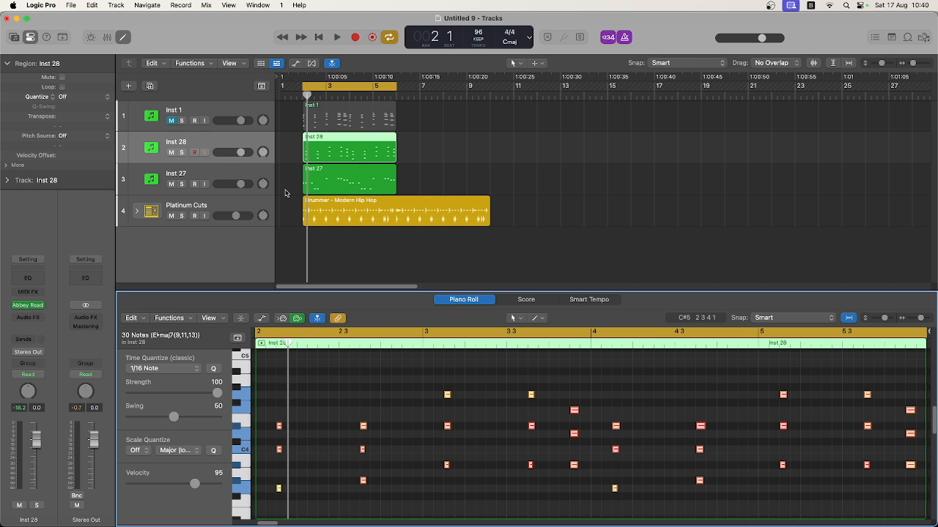
Rename the Inst 1, Inst 28 and Inst 27 tracks as Piano, AO High Strings and AO Low Strings
{"action": "left_click", "coordinate": [177, 111]}
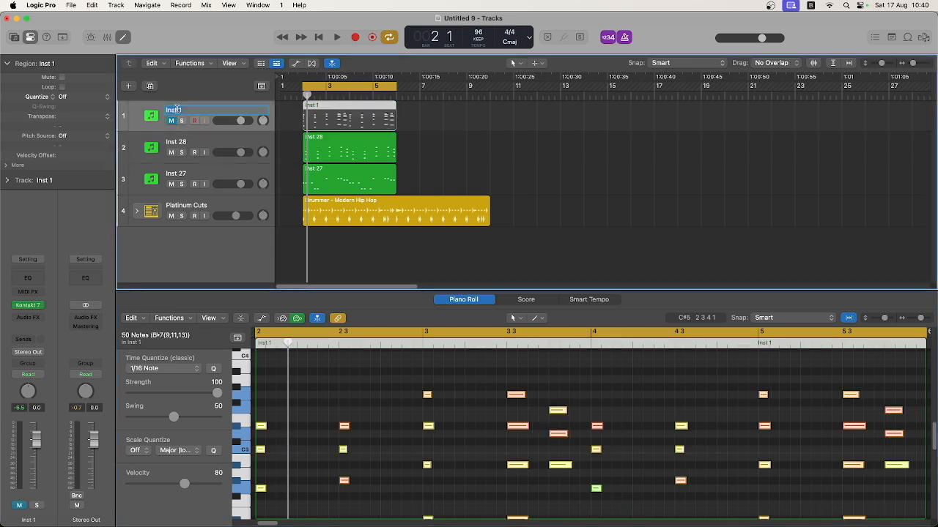
{"action": "key", "text": "Return"}
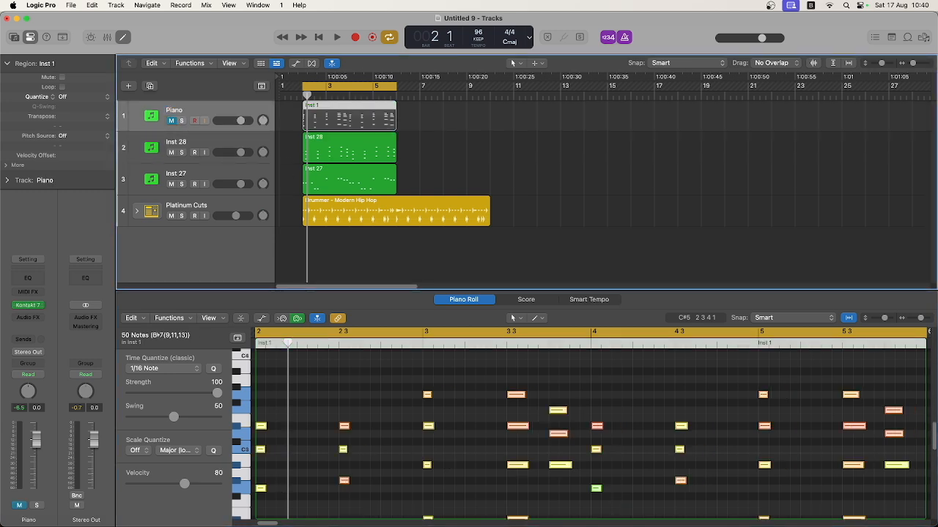
{"action": "double_click", "coordinate": [173, 143]}
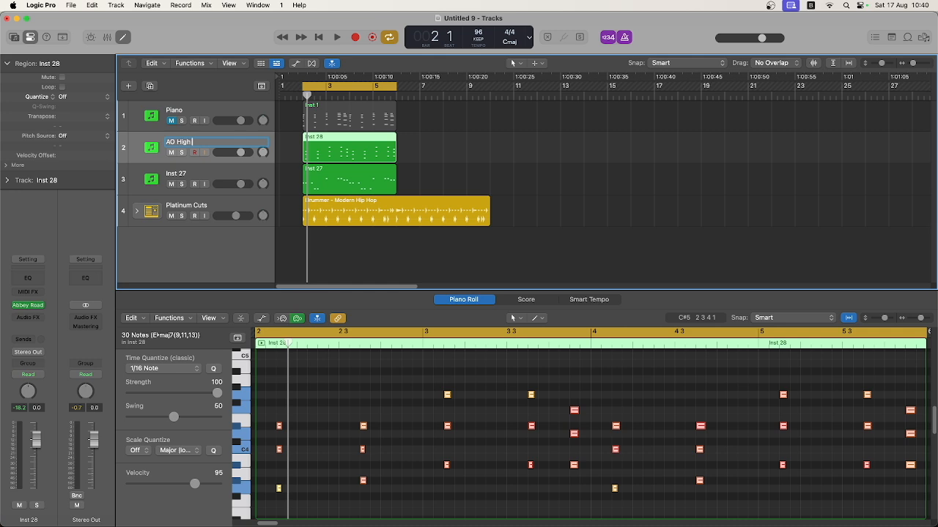
{"action": "key", "text": "Return"}
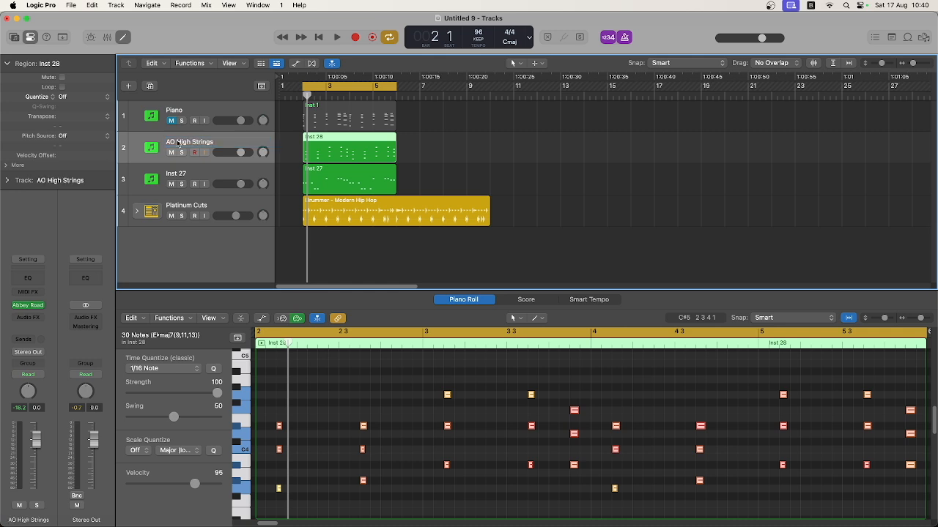
{"action": "double_click", "coordinate": [190, 172]}
{"action": "type", "text": "AO"}
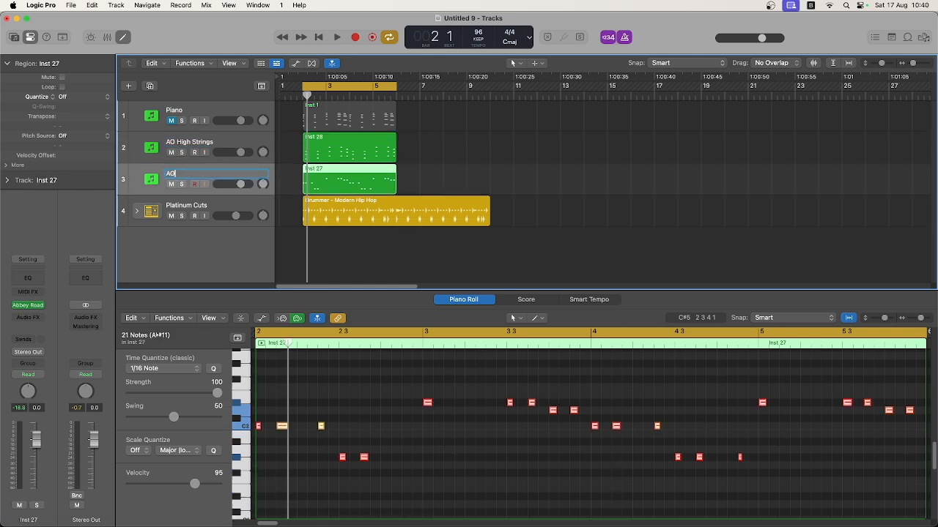
{"action": "type", "text": " Low Stings"}
{"action": "key", "text": "Return"}
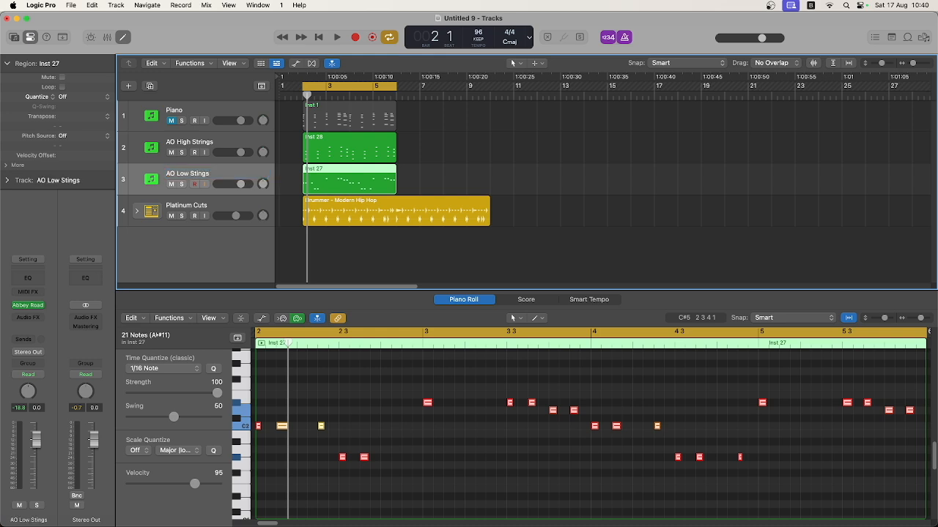
{"action": "double_click", "coordinate": [199, 176]}
{"action": "type", "text": "r"}
{"action": "key", "text": "Return"}
Play back the strings with the Platinum Cuts track muted and the metronome turned off
{"action": "key", "text": "space"}
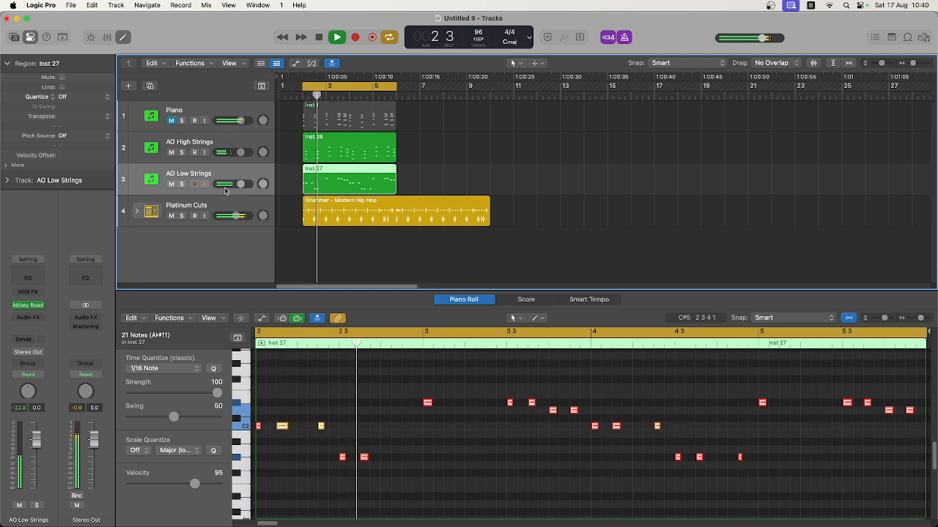
{"action": "left_click", "coordinate": [171, 215]}
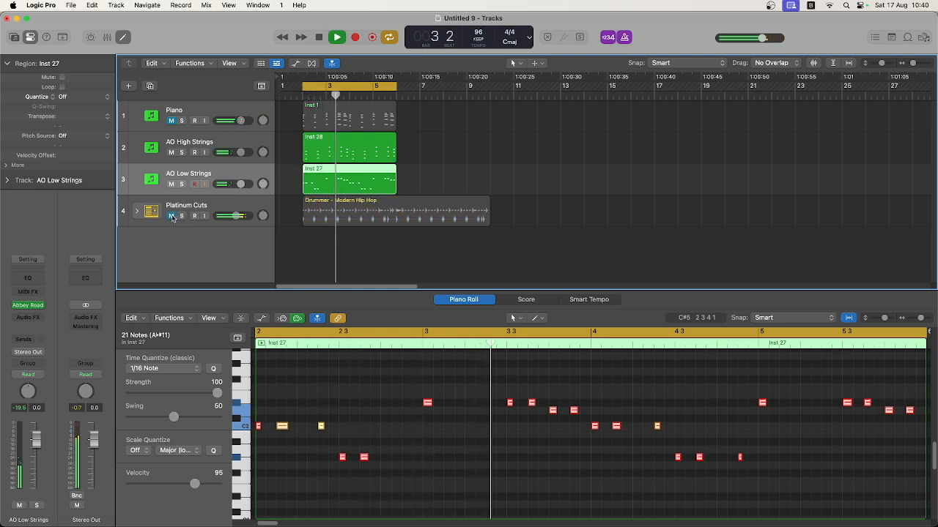
{"action": "key", "text": "space"}
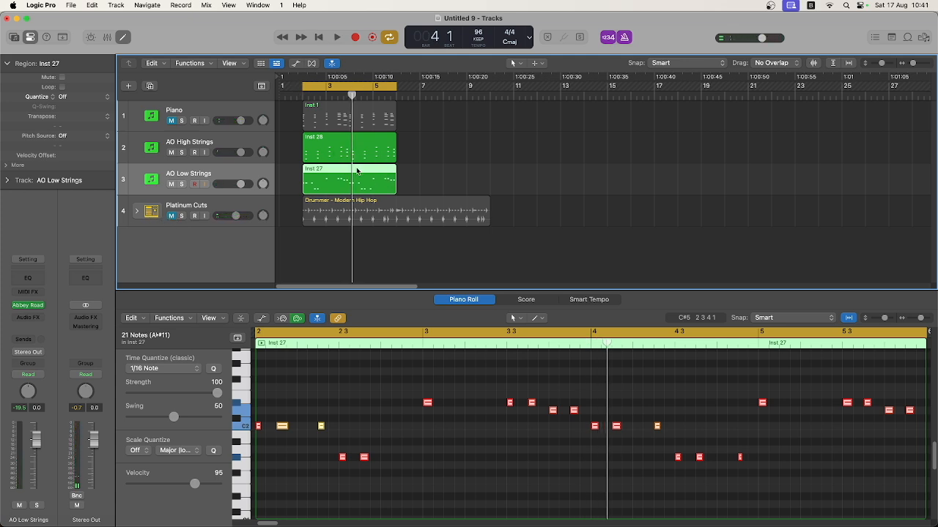
{"action": "key", "text": "space"}
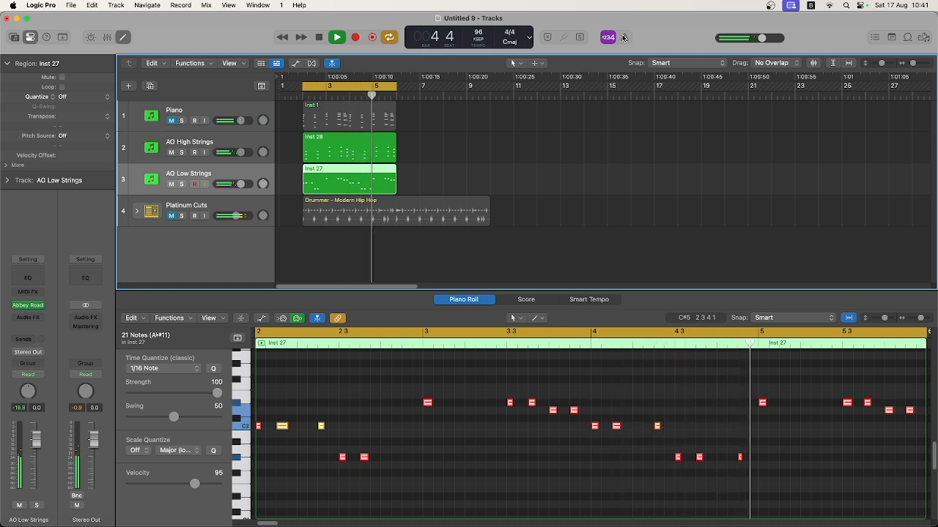
{"action": "key", "text": "space"}
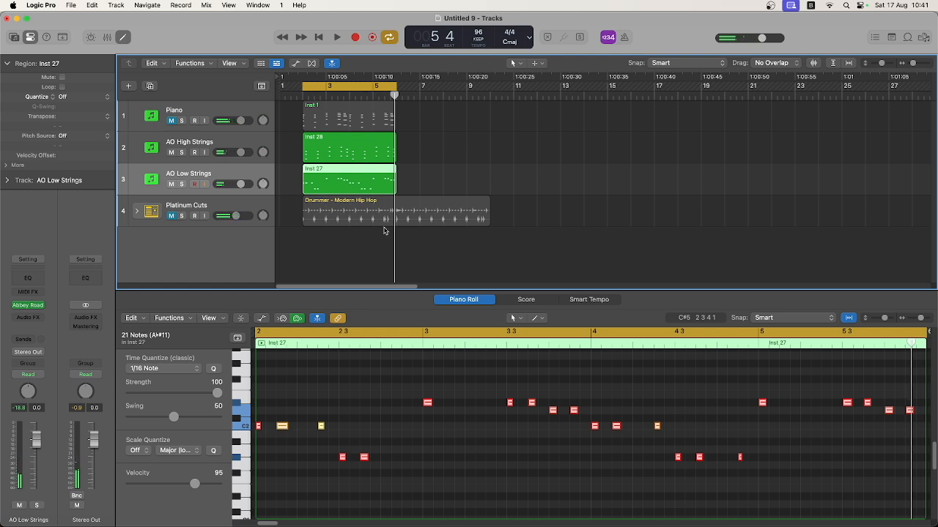
Move the Drummer region to start at bar 6 and extend the end of the cycle range to bar 16 beat 2
{"action": "left_click", "coordinate": [487, 208]}
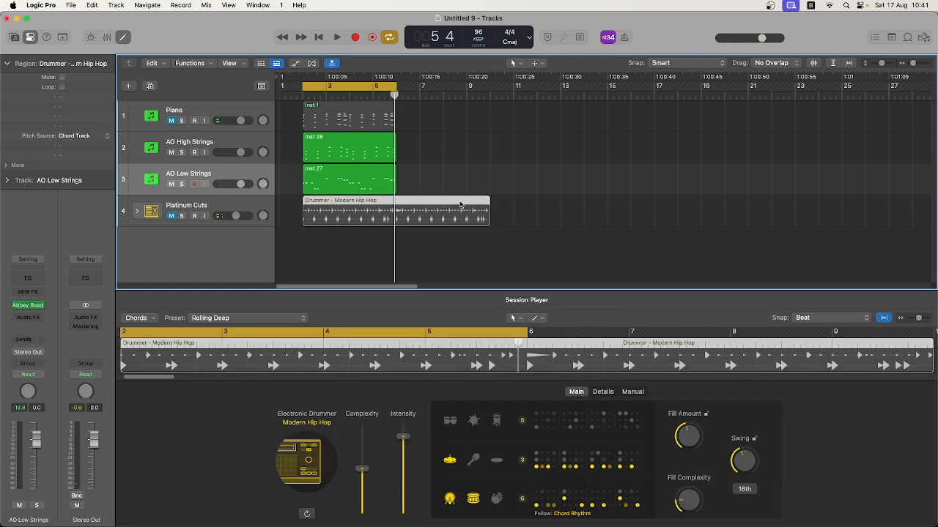
{"action": "left_click_drag", "start_coordinate": [468, 202], "coordinate": [539, 204]}
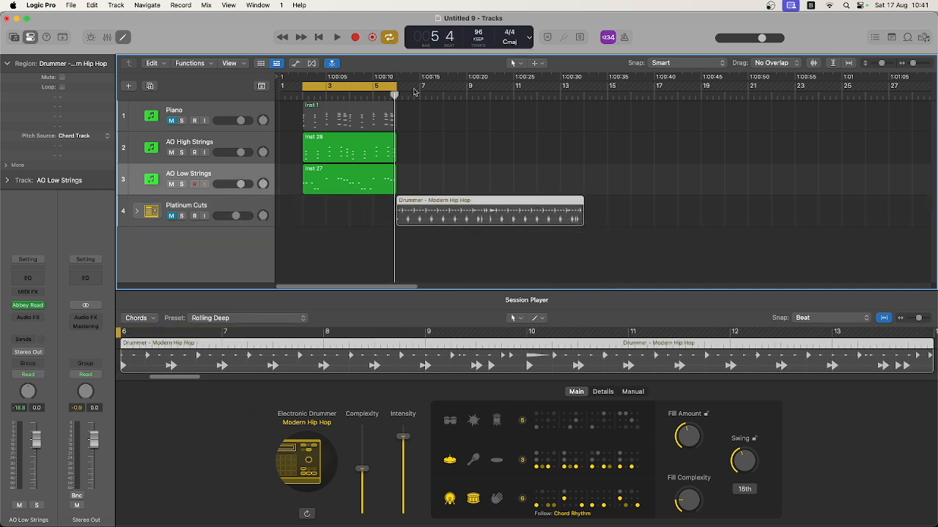
{"action": "left_click_drag", "start_coordinate": [396, 88], "coordinate": [637, 86]}
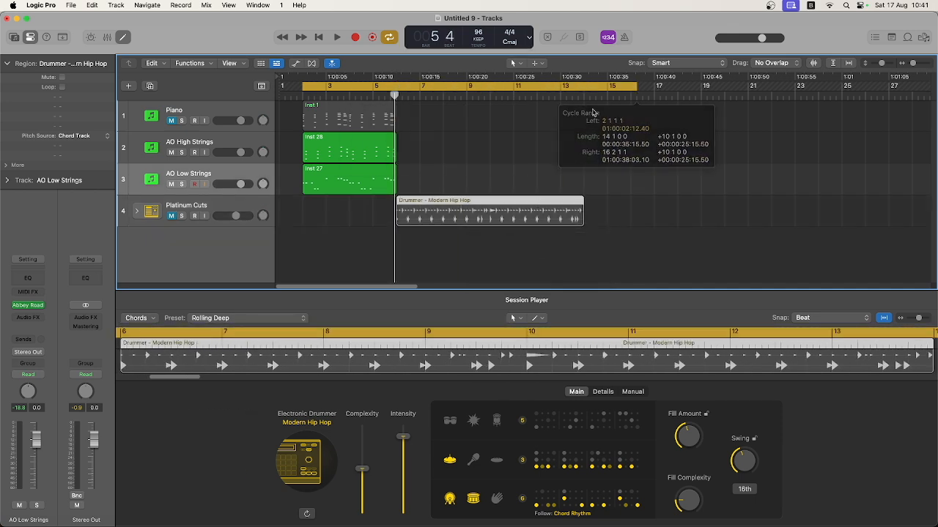
Copy the high and low strings regions together so they repeat at bars 6 and 10
{"action": "left_click", "coordinate": [361, 149]}
{"action": "left_click_drag", "start_coordinate": [361, 149], "coordinate": [543, 144]}
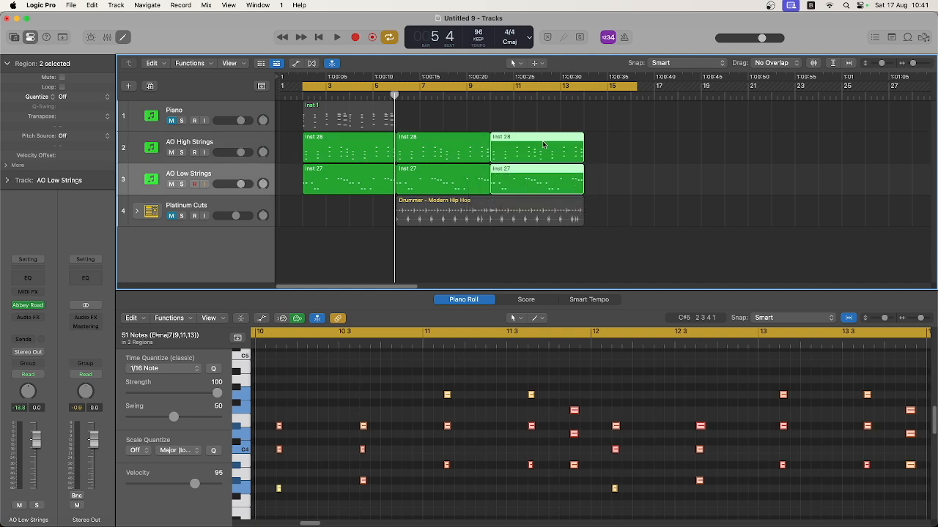
Set the cycle range to start at bar 1 beat 4 and play back the opening strings
{"action": "key", "text": "space"}
{"action": "key", "text": "space"}
{"action": "left_click_drag", "start_coordinate": [304, 88], "coordinate": [298, 89]}
{"action": "key", "text": "space"}
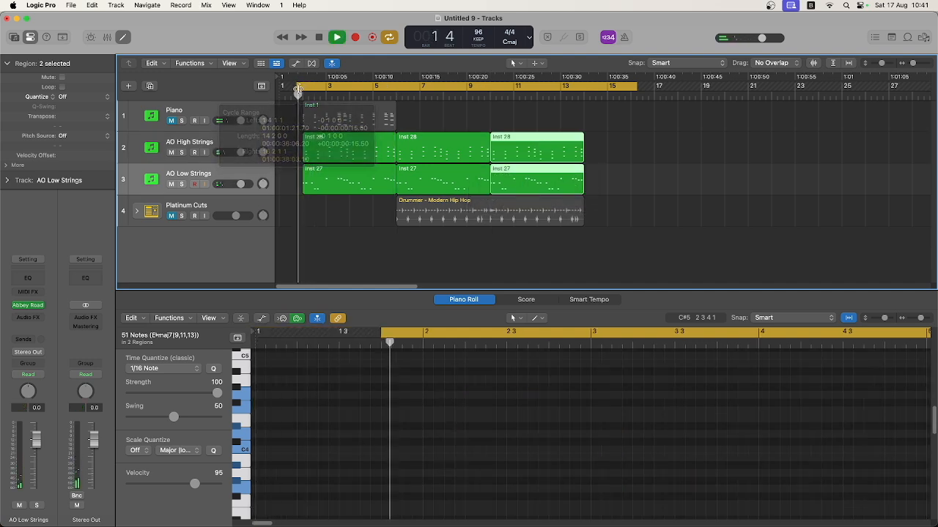
{"action": "key", "text": "space"}
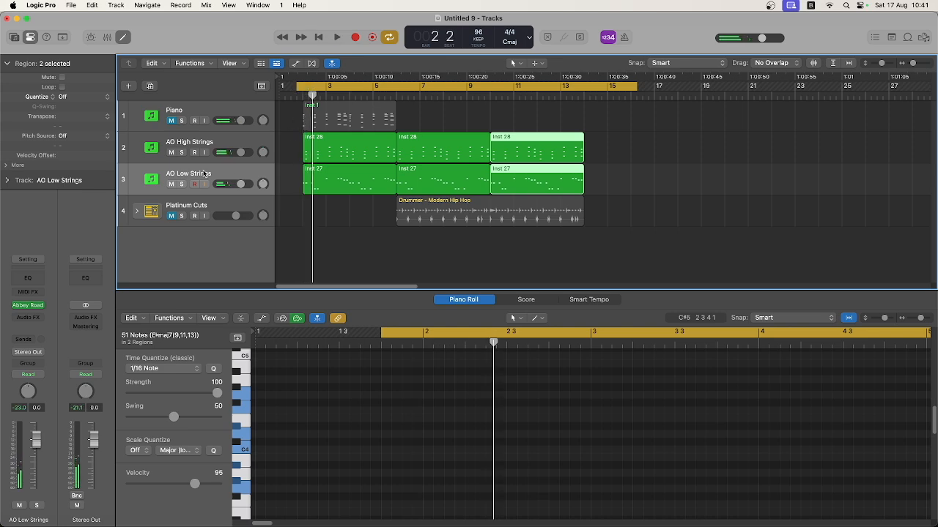
Create a software instrument track under AO Low Strings and load a stereo Kontakt 7 on it
{"action": "left_click", "coordinate": [130, 87]}
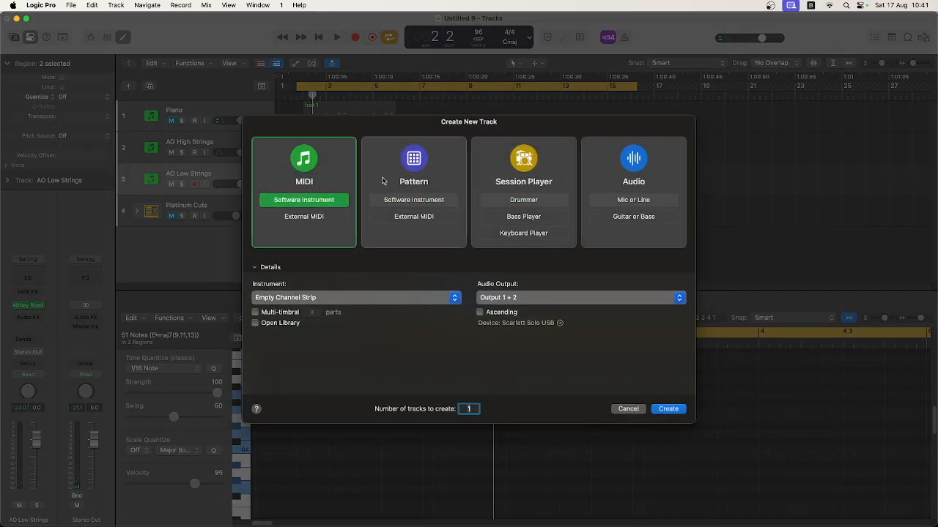
{"action": "left_click", "coordinate": [668, 408]}
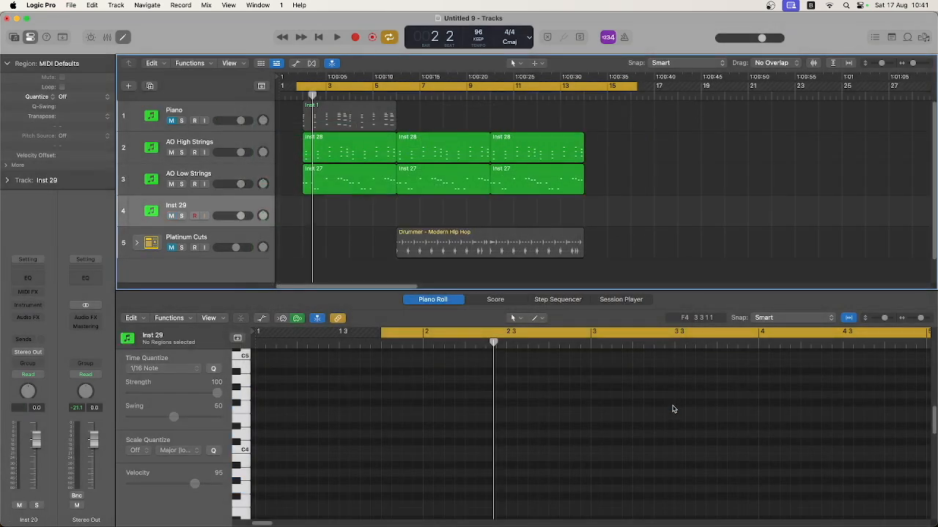
{"action": "left_click", "coordinate": [17, 317]}
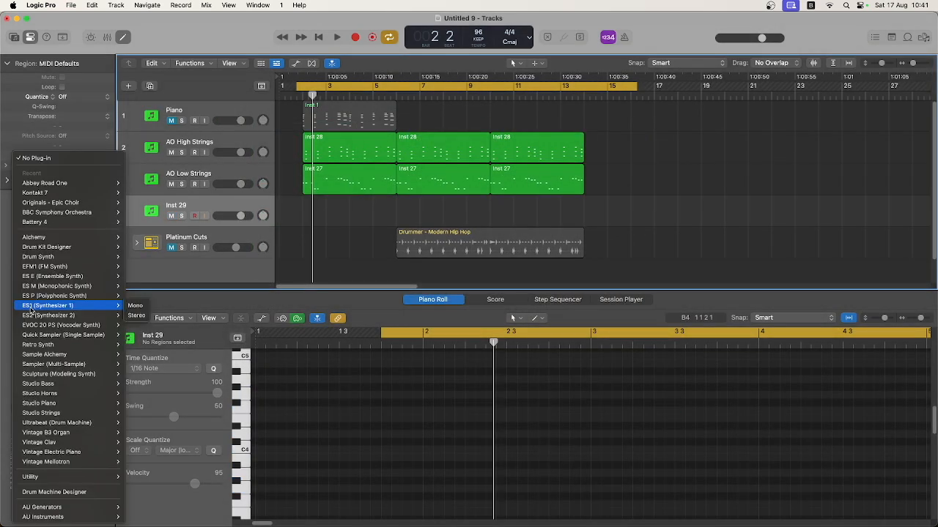
{"action": "mouse_move", "coordinate": [89, 190]}
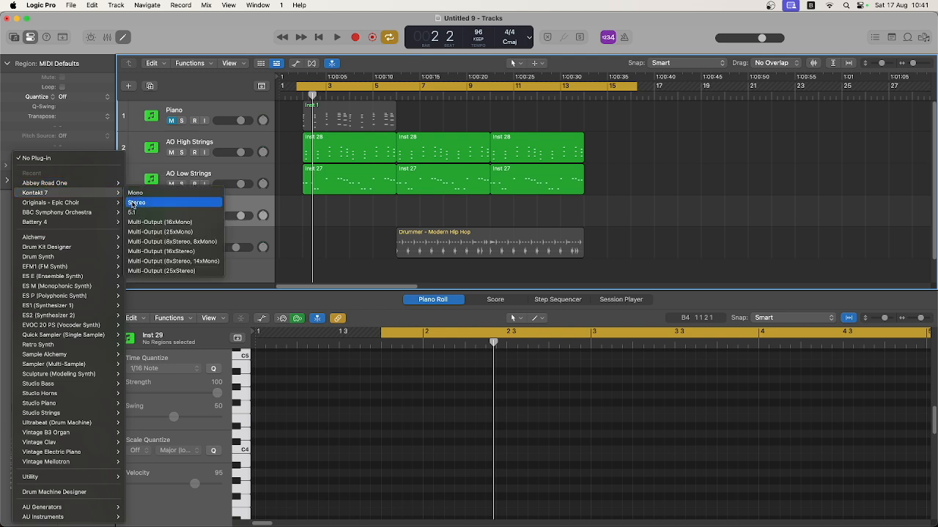
{"action": "left_click", "coordinate": [133, 204]}
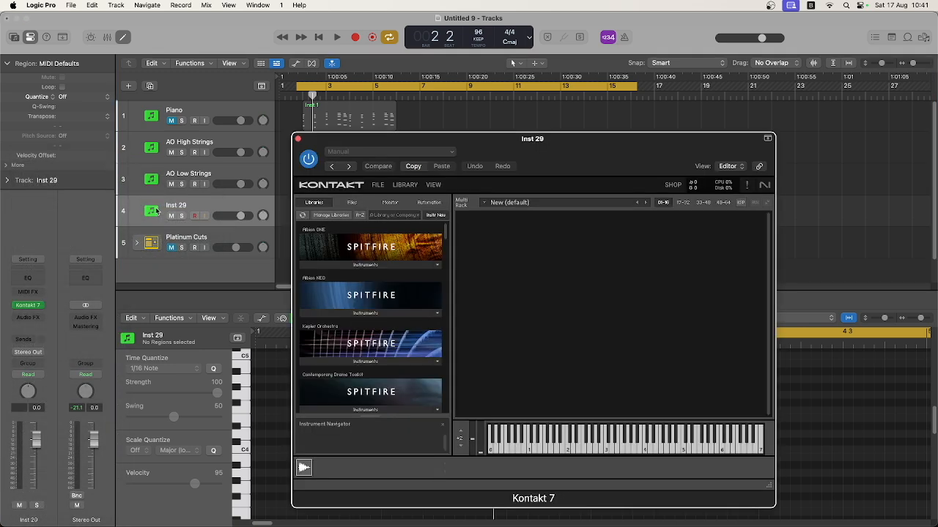
Load the Gravity 2 Menu XL instrument from the Gravity 2 library into Kontakt
{"action": "scroll", "coordinate": [402, 303], "scroll_direction": "down", "scroll_amount": 10}
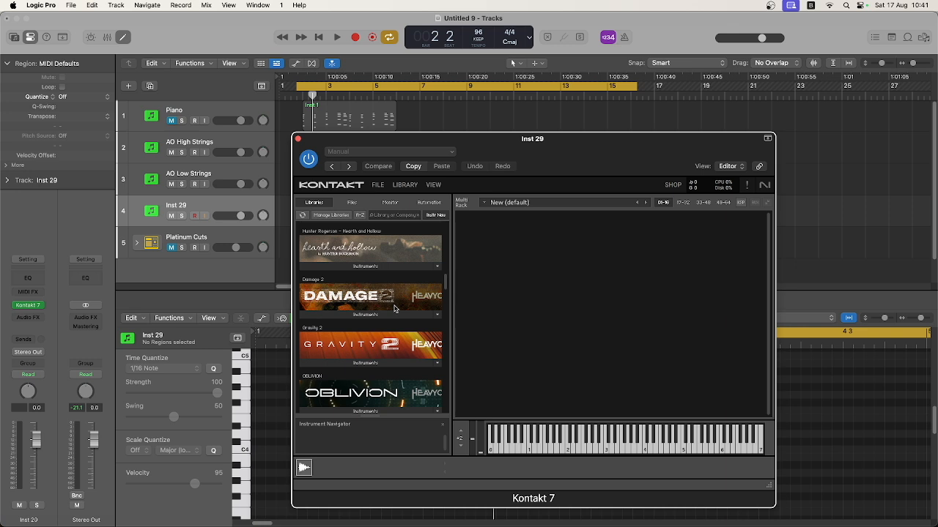
{"action": "scroll", "coordinate": [394, 309], "scroll_direction": "down", "scroll_amount": 3}
{"action": "left_click", "coordinate": [394, 305]}
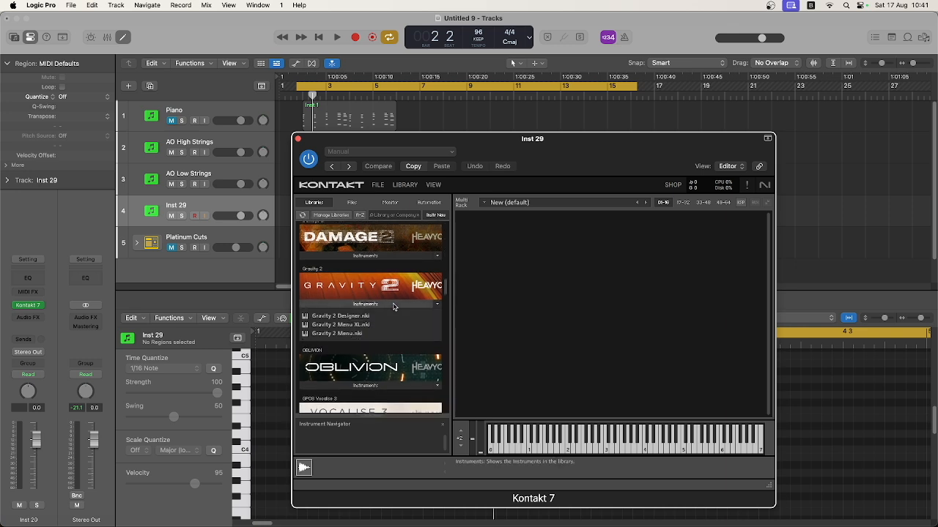
{"action": "left_click_drag", "start_coordinate": [356, 327], "coordinate": [539, 322]}
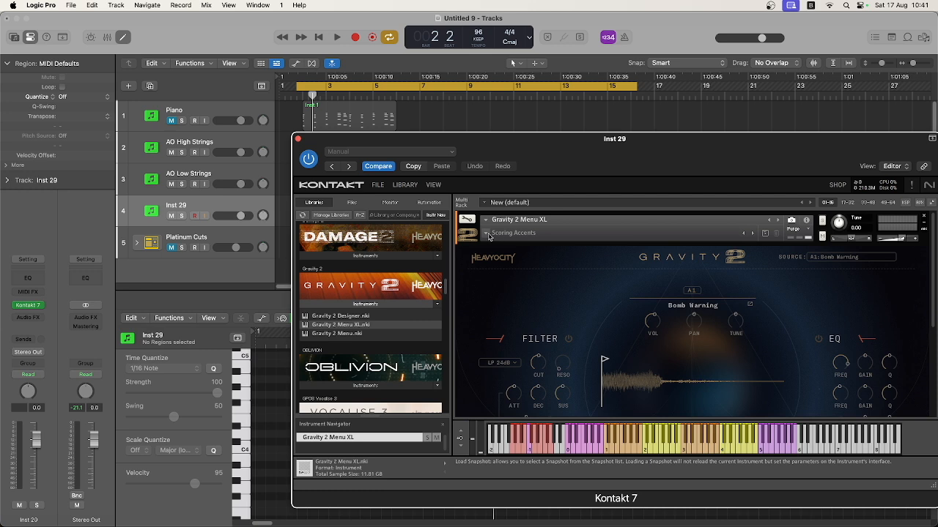
Choose the Transitions - Reverse Tonal Menu snapshot for Gravity 2 Menu XL and close the instrument window
{"action": "left_click", "coordinate": [489, 235]}
{"action": "mouse_move", "coordinate": [502, 247]}
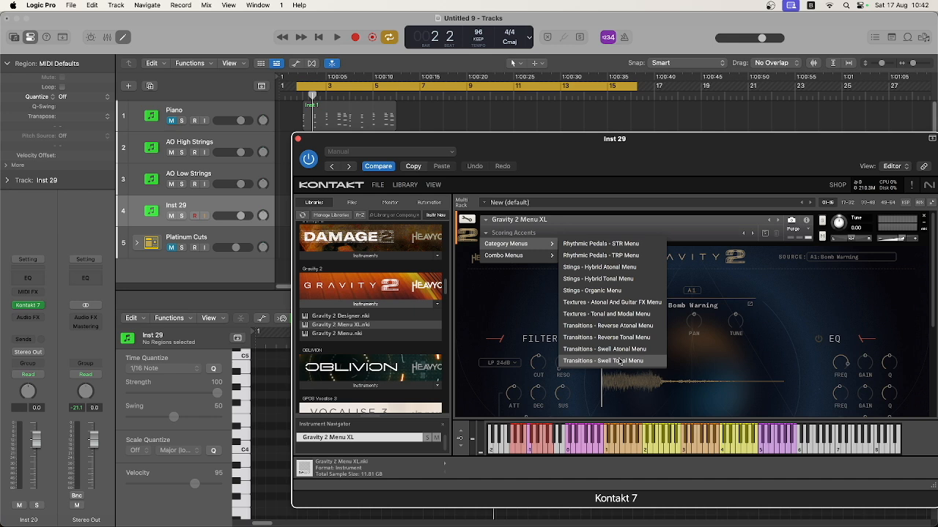
{"action": "mouse_move", "coordinate": [529, 258]}
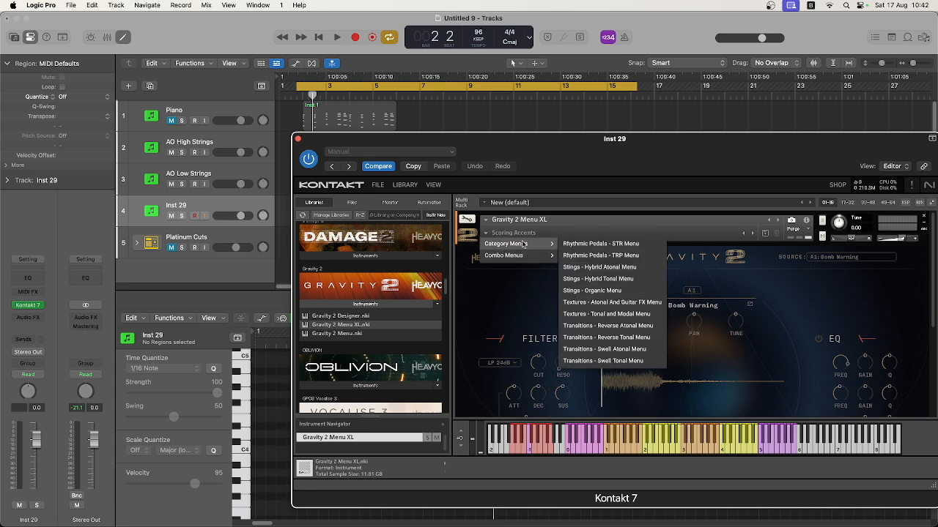
{"action": "left_click", "coordinate": [631, 337]}
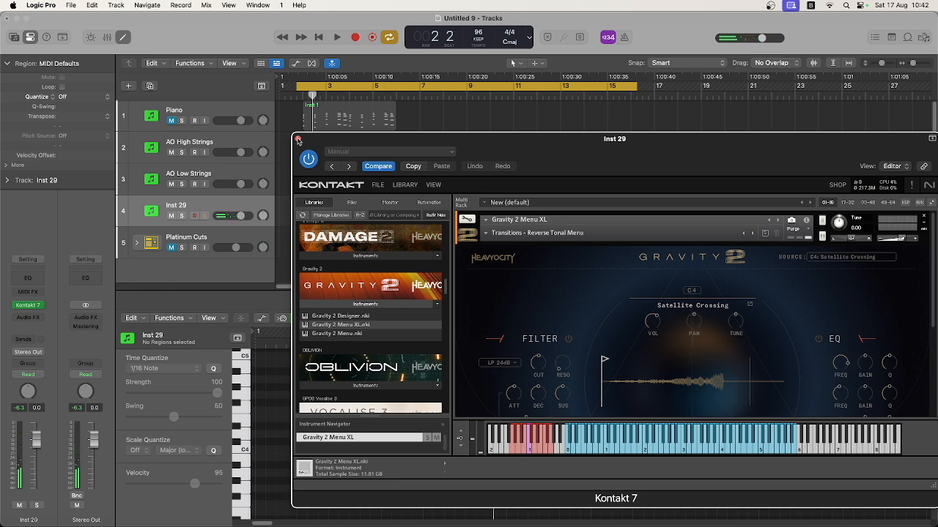
{"action": "left_click", "coordinate": [298, 139]}
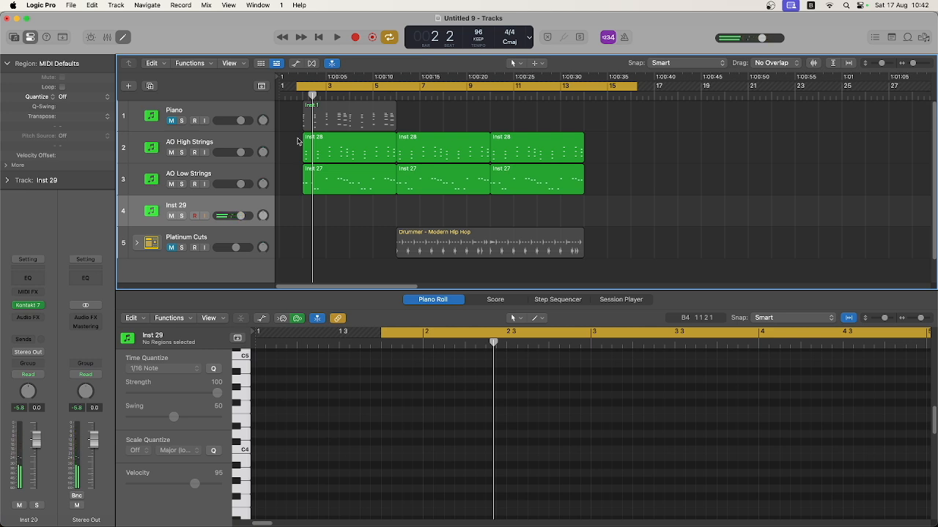
Record a sustained C3 reverse transition on the Inst 29 track from bar 2 to just past bar 4
{"action": "key", "text": "r"}
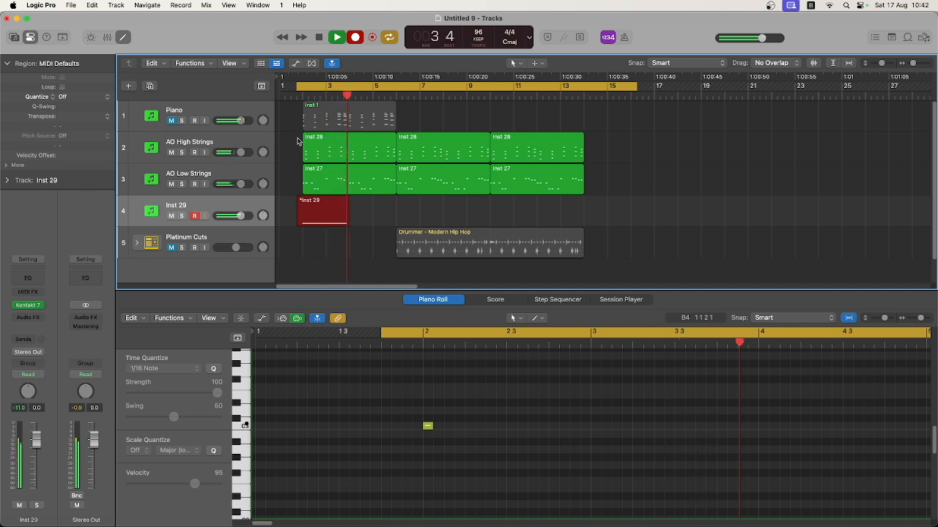
{"action": "key", "text": "space"}
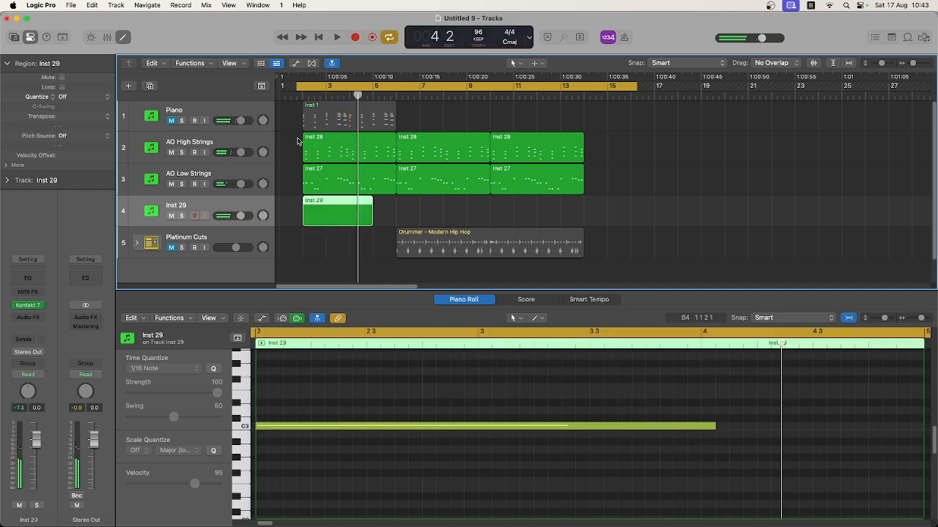
Shorten the C3 note and its Inst 29 region to two bars and move the region to bar 4
{"action": "left_click", "coordinate": [320, 396]}
{"action": "key", "text": "super+a"}
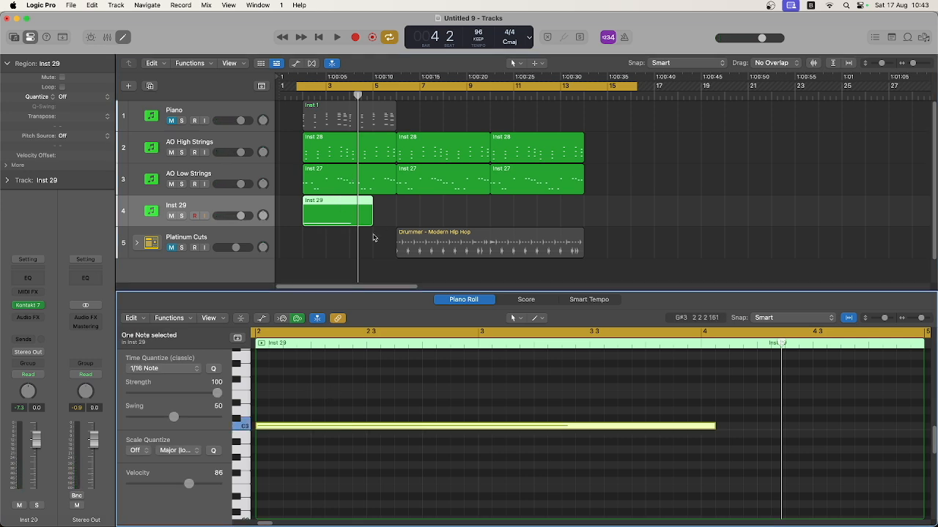
{"action": "left_click_drag", "start_coordinate": [714, 433], "coordinate": [700, 432]}
{"action": "left_click_drag", "start_coordinate": [371, 226], "coordinate": [362, 195]}
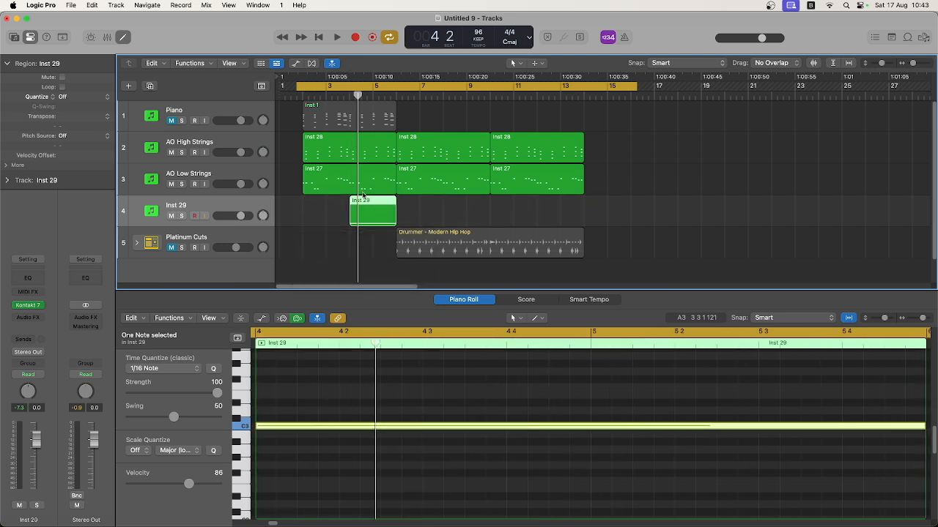
Unmute the Platinum Cuts drummer track and play the arrangement through the reverse transition into the drums
{"action": "key", "text": "space"}
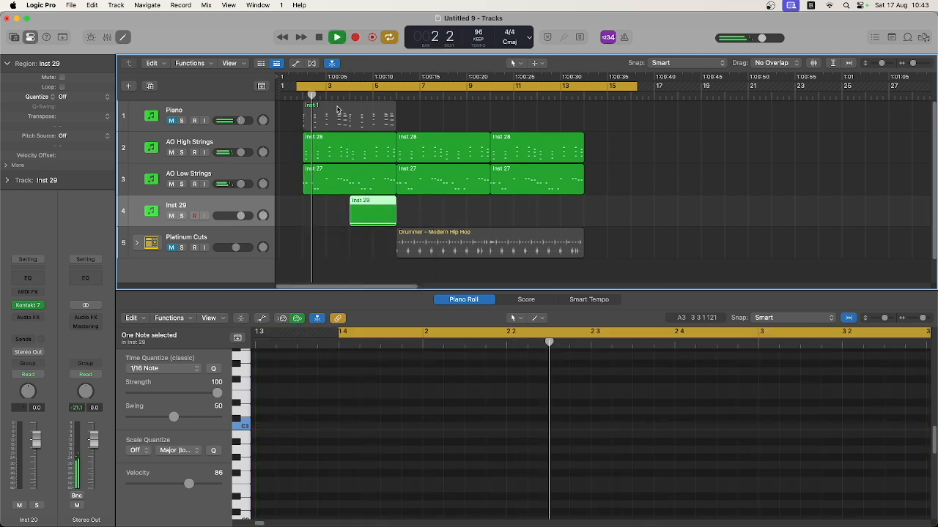
{"action": "left_click", "coordinate": [171, 248]}
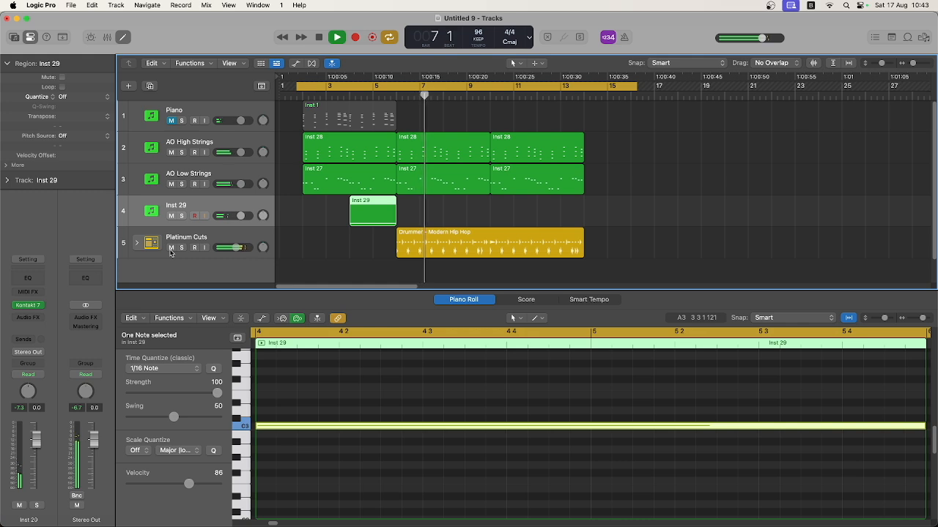
{"action": "key", "text": "Return"}
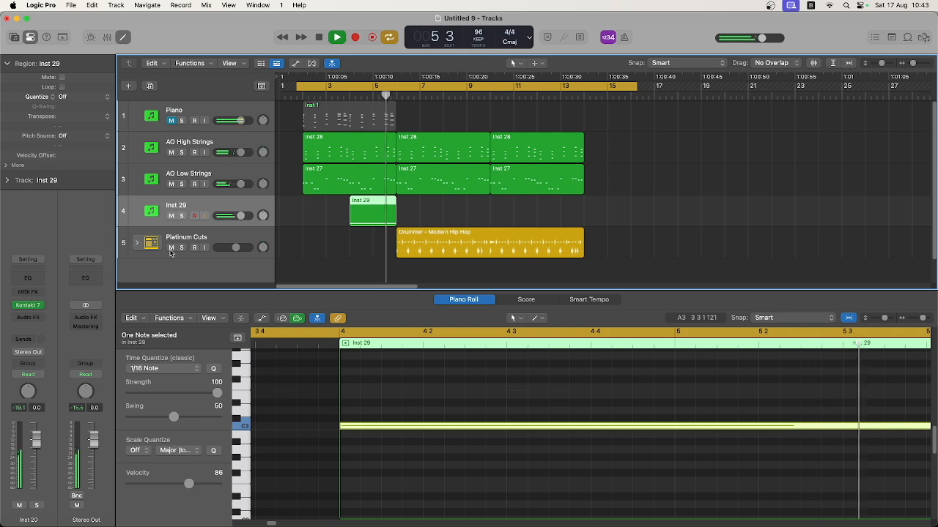
{"action": "key", "text": "space"}
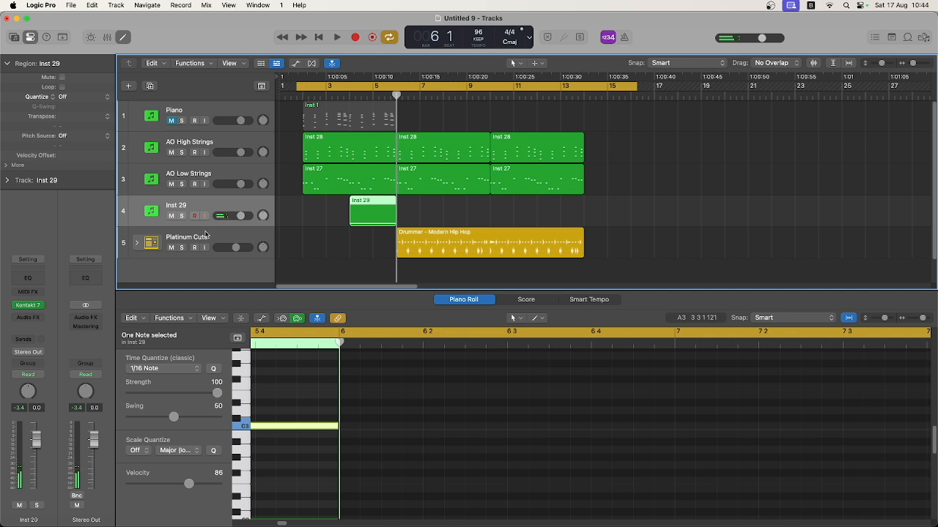
Move the C3 note in the Inst 29 region up to D#3 and audition the transition
{"action": "left_click_drag", "start_coordinate": [292, 426], "coordinate": [294, 404]}
{"action": "key", "text": "space"}
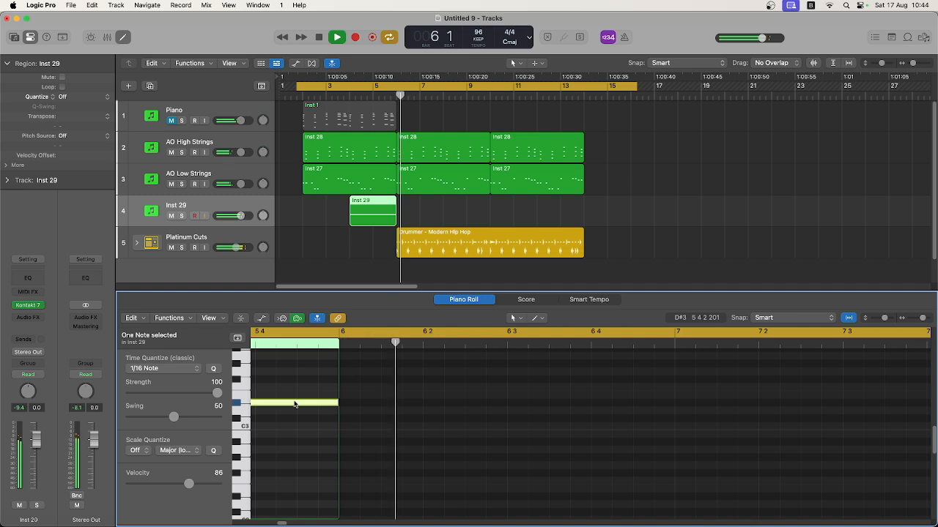
{"action": "key", "text": "space"}
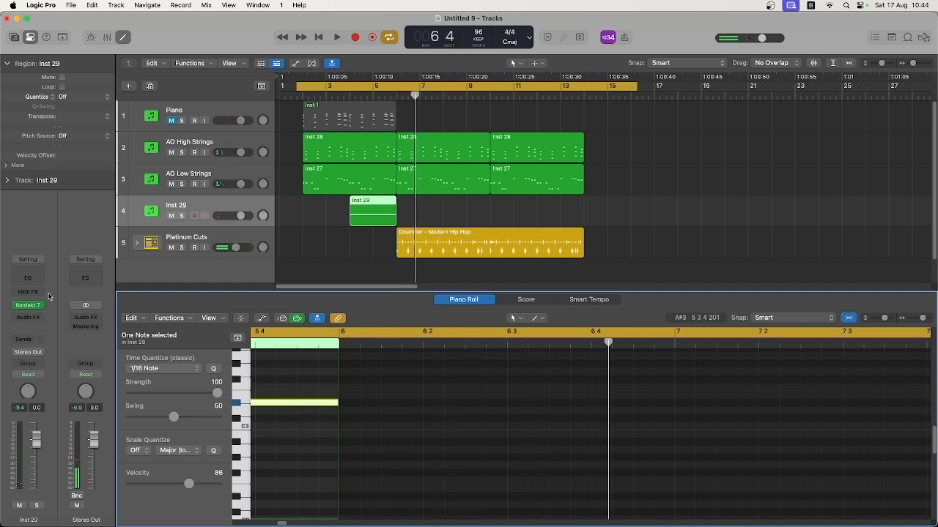
Reopen the Kontakt instrument on Inst 29 and raise the reverb mix on Gravity 2's effects page
{"action": "left_click", "coordinate": [28, 306]}
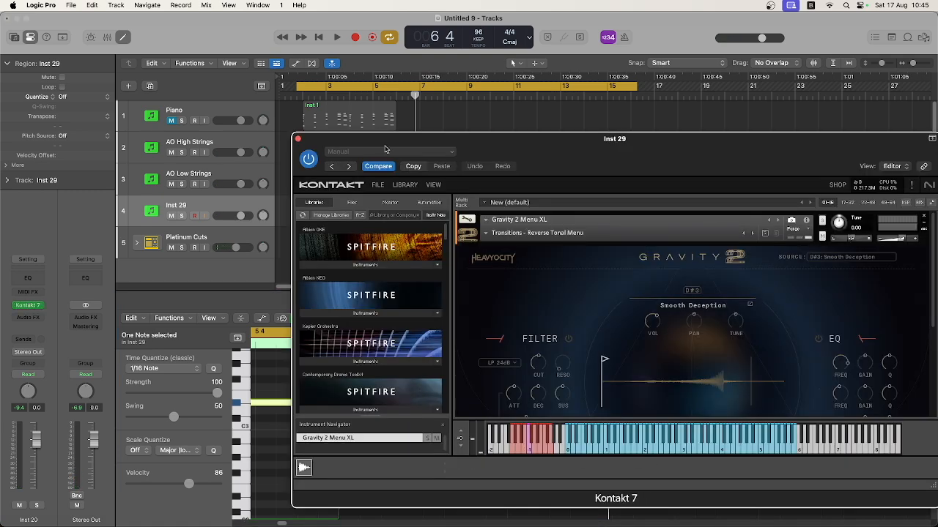
{"action": "left_click_drag", "start_coordinate": [381, 139], "coordinate": [159, 51]}
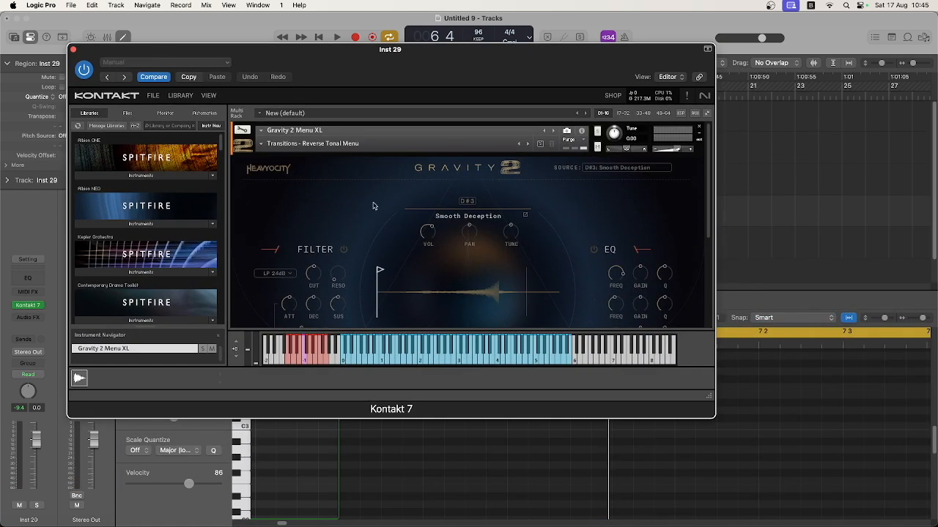
{"action": "scroll", "coordinate": [461, 296], "scroll_direction": "down", "scroll_amount": 3}
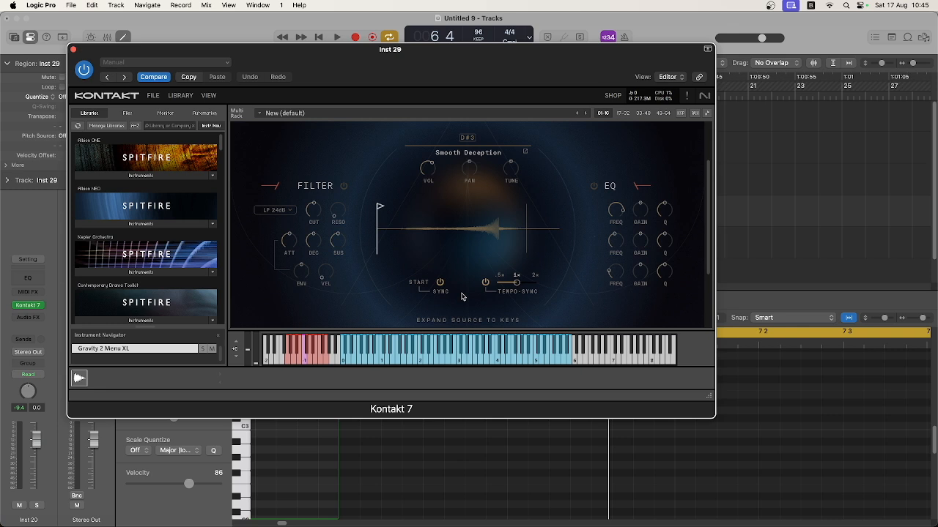
{"action": "scroll", "coordinate": [462, 296], "scroll_direction": "down", "scroll_amount": 1}
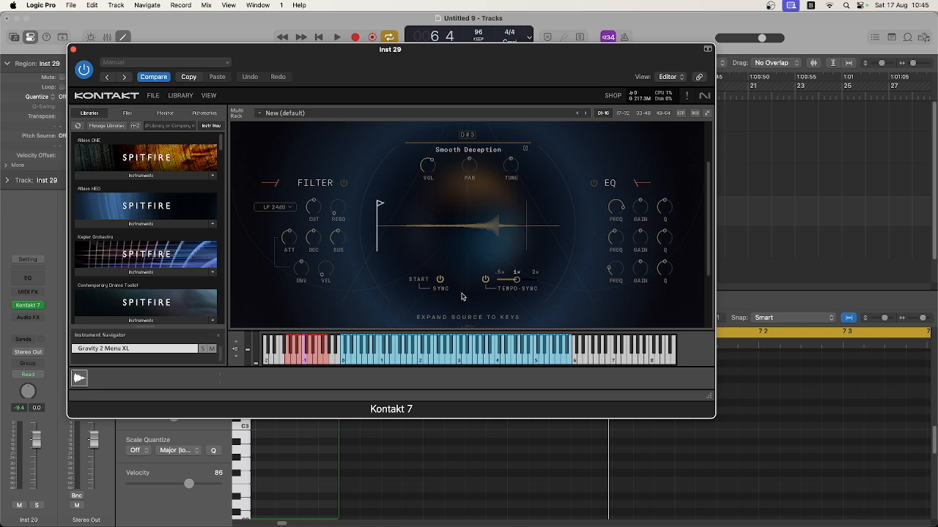
{"action": "scroll", "coordinate": [462, 296], "scroll_direction": "down", "scroll_amount": 4}
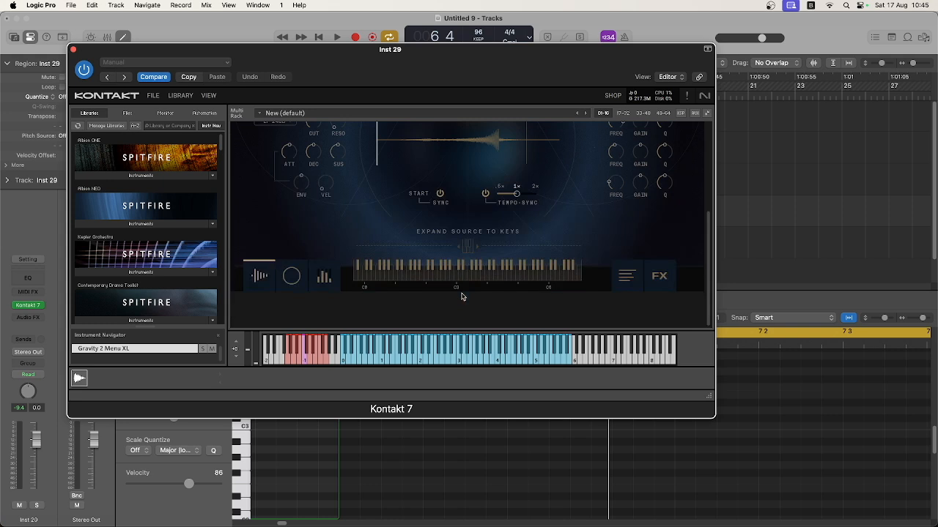
{"action": "left_click", "coordinate": [663, 282]}
{"action": "scroll", "coordinate": [645, 288], "scroll_direction": "up", "scroll_amount": 2}
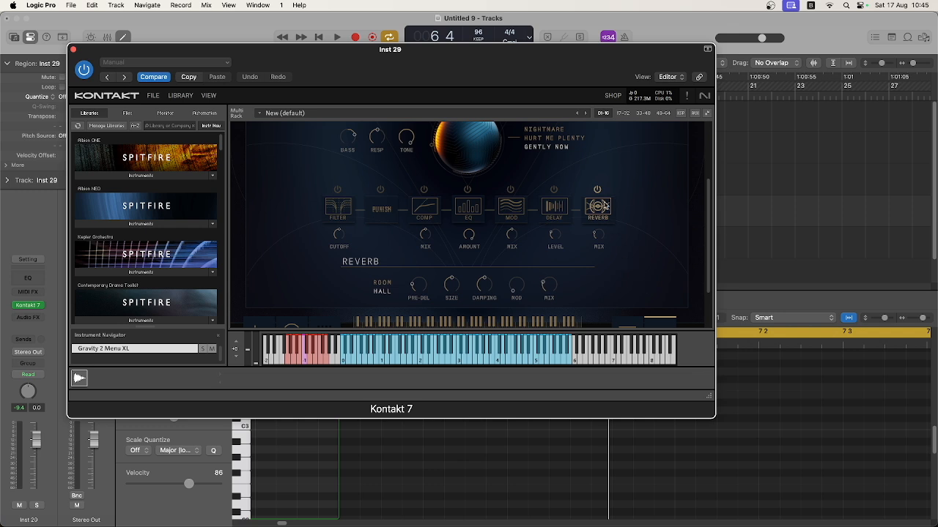
{"action": "left_click_drag", "start_coordinate": [598, 240], "coordinate": [596, 231]}
{"action": "scroll", "coordinate": [596, 228], "scroll_direction": "up", "scroll_amount": 3}
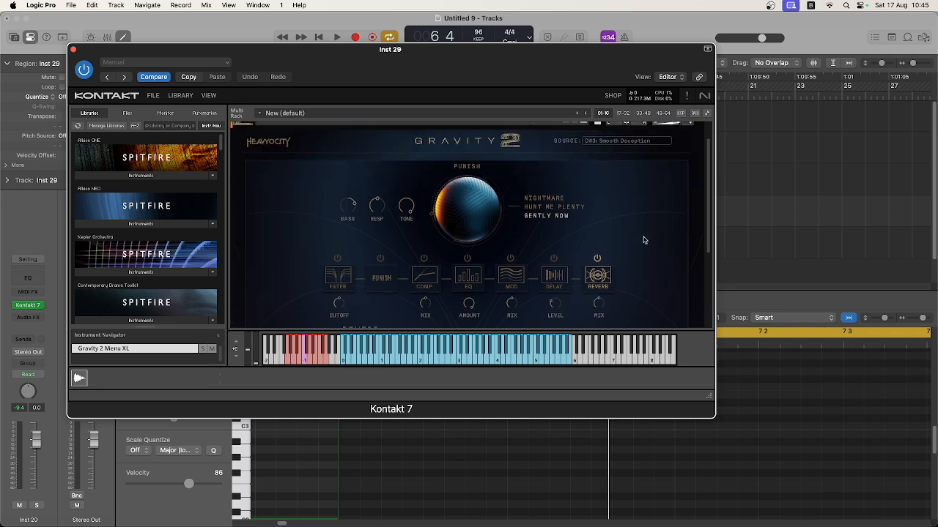
Raise Gravity 2's Punish amount to taste while auditioning the transition, and close the instrument window
{"action": "left_click_drag", "start_coordinate": [478, 222], "coordinate": [463, 181]}
{"action": "key", "text": "space"}
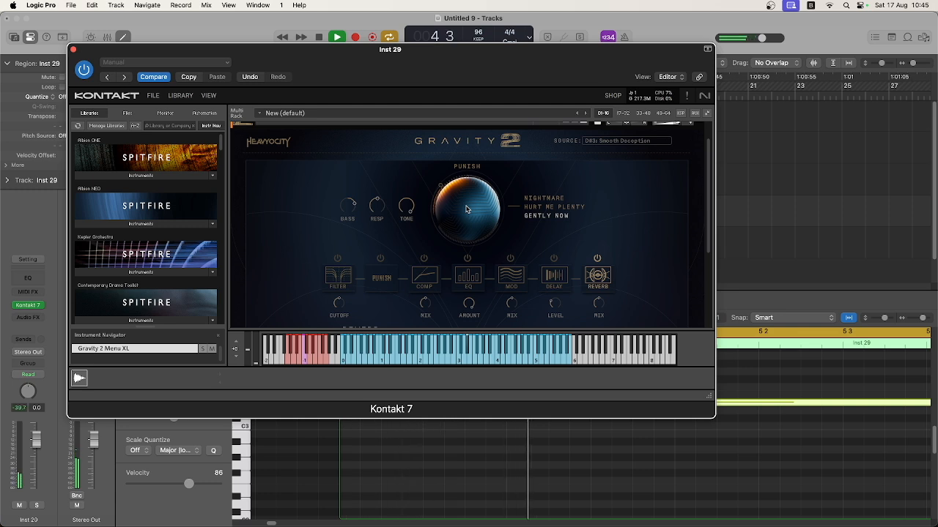
{"action": "left_click_drag", "start_coordinate": [466, 209], "coordinate": [460, 210]}
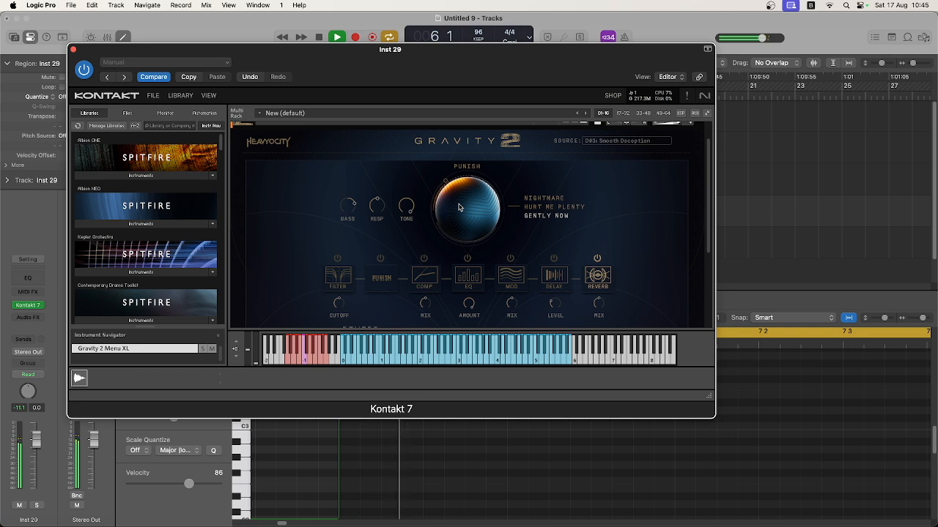
{"action": "left_click_drag", "start_coordinate": [459, 208], "coordinate": [454, 219]}
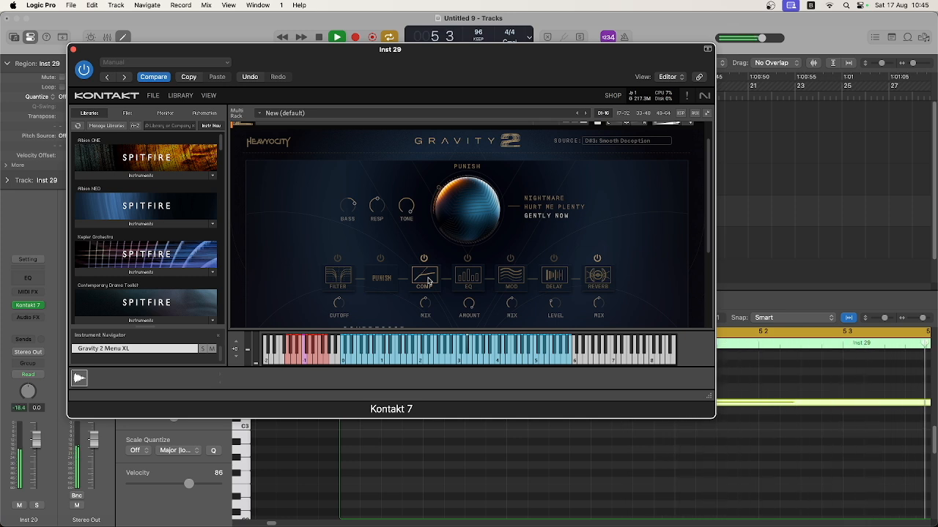
{"action": "key", "text": "space"}
{"action": "left_click", "coordinate": [73, 49]}
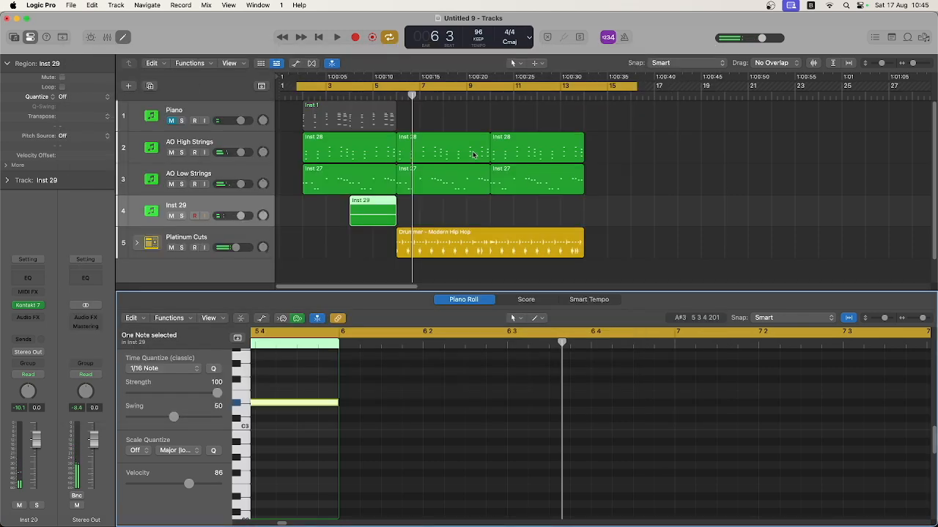
Return the playhead to bar 2, add one software instrument track below Inst 29, and load Kontakt 7 on it
{"action": "left_click", "coordinate": [395, 94]}
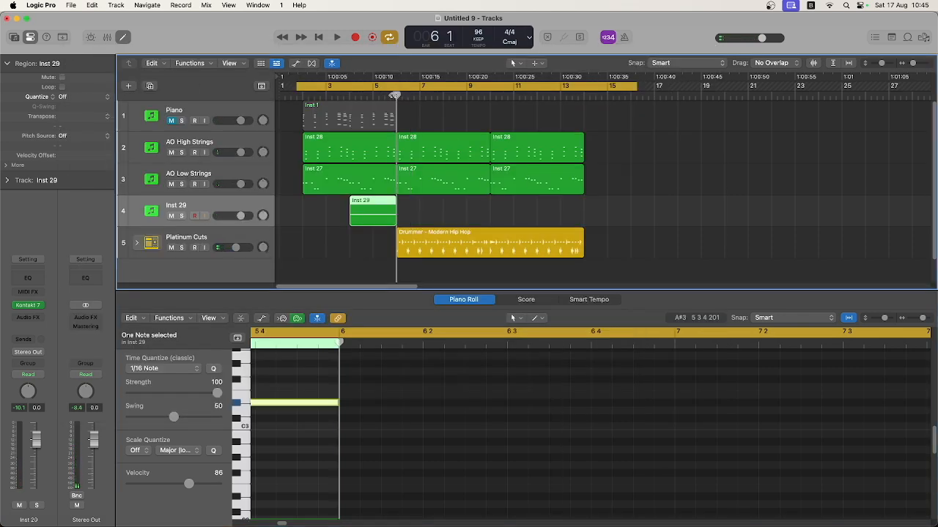
{"action": "left_click", "coordinate": [307, 95]}
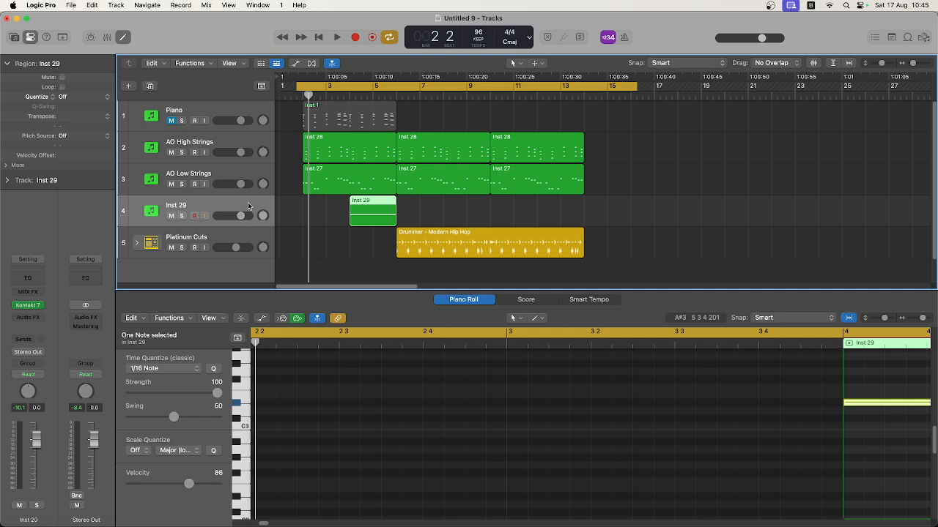
{"action": "left_click", "coordinate": [129, 86]}
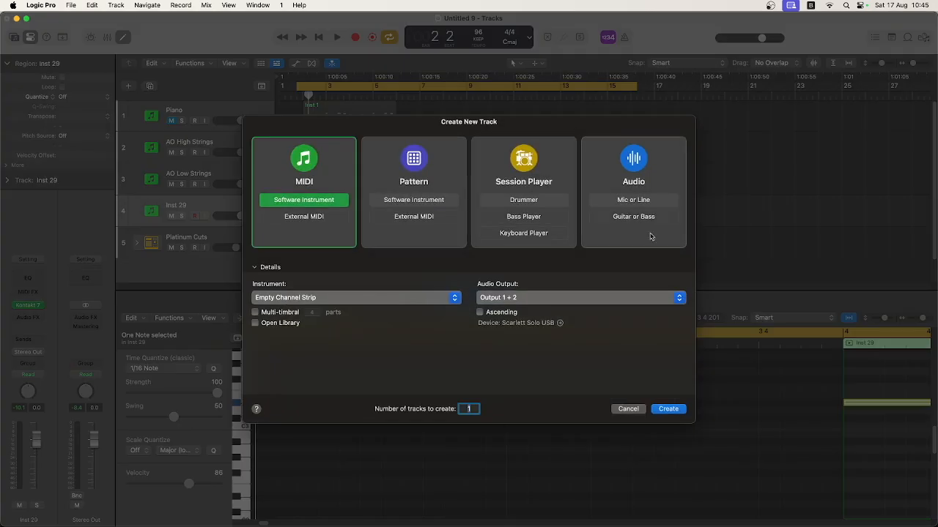
{"action": "left_click", "coordinate": [667, 409]}
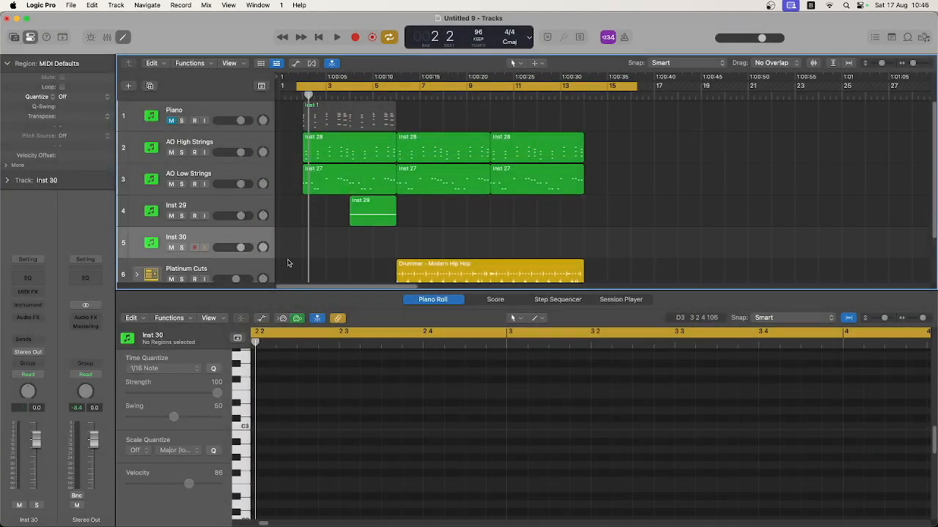
{"action": "scroll", "coordinate": [202, 256], "scroll_direction": "down", "scroll_amount": 2}
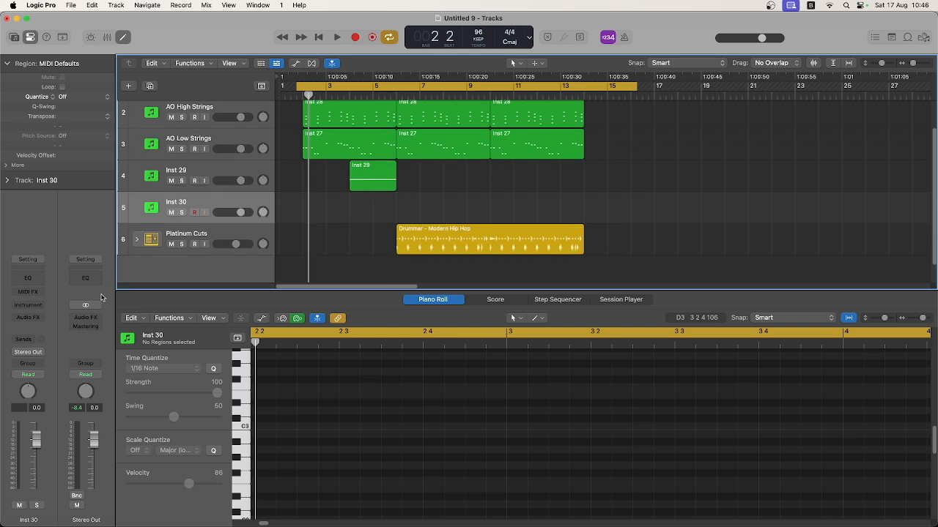
{"action": "left_click", "coordinate": [35, 307]}
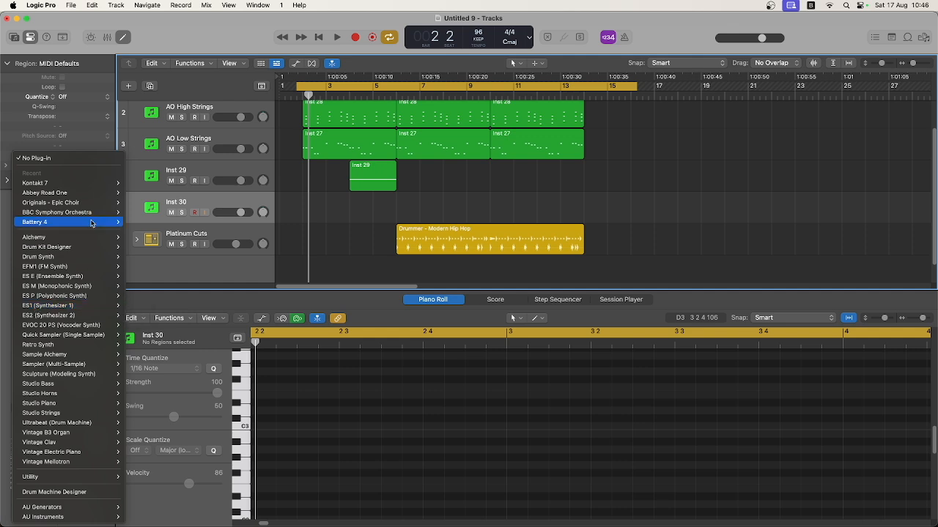
{"action": "left_click", "coordinate": [147, 193]}
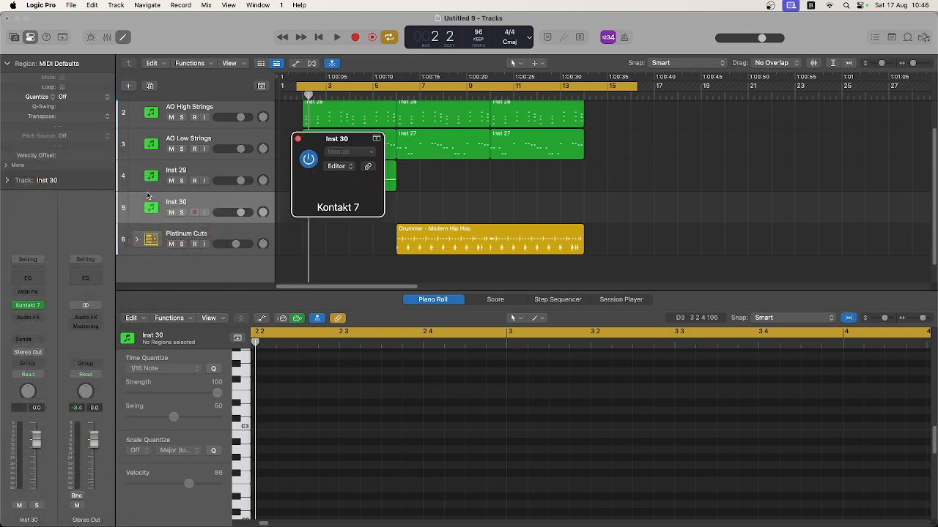
Load the Mosaic Bass instrument from the Mosaic Bass library into Kontakt
{"action": "scroll", "coordinate": [403, 308], "scroll_direction": "down", "scroll_amount": 15}
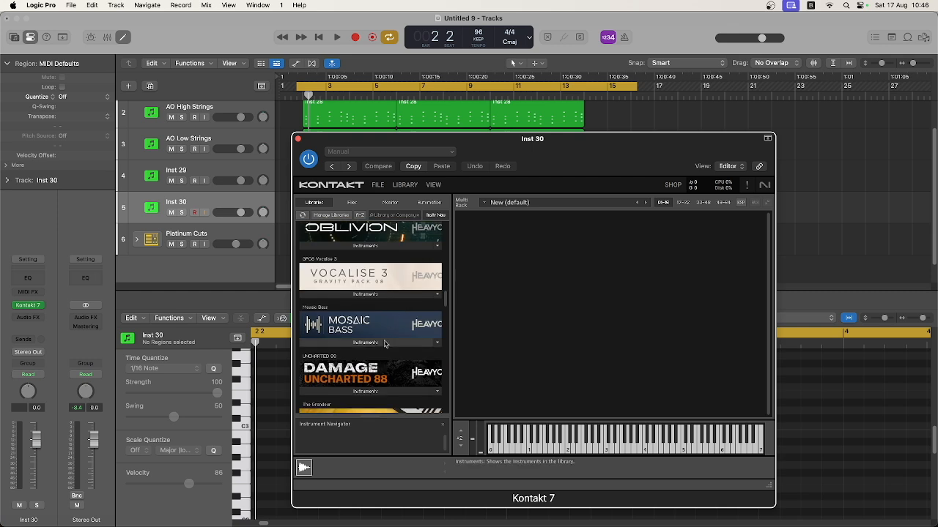
{"action": "left_click", "coordinate": [386, 342]}
{"action": "scroll", "coordinate": [386, 344], "scroll_direction": "down", "scroll_amount": 1}
{"action": "left_click_drag", "start_coordinate": [332, 306], "coordinate": [497, 295]}
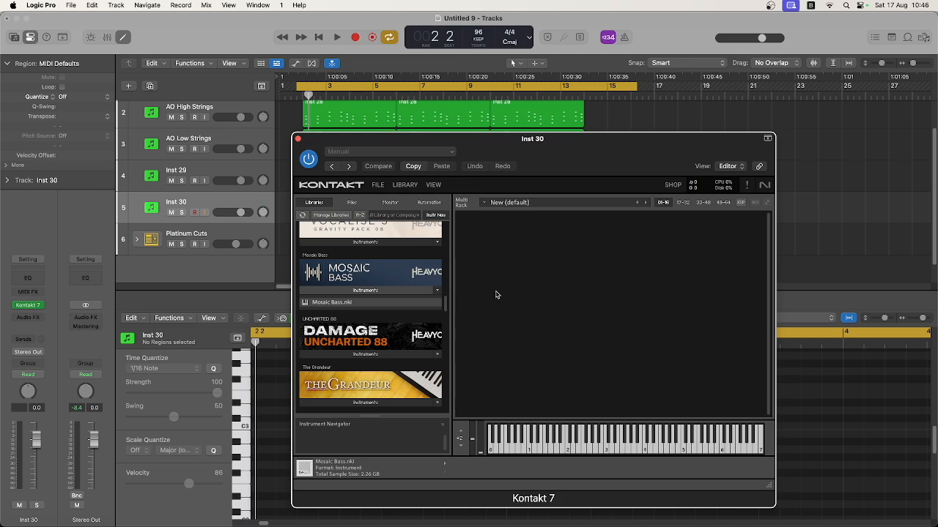
{"action": "left_click_drag", "start_coordinate": [496, 295], "coordinate": [496, 294]}
{"action": "left_click_drag", "start_coordinate": [505, 142], "coordinate": [385, 55]}
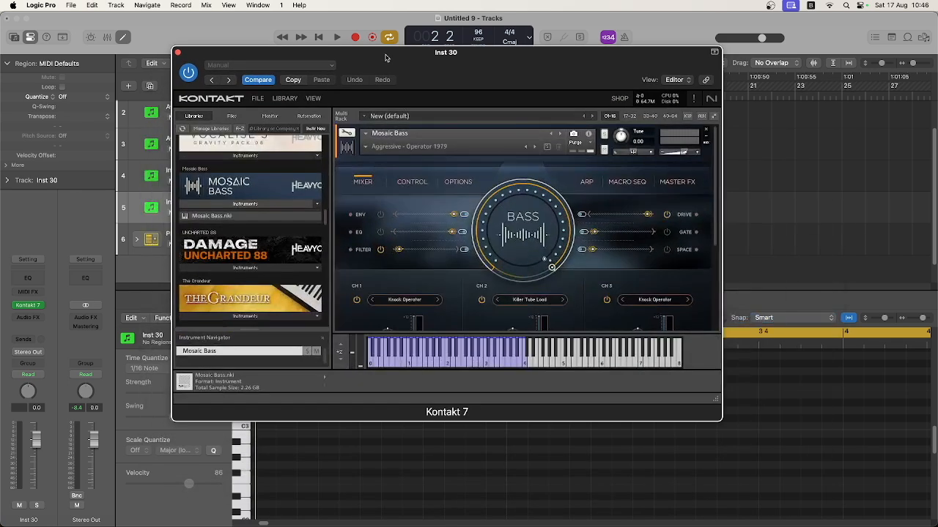
Audition Mosaic Bass's Mellow Rhythms snapshots from Breaking Free (RHY) to Echo Groover (RHY), and play the arrangement with Echo Groover loaded
{"action": "left_click", "coordinate": [364, 149]}
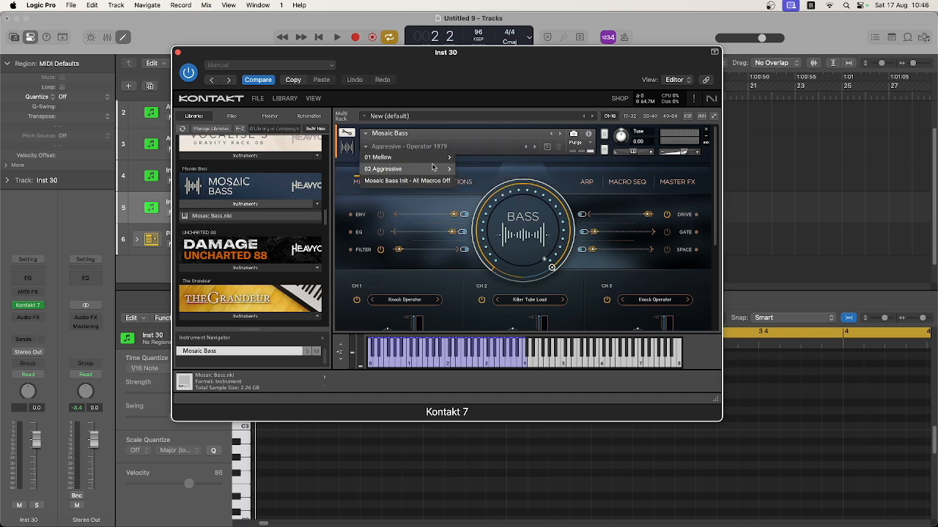
{"action": "mouse_move", "coordinate": [414, 156]}
{"action": "mouse_move", "coordinate": [504, 163]}
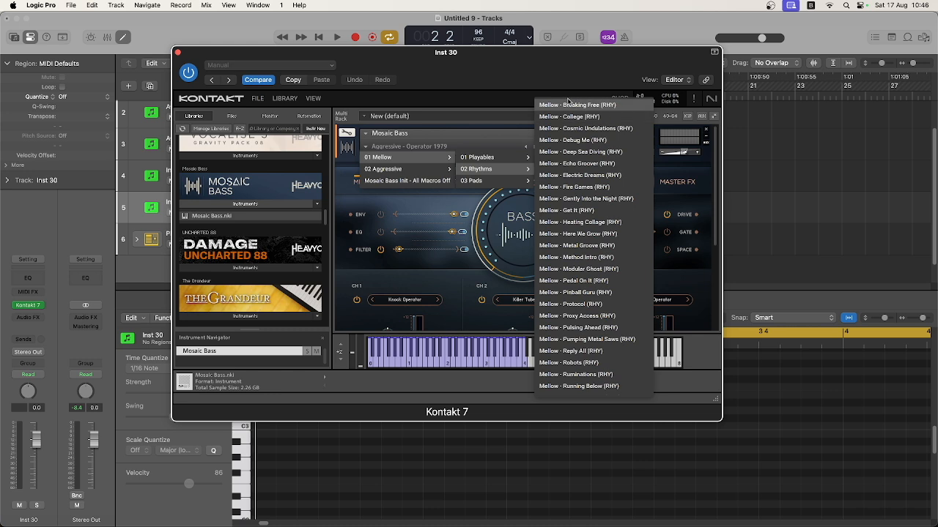
{"action": "left_click", "coordinate": [568, 105]}
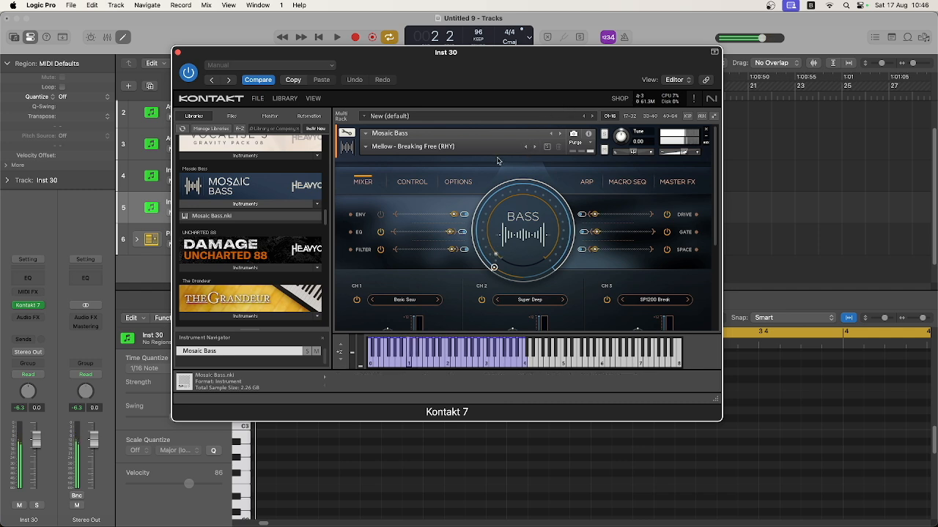
{"action": "left_click", "coordinate": [535, 148]}
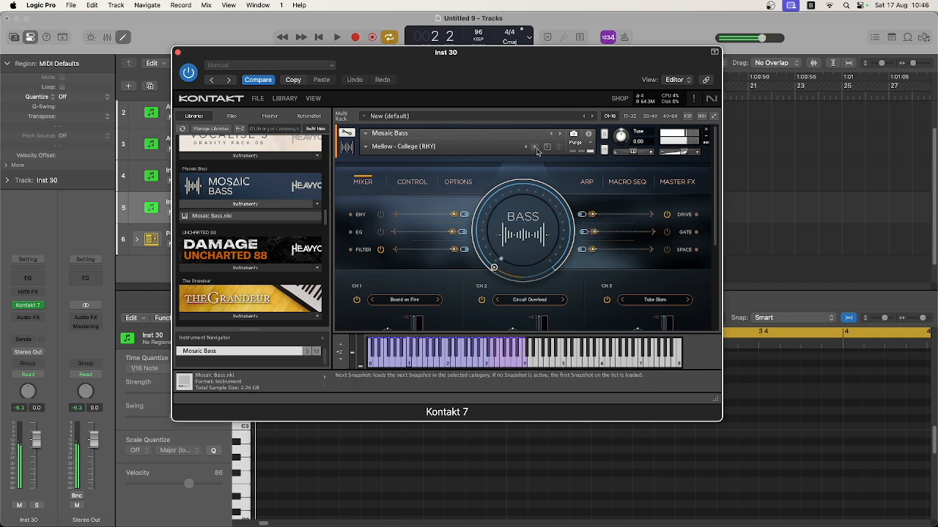
{"action": "left_click", "coordinate": [535, 148]}
{"action": "left_click", "coordinate": [537, 149]}
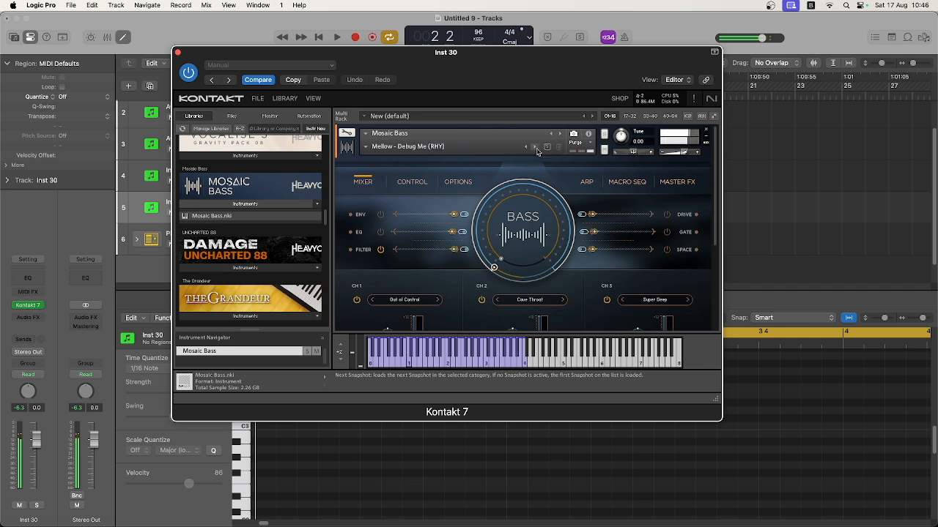
{"action": "left_click", "coordinate": [537, 149]}
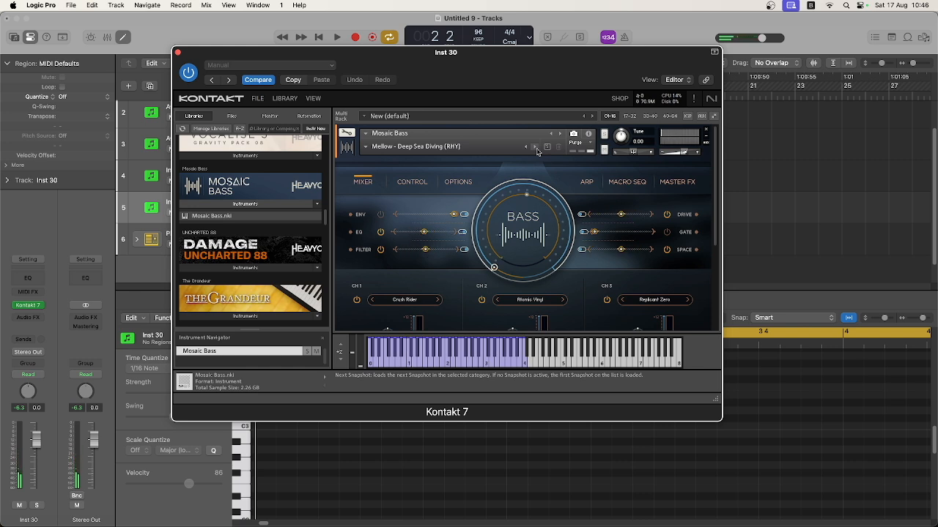
{"action": "left_click", "coordinate": [537, 149]}
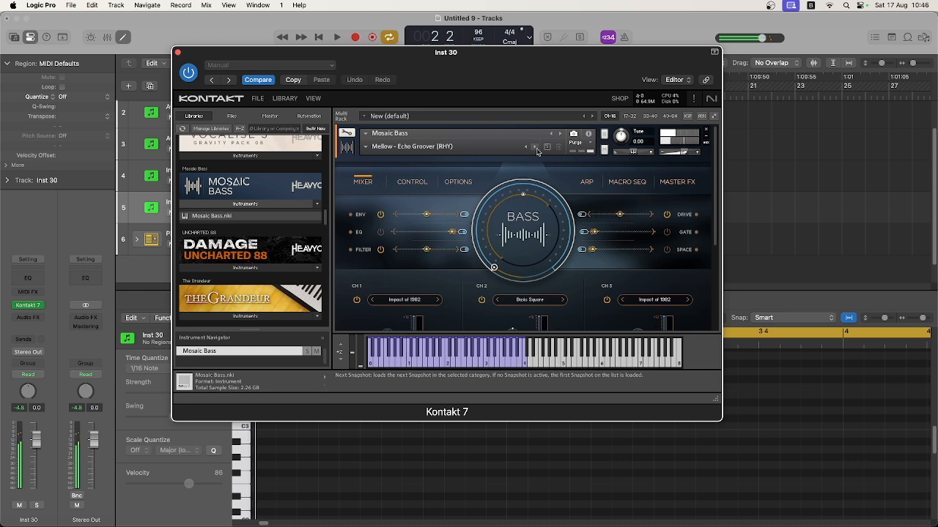
{"action": "key", "text": "space"}
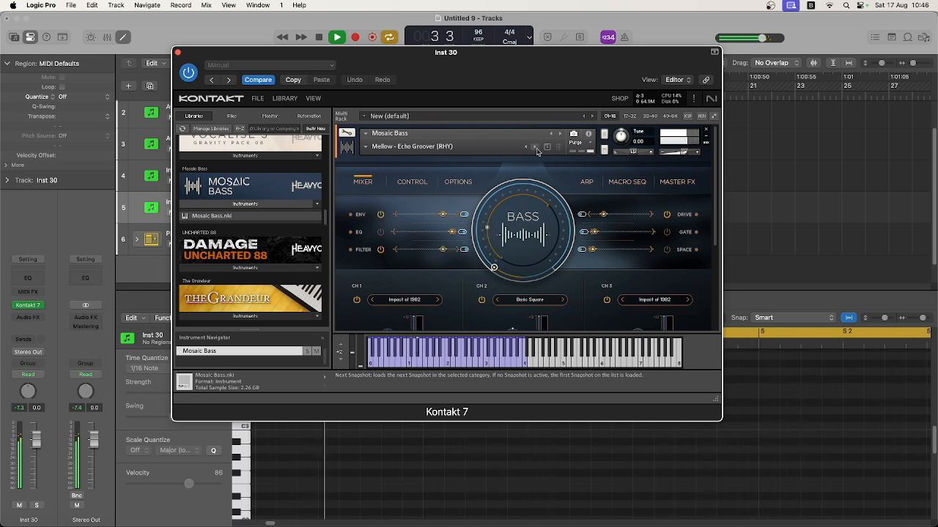
Load Mosaic Bass's Mellow - Deep Sea Diving (RHY) snapshot, audition it with the arrangement, then close the instrument window and stop playback
{"action": "left_click", "coordinate": [525, 149]}
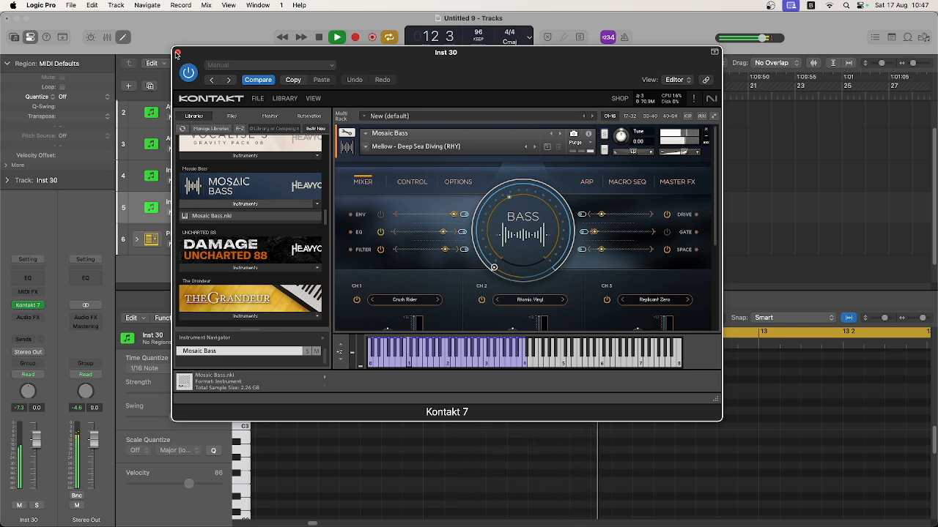
{"action": "left_click", "coordinate": [176, 53]}
{"action": "key", "text": "space"}
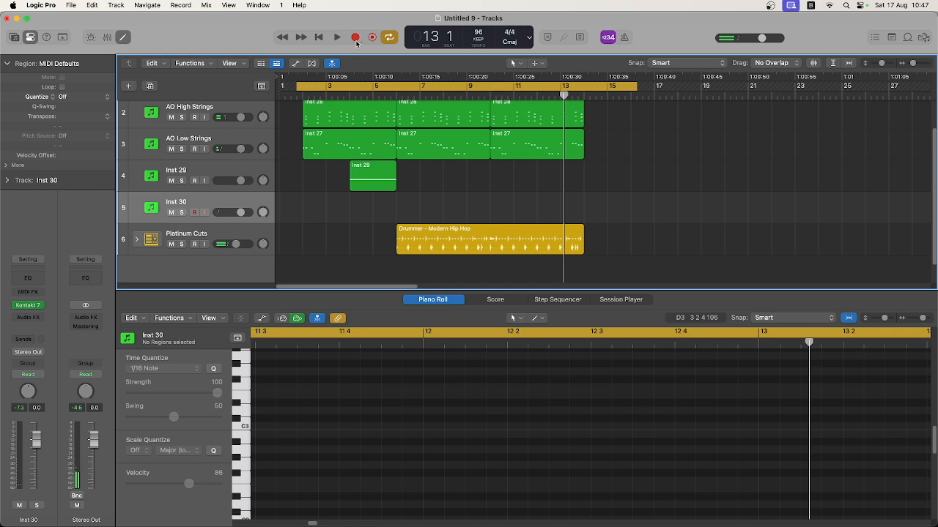
Record a bass line on Inst 30 from bar 2 to just past bar 6, and show the recorded region in the Piano Roll
{"action": "left_click", "coordinate": [355, 37]}
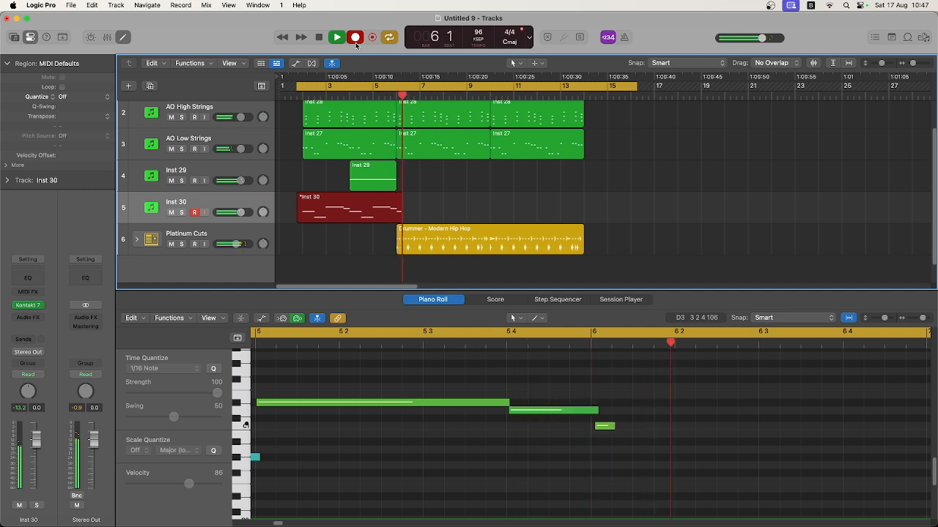
{"action": "key", "text": "space"}
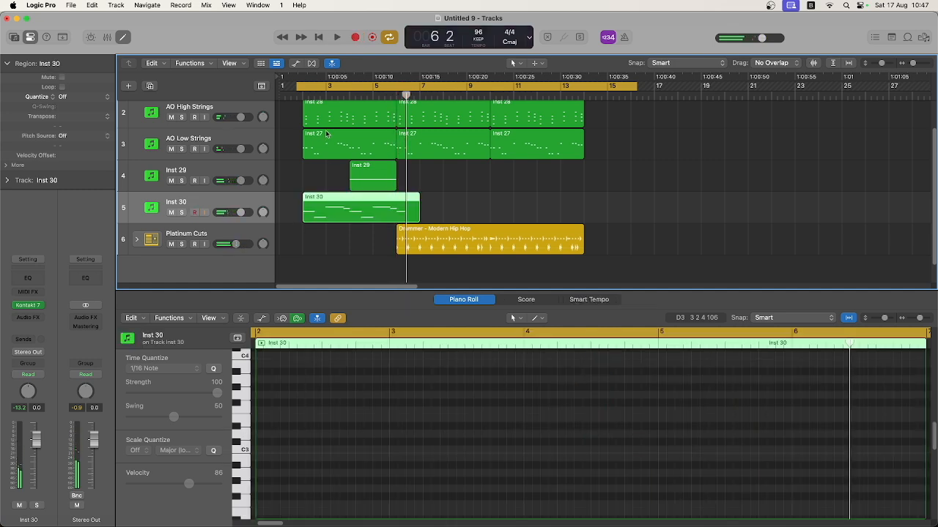
{"action": "key", "text": "e"}
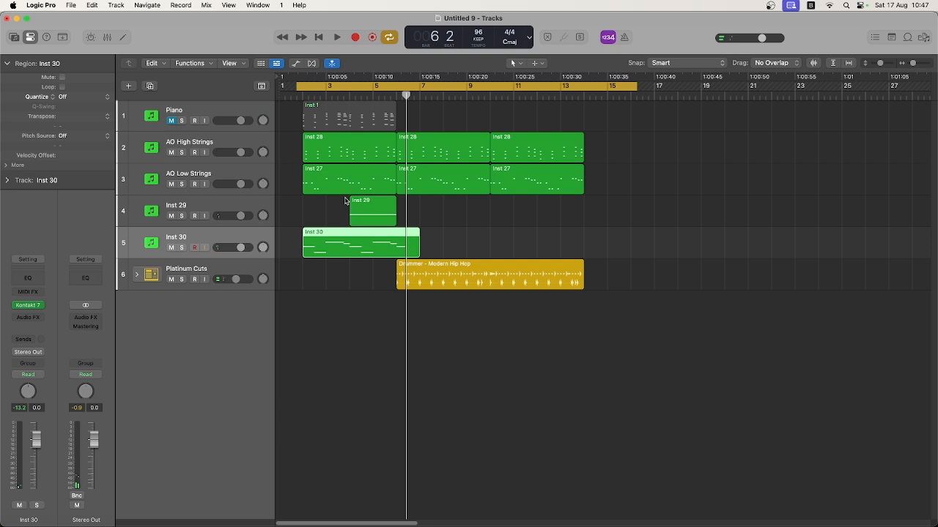
{"action": "key", "text": "e"}
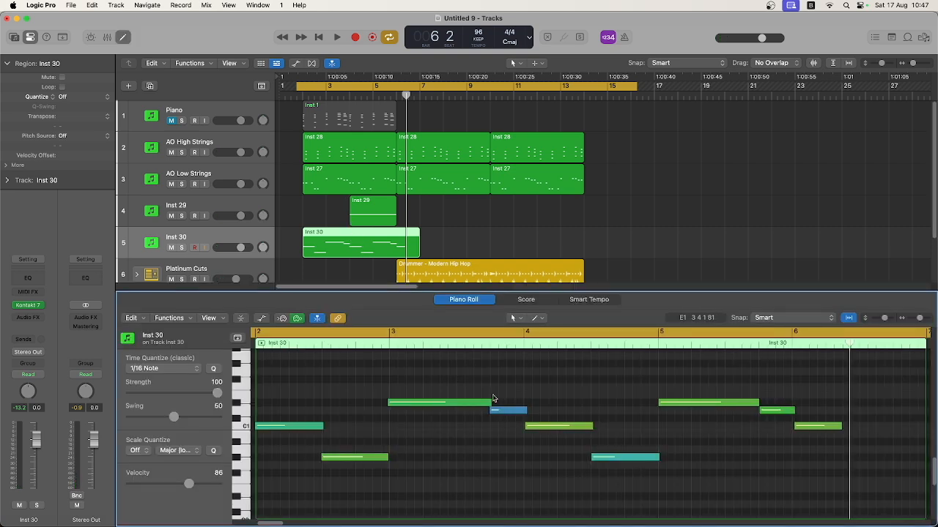
Raise the velocity of the short bass note just before bar 4 to 53 and play back the region
{"action": "left_click", "coordinate": [510, 411]}
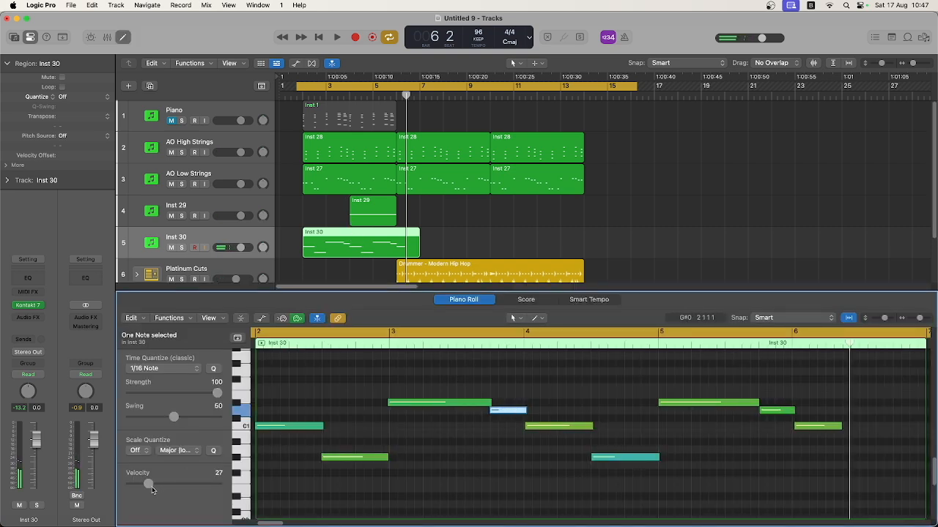
{"action": "left_click", "coordinate": [423, 470]}
{"action": "key", "text": "space"}
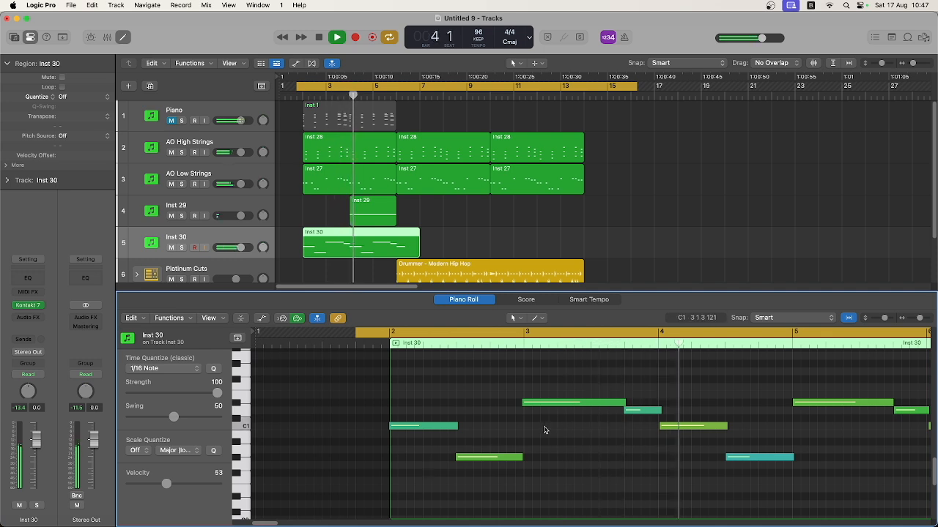
Quantize all the notes of the Inst 30 bass region to 1/16 notes and listen to the result
{"action": "key", "text": "super+a"}
{"action": "key", "text": "Return"}
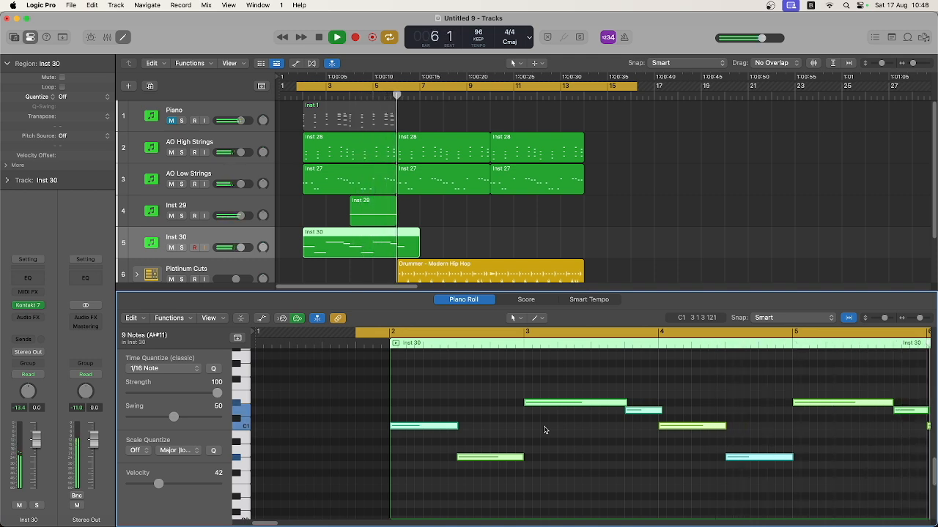
{"action": "key", "text": "space"}
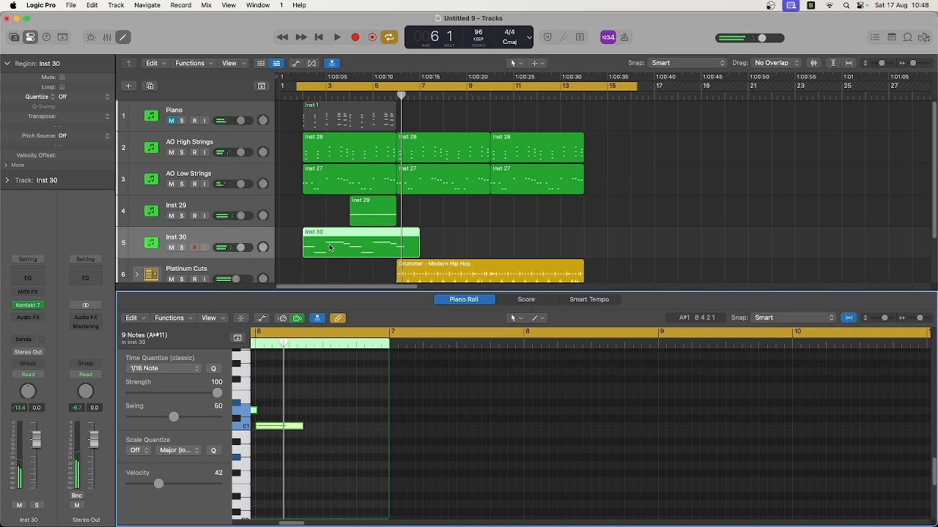
Shorten the note before bar 6 so it ends just before the bar line, and delete the extra note at bar 6
{"action": "left_click_drag", "start_coordinate": [298, 524], "coordinate": [290, 523]}
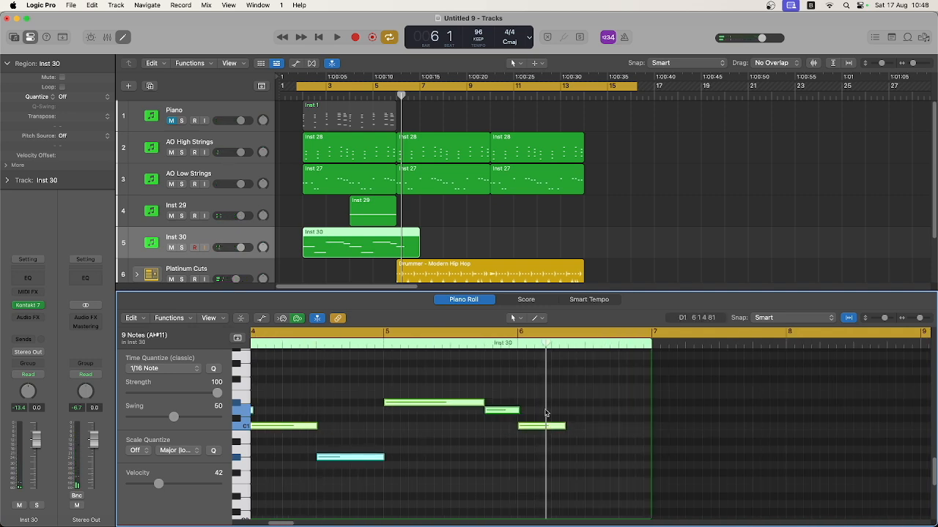
{"action": "left_click", "coordinate": [523, 388]}
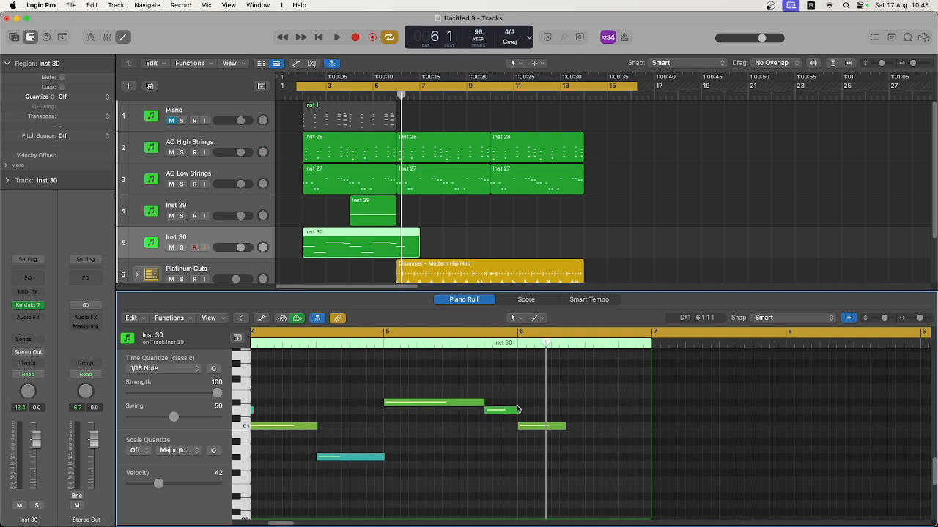
{"action": "left_click_drag", "start_coordinate": [518, 412], "coordinate": [515, 412]}
{"action": "left_click", "coordinate": [532, 426]}
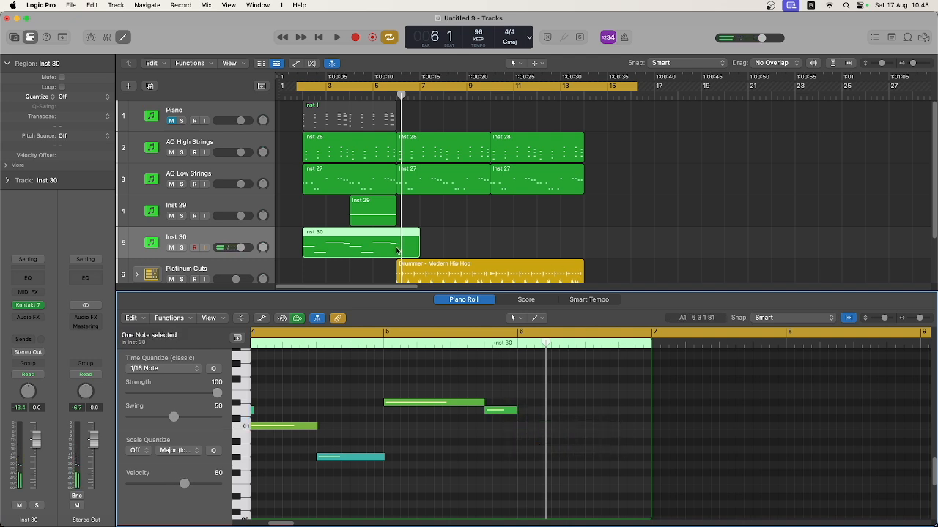
Trim the bass region to four bars, place it at bars 6 and 10 above the drums, and play the arrangement
{"action": "left_click_drag", "start_coordinate": [419, 253], "coordinate": [547, 239]}
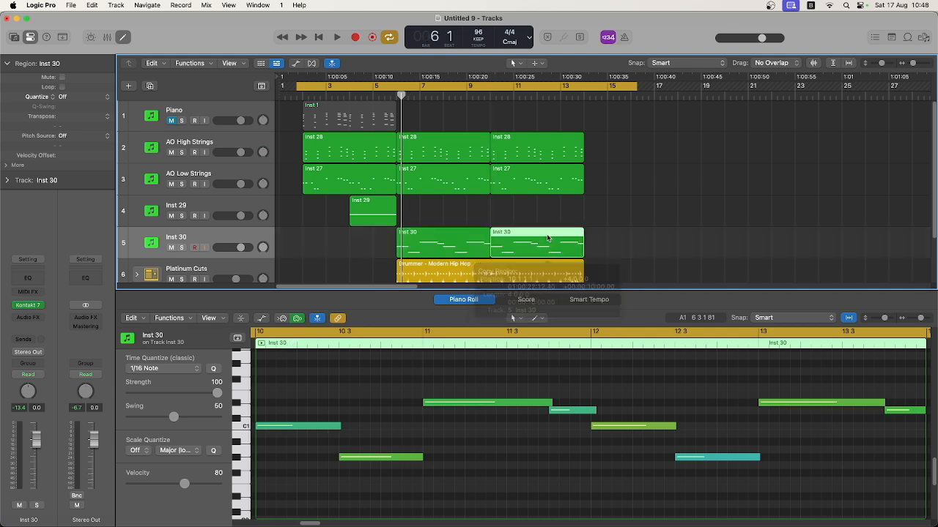
{"action": "key", "text": "space"}
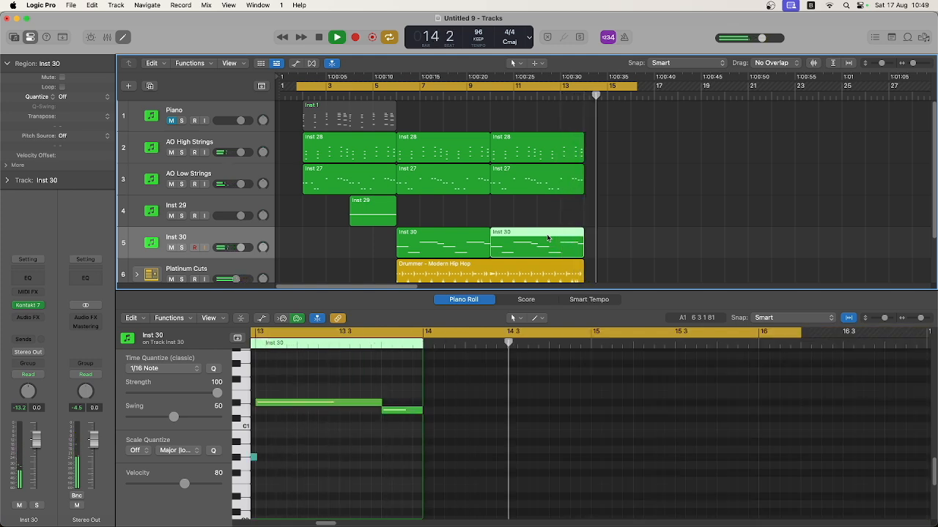
{"action": "key", "text": "space"}
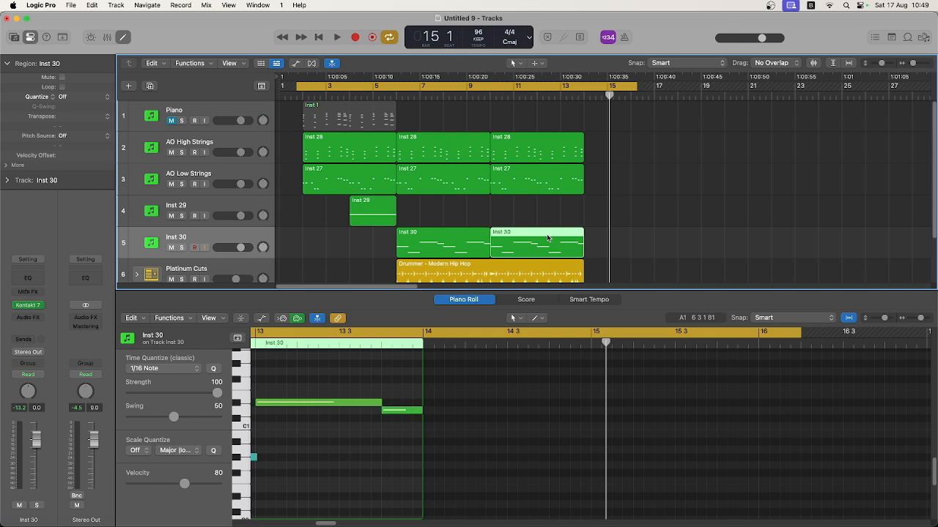
Check the Kontakt patch on Inst 30, close it, and create a new track with duplicate settings below it
{"action": "left_click", "coordinate": [25, 308]}
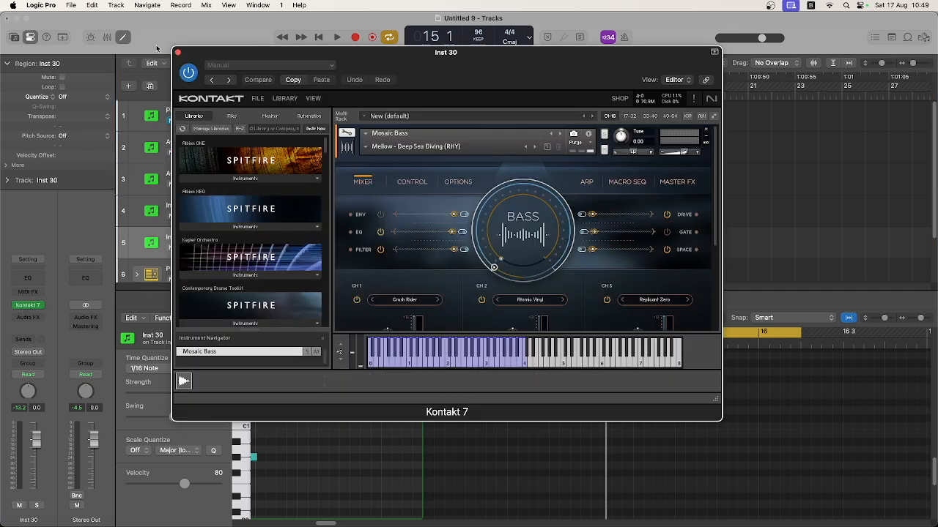
{"action": "left_click", "coordinate": [177, 53]}
{"action": "right_click", "coordinate": [231, 240]}
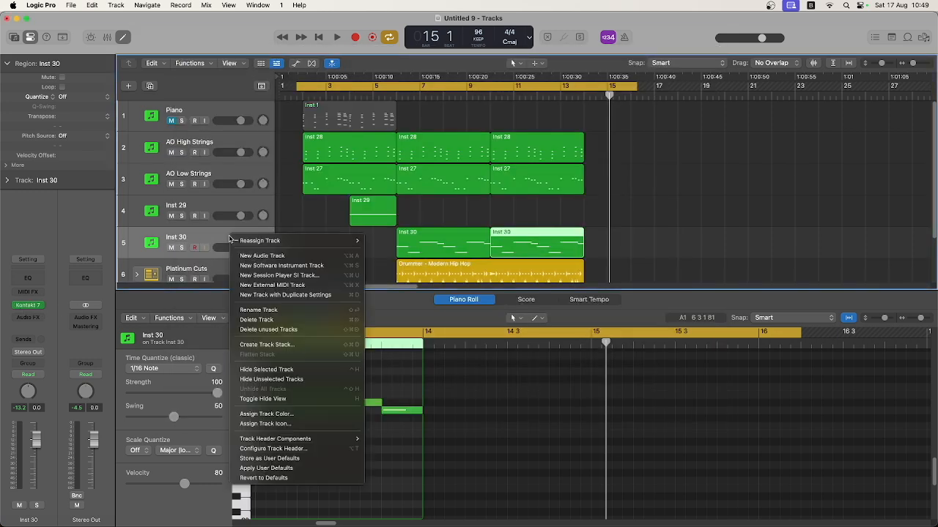
{"action": "left_click", "coordinate": [255, 295]}
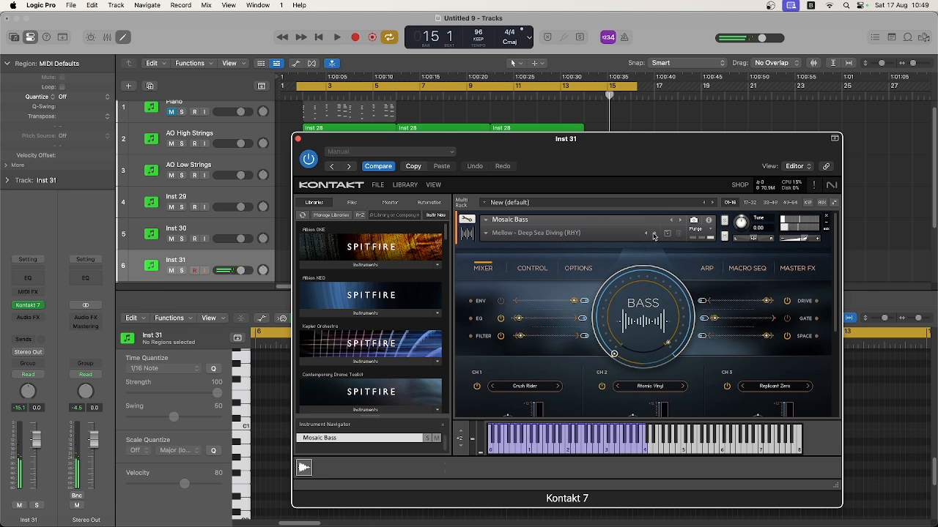
Audition Mosaic Bass's Mellow rhythm snapshots on Inst 31 from Echo Groover (RHY) onward, ending with Tank Driver (RHY) loaded
{"action": "left_click", "coordinate": [654, 234]}
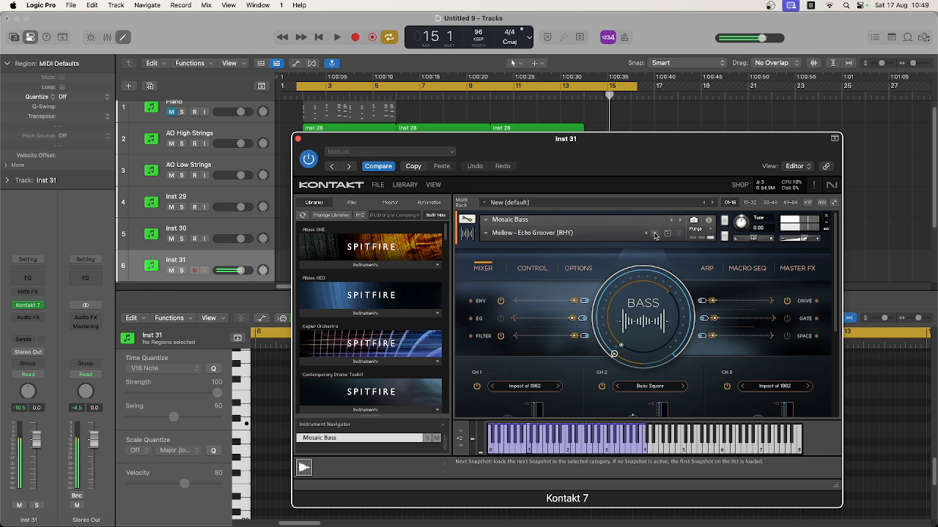
{"action": "left_click", "coordinate": [655, 234]}
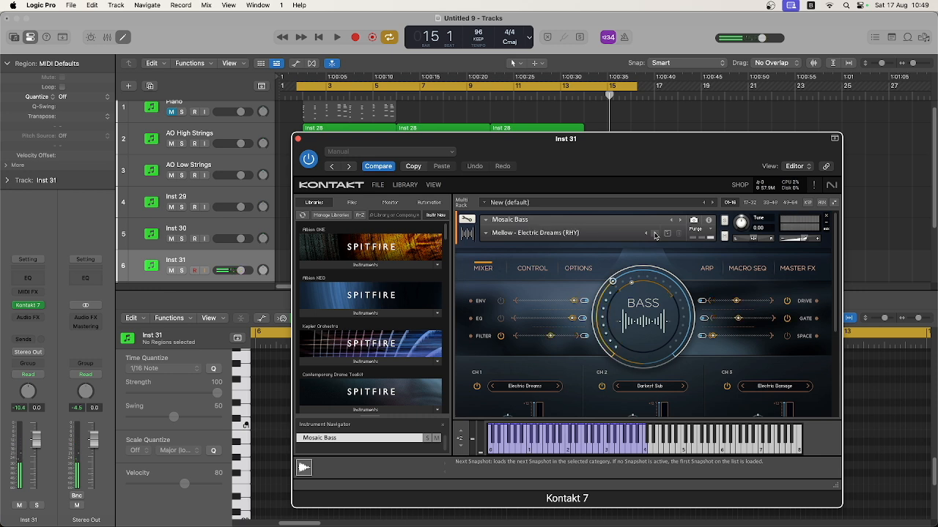
{"action": "left_click", "coordinate": [655, 233]}
{"action": "left_click", "coordinate": [655, 234]}
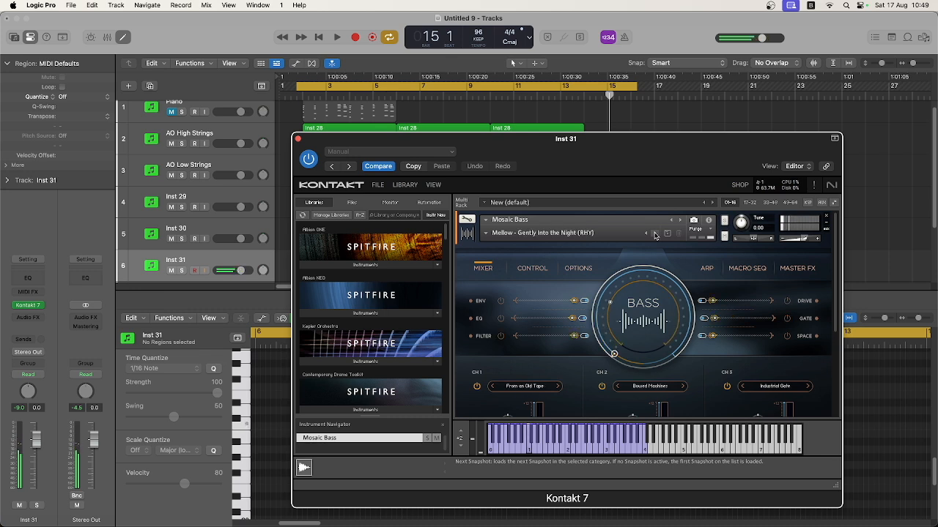
{"action": "left_click", "coordinate": [655, 234]}
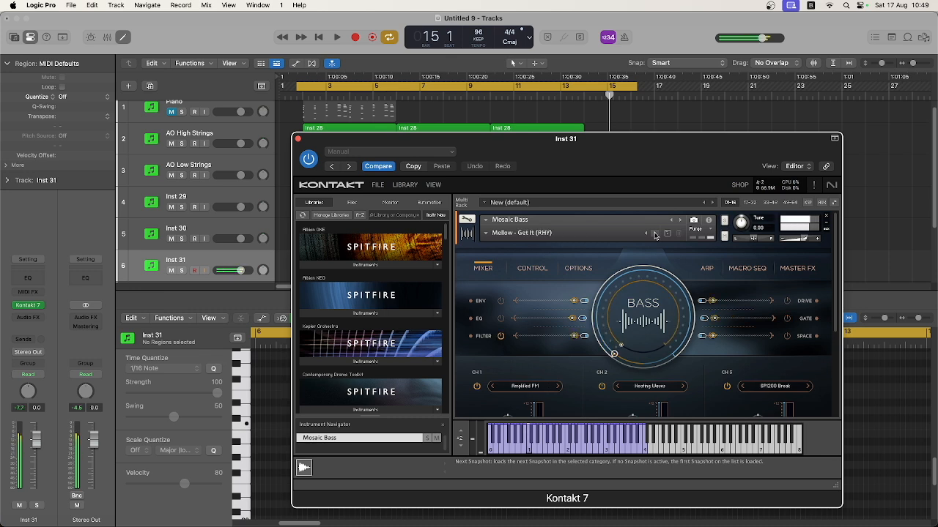
{"action": "left_click", "coordinate": [655, 234]}
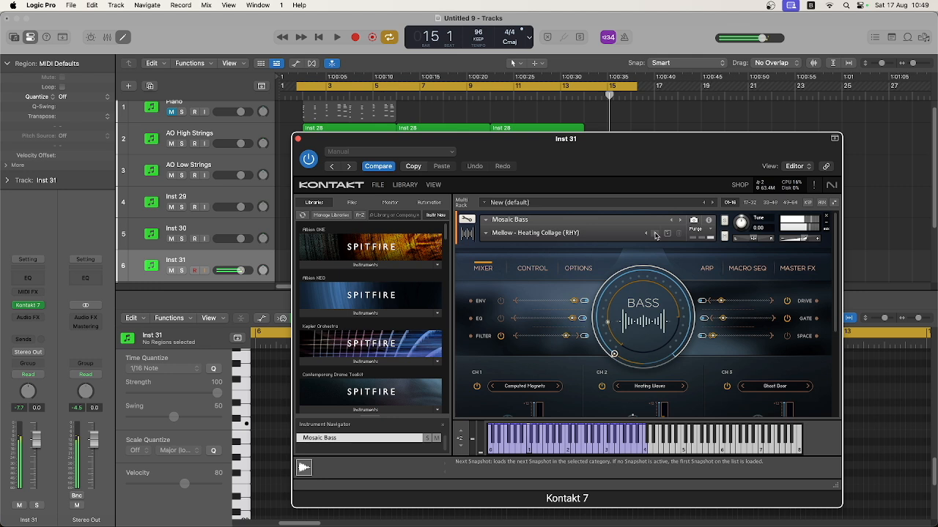
{"action": "left_click", "coordinate": [655, 234]}
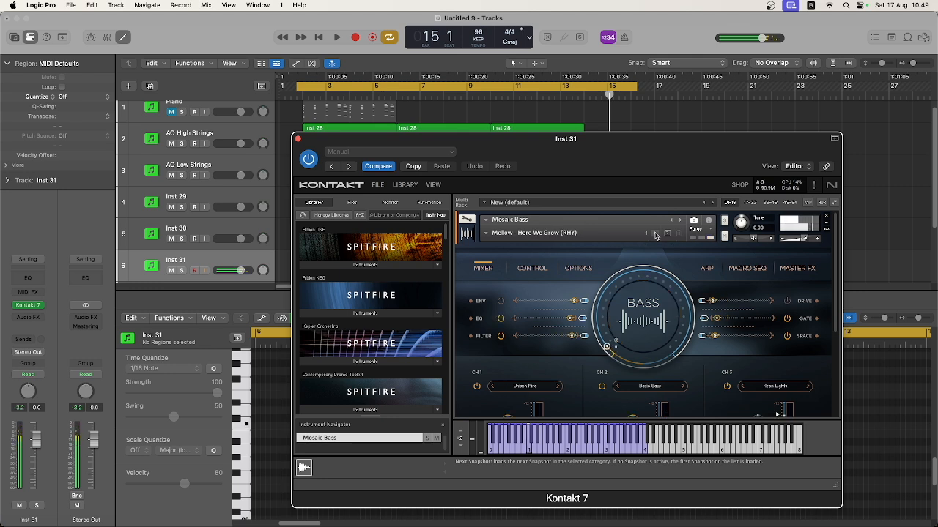
{"action": "left_click", "coordinate": [655, 234]}
{"action": "left_click", "coordinate": [655, 233]}
{"action": "left_click", "coordinate": [655, 233]}
{"action": "left_click", "coordinate": [655, 234]}
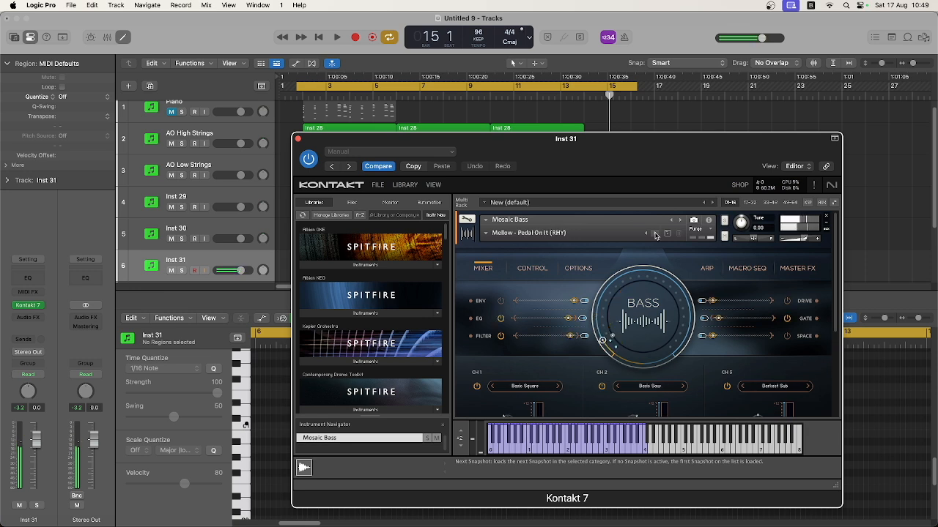
{"action": "left_click", "coordinate": [655, 233]}
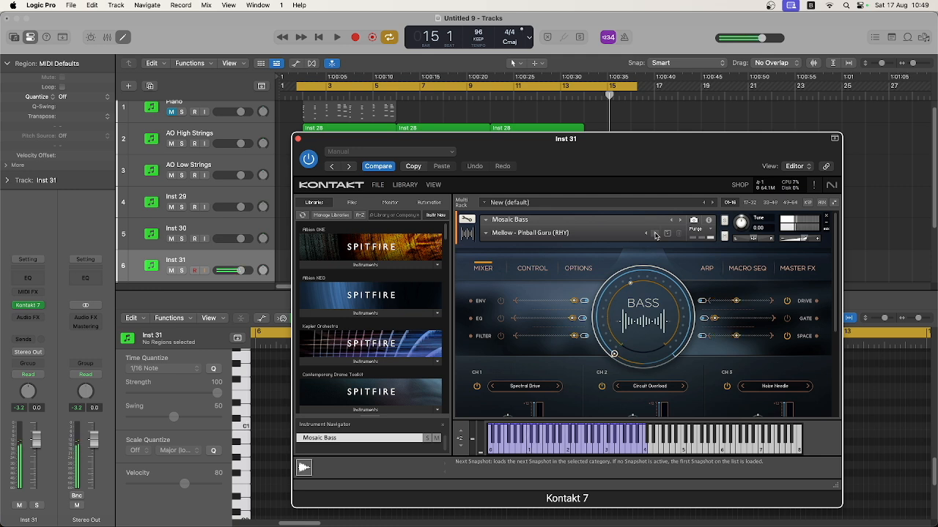
{"action": "left_click", "coordinate": [655, 233]}
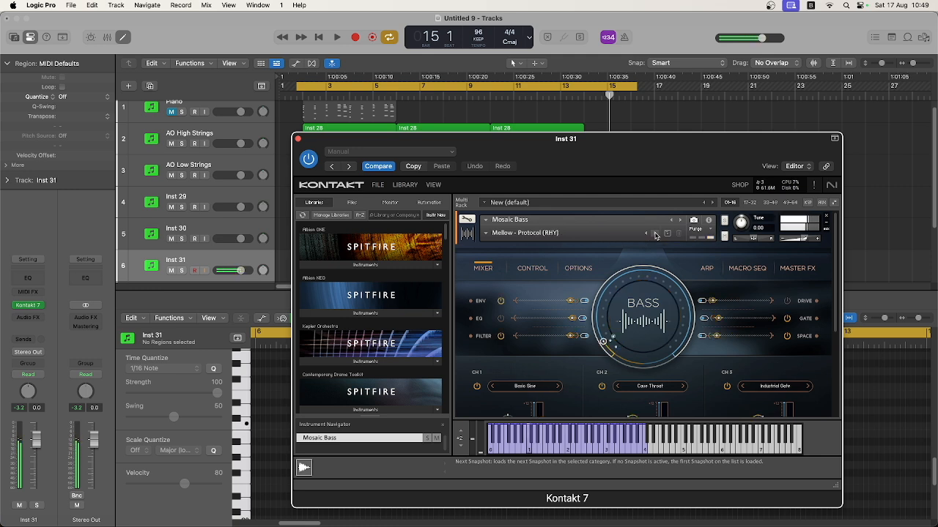
{"action": "left_click", "coordinate": [655, 234]}
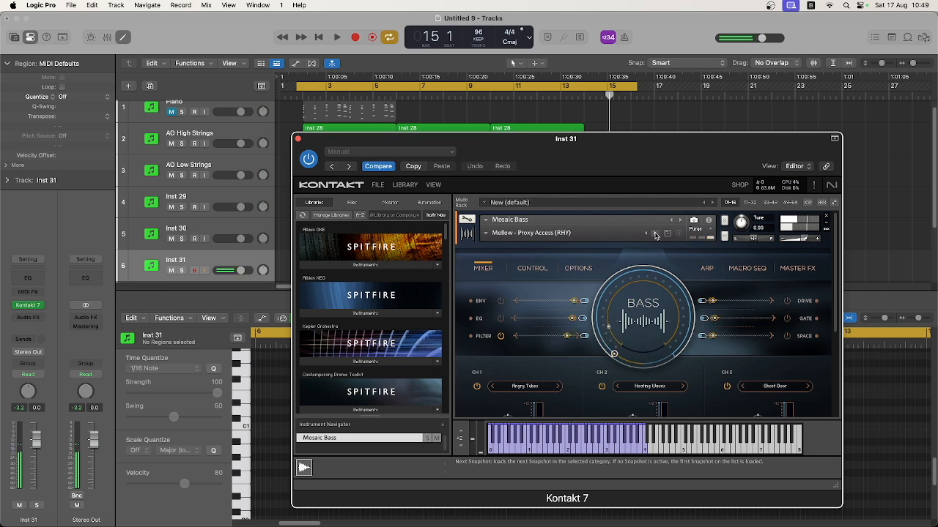
{"action": "left_click", "coordinate": [655, 234]}
{"action": "left_click", "coordinate": [655, 234]}
{"action": "left_click", "coordinate": [655, 233]}
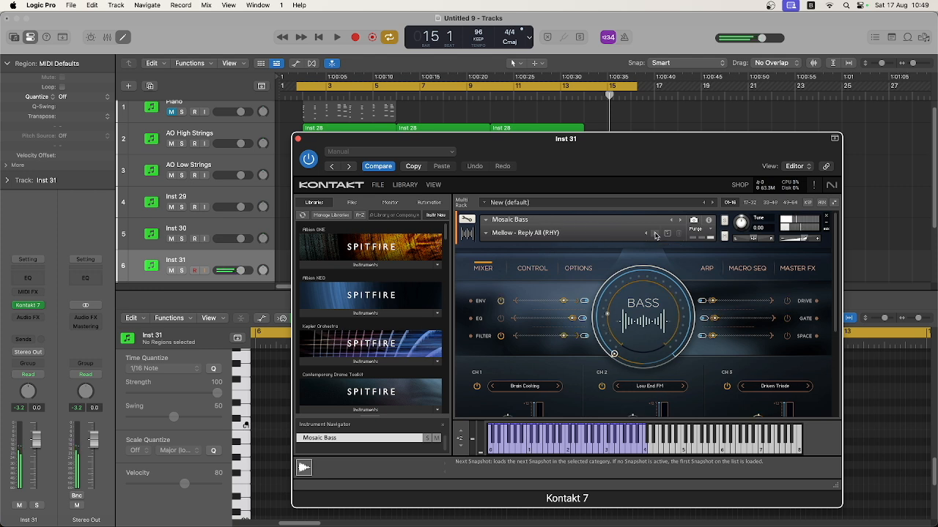
{"action": "left_click", "coordinate": [654, 234]}
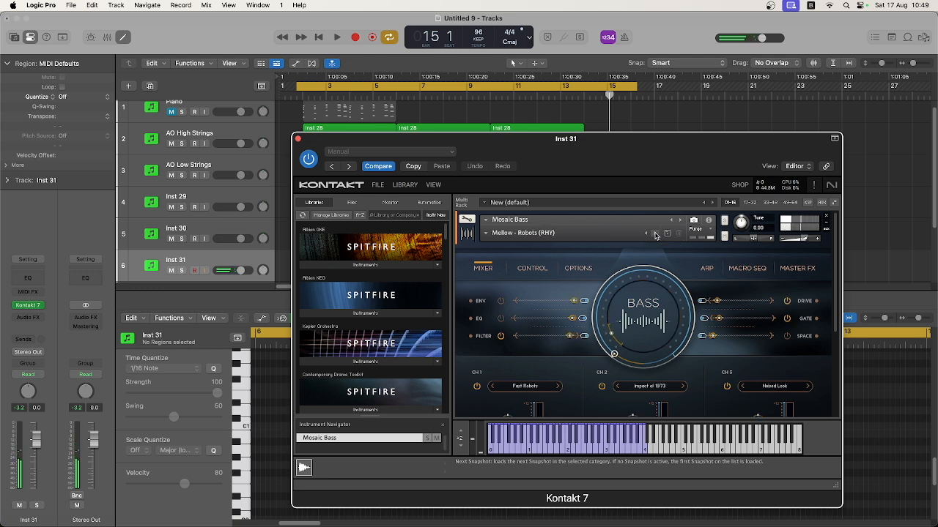
{"action": "left_click", "coordinate": [655, 233]}
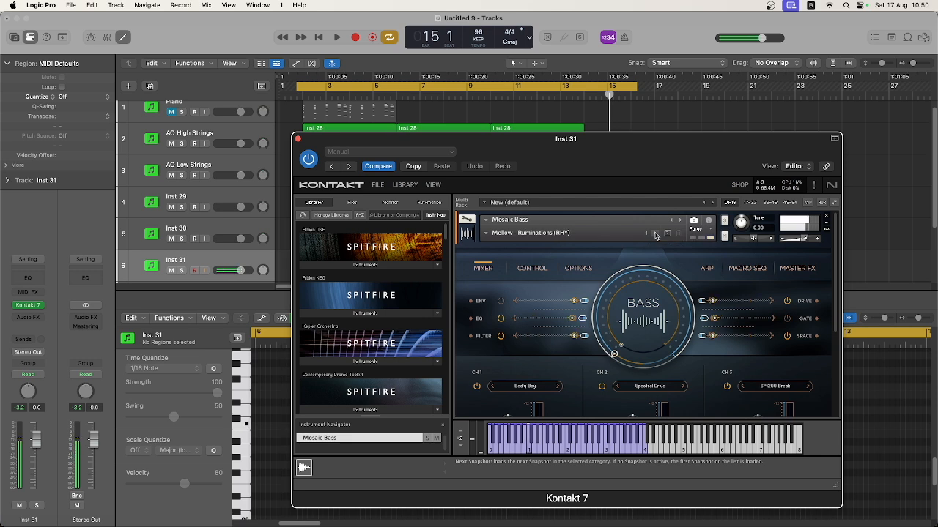
{"action": "left_click", "coordinate": [655, 234]}
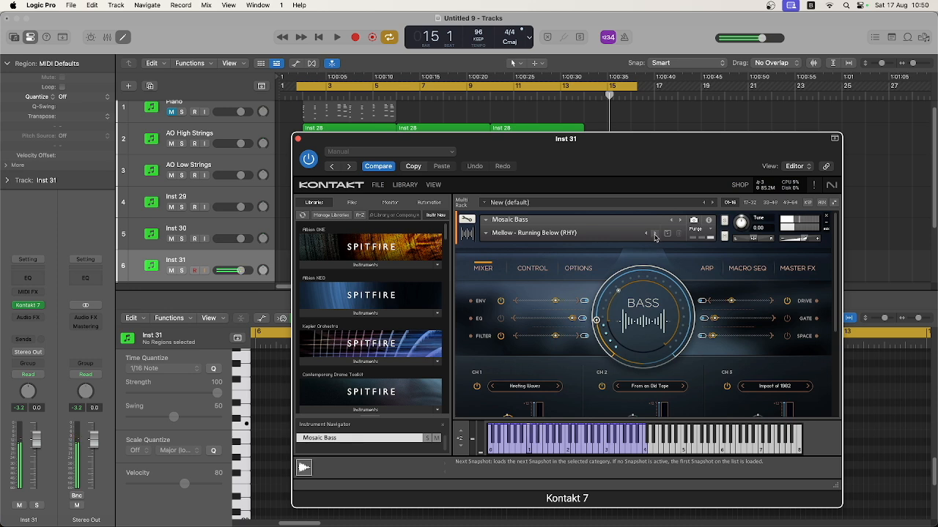
{"action": "left_click", "coordinate": [655, 235]}
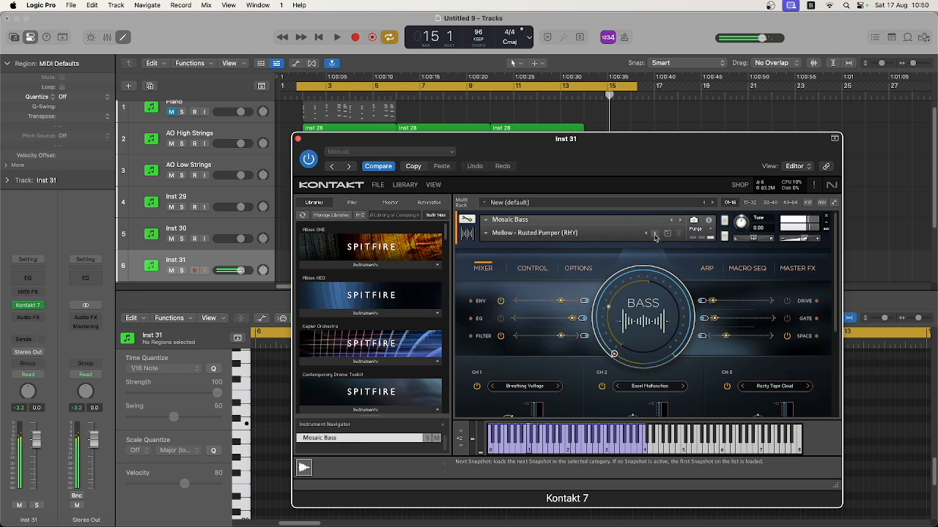
{"action": "left_click", "coordinate": [655, 236]}
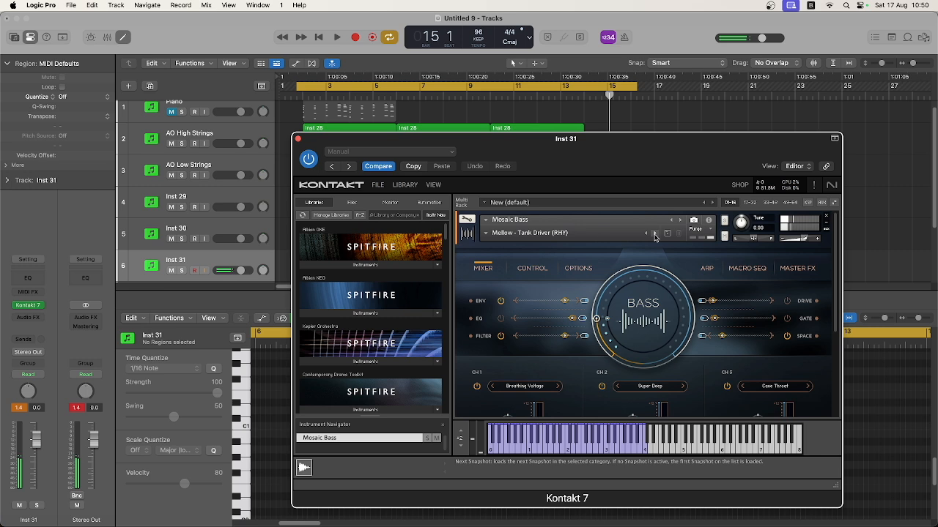
Audition the remaining Mellow rhythm snapshots in Mosaic Bass, load Vintage European Autocar (RHY), and close the instrument window
{"action": "left_click", "coordinate": [655, 234]}
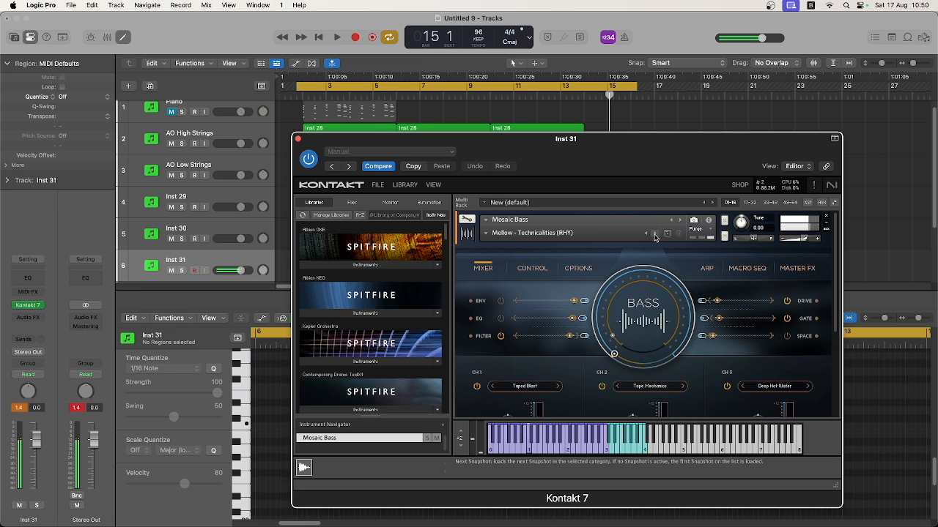
{"action": "left_click", "coordinate": [656, 235]}
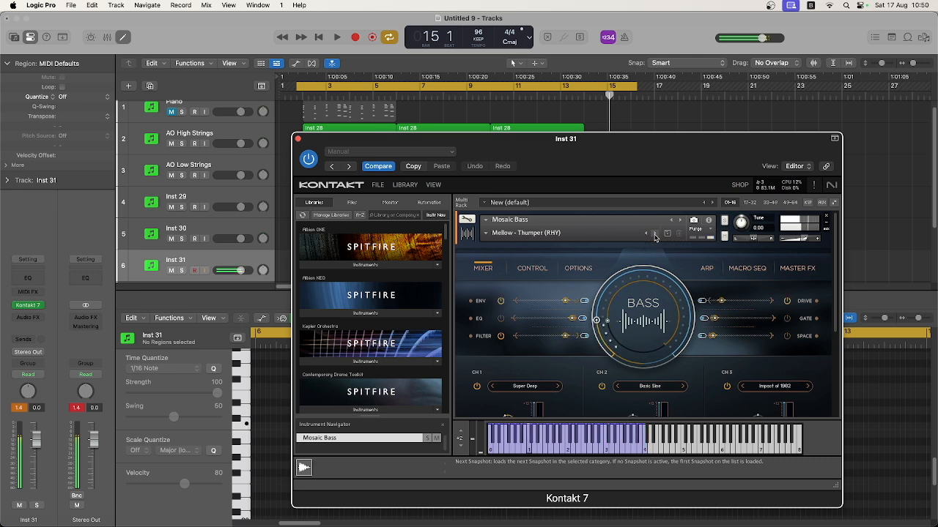
{"action": "left_click", "coordinate": [655, 235]}
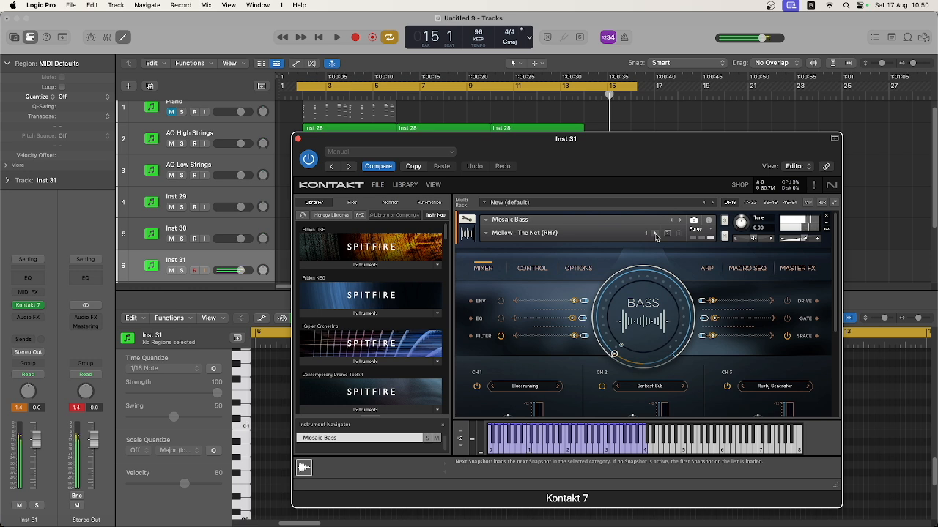
{"action": "left_click", "coordinate": [655, 234]}
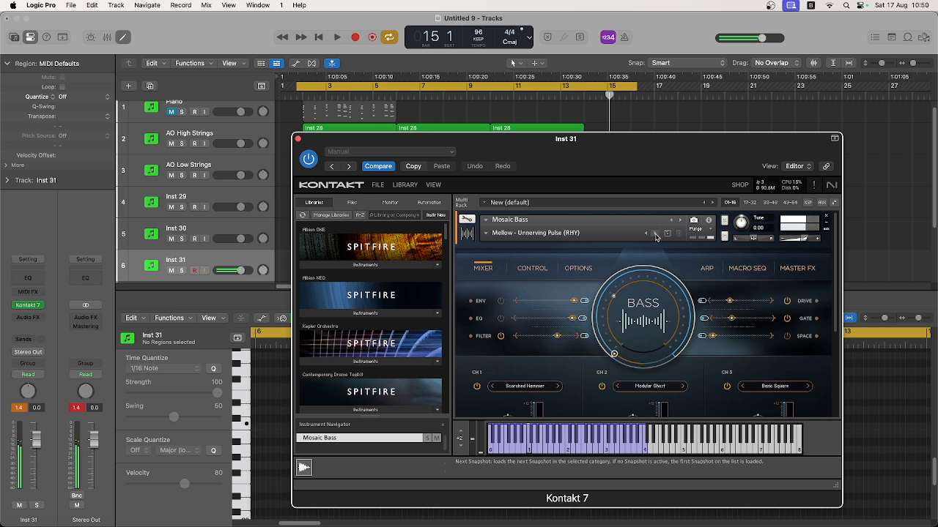
{"action": "left_click", "coordinate": [656, 235]}
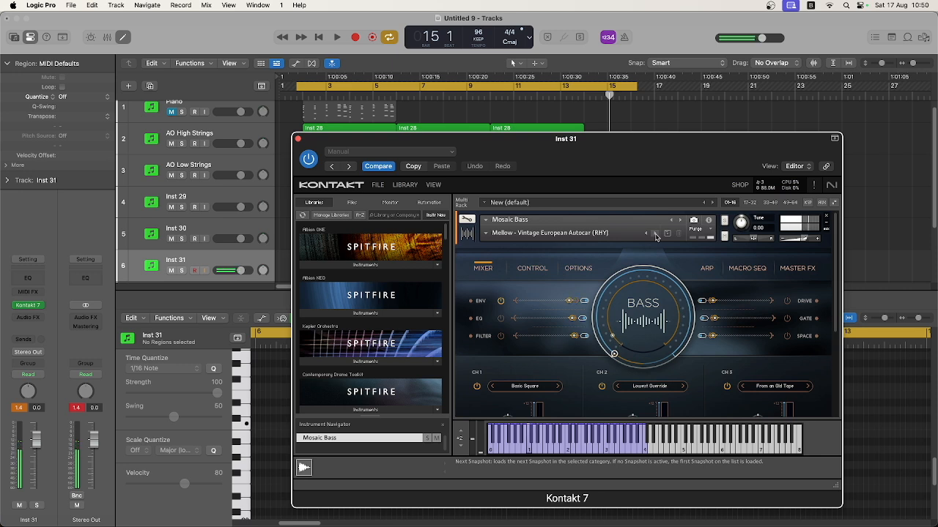
{"action": "left_click", "coordinate": [656, 235]}
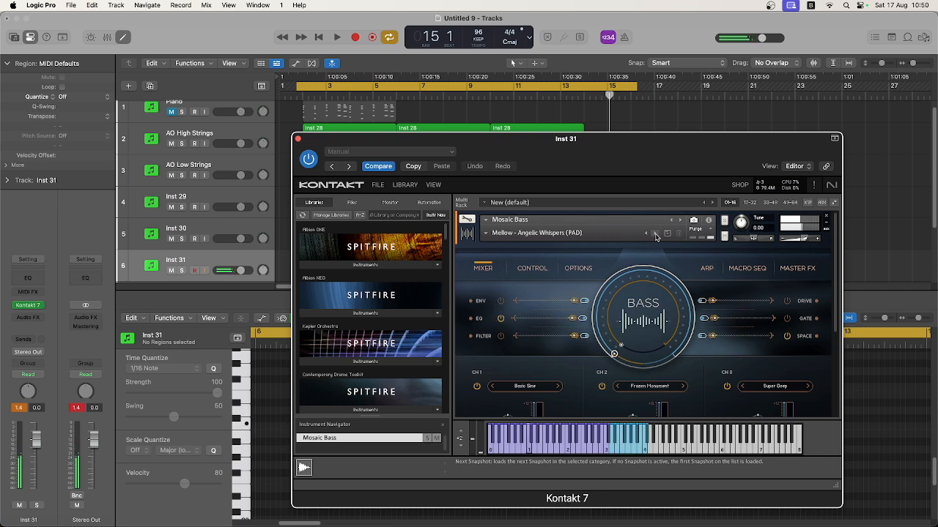
{"action": "left_click", "coordinate": [647, 235]}
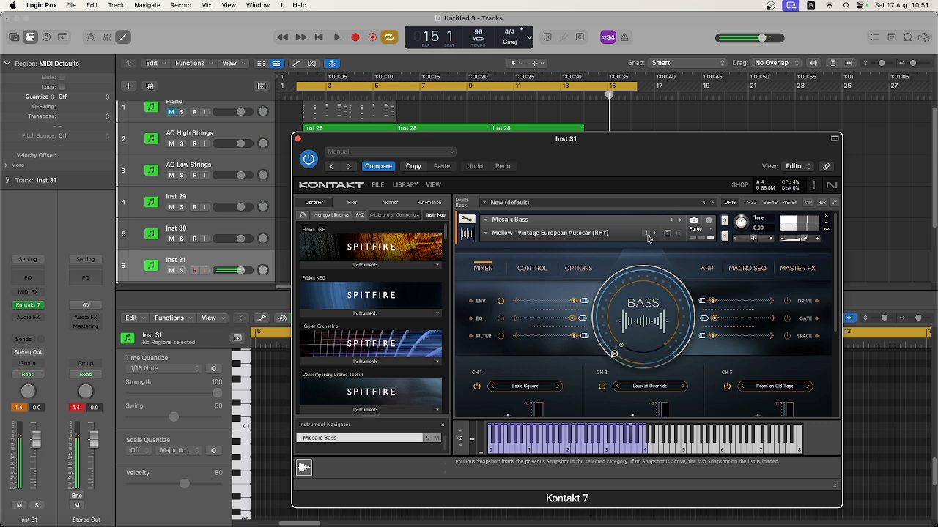
{"action": "left_click", "coordinate": [298, 140]}
Set the cycle range to bars 6 through 13 and record a four-bar bass part on Inst 31 from bar 6
{"action": "left_click_drag", "start_coordinate": [298, 86], "coordinate": [396, 85]}
{"action": "left_click_drag", "start_coordinate": [638, 89], "coordinate": [587, 93]}
{"action": "key", "text": "space"}
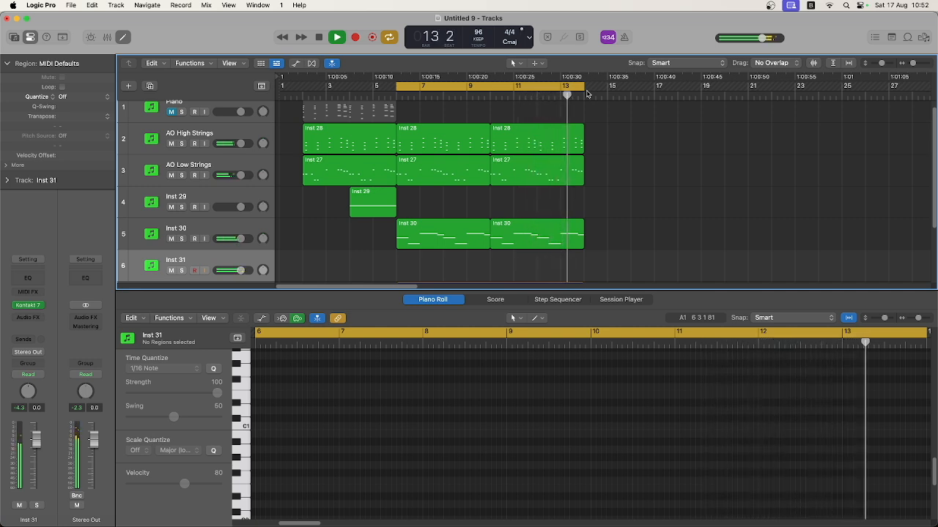
{"action": "key", "text": "r"}
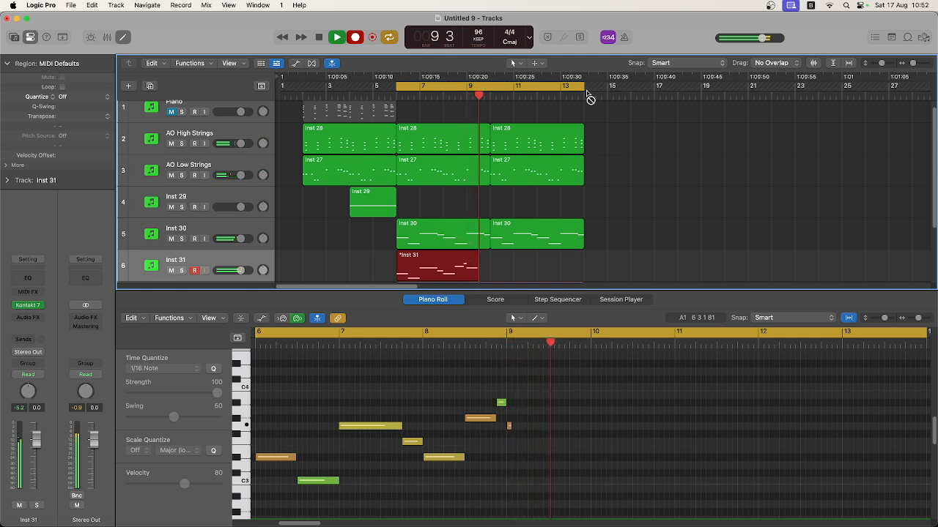
{"action": "key", "text": "space"}
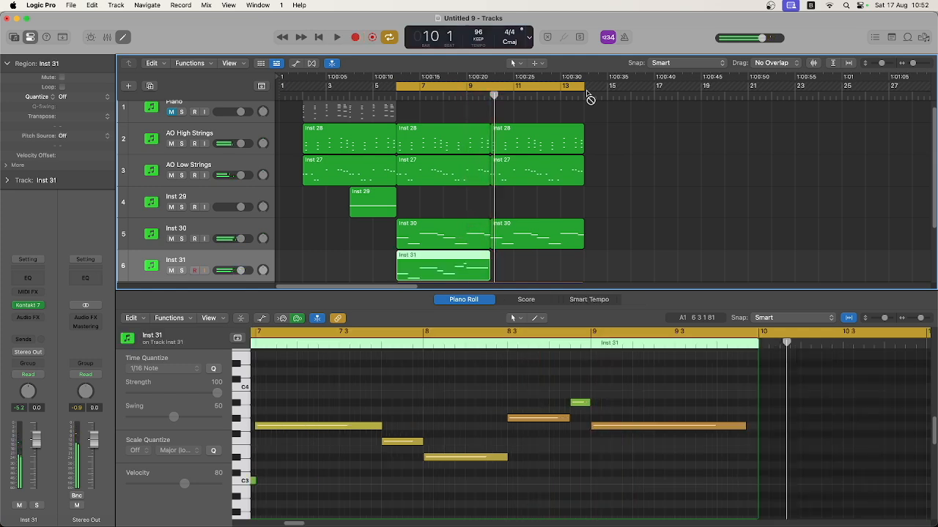
Select all notes in the recorded Inst 31 region and play them back with the other tracks
{"action": "left_click", "coordinate": [469, 410]}
{"action": "key", "text": "super+a"}
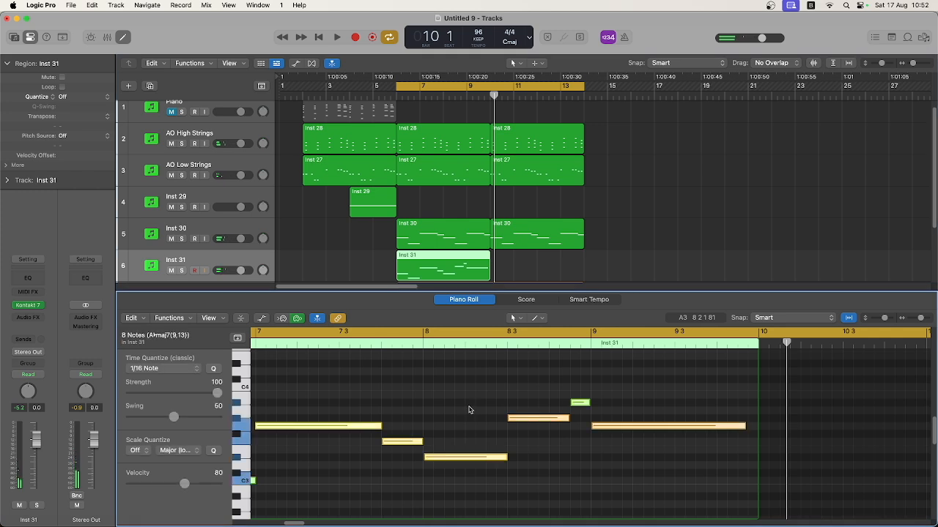
{"action": "scroll", "coordinate": [469, 410], "scroll_direction": "left", "scroll_amount": 3}
{"action": "key", "text": "space"}
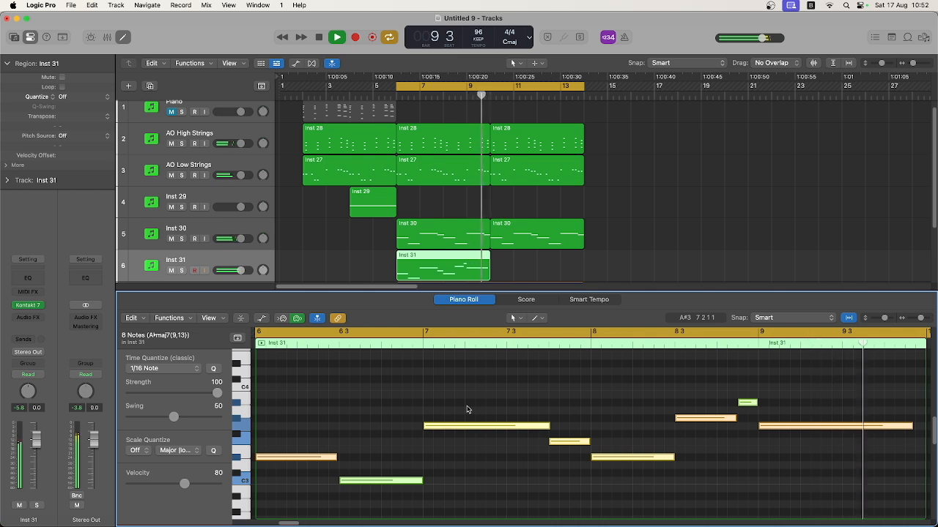
{"action": "key", "text": "space"}
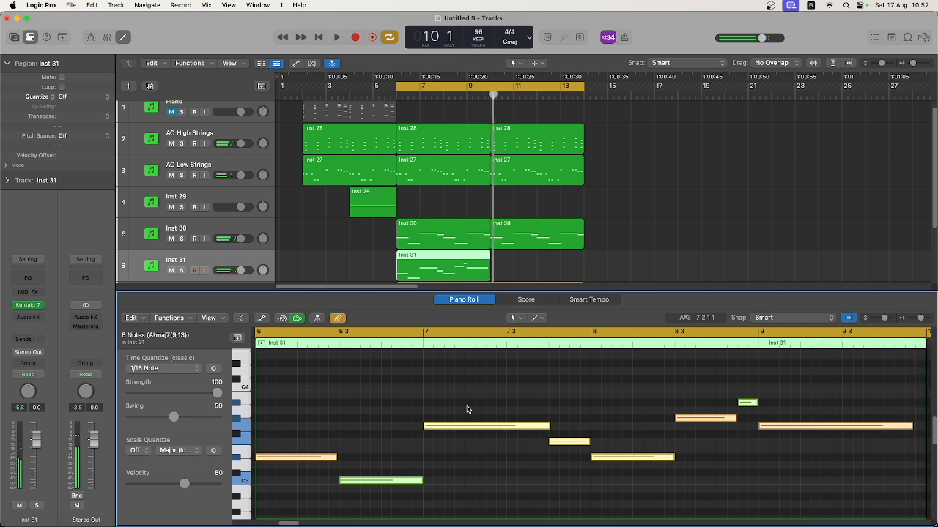
Lower the Inst 31 track volume to -1.6 dB while the arrangement plays
{"action": "scroll", "coordinate": [359, 255], "scroll_direction": "down", "scroll_amount": 2}
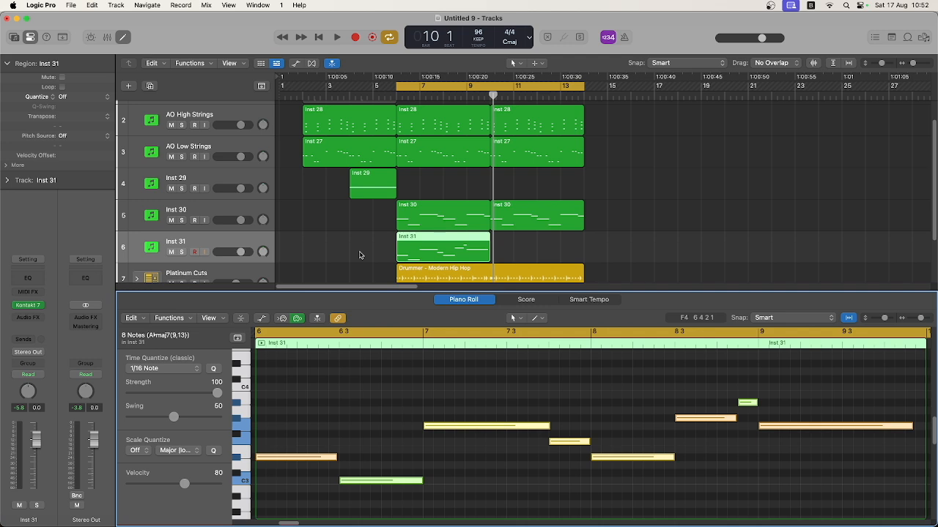
{"action": "key", "text": "space"}
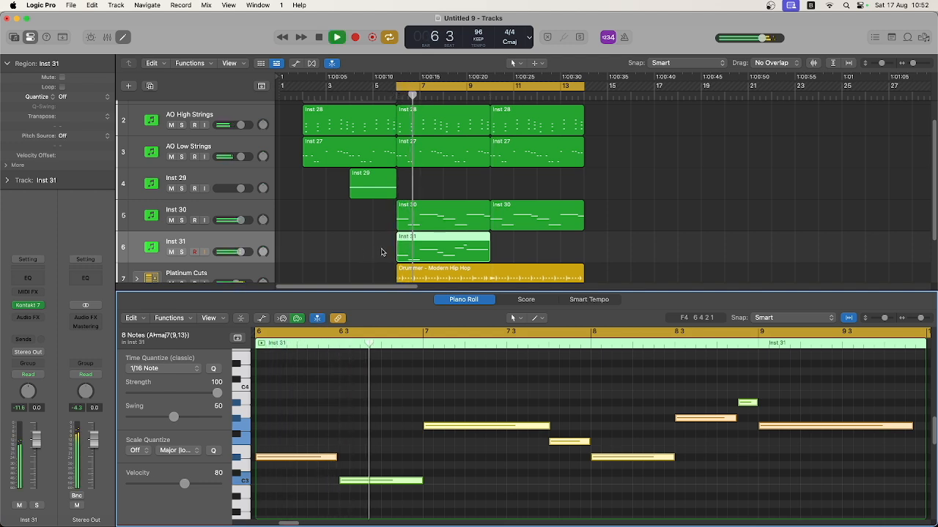
{"action": "left_click_drag", "start_coordinate": [240, 251], "coordinate": [240, 251]}
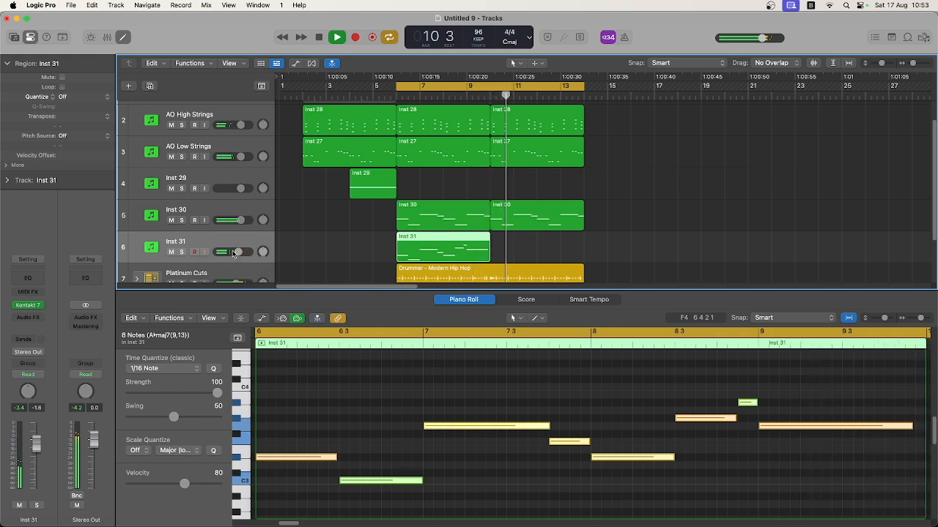
{"action": "key", "text": "space"}
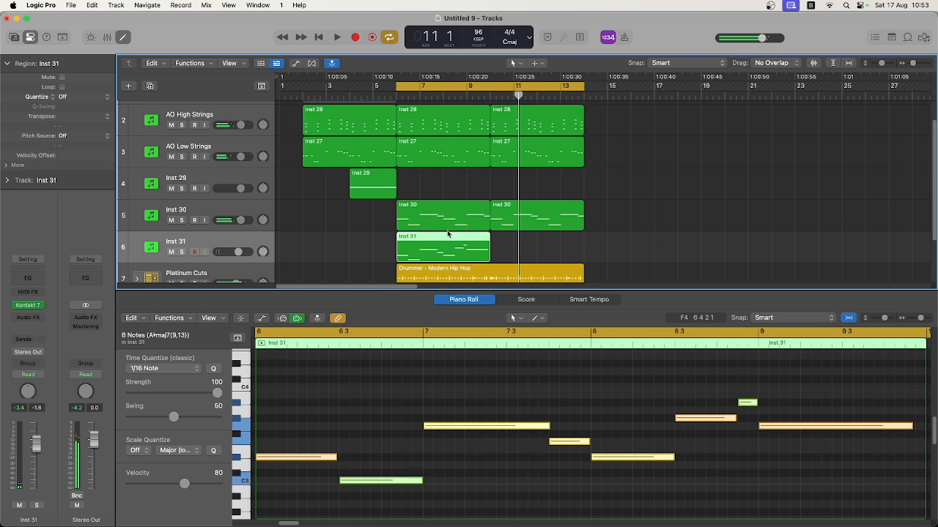
Move the Inst 31 region to bar 10 and mute its track while playing the cycle extended back to just before bar 2
{"action": "left_click_drag", "start_coordinate": [448, 234], "coordinate": [540, 243]}
{"action": "left_click_drag", "start_coordinate": [396, 88], "coordinate": [296, 101]}
{"action": "key", "text": "space"}
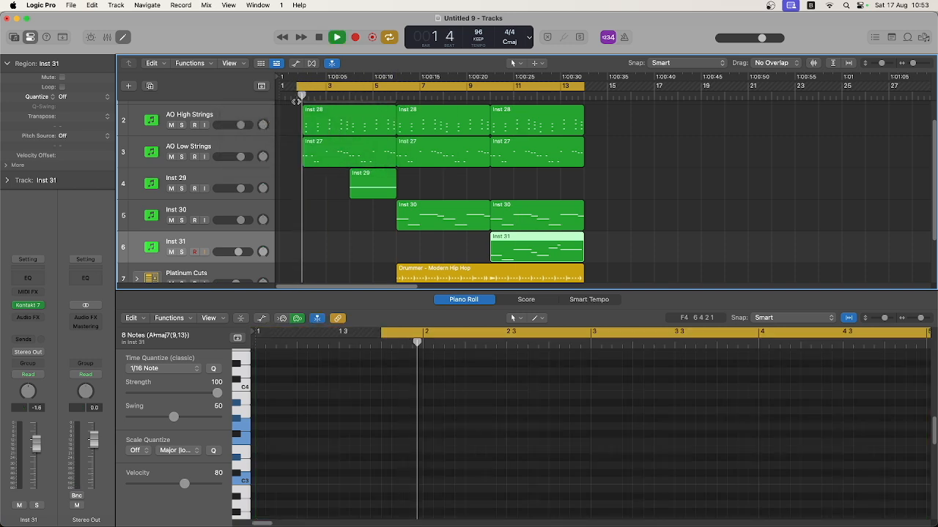
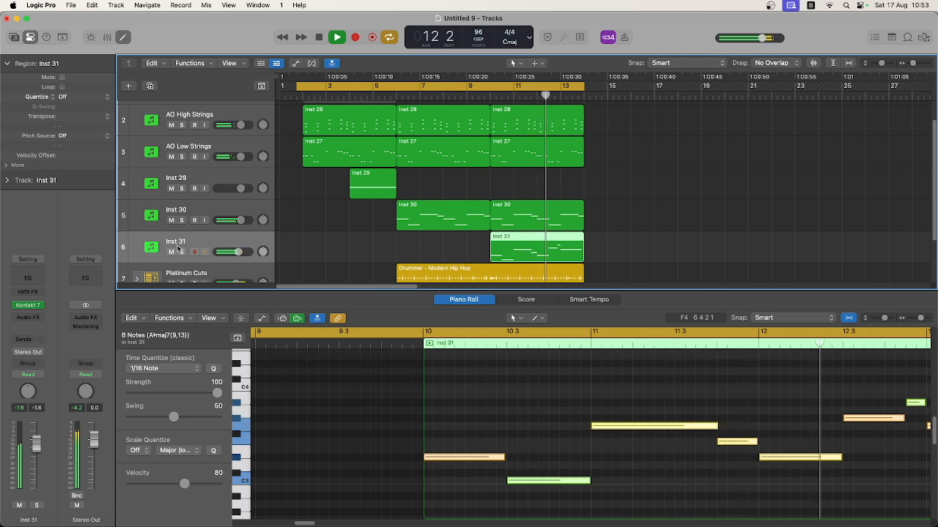
{"action": "left_click", "coordinate": [172, 252]}
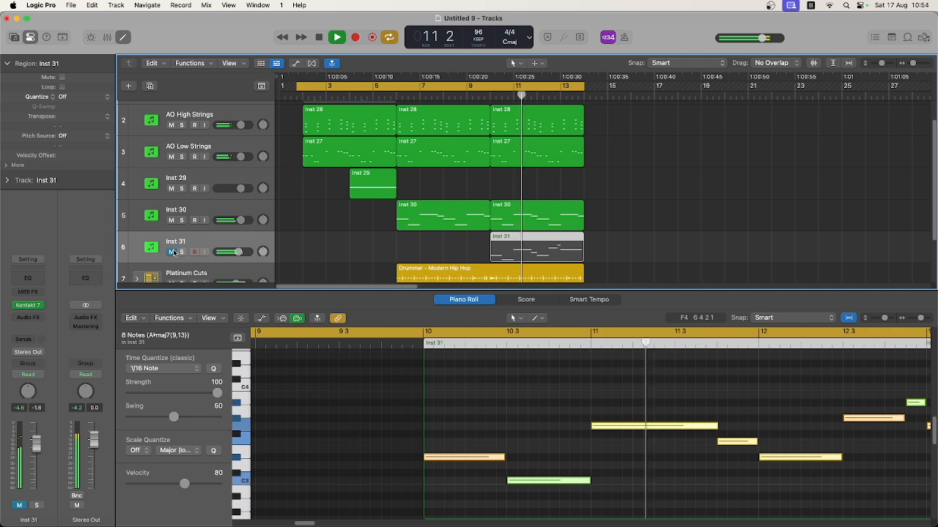
{"action": "key", "text": "space"}
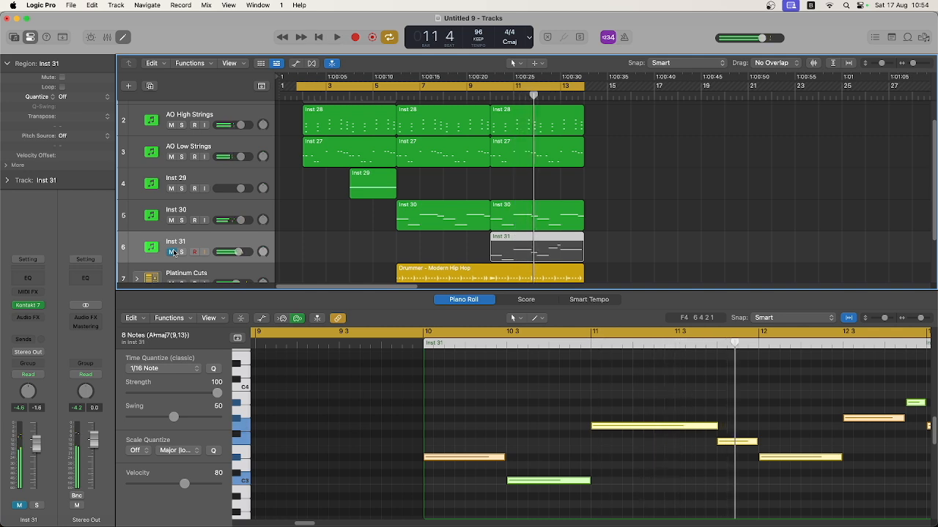
Search the Apple Loops library for "hip" with the instrument filter set to All Drums
{"action": "left_click", "coordinate": [906, 37]}
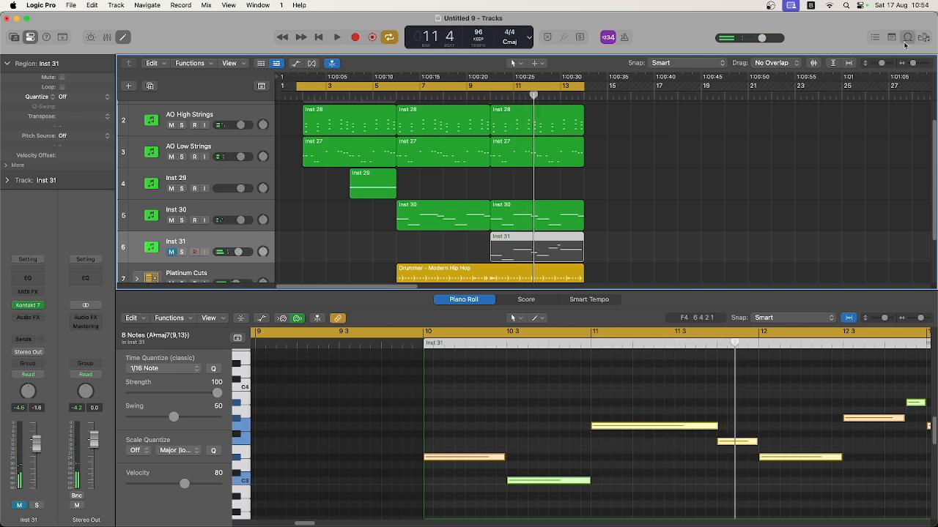
{"action": "left_click", "coordinate": [772, 85]}
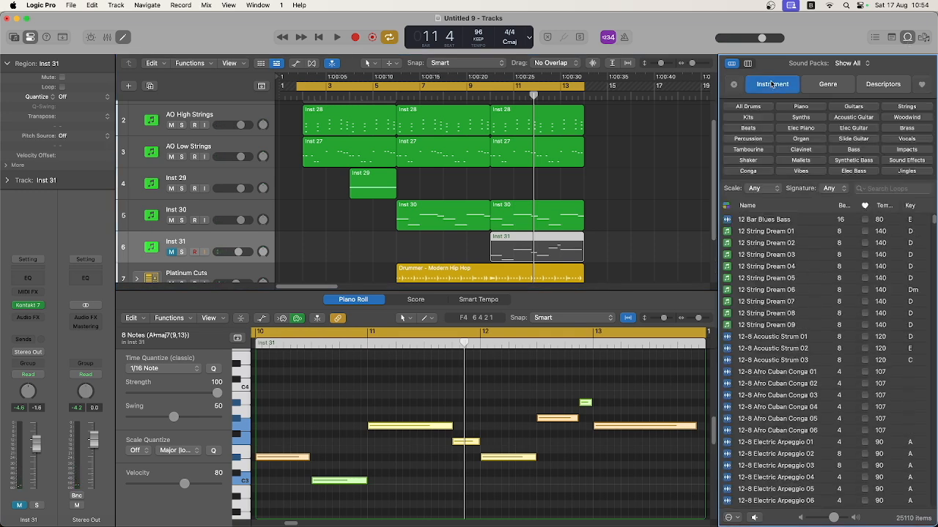
{"action": "left_click", "coordinate": [747, 109]}
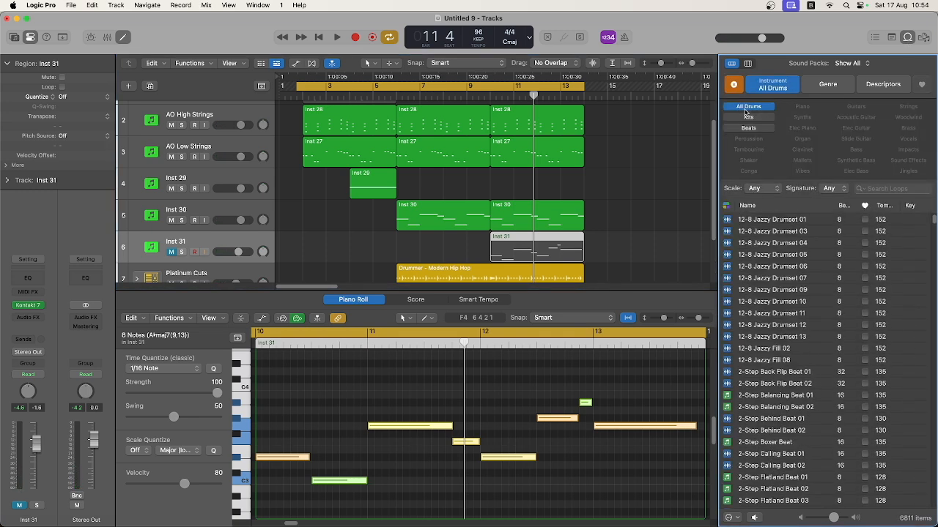
{"action": "left_click", "coordinate": [893, 189]}
{"action": "type", "text": "hip"}
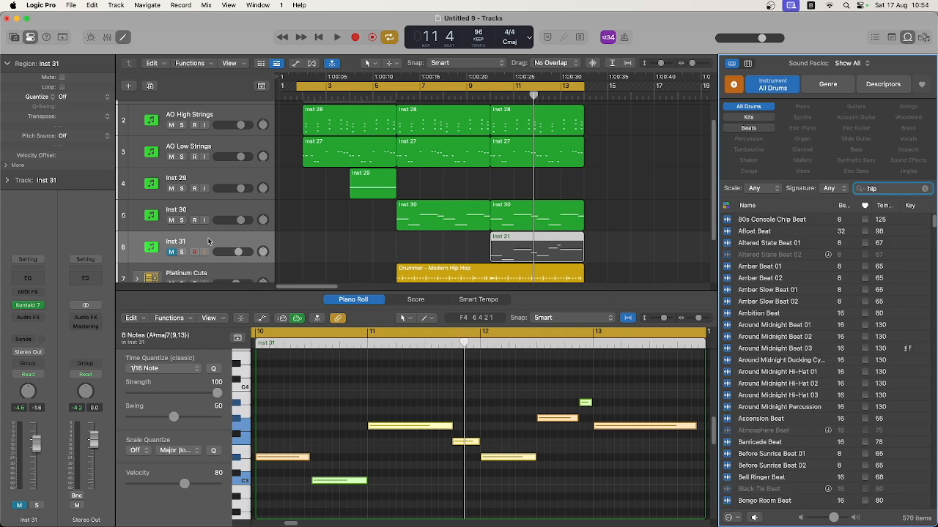
Mute the Platinum Cuts drummer track and select it
{"action": "scroll", "coordinate": [207, 242], "scroll_direction": "down", "scroll_amount": 2}
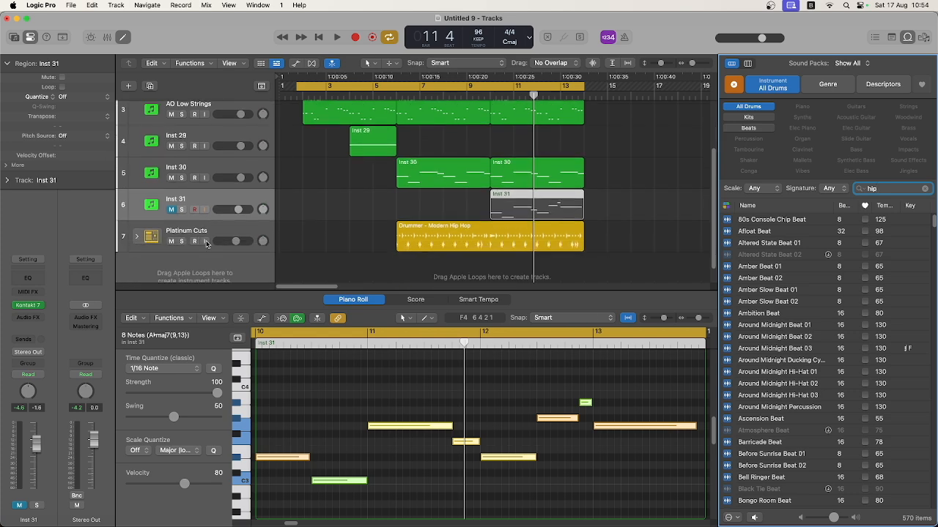
{"action": "left_click", "coordinate": [172, 242]}
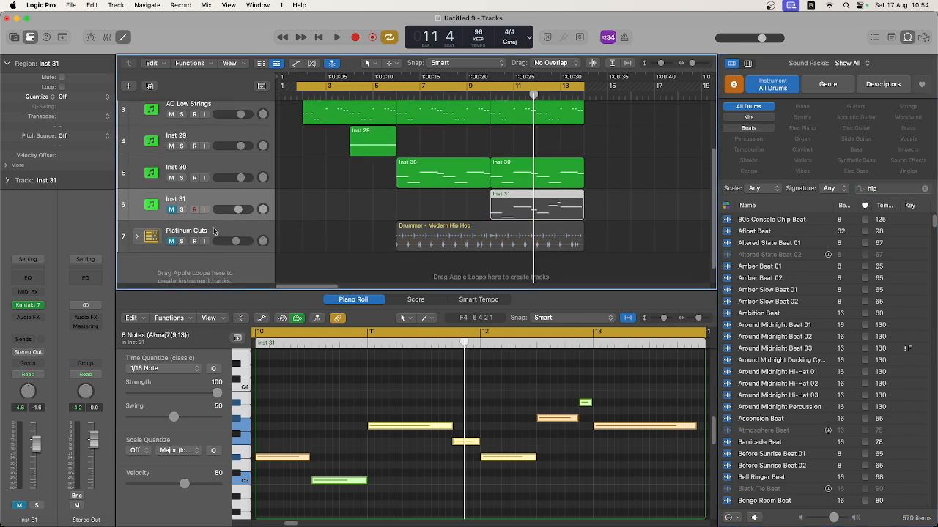
{"action": "left_click", "coordinate": [213, 231]}
Audition the Chill Hip-Hop Beat 07, 01, 02 and 03 loops from the filtered drum results
{"action": "scroll", "coordinate": [732, 322], "scroll_direction": "down", "scroll_amount": 10}
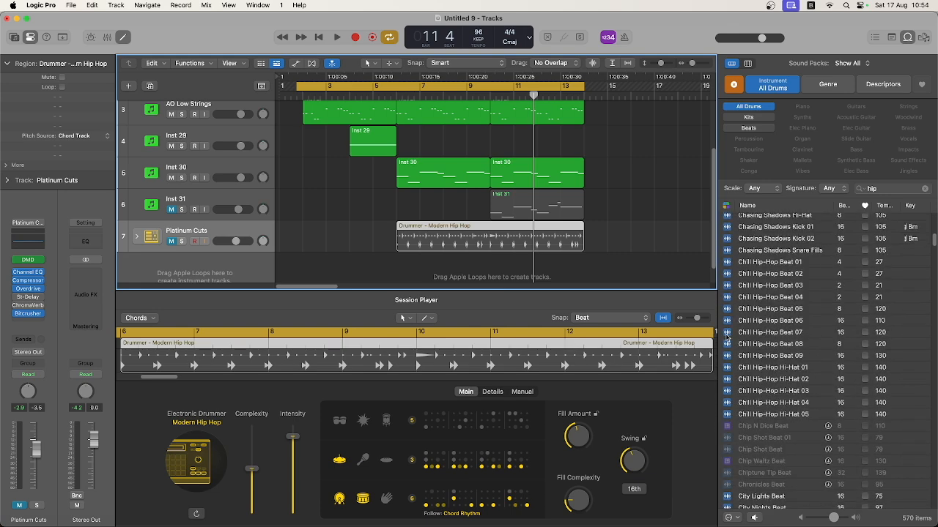
{"action": "left_click", "coordinate": [728, 334]}
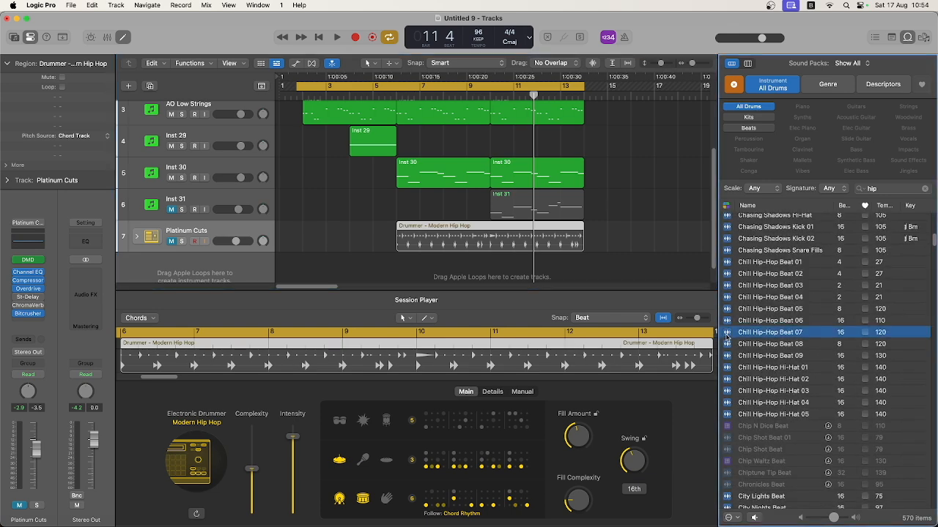
{"action": "left_click", "coordinate": [729, 267]}
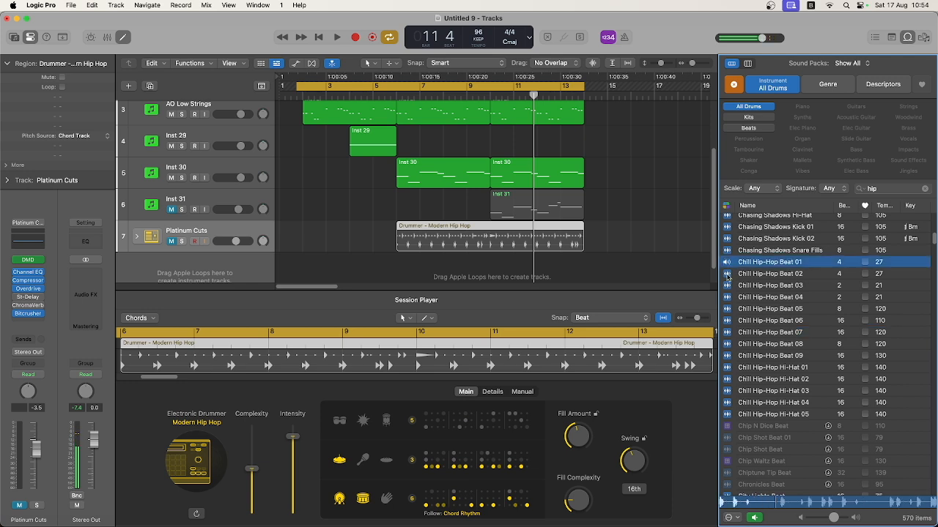
{"action": "left_click", "coordinate": [727, 274]}
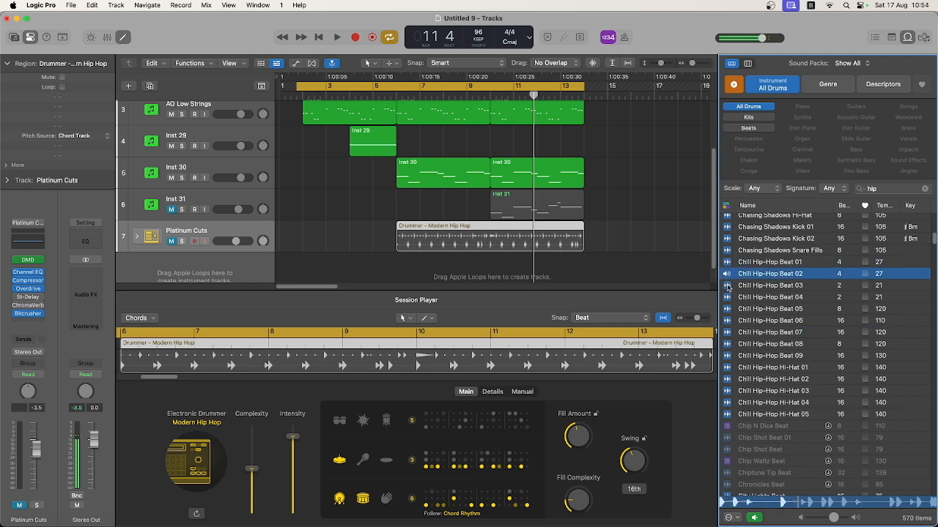
{"action": "left_click", "coordinate": [727, 286]}
Preview the Early Days Beat and Dub Deep Beat loops, stopping each one after listening
{"action": "scroll", "coordinate": [748, 341], "scroll_direction": "down", "scroll_amount": 15}
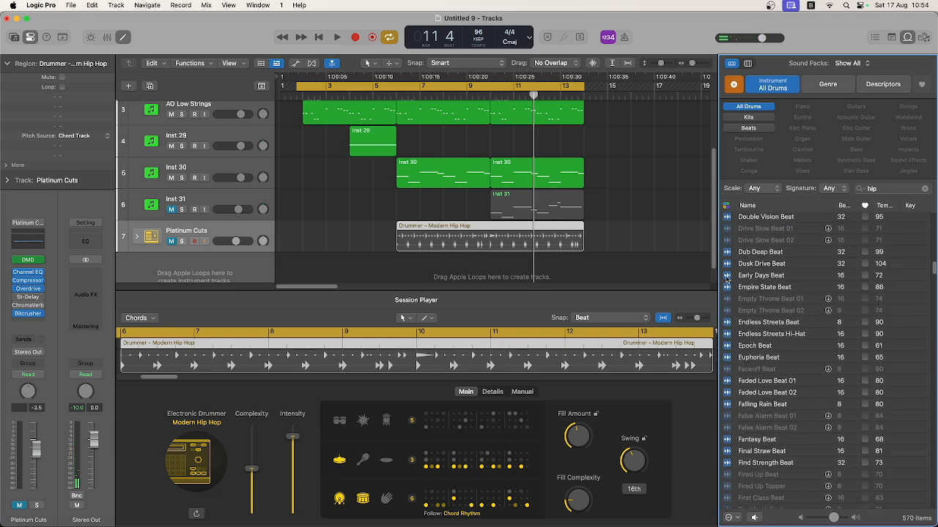
{"action": "left_click", "coordinate": [727, 277]}
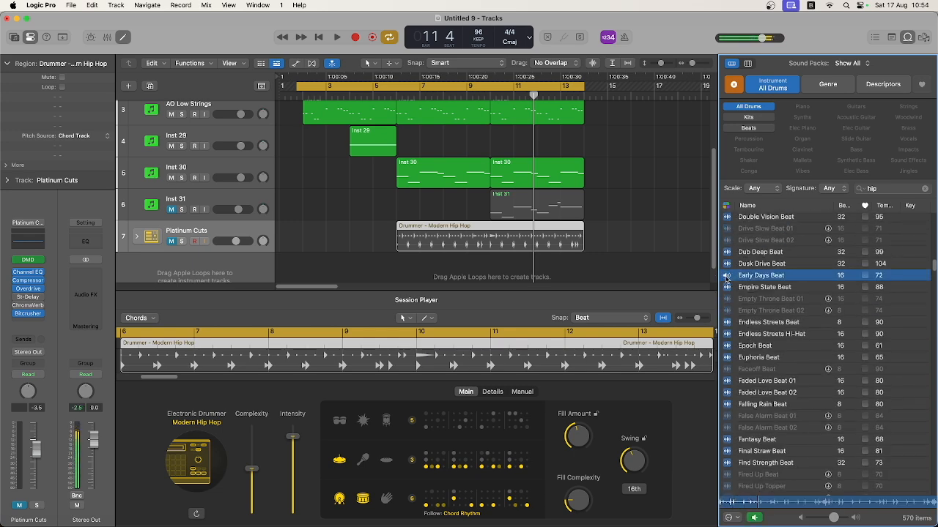
{"action": "left_click", "coordinate": [727, 278]}
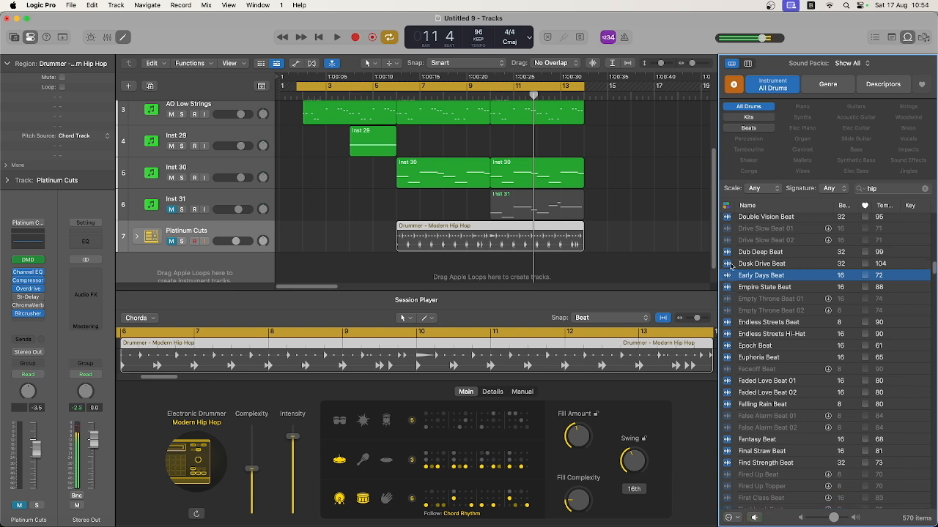
{"action": "left_click", "coordinate": [727, 254]}
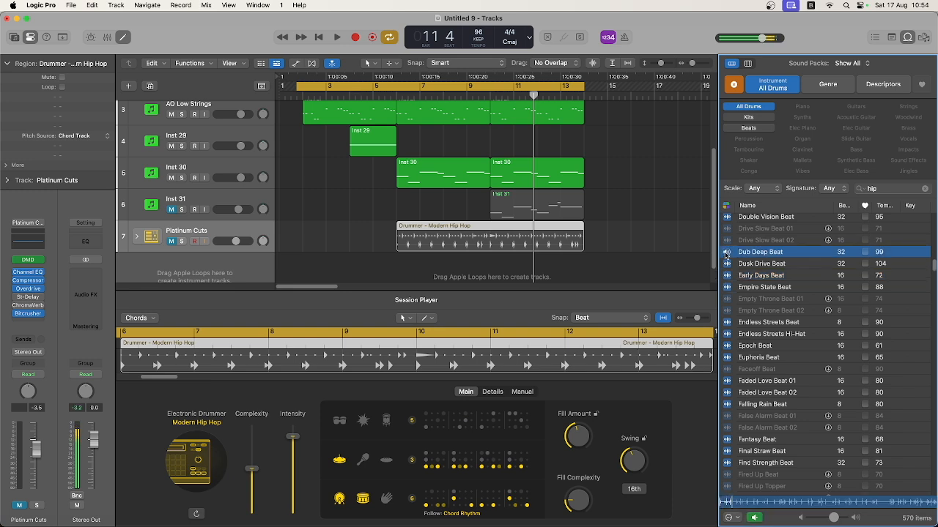
{"action": "left_click", "coordinate": [726, 254]}
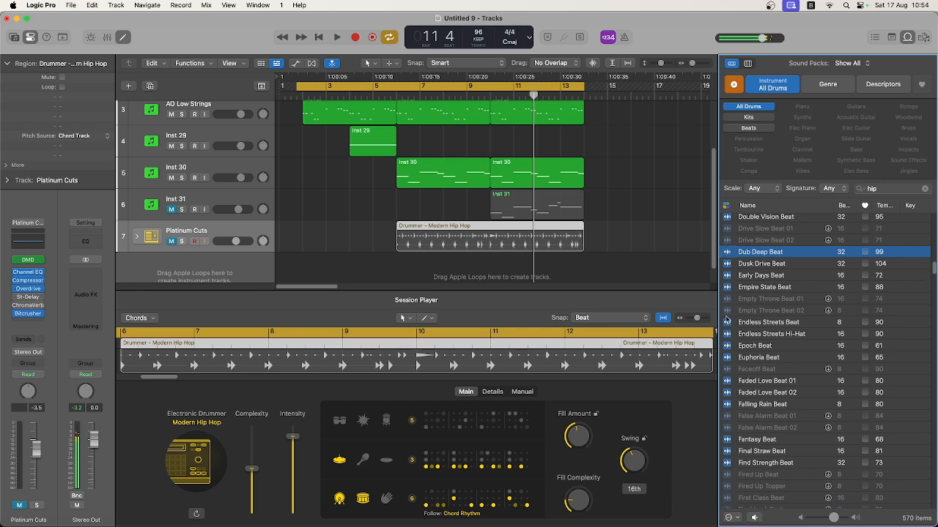
Audition Faded Love Beat 01, Faded Love Beat 02 and Flight Crew Beat 01 as drum loop candidates
{"action": "left_click", "coordinate": [727, 382]}
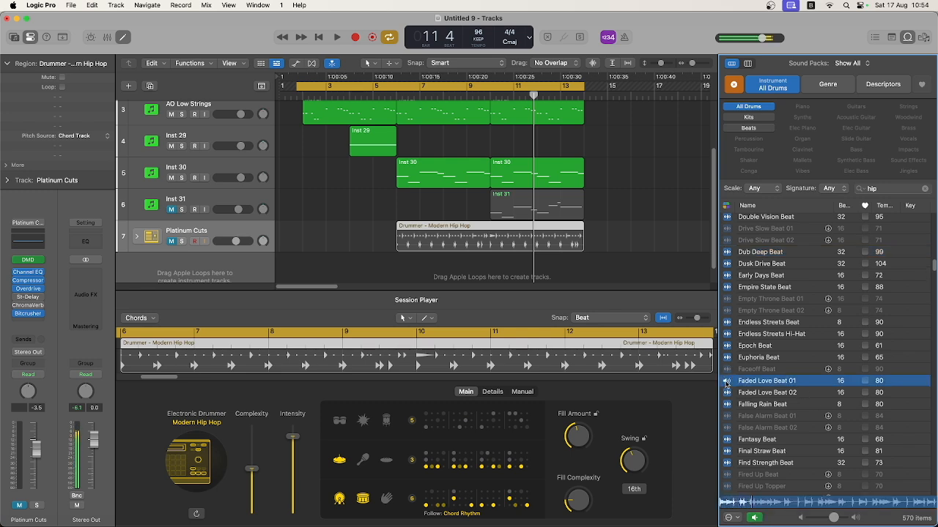
{"action": "left_click", "coordinate": [727, 382]}
{"action": "left_click", "coordinate": [728, 393]}
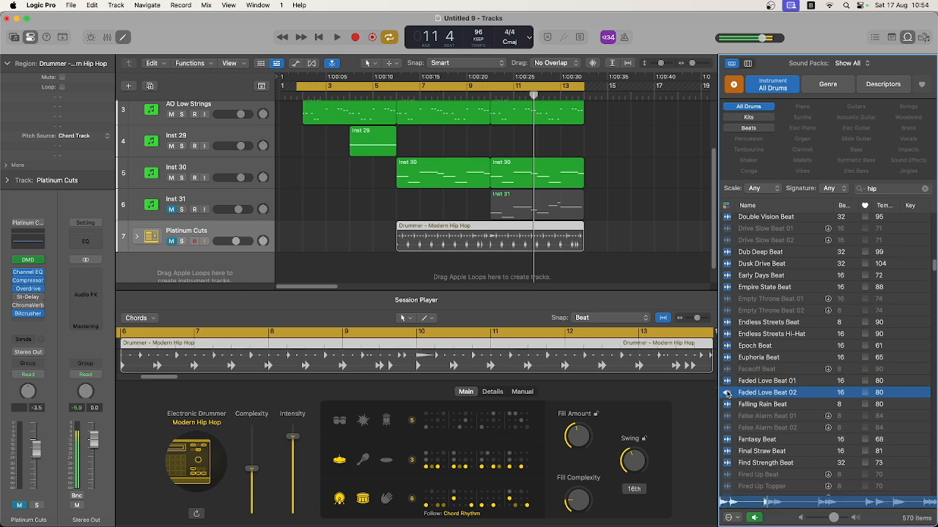
{"action": "left_click", "coordinate": [727, 393]}
{"action": "scroll", "coordinate": [727, 394], "scroll_direction": "down", "scroll_amount": 7}
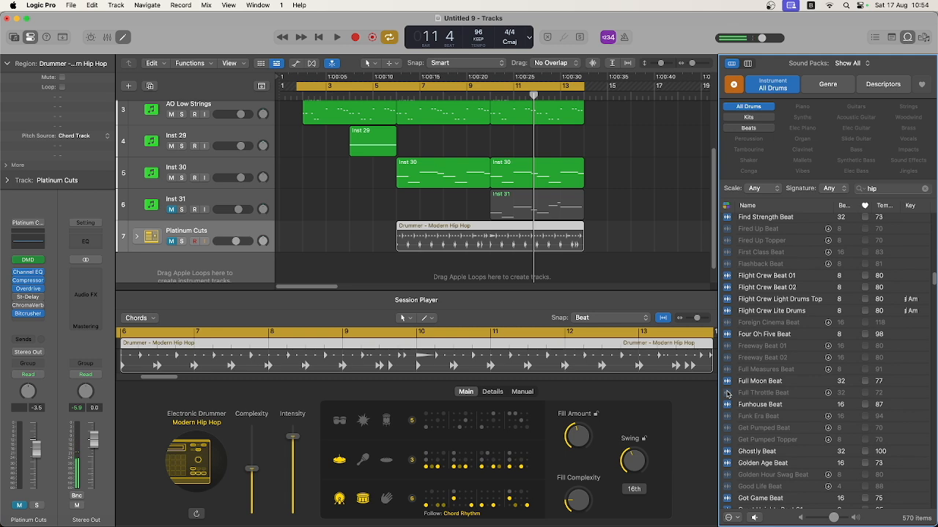
{"action": "left_click", "coordinate": [728, 277]}
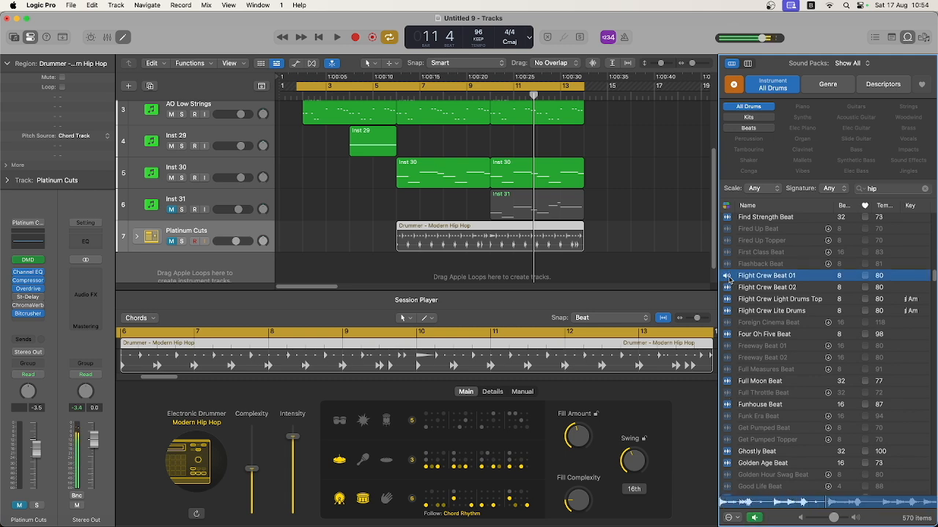
{"action": "left_click", "coordinate": [728, 277]}
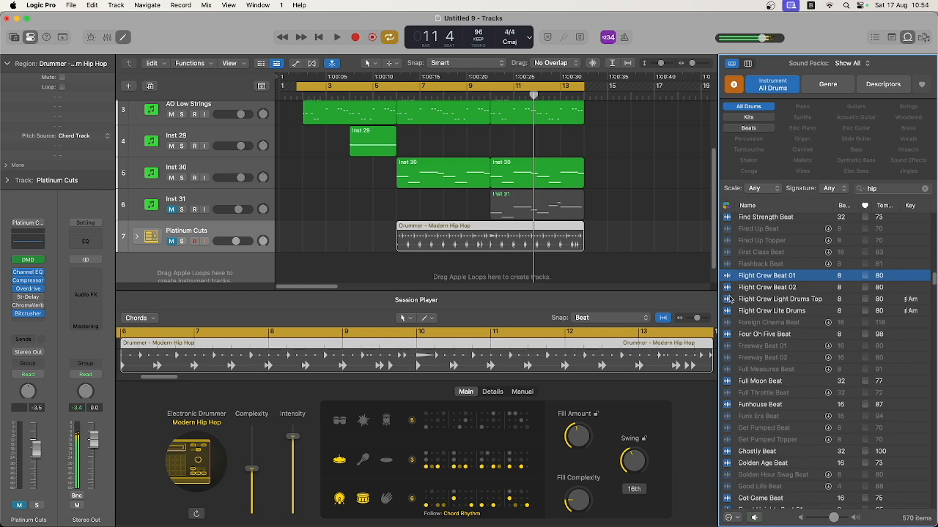
Listen to High Resolution Beat 01 and the Hip Hop Bandit Beat 01 and 02 loops
{"action": "scroll", "coordinate": [730, 307], "scroll_direction": "down", "scroll_amount": 8}
{"action": "scroll", "coordinate": [730, 315], "scroll_direction": "down", "scroll_amount": 2}
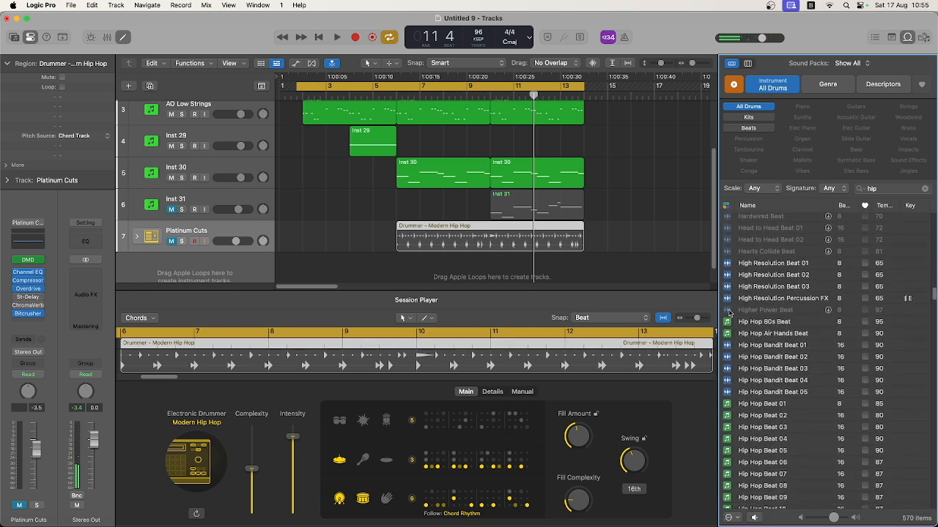
{"action": "left_click", "coordinate": [728, 264]}
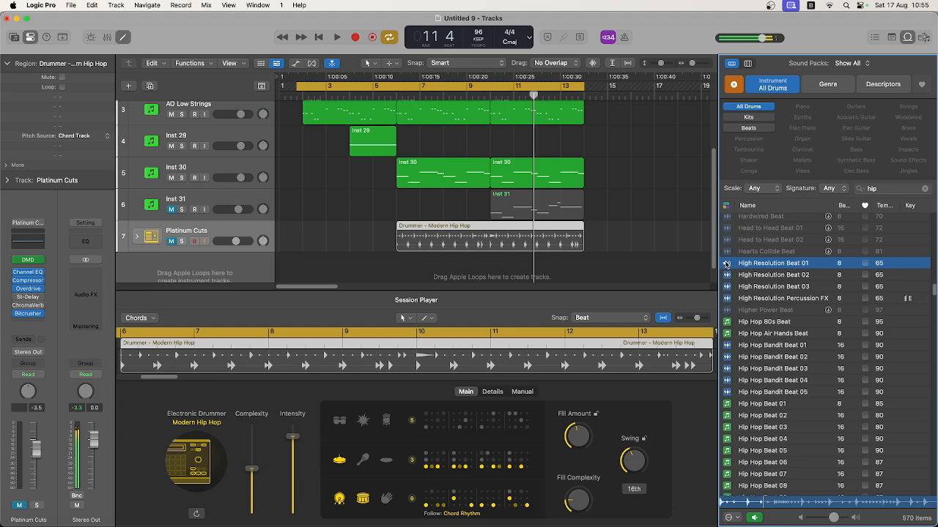
{"action": "left_click", "coordinate": [727, 264]}
{"action": "left_click", "coordinate": [727, 345]}
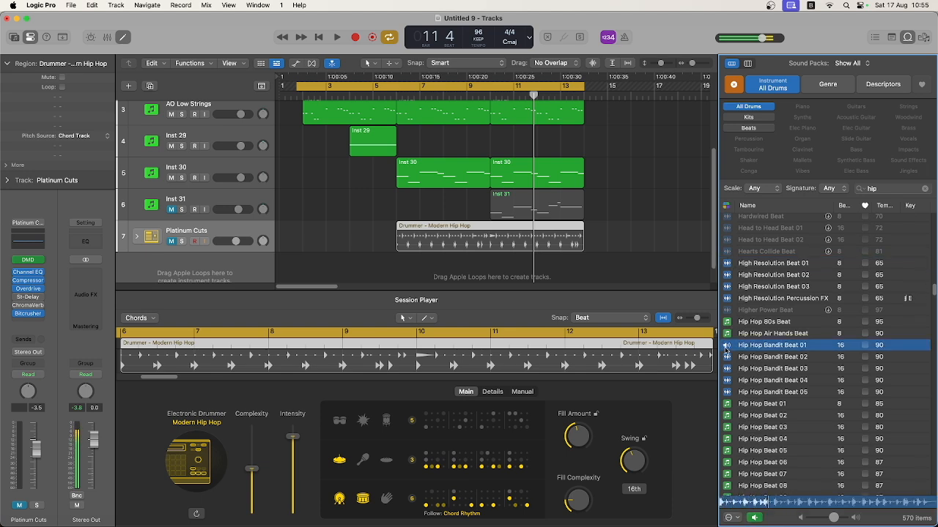
{"action": "left_click", "coordinate": [726, 357]}
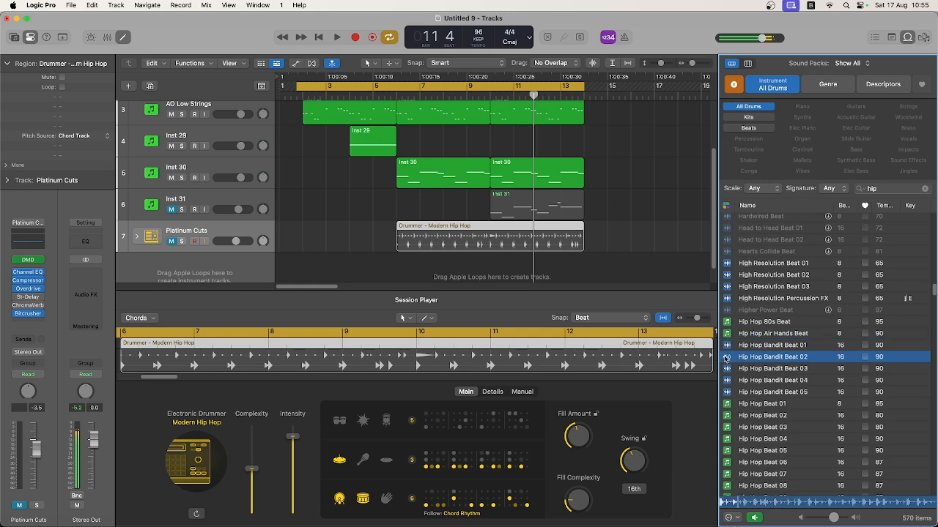
{"action": "left_click", "coordinate": [726, 358]}
Preview Hip Hop Berlin Beat 01, Hip Hop Blip Beat 01 and Hip Hop Breakaway Beat one after another
{"action": "scroll", "coordinate": [726, 358], "scroll_direction": "down", "scroll_amount": 10}
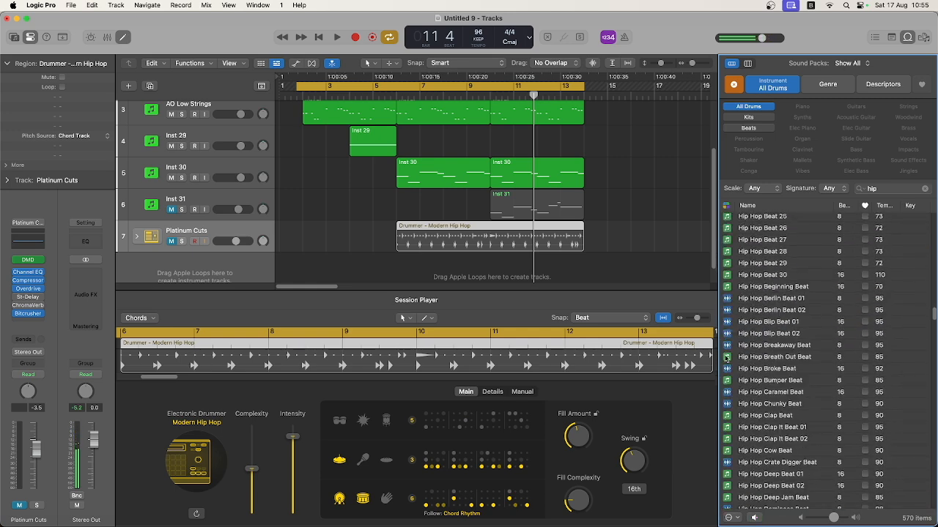
{"action": "left_click", "coordinate": [728, 299]}
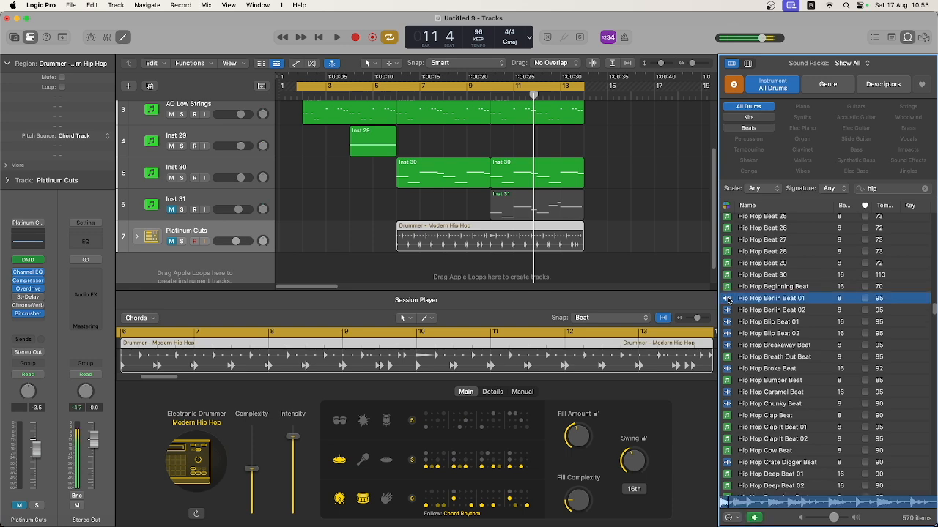
{"action": "left_click", "coordinate": [728, 299]}
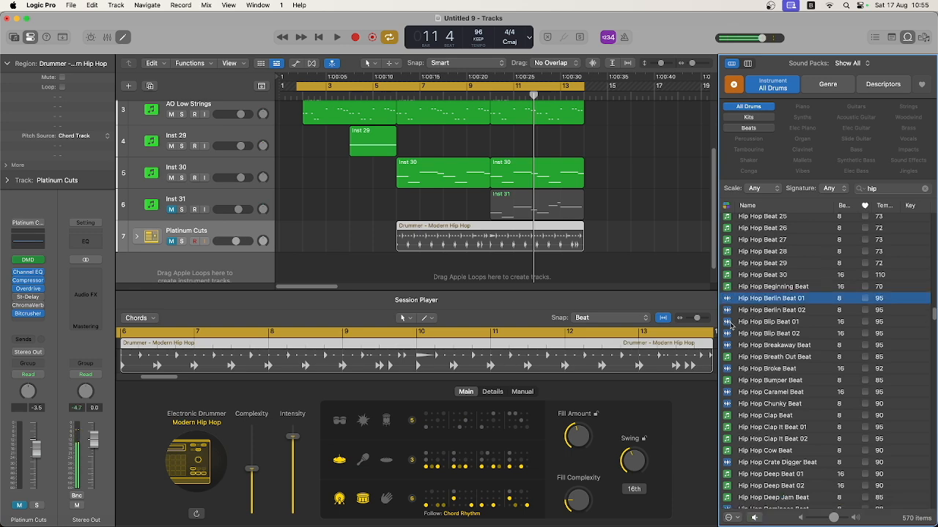
{"action": "left_click", "coordinate": [728, 321]}
{"action": "left_click", "coordinate": [729, 322]}
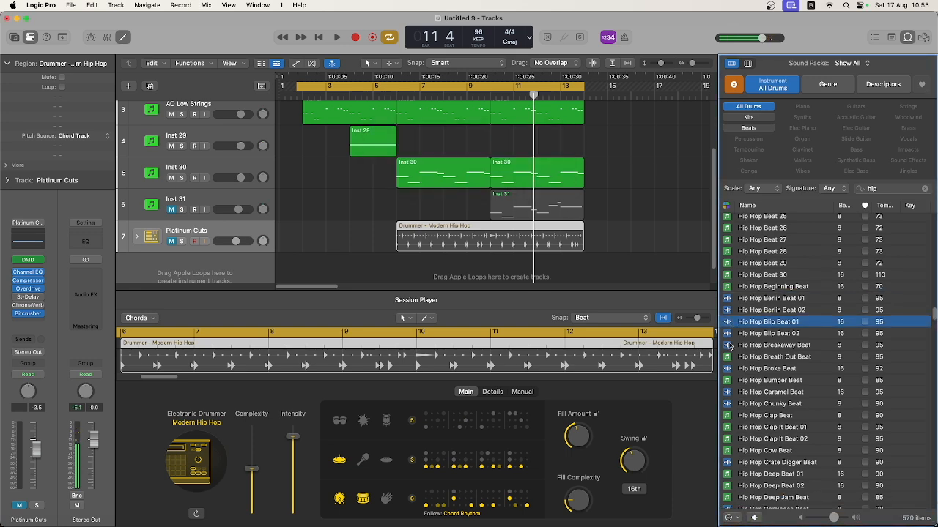
{"action": "left_click", "coordinate": [729, 345]}
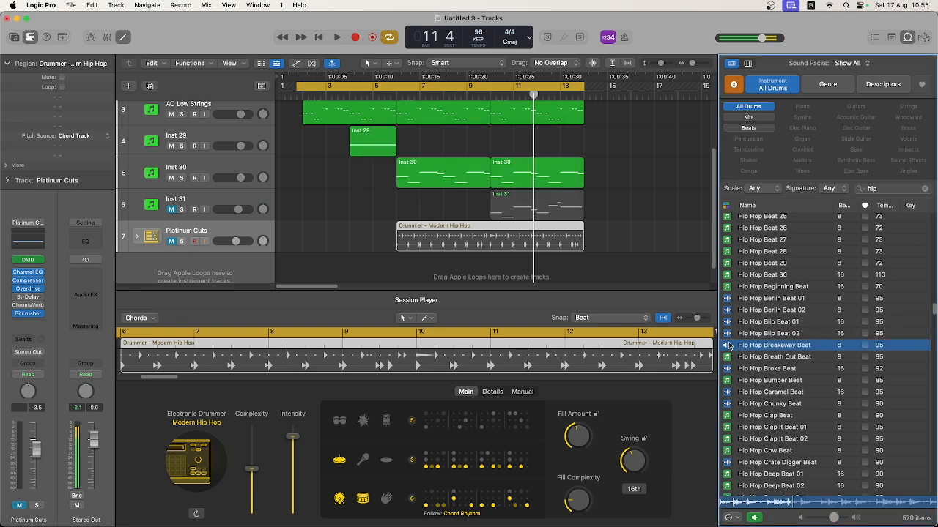
{"action": "left_click", "coordinate": [729, 345]}
Audition the Hip Hop Crate Digger, Dominoes, Hard Hat and Hectic Beat loops
{"action": "scroll", "coordinate": [729, 345], "scroll_direction": "down", "scroll_amount": 5}
{"action": "left_click", "coordinate": [729, 353]}
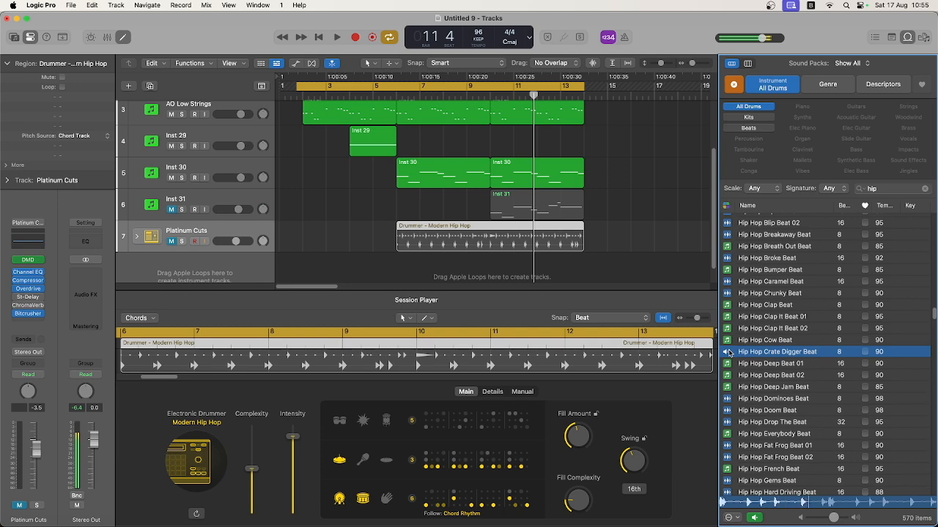
{"action": "left_click", "coordinate": [729, 352]}
{"action": "scroll", "coordinate": [729, 352], "scroll_direction": "down", "scroll_amount": 3}
{"action": "left_click", "coordinate": [729, 360]}
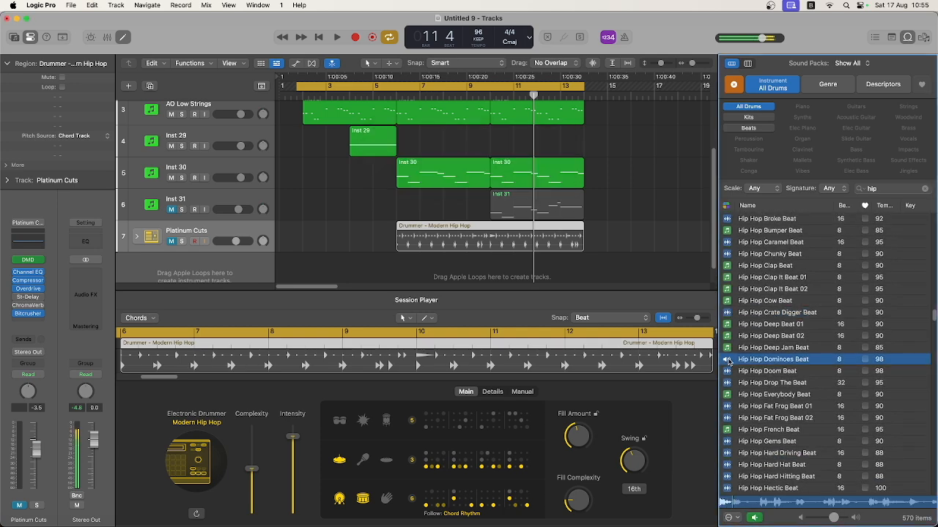
{"action": "scroll", "coordinate": [728, 378], "scroll_direction": "down", "scroll_amount": 5}
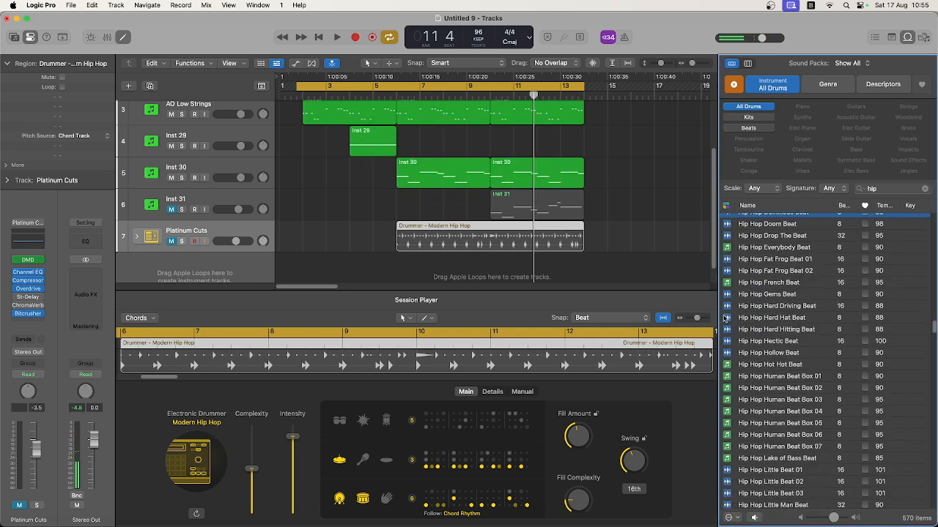
{"action": "left_click", "coordinate": [727, 318]}
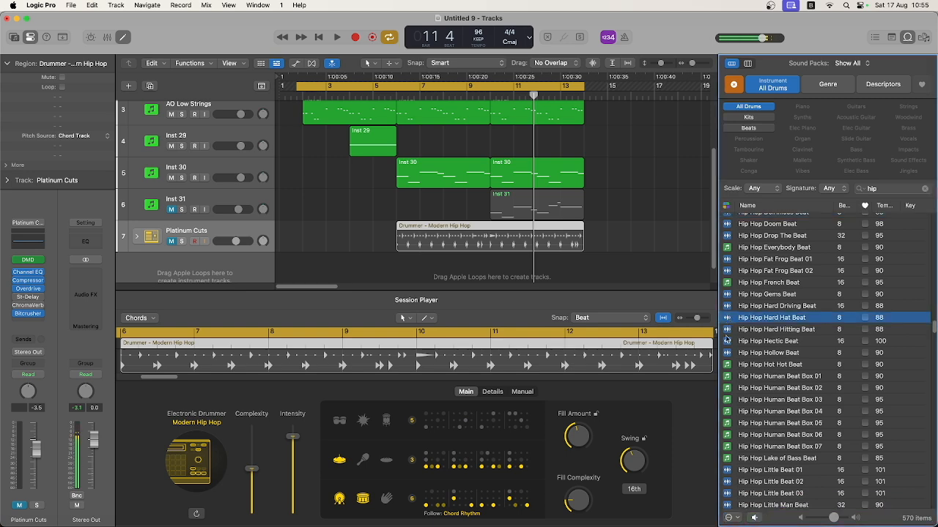
{"action": "left_click", "coordinate": [727, 342]}
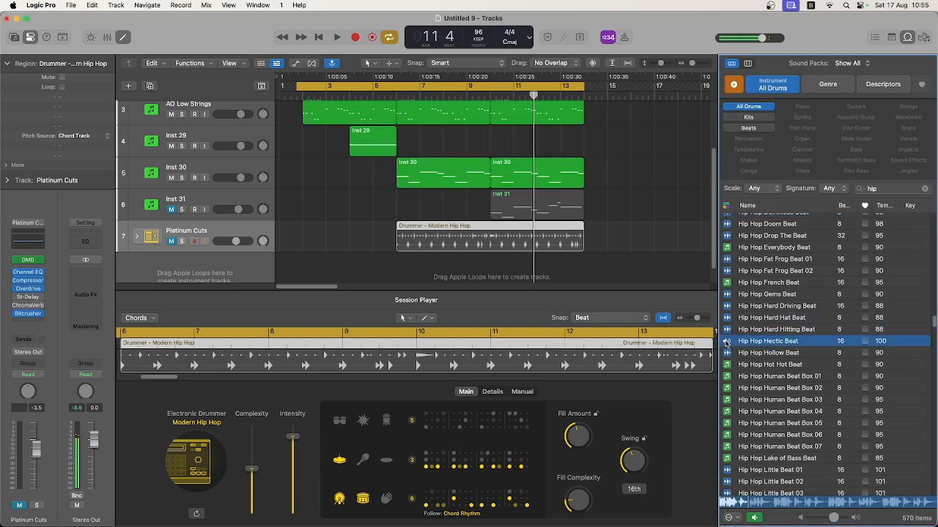
{"action": "left_click", "coordinate": [727, 343]}
Preview the Hip Hop Little Beat 01 and Hip Hop Money Beat 01 loops
{"action": "scroll", "coordinate": [726, 343], "scroll_direction": "down", "scroll_amount": 5}
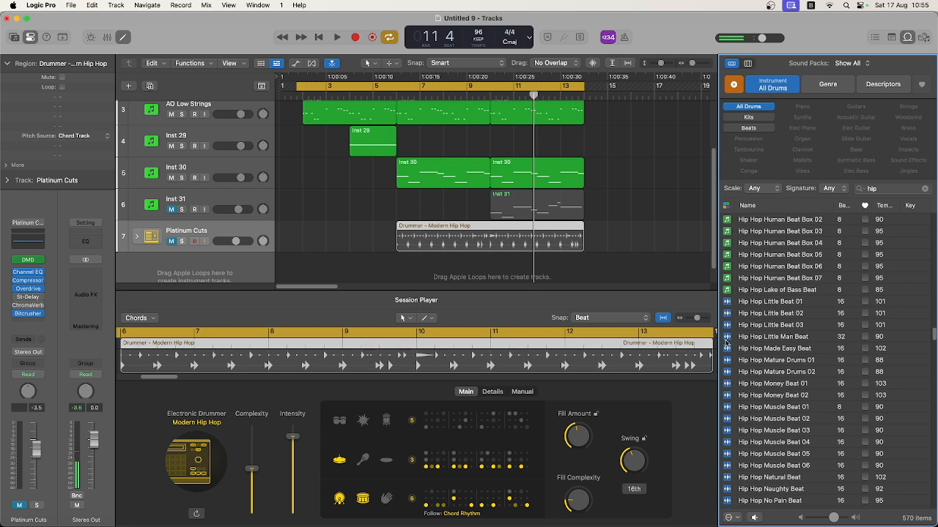
{"action": "left_click", "coordinate": [727, 303]}
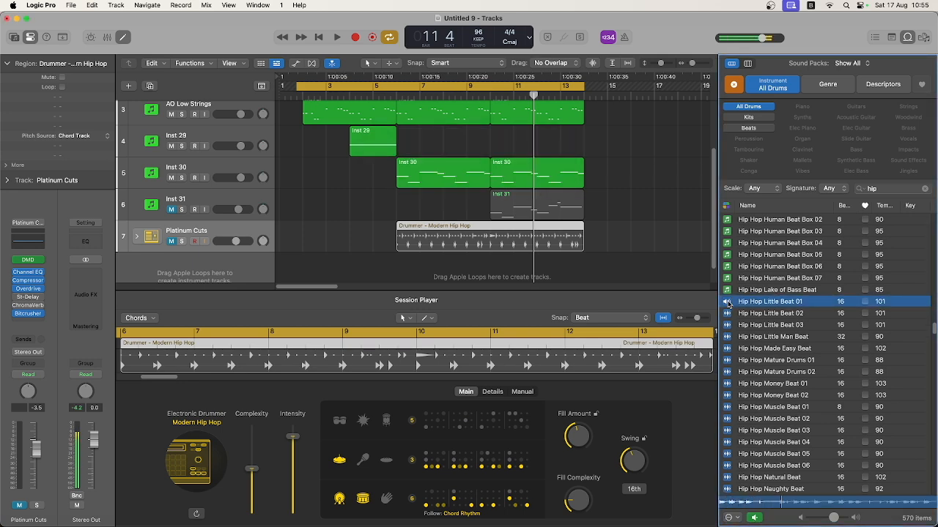
{"action": "left_click", "coordinate": [727, 302]}
{"action": "left_click", "coordinate": [726, 384]}
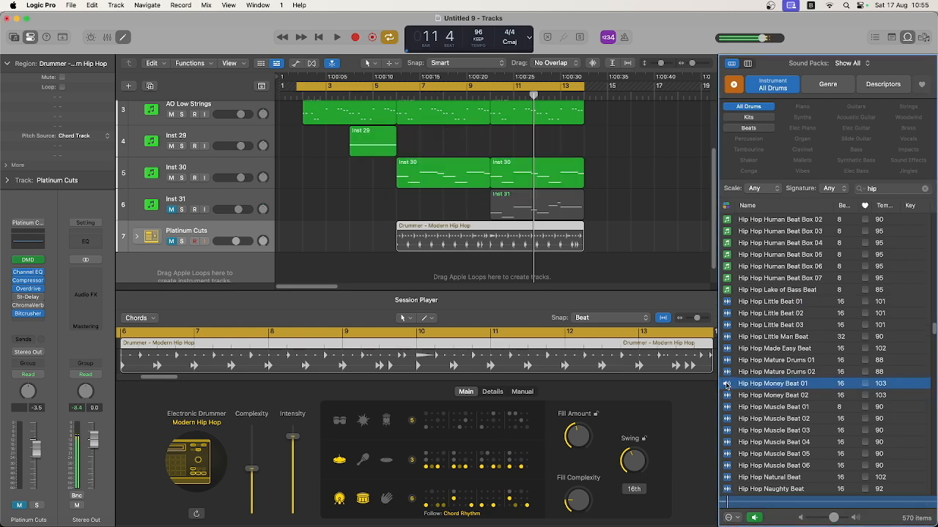
Listen to Hip Hop Muscle Beat 02, Hip Hop Naughty Beat and Hip Hop Old Kit Beat 02
{"action": "scroll", "coordinate": [728, 386], "scroll_direction": "down", "scroll_amount": 3}
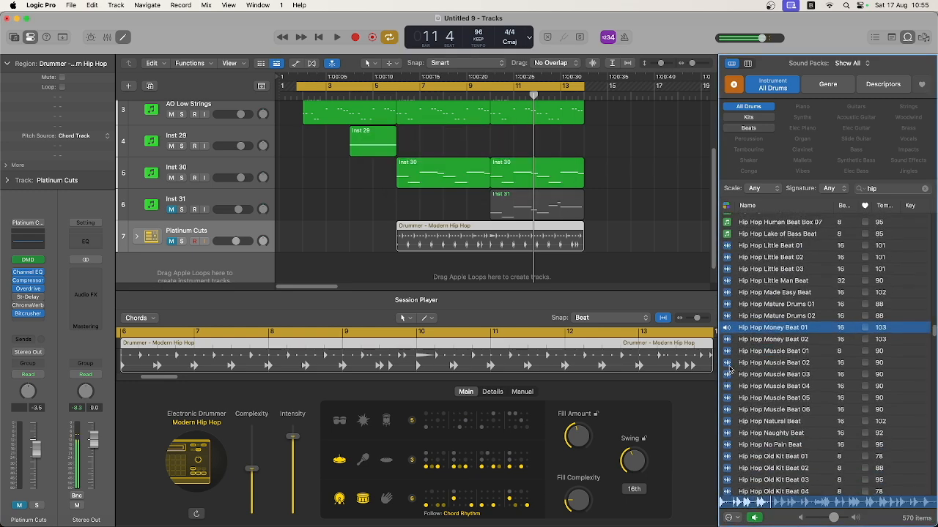
{"action": "left_click", "coordinate": [729, 367]}
{"action": "scroll", "coordinate": [729, 367], "scroll_direction": "down", "scroll_amount": 3}
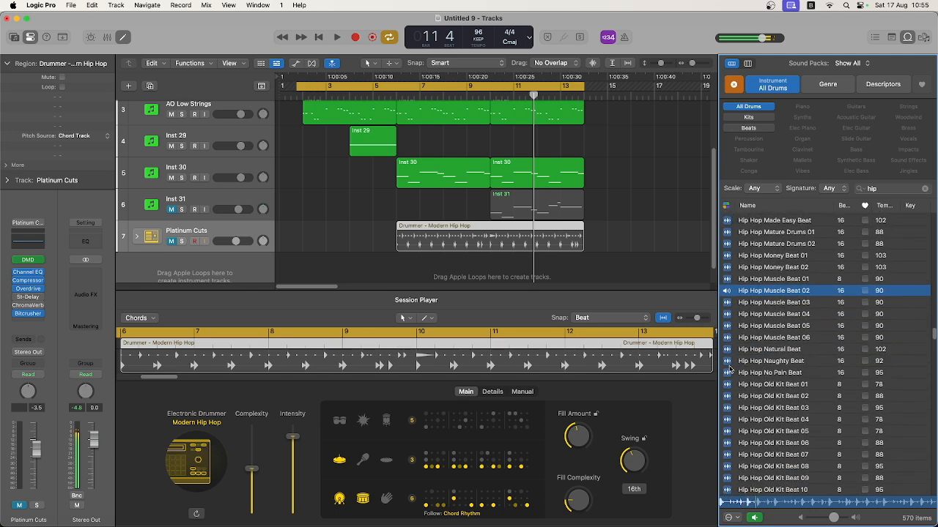
{"action": "left_click", "coordinate": [729, 364]}
{"action": "scroll", "coordinate": [729, 369], "scroll_direction": "down", "scroll_amount": 2}
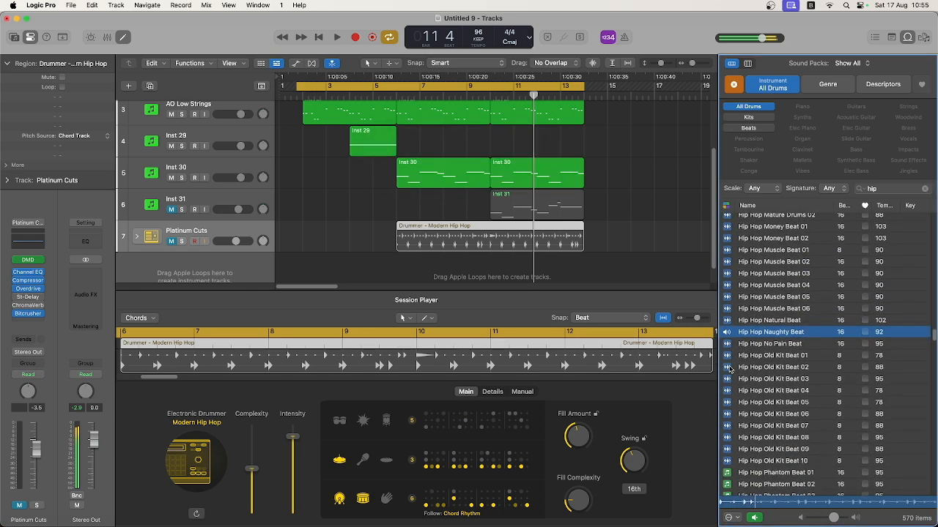
{"action": "left_click", "coordinate": [729, 368]}
{"action": "scroll", "coordinate": [729, 368], "scroll_direction": "down", "scroll_amount": 1}
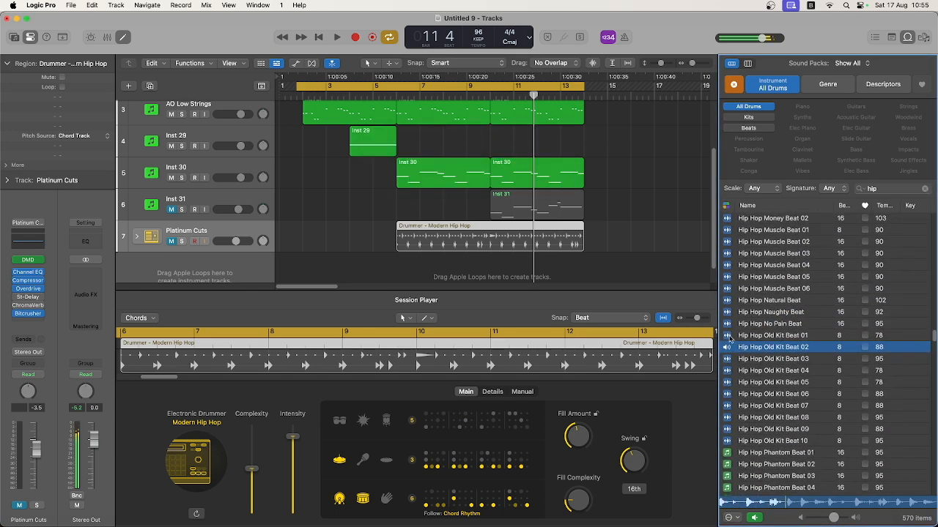
Preview Hip Hop Old Kit Beat 01 and 03, Hip Hop Putty Beat and Hip Hop Punching Bag Beat
{"action": "left_click", "coordinate": [730, 338]}
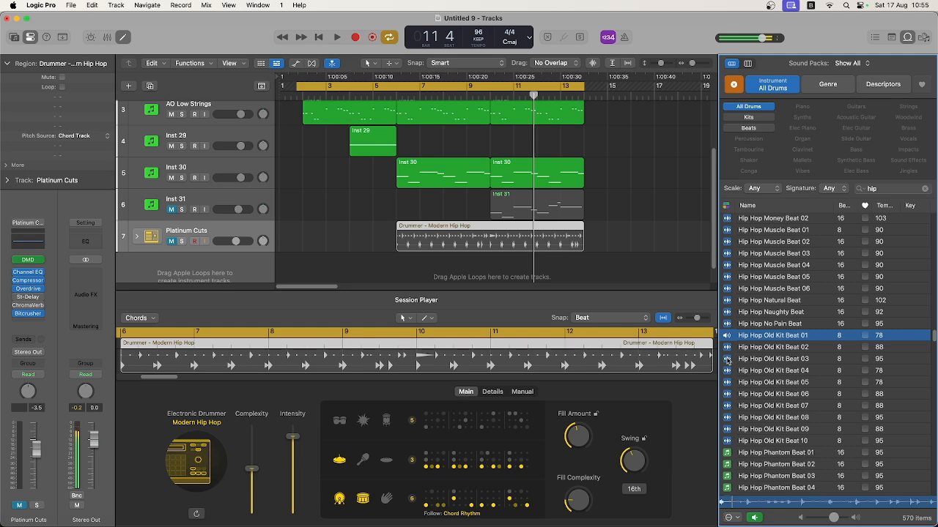
{"action": "left_click", "coordinate": [728, 359]}
{"action": "scroll", "coordinate": [728, 360], "scroll_direction": "down", "scroll_amount": 1}
{"action": "scroll", "coordinate": [727, 359], "scroll_direction": "down", "scroll_amount": 5}
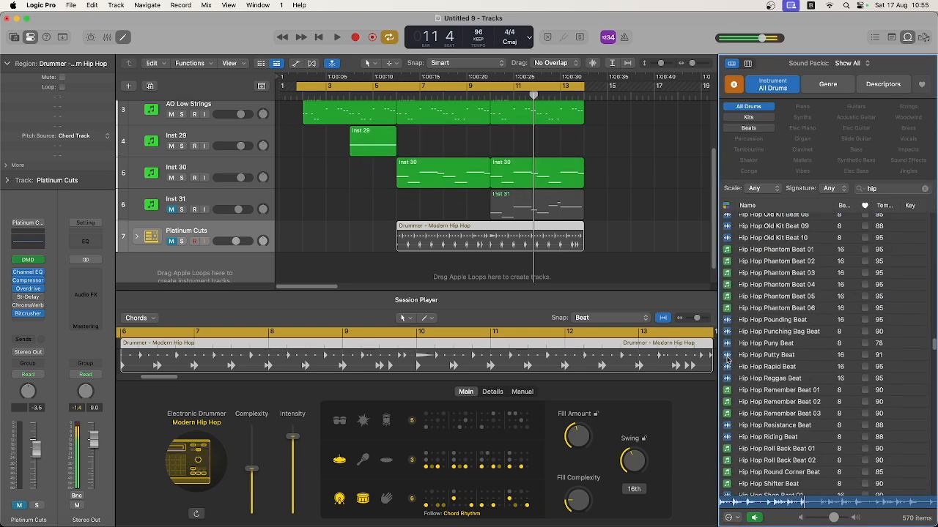
{"action": "left_click", "coordinate": [728, 359]}
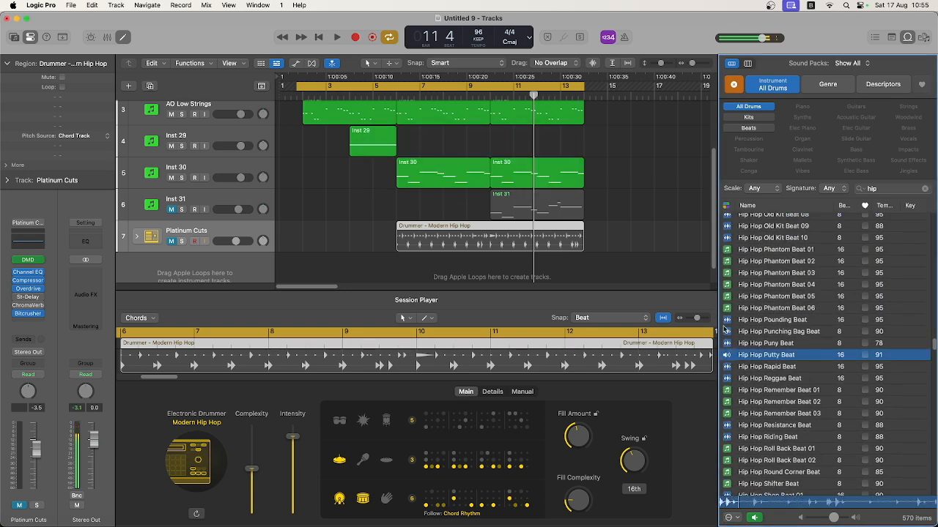
{"action": "left_click", "coordinate": [729, 334]}
{"action": "scroll", "coordinate": [735, 348], "scroll_direction": "down", "scroll_amount": 3}
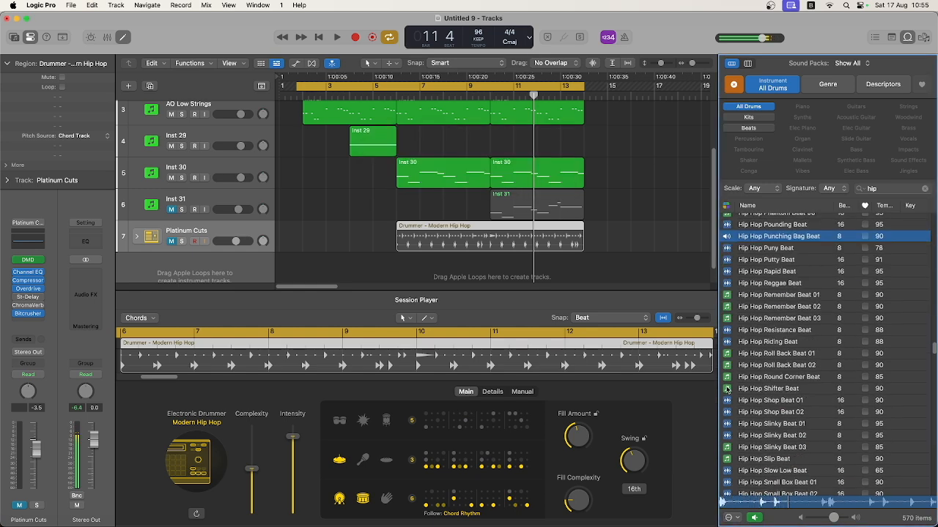
Audition Hip Hop Shop Beat 02, Hip Hop Slow Low Beat and Hip Hop Small Box Beats 01, 05 and 03
{"action": "left_click", "coordinate": [728, 412]}
{"action": "scroll", "coordinate": [732, 409], "scroll_direction": "down", "scroll_amount": 2}
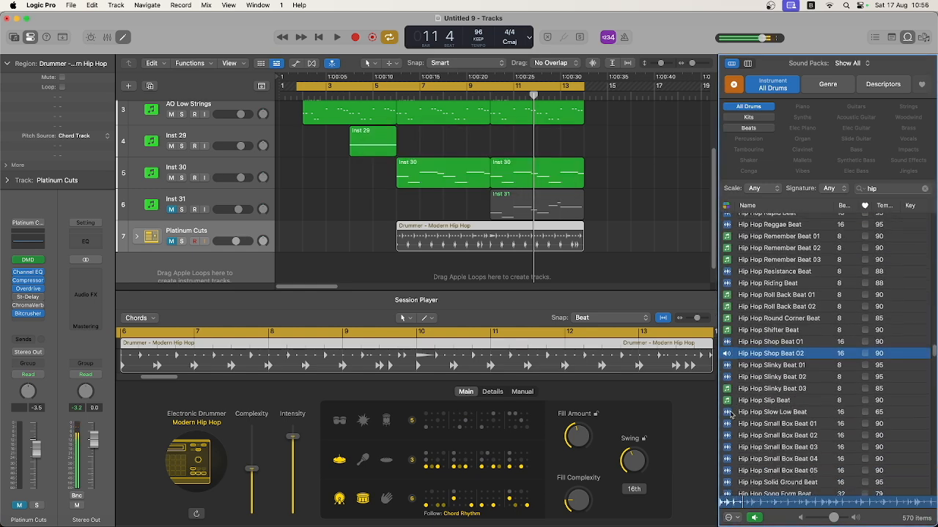
{"action": "left_click", "coordinate": [730, 412]}
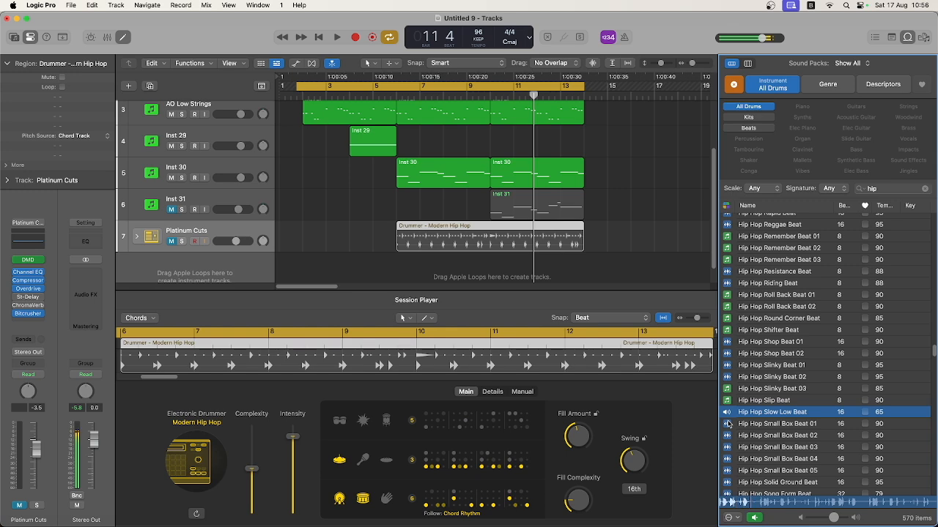
{"action": "left_click", "coordinate": [728, 424]}
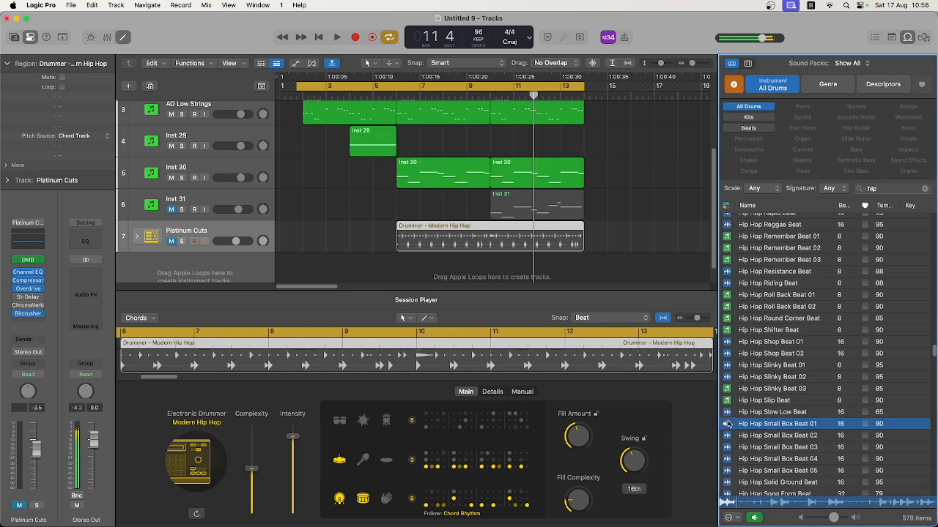
{"action": "scroll", "coordinate": [728, 423], "scroll_direction": "down", "scroll_amount": 3}
{"action": "left_click", "coordinate": [728, 421]}
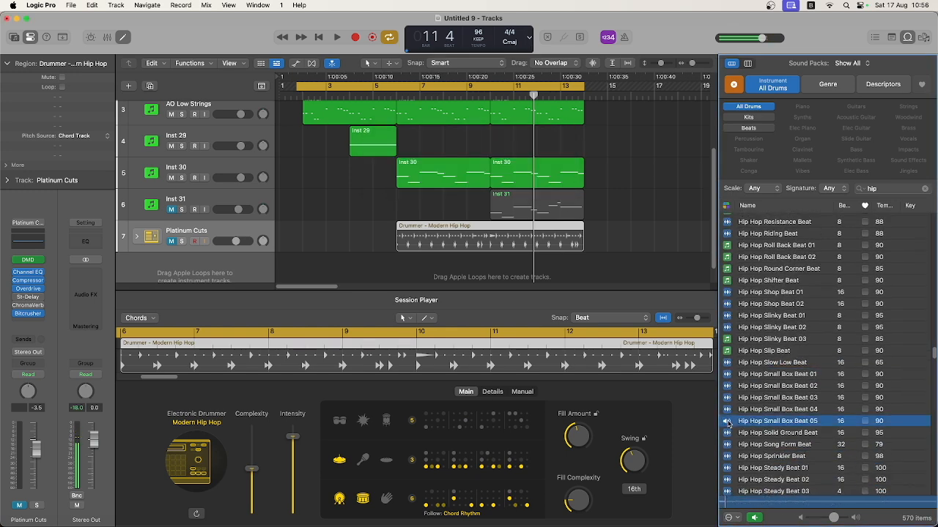
{"action": "left_click", "coordinate": [727, 398]}
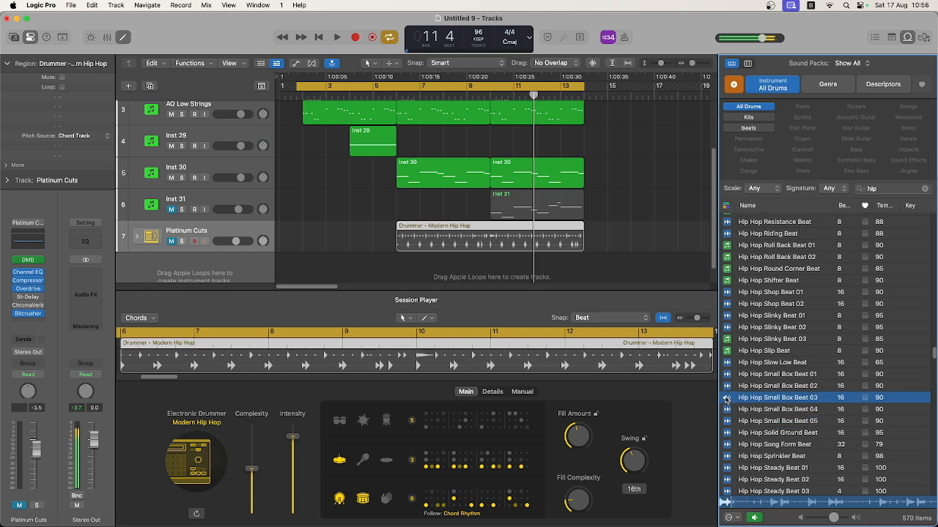
Return to the Hip Hop Old Kit loops and listen to Beats 01 through 05 in order
{"action": "scroll", "coordinate": [726, 399], "scroll_direction": "up", "scroll_amount": 5}
{"action": "scroll", "coordinate": [726, 399], "scroll_direction": "up", "scroll_amount": 2}
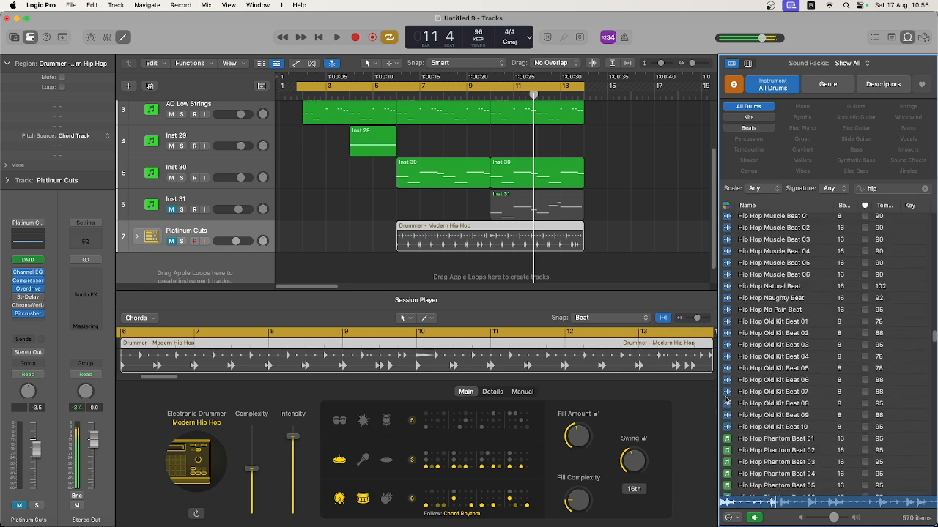
{"action": "key", "text": "space"}
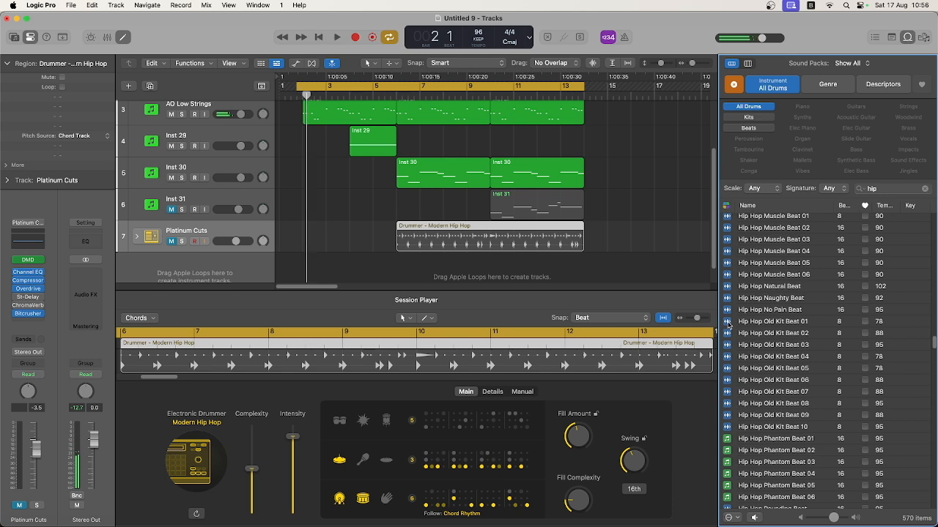
{"action": "left_click", "coordinate": [728, 322]}
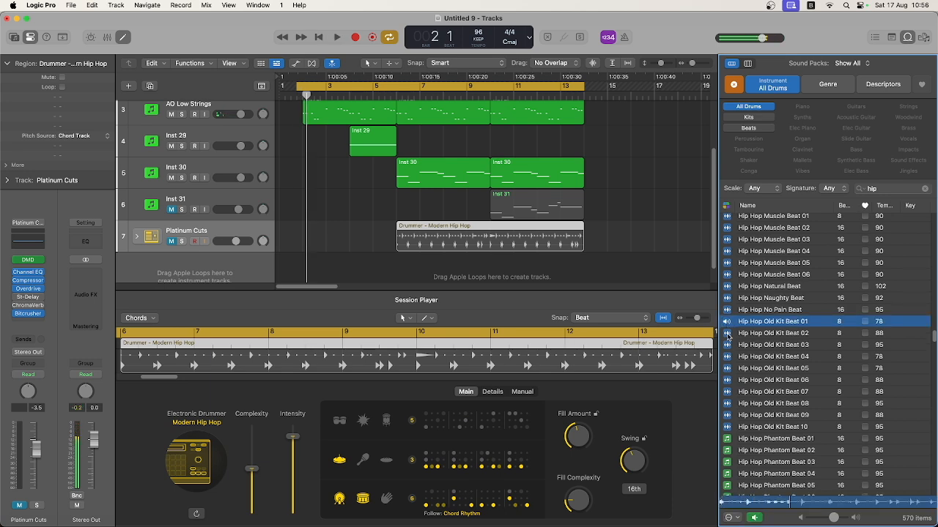
{"action": "left_click", "coordinate": [728, 333]}
{"action": "left_click", "coordinate": [727, 345]}
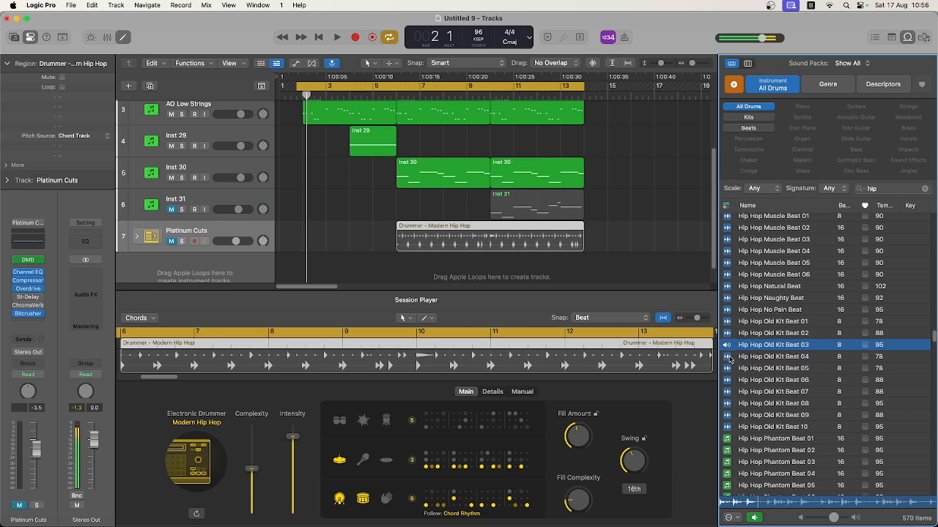
{"action": "left_click", "coordinate": [728, 357]}
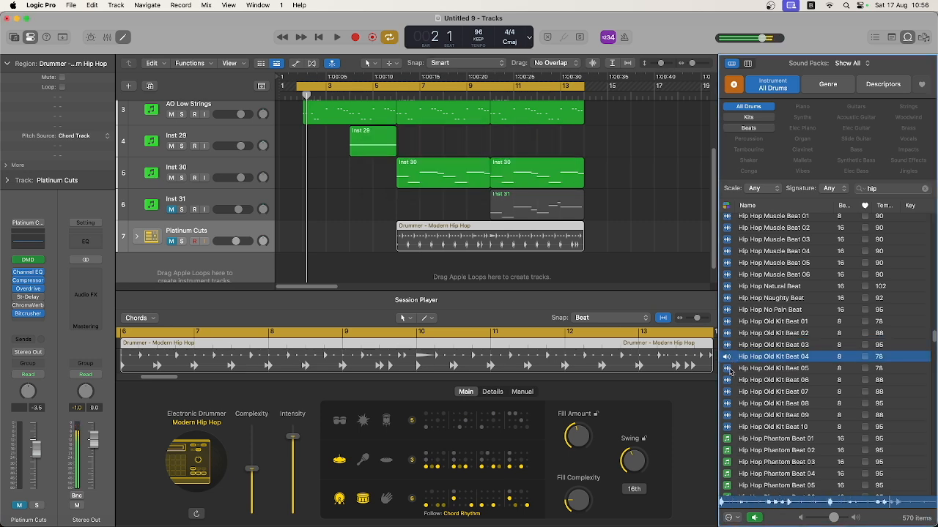
{"action": "left_click", "coordinate": [728, 368]}
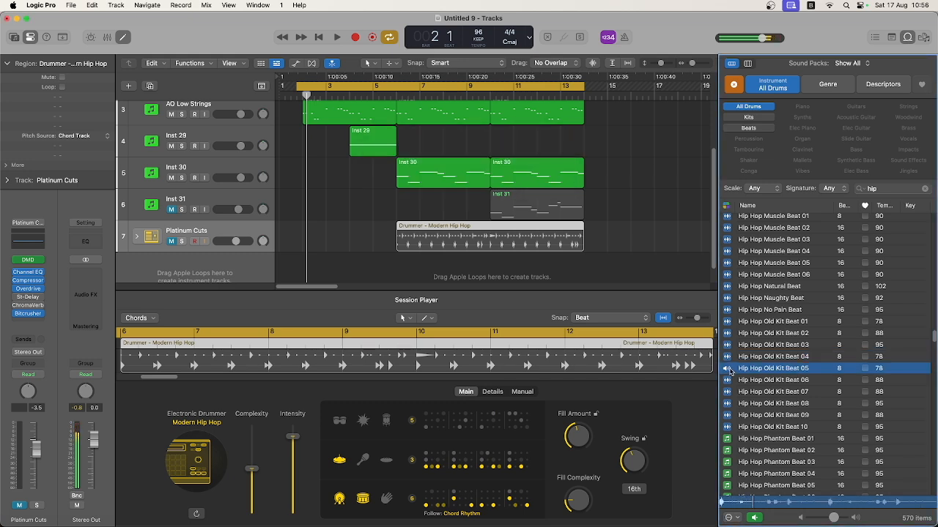
Add Hip Hop Old Kit Beat 05 on a new track at bar 6 and play into it with cycling off
{"action": "key", "text": "space"}
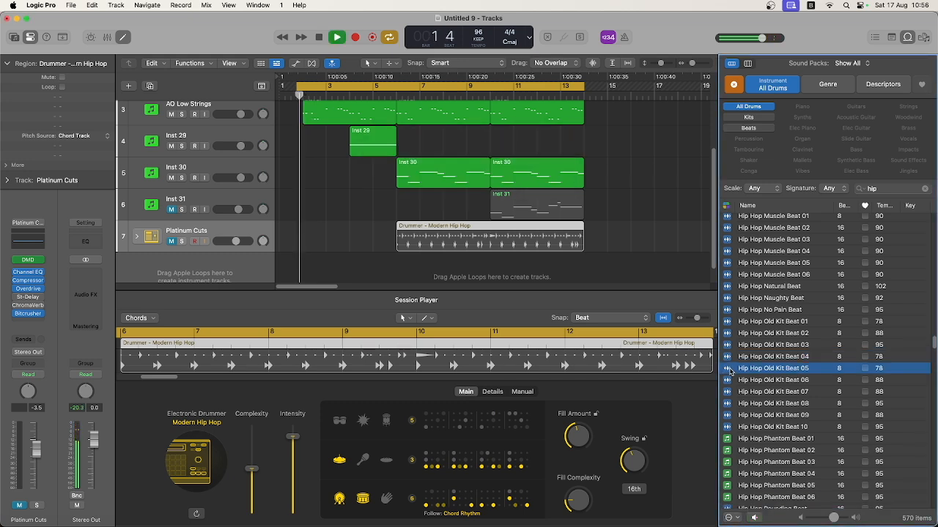
{"action": "left_click_drag", "start_coordinate": [466, 304], "coordinate": [399, 271]}
{"action": "left_click", "coordinate": [359, 92]}
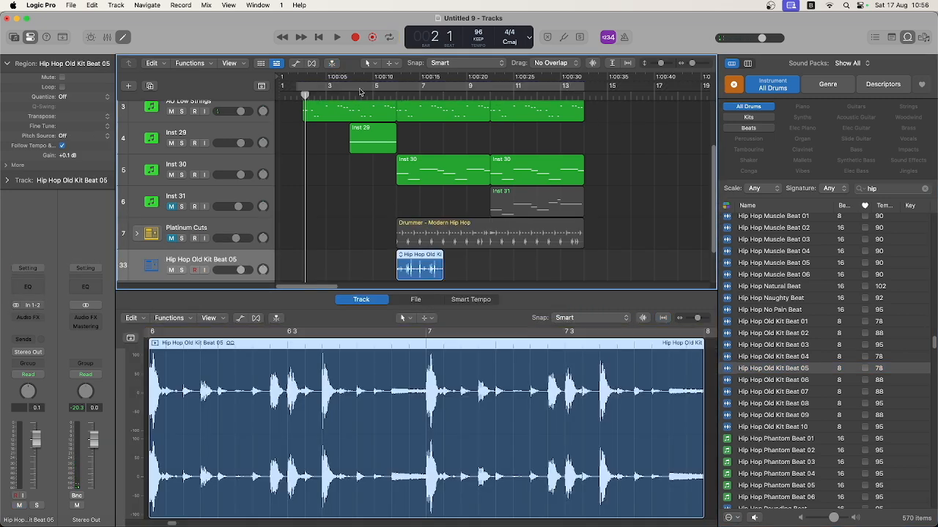
{"action": "double_click", "coordinate": [370, 92]}
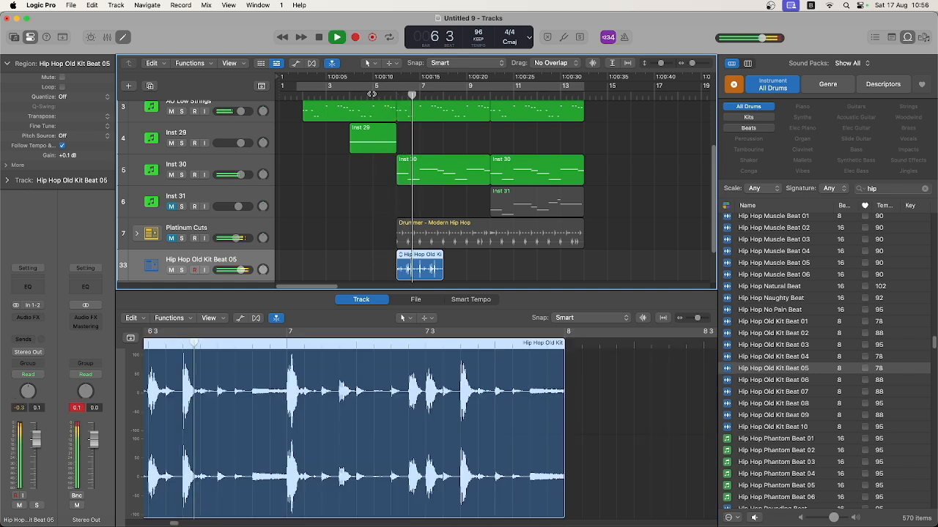
Swap the loop region at bar 6 to Hip Hop Old Kit Beat 01 and restart playback
{"action": "left_click", "coordinate": [400, 255]}
{"action": "left_click", "coordinate": [407, 260]}
{"action": "key", "text": "space"}
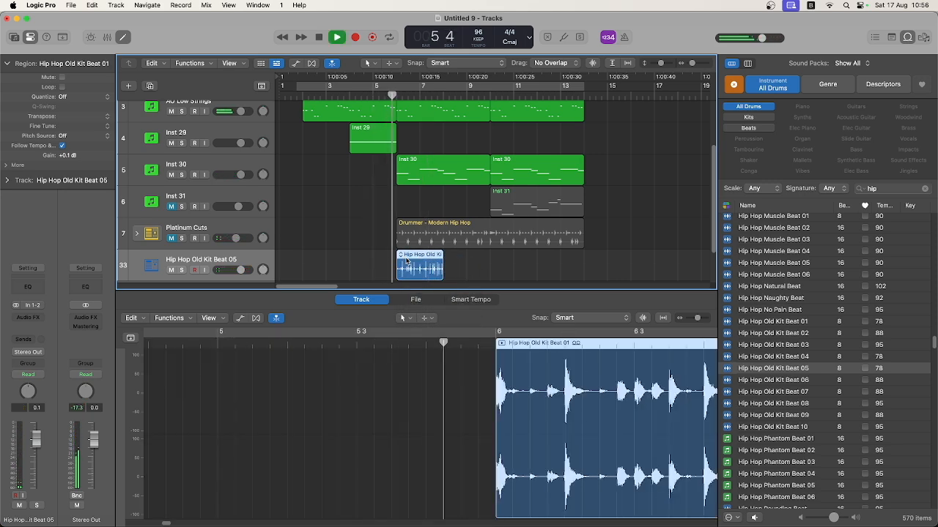
Play the arrangement from before bar 4 through the new drum loop, and delete the loop region at bar 6
{"action": "left_click", "coordinate": [341, 95]}
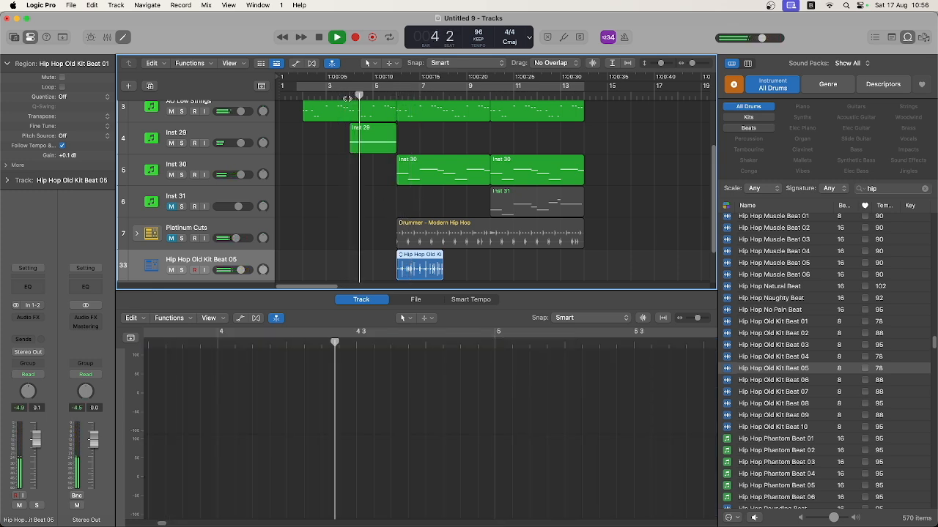
{"action": "scroll", "coordinate": [373, 184], "scroll_direction": "up", "scroll_amount": 2}
{"action": "scroll", "coordinate": [373, 184], "scroll_direction": "down", "scroll_amount": 2}
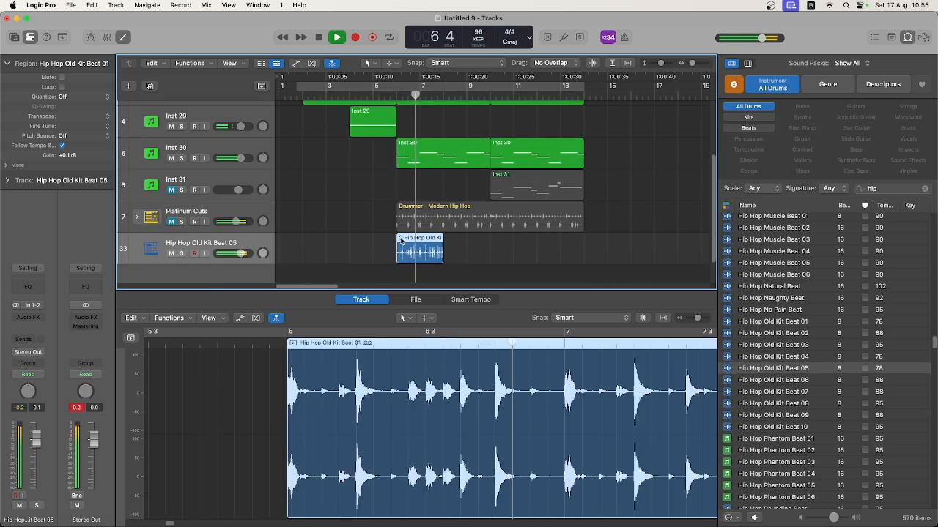
{"action": "key", "text": "space"}
{"action": "key", "text": "Delete"}
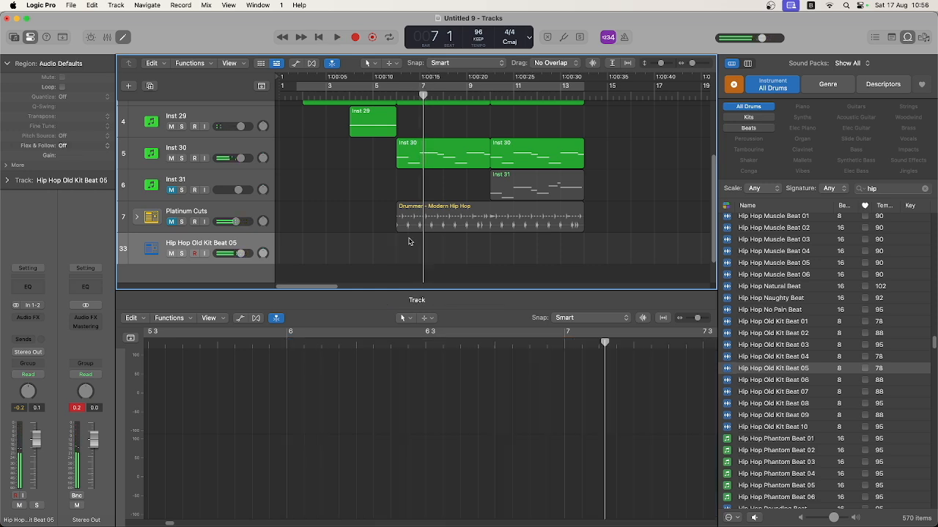
Preview Hip Hop Titanium Beat 01 and Hip Hop Steady Beat 16 further down the loop list
{"action": "scroll", "coordinate": [824, 414], "scroll_direction": "down", "scroll_amount": 15}
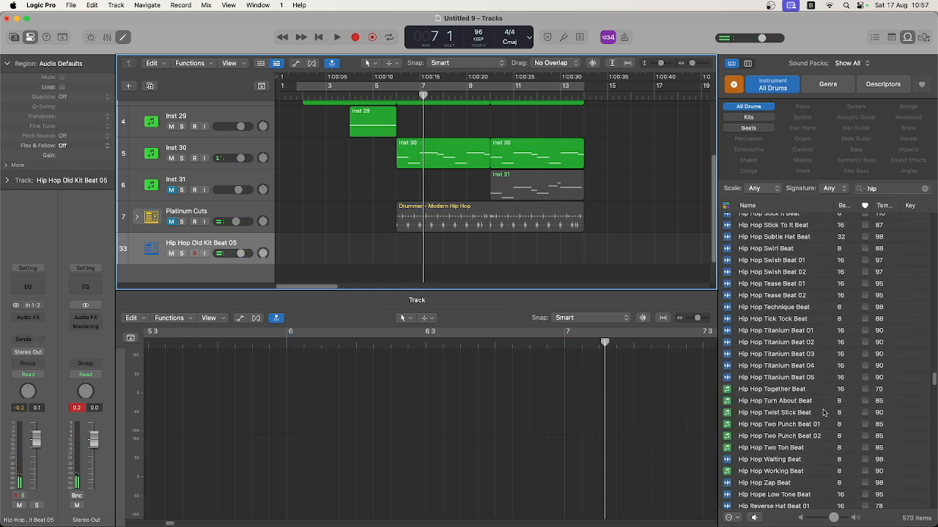
{"action": "left_click", "coordinate": [729, 336]}
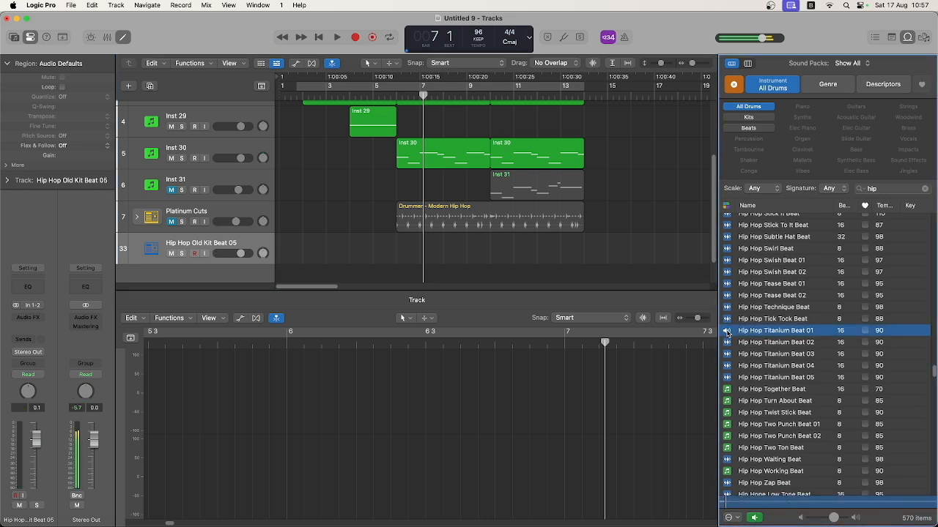
{"action": "left_click", "coordinate": [727, 334]}
{"action": "scroll", "coordinate": [735, 274], "scroll_direction": "up", "scroll_amount": 3}
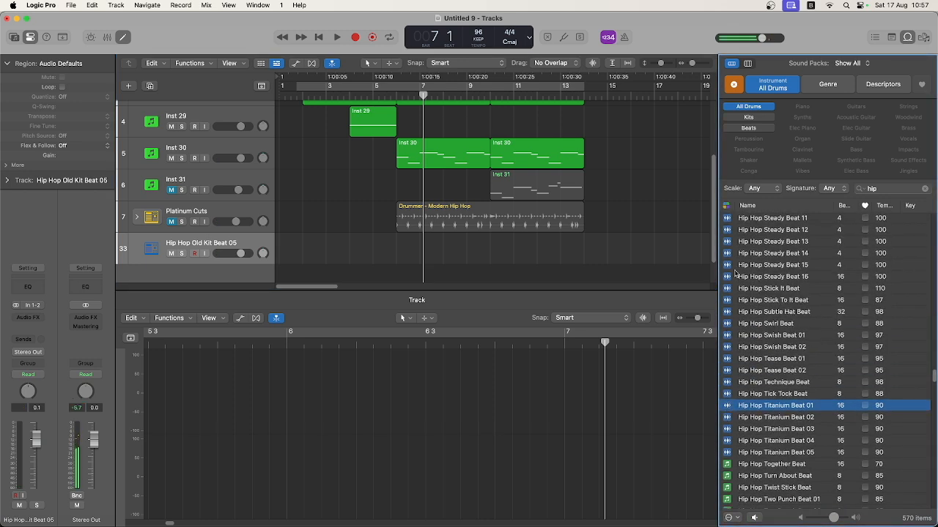
{"action": "left_click", "coordinate": [727, 277]}
{"action": "scroll", "coordinate": [728, 282], "scroll_direction": "up", "scroll_amount": 2}
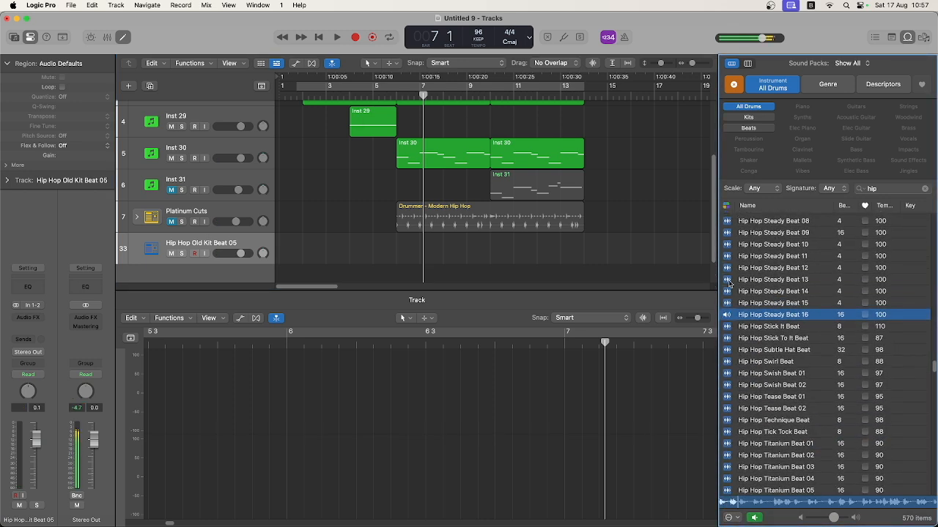
Audition the loops Hip Hop Steady Beat 01 through Hip Hop Steady Beat 05
{"action": "scroll", "coordinate": [730, 283], "scroll_direction": "up", "scroll_amount": 5}
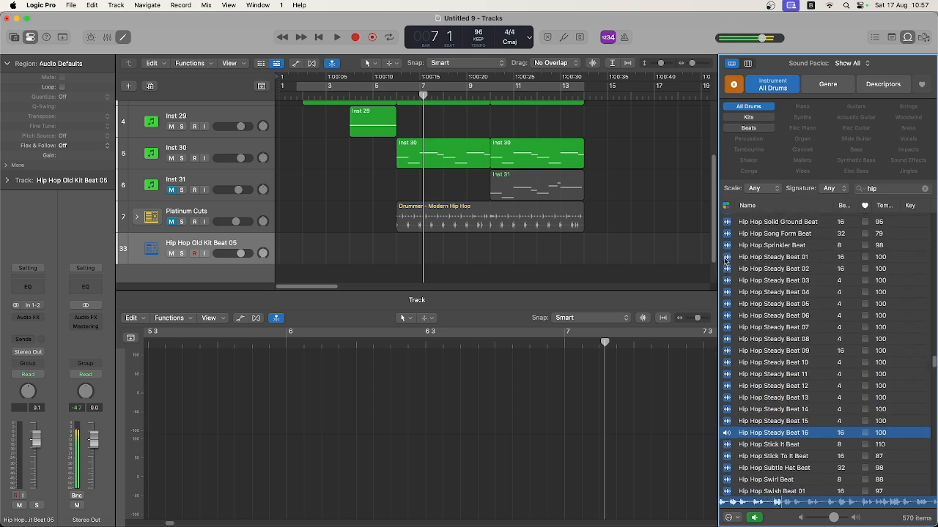
{"action": "left_click", "coordinate": [726, 258]}
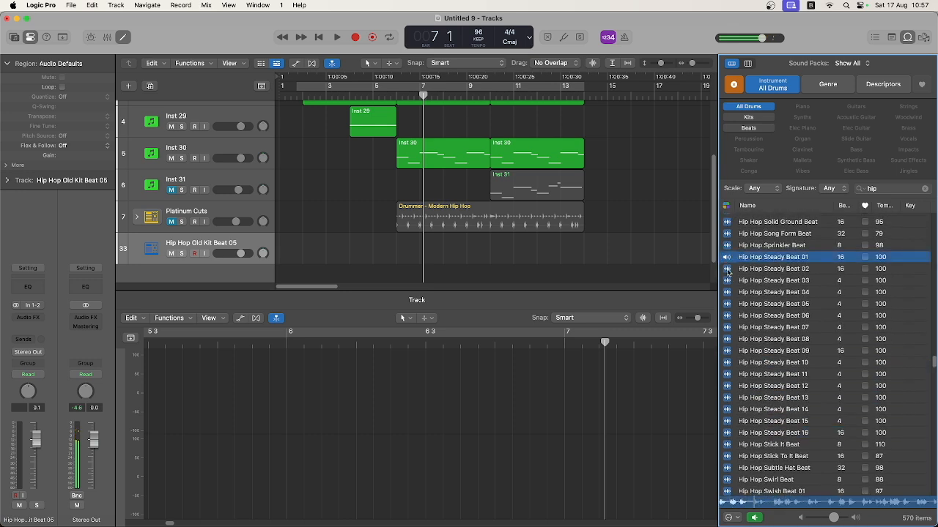
{"action": "left_click", "coordinate": [727, 269]}
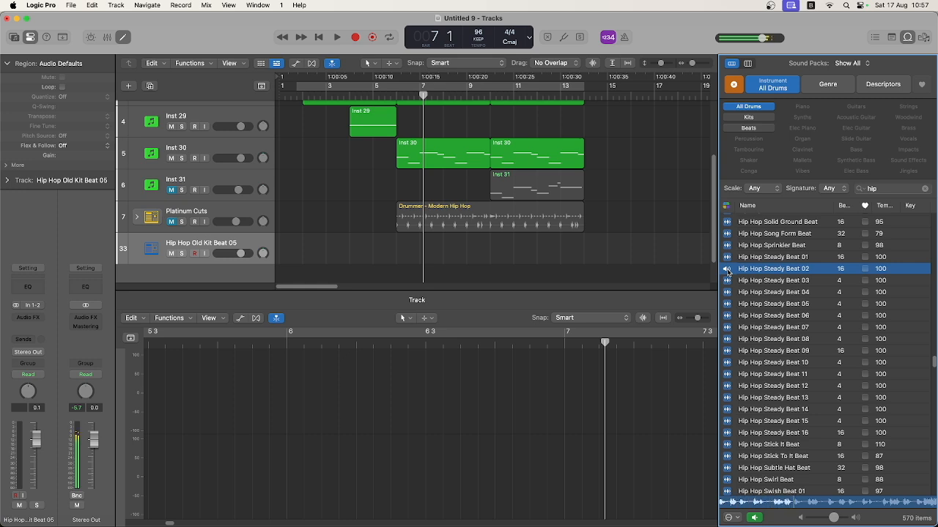
{"action": "left_click", "coordinate": [728, 281]}
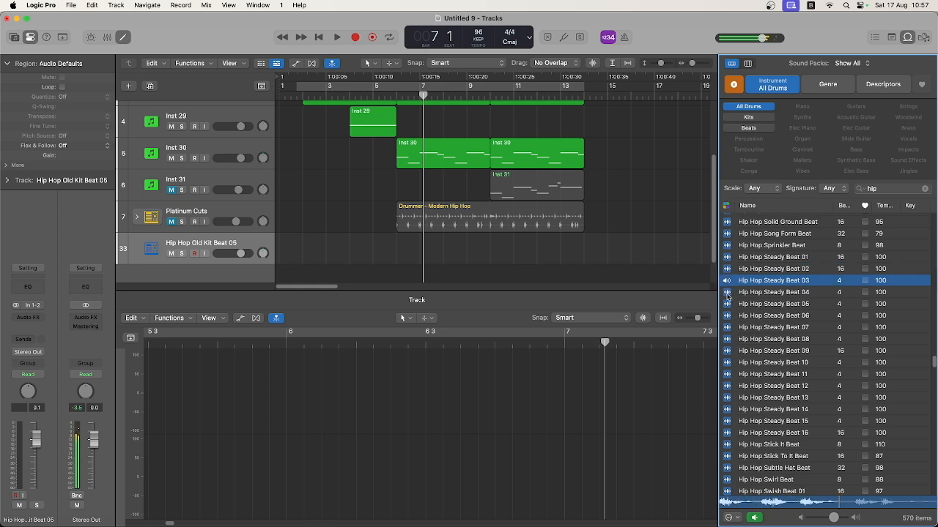
{"action": "left_click", "coordinate": [727, 293]}
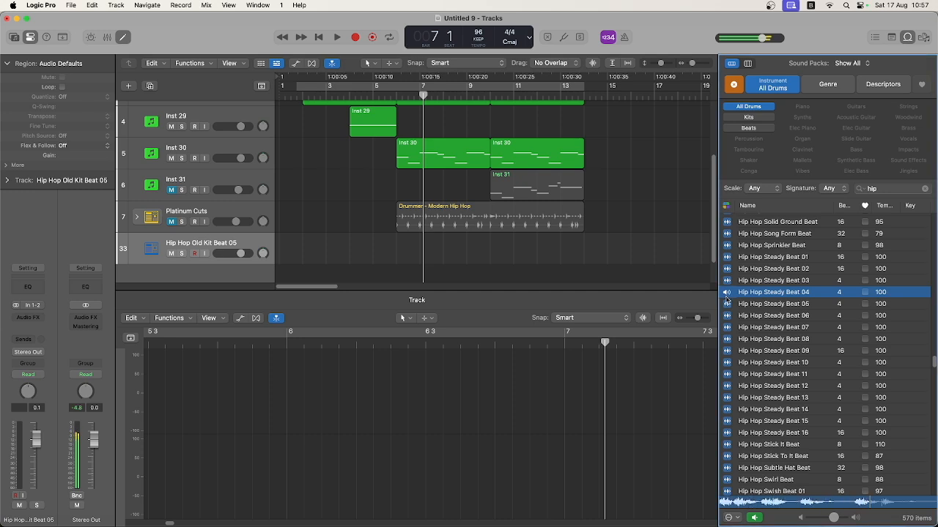
{"action": "left_click", "coordinate": [728, 304]}
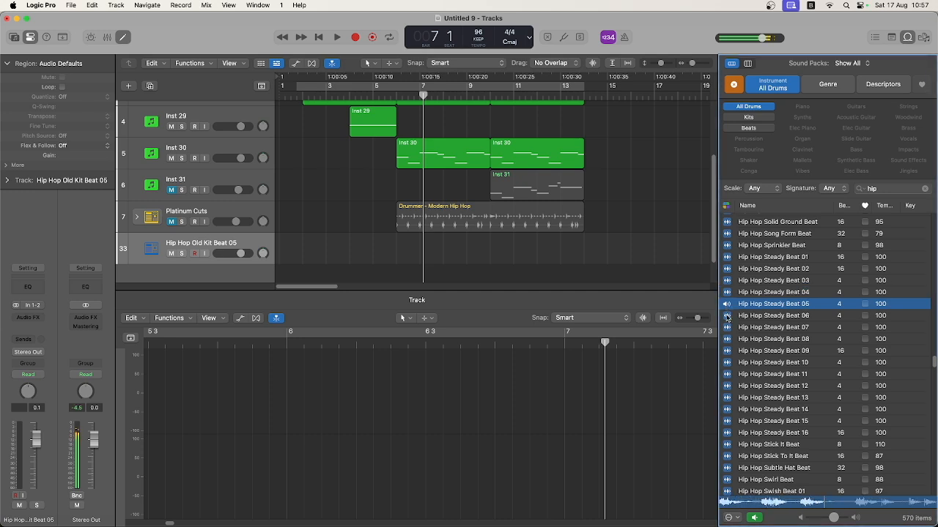
{"action": "left_click", "coordinate": [727, 306]}
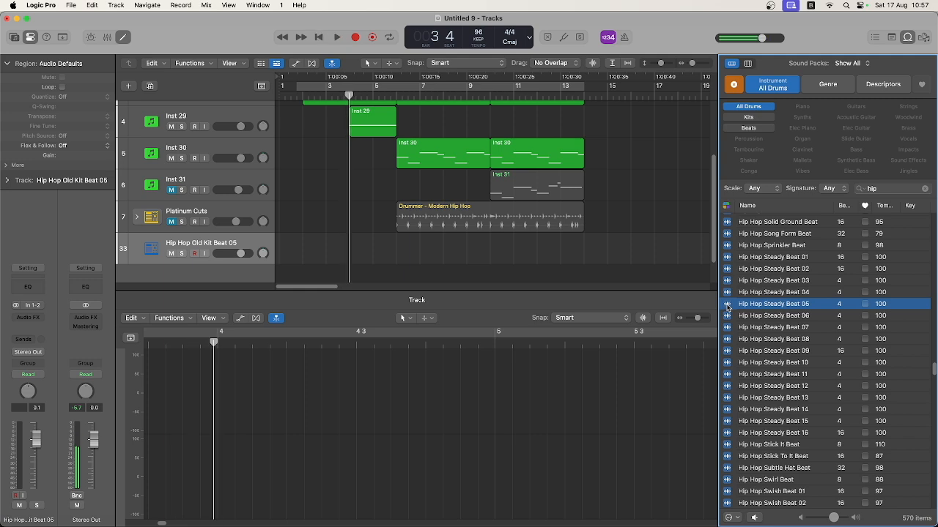
Place the Hip Hop Steady Beat 05 loop at bar 6 on the empty audio track and play it back
{"action": "left_click_drag", "start_coordinate": [617, 294], "coordinate": [398, 253]}
{"action": "key", "text": "space"}
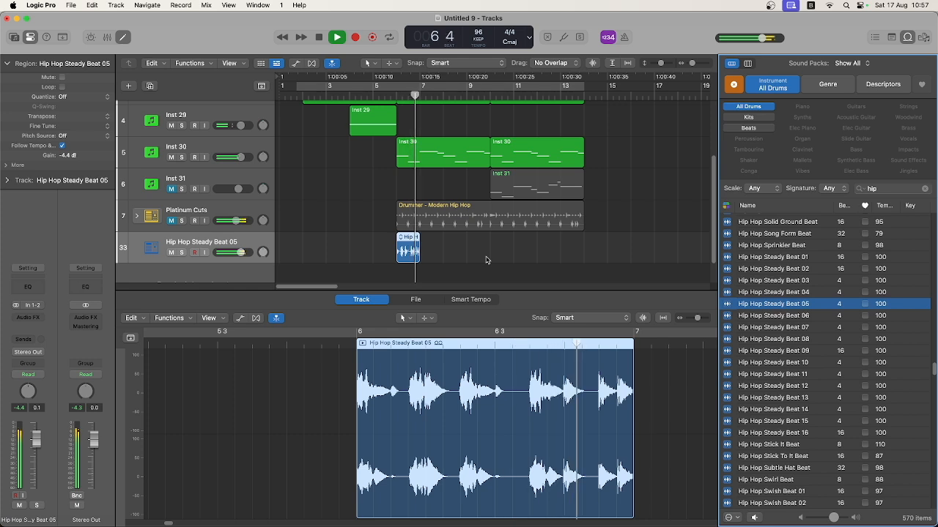
{"action": "key", "text": "space"}
Duplicate the Hip Hop Steady Beat 05 region until four consecutive copies fill bars 6 through 9
{"action": "left_click_drag", "start_coordinate": [406, 238], "coordinate": [432, 235]}
{"action": "key", "text": "space"}
{"action": "left_click", "coordinate": [409, 238], "text": "shift"}
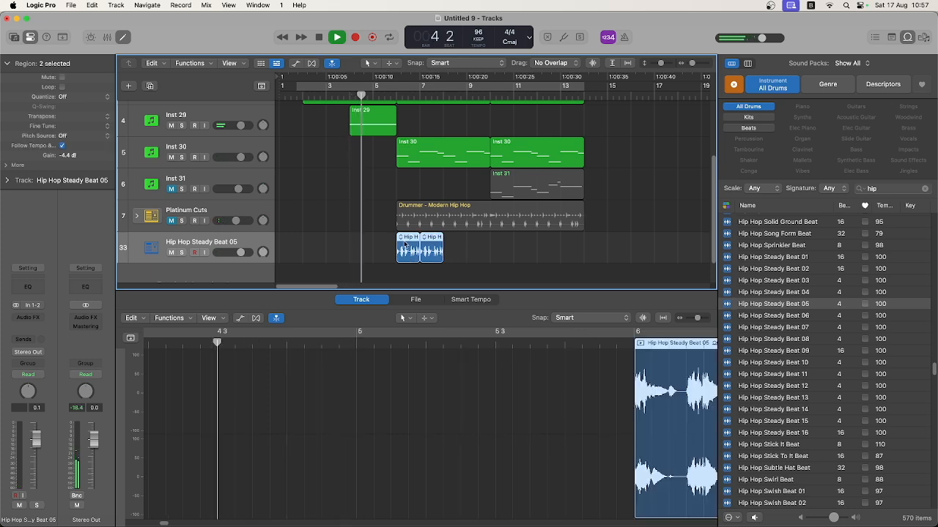
{"action": "left_click_drag", "start_coordinate": [407, 238], "coordinate": [454, 244]}
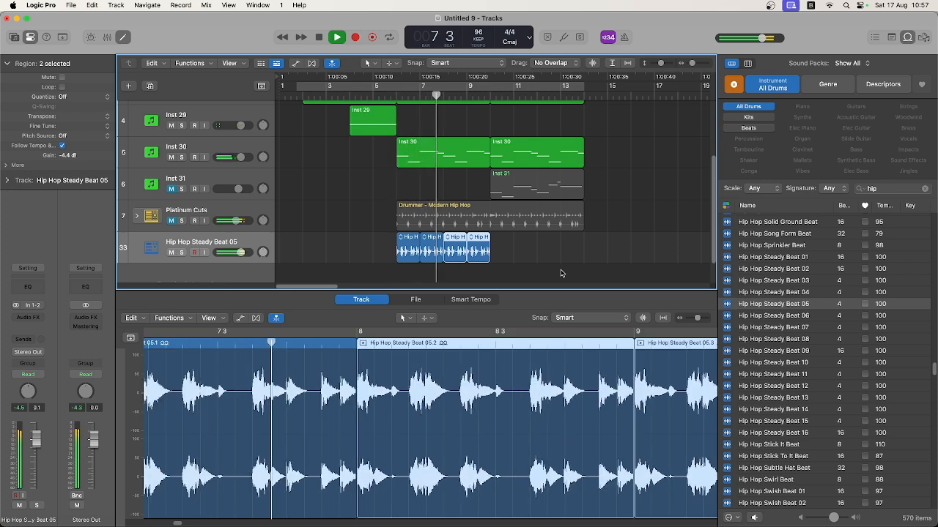
{"action": "key", "text": "space"}
Switch the second drum loop region, at bar 7, to Hip Hop Steady Beat 03
{"action": "left_click", "coordinate": [524, 245]}
{"action": "left_click", "coordinate": [433, 240]}
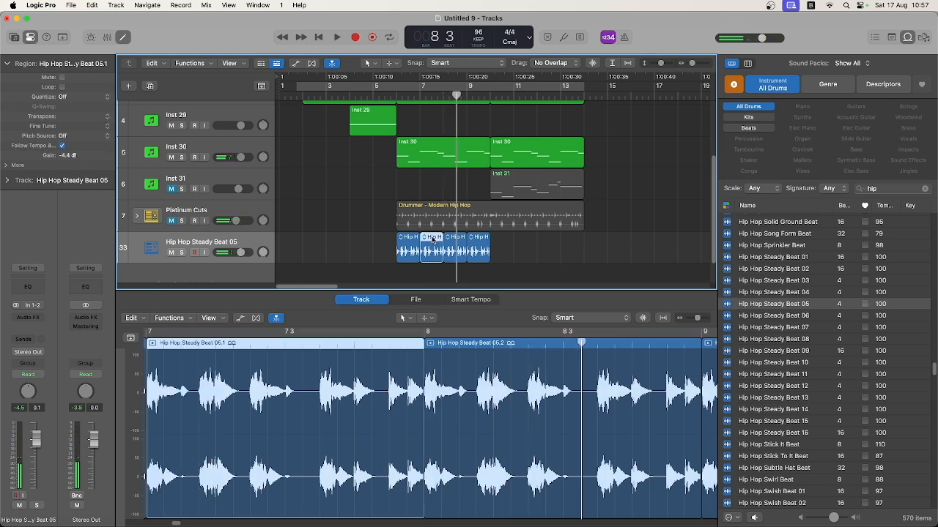
{"action": "left_click", "coordinate": [425, 239]}
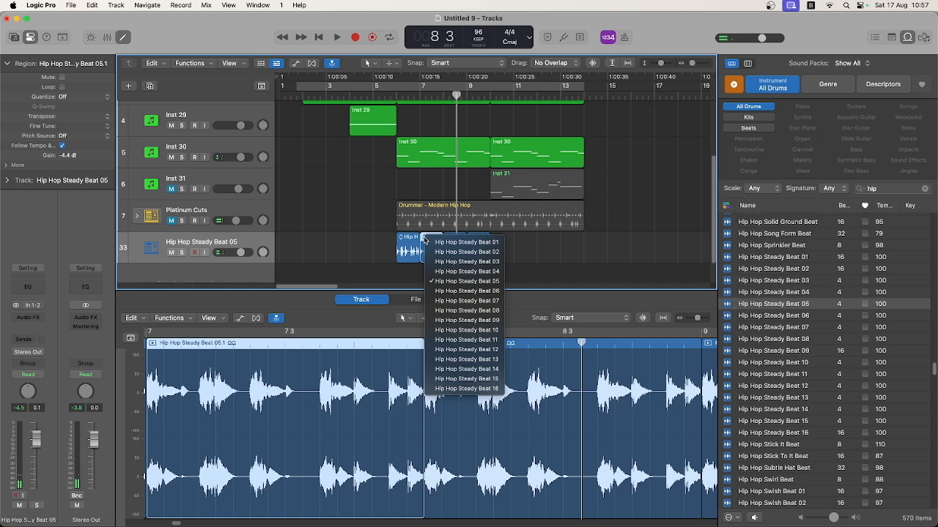
{"action": "left_click", "coordinate": [464, 262]}
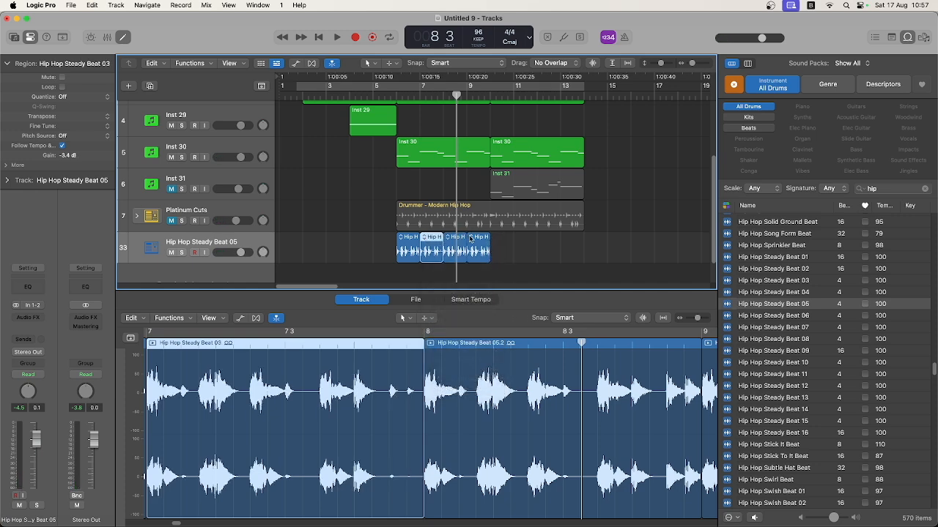
Try Hip Hop Steady Beat 09 in the fourth drum loop region, at bar 9, and play back the section
{"action": "left_click", "coordinate": [480, 242]}
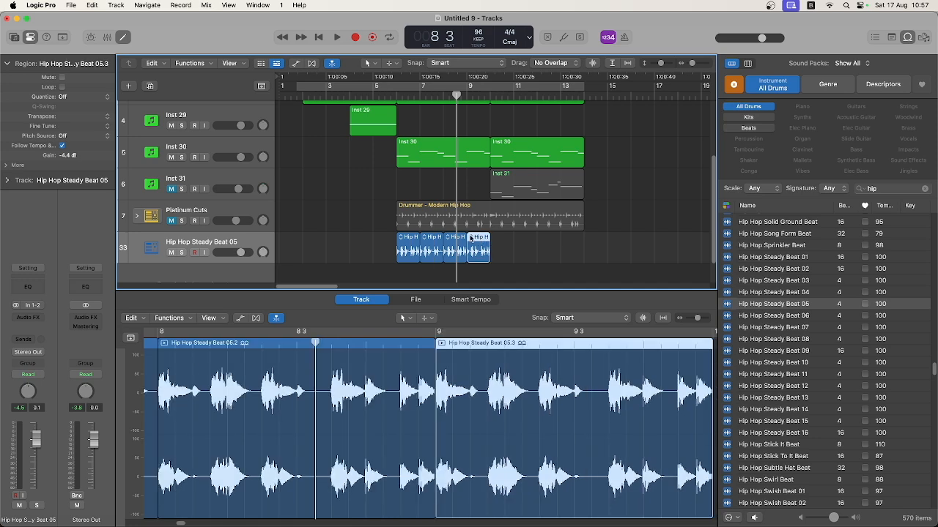
{"action": "left_click", "coordinate": [471, 238]}
{"action": "left_click", "coordinate": [500, 317]}
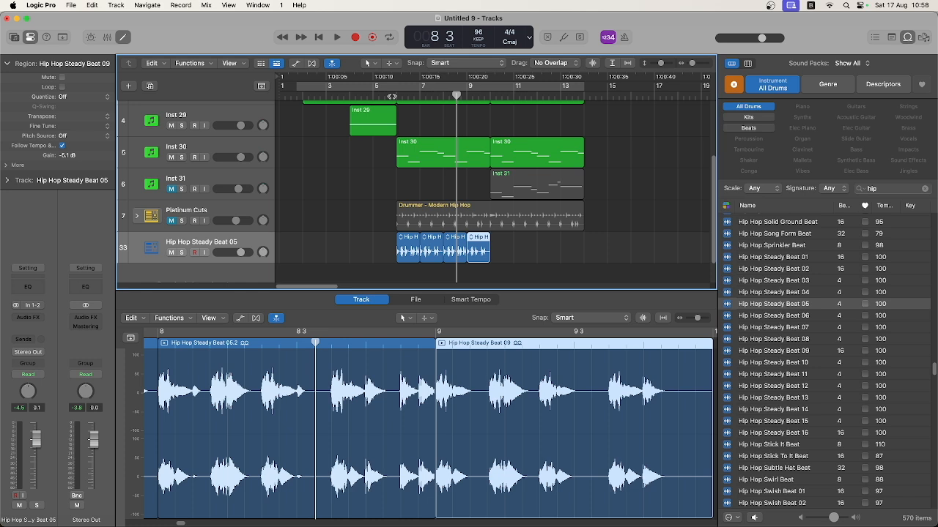
{"action": "double_click", "coordinate": [345, 96]}
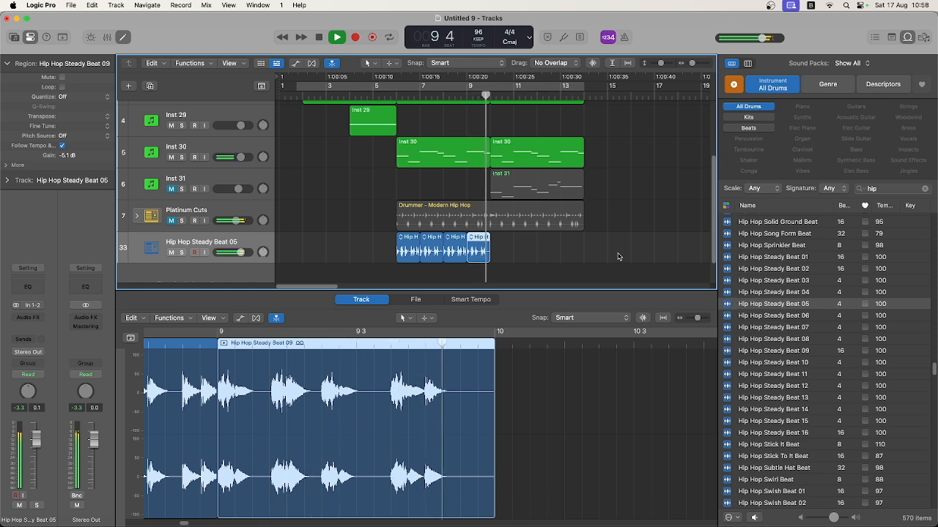
{"action": "key", "text": "space"}
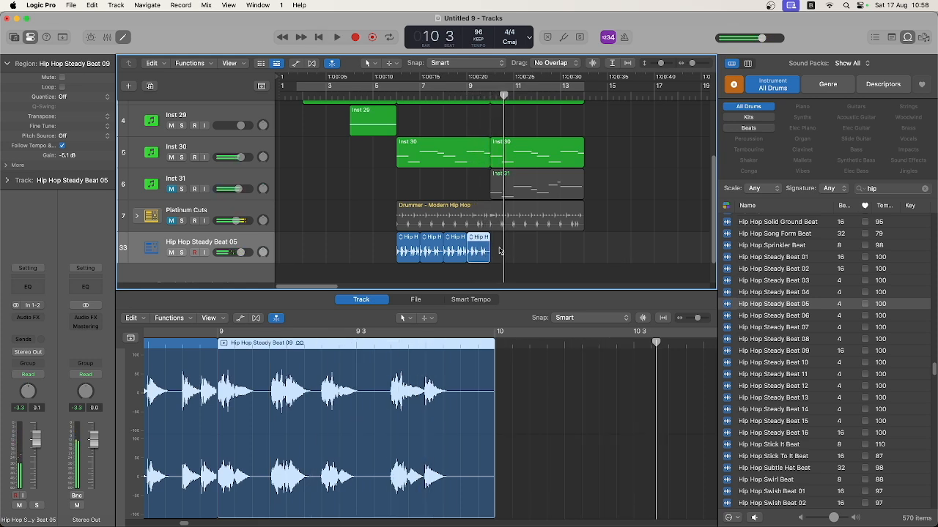
Try Hip Hop Steady Beat 11 and Hip Hop Steady Beat 13 in the region at bar 9, listening to the latter
{"action": "left_click", "coordinate": [471, 241]}
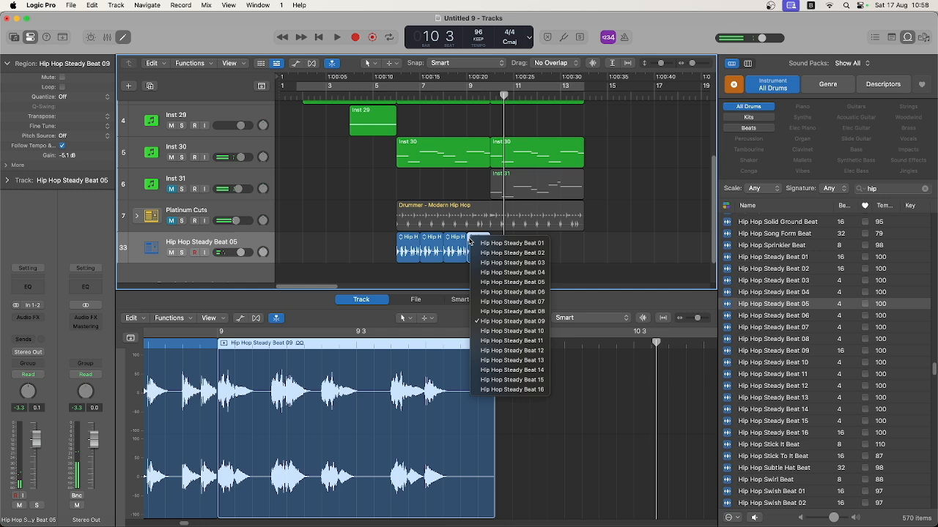
{"action": "left_click", "coordinate": [507, 342]}
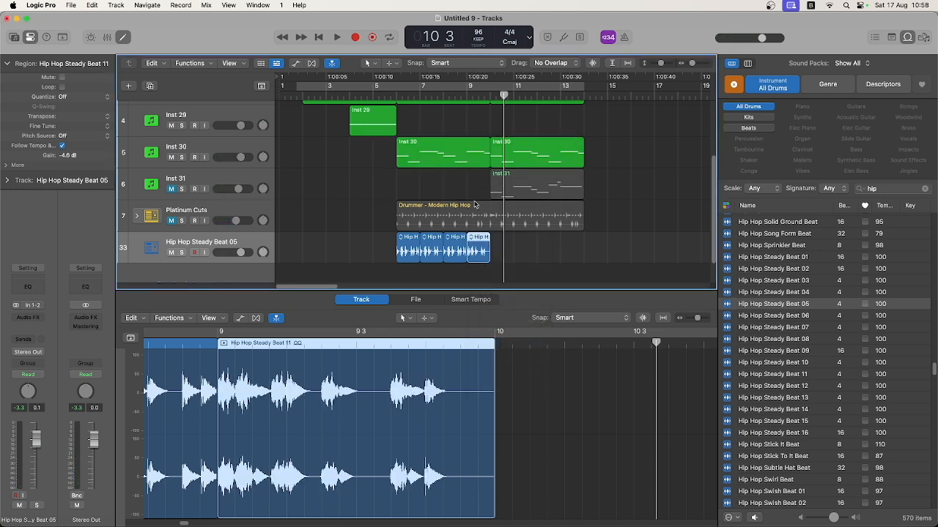
{"action": "left_click", "coordinate": [470, 238]}
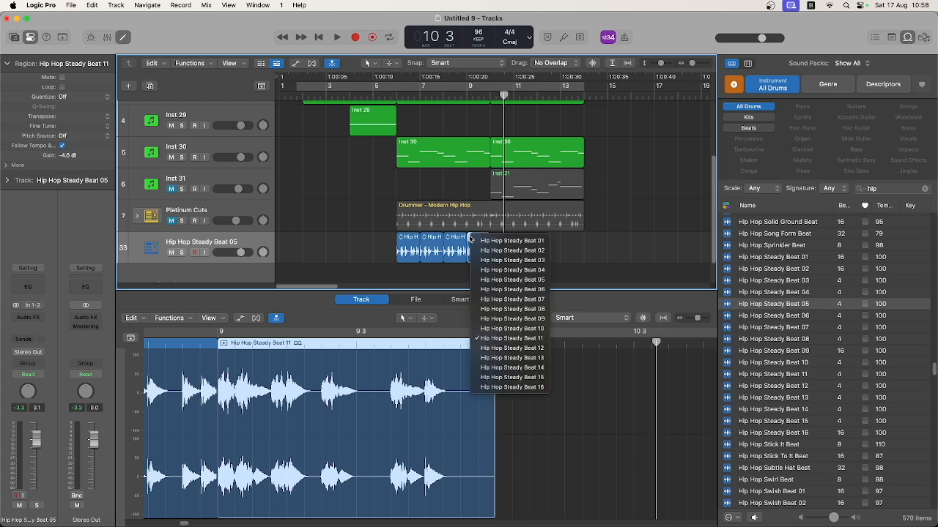
{"action": "left_click", "coordinate": [499, 359]}
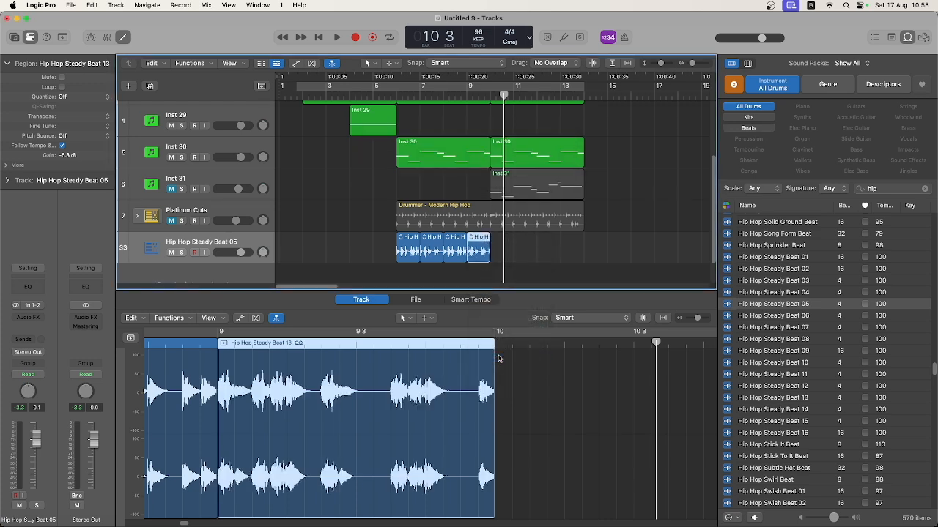
{"action": "key", "text": "space"}
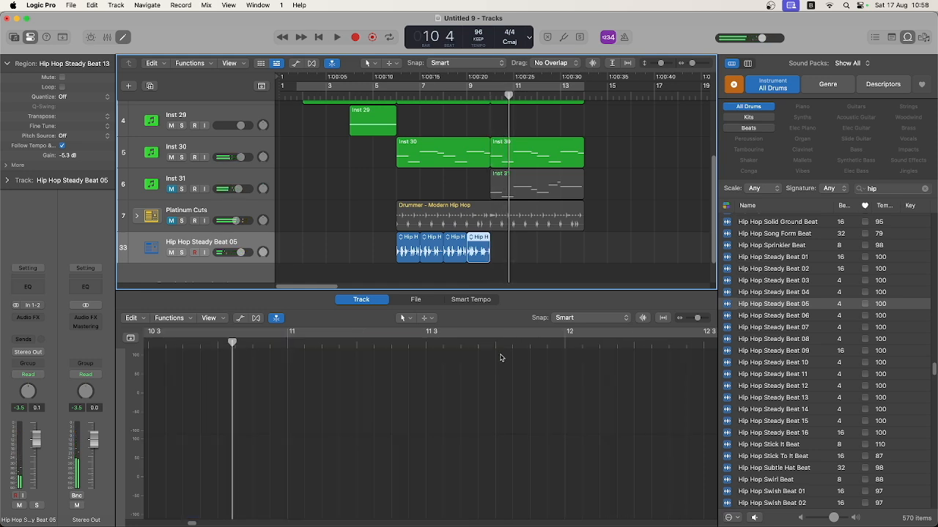
Switch the region at bar 9 to Hip Hop Steady Beat 15 and play the section from just before bar 6
{"action": "left_click", "coordinate": [472, 239]}
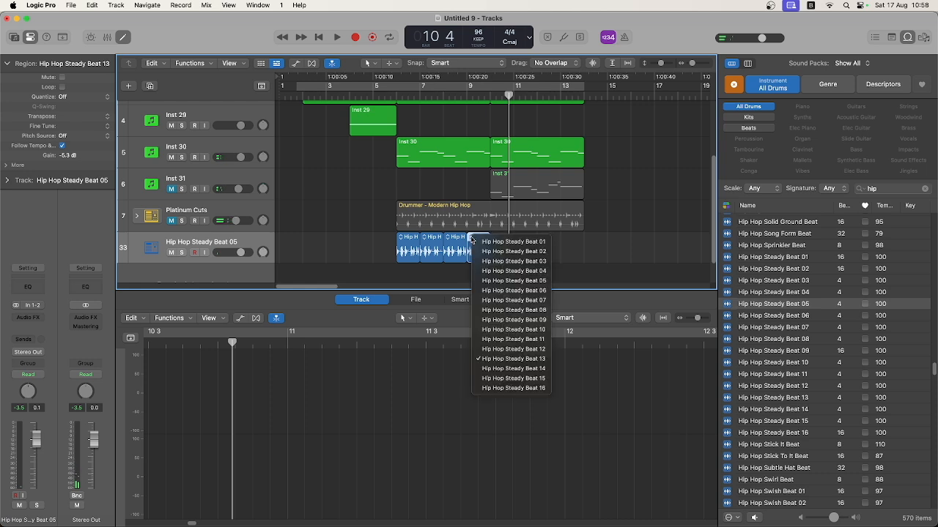
{"action": "left_click", "coordinate": [519, 370]}
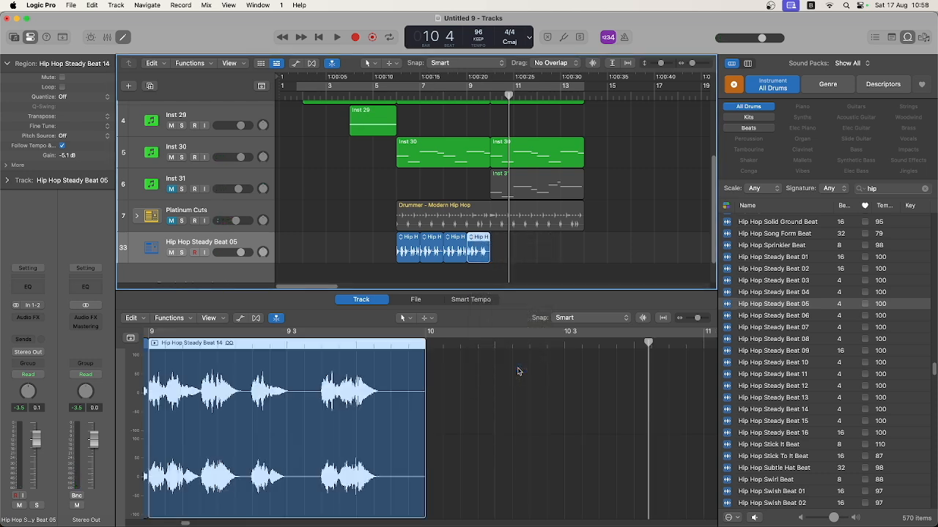
{"action": "left_click", "coordinate": [471, 239]}
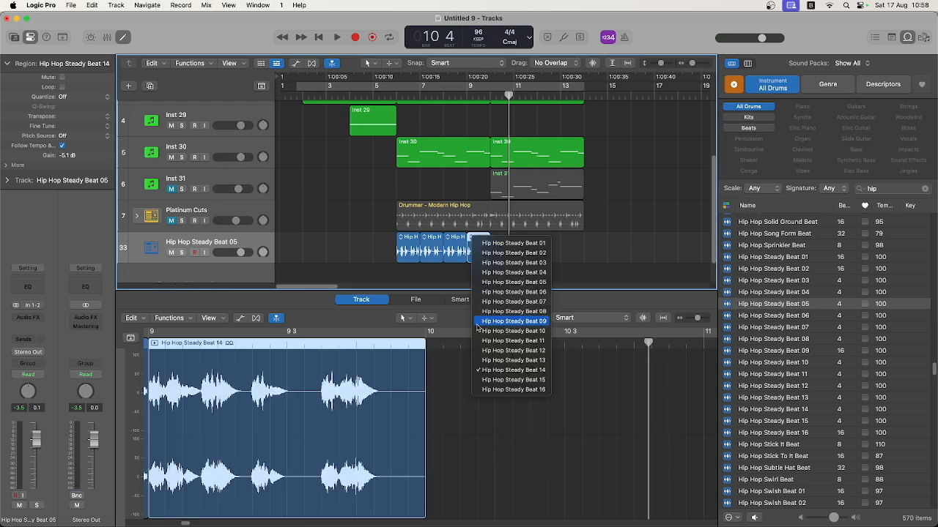
{"action": "left_click", "coordinate": [498, 381]}
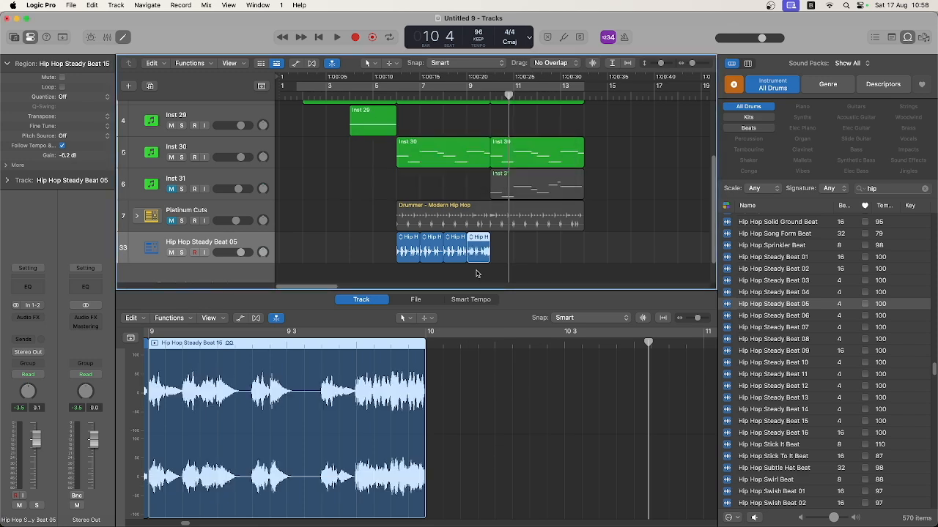
{"action": "left_click", "coordinate": [391, 97]}
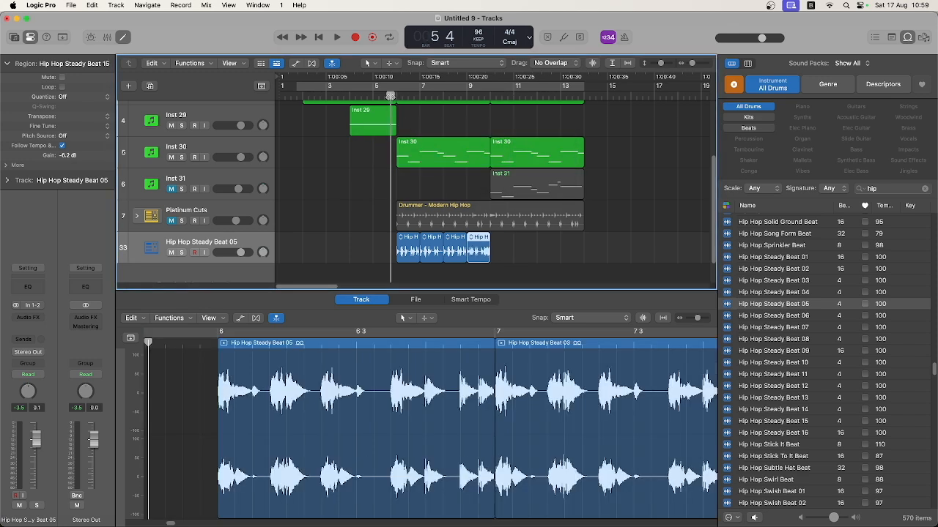
{"action": "key", "text": "space"}
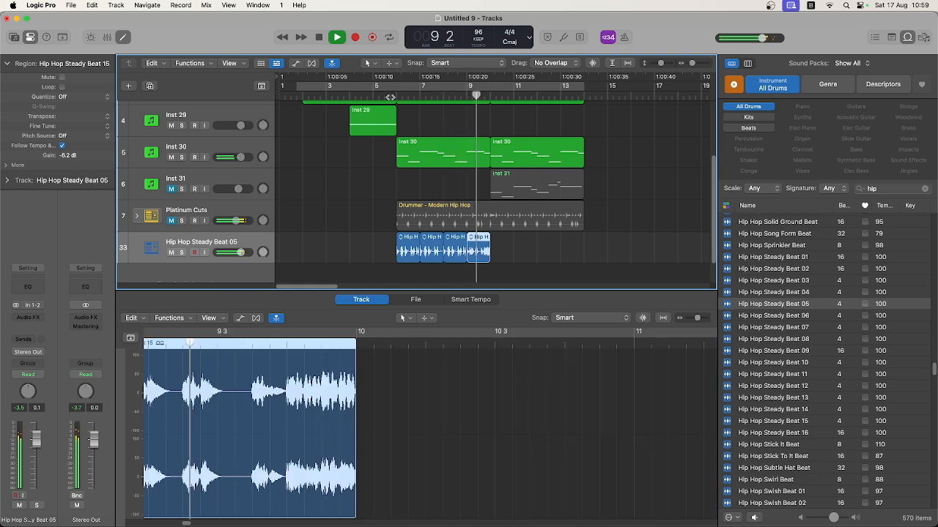
{"action": "key", "text": "space"}
Copy the four drum loop regions to bars 10 through 13 and switch the last copy to Hip Hop Steady Beat 13
{"action": "mouse_move", "coordinate": [516, 254]}
{"action": "left_mouse_down"}
{"action": "mouse_move", "coordinate": [410, 242]}
{"action": "mouse_move", "coordinate": [506, 239]}
{"action": "left_mouse_up"}
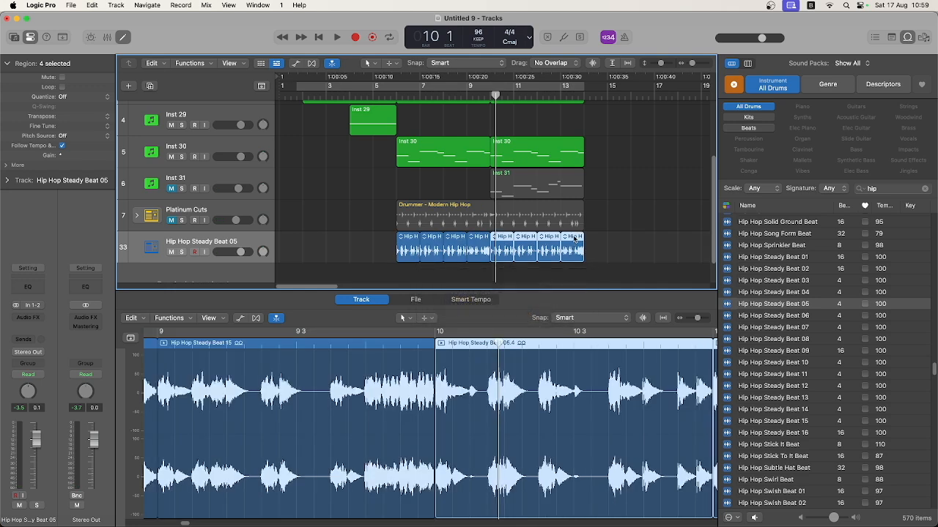
{"action": "left_click", "coordinate": [606, 254]}
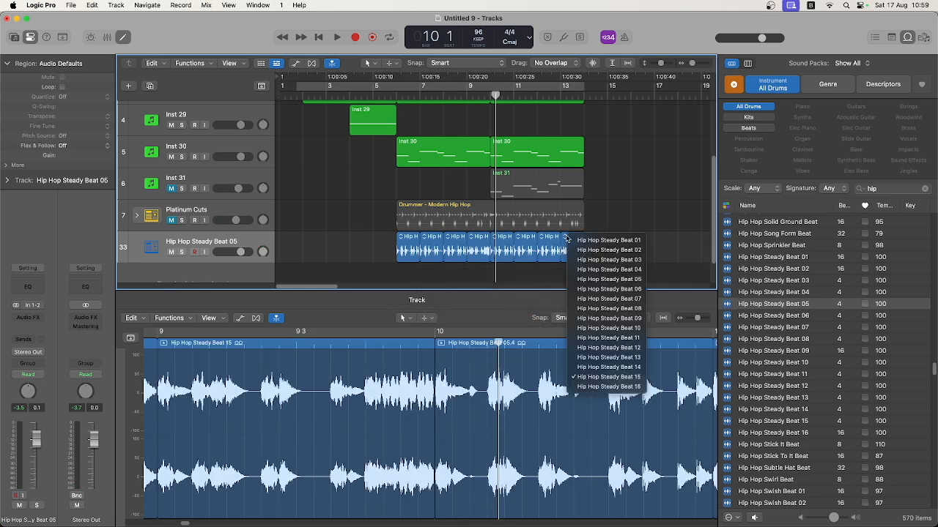
{"action": "left_click", "coordinate": [608, 348]}
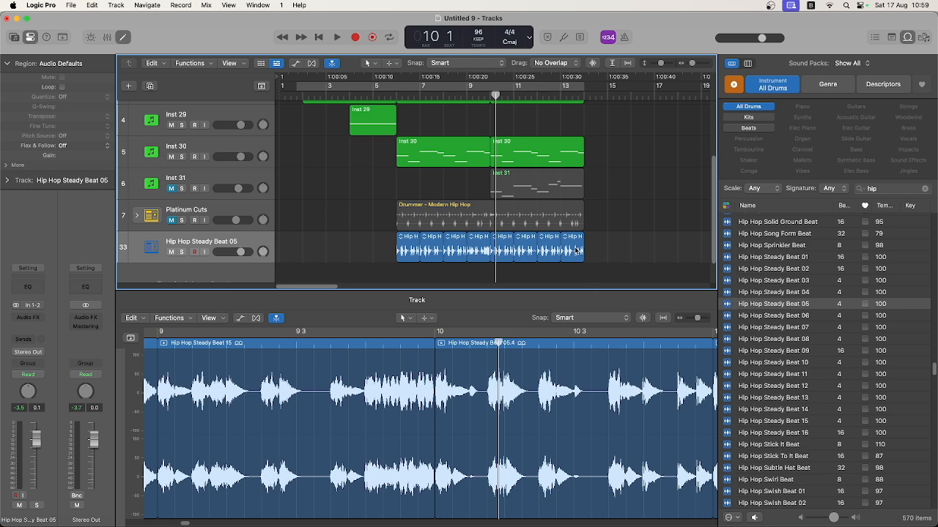
{"action": "left_click", "coordinate": [567, 237]}
{"action": "left_click", "coordinate": [594, 359]}
Hide the loop browser and play the arrangement with the Platinum Cuts track unmuted
{"action": "left_click", "coordinate": [909, 39]}
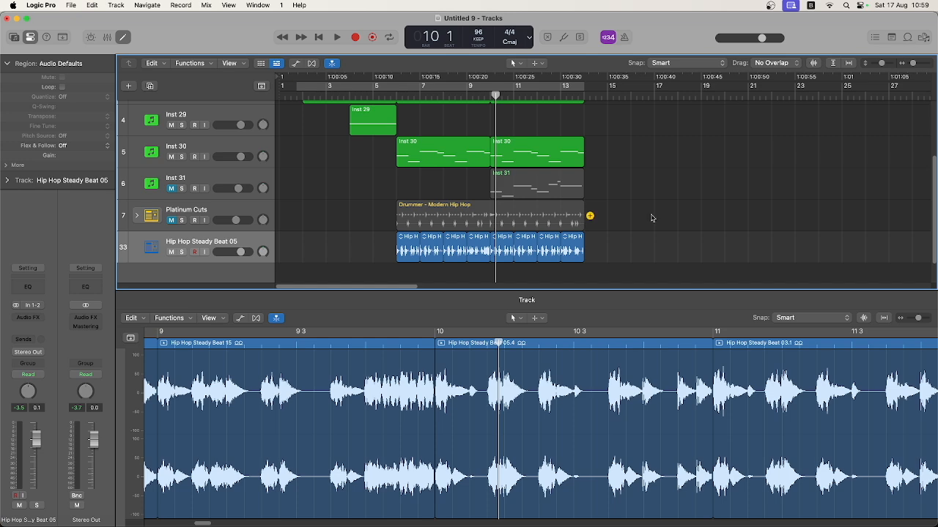
{"action": "scroll", "coordinate": [641, 219], "scroll_direction": "up", "scroll_amount": 4}
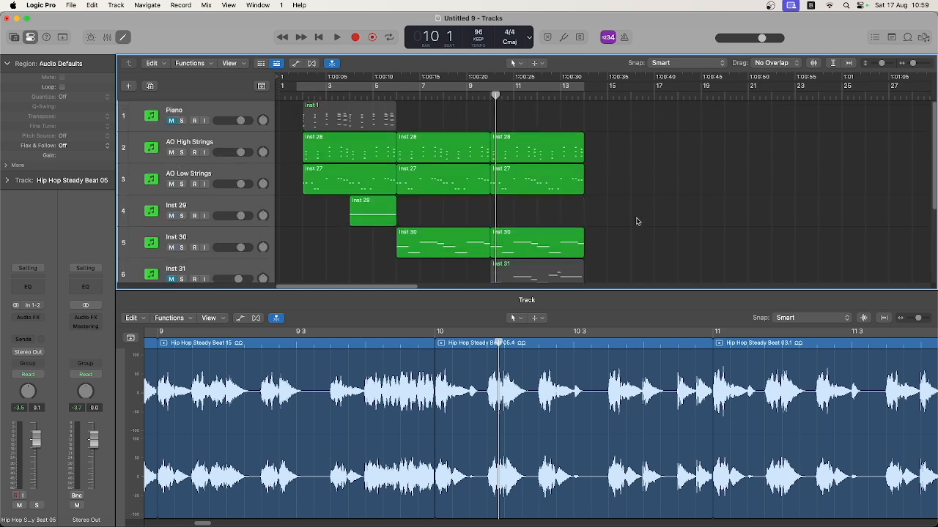
{"action": "scroll", "coordinate": [636, 222], "scroll_direction": "down", "scroll_amount": 4}
{"action": "left_click", "coordinate": [172, 191]}
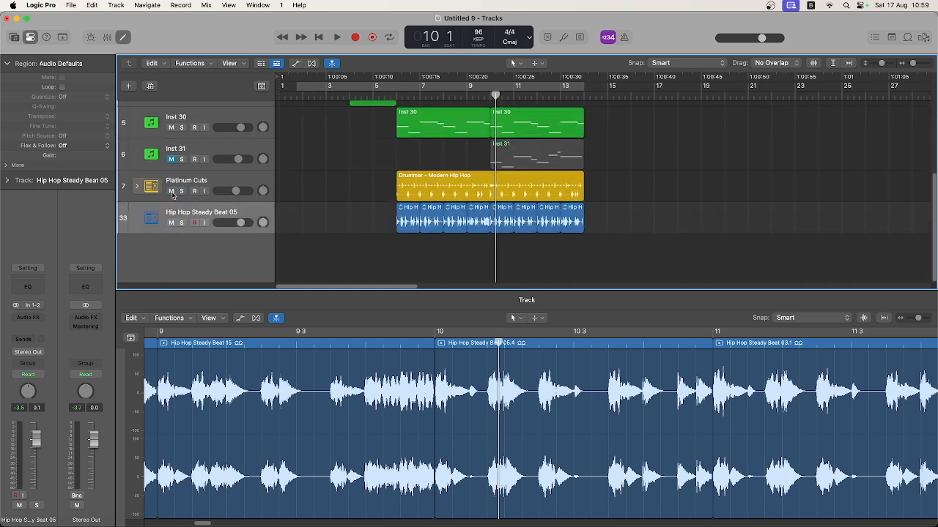
{"action": "key", "text": "space"}
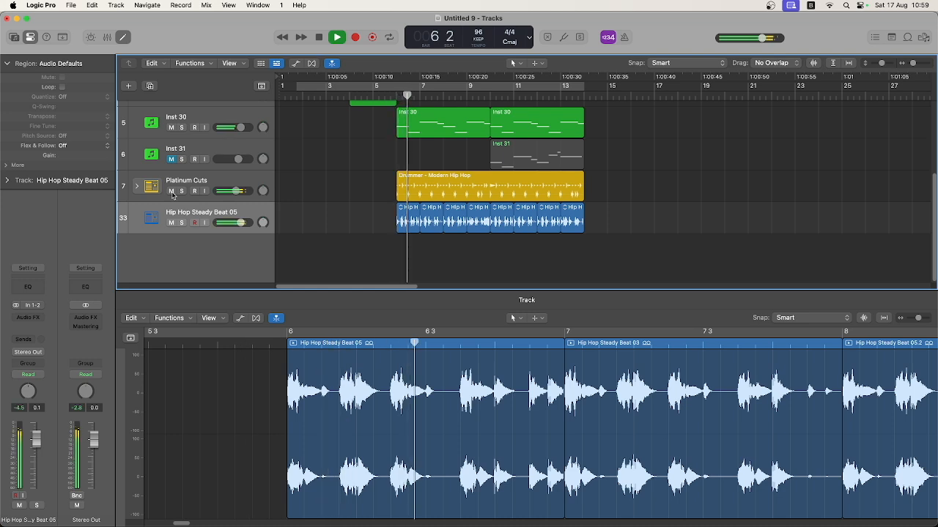
Toggle the Platinum Cuts track's mute during playback to compare the arrangement with and without it
{"action": "left_click", "coordinate": [221, 183]}
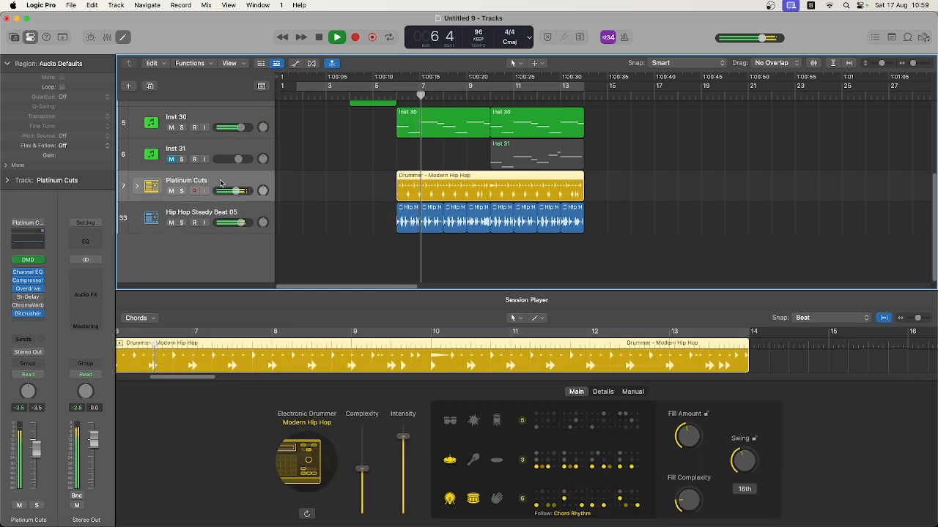
{"action": "left_click", "coordinate": [173, 191]}
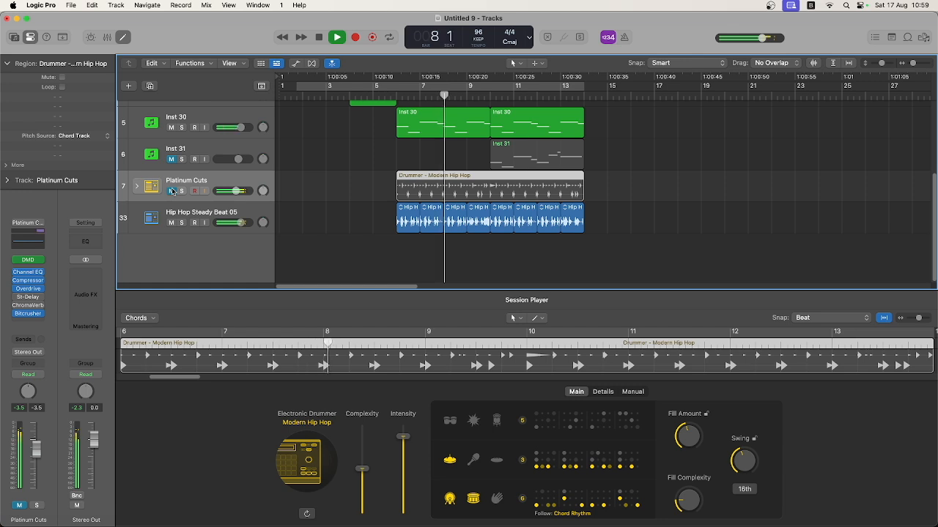
{"action": "left_click", "coordinate": [172, 192]}
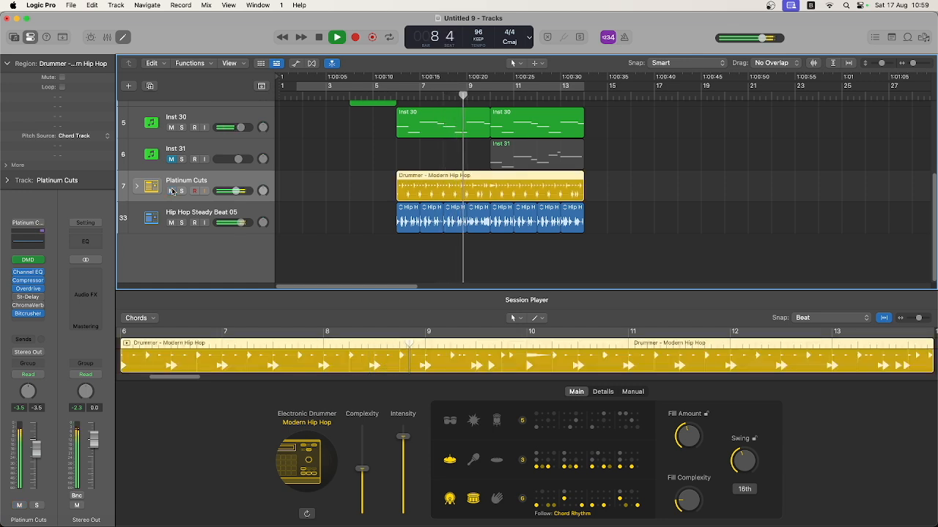
{"action": "left_click", "coordinate": [172, 191]}
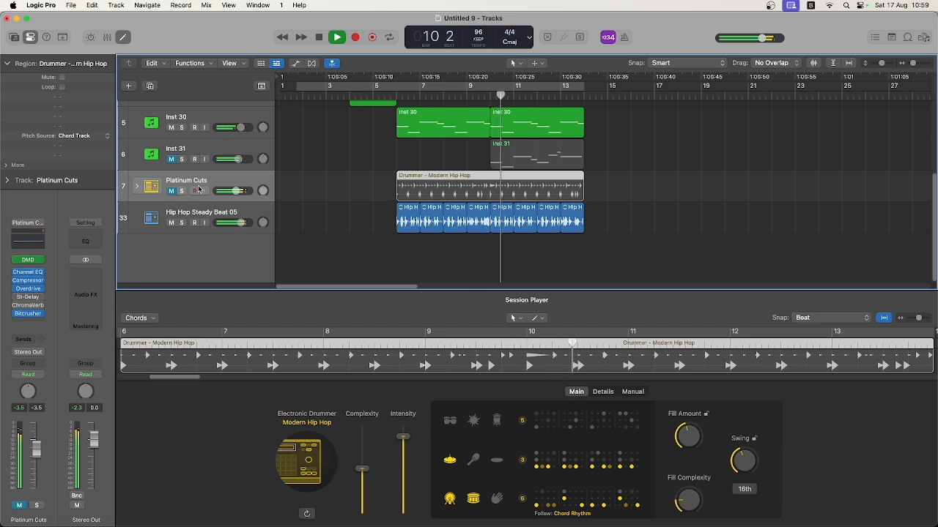
{"action": "left_click", "coordinate": [172, 191]}
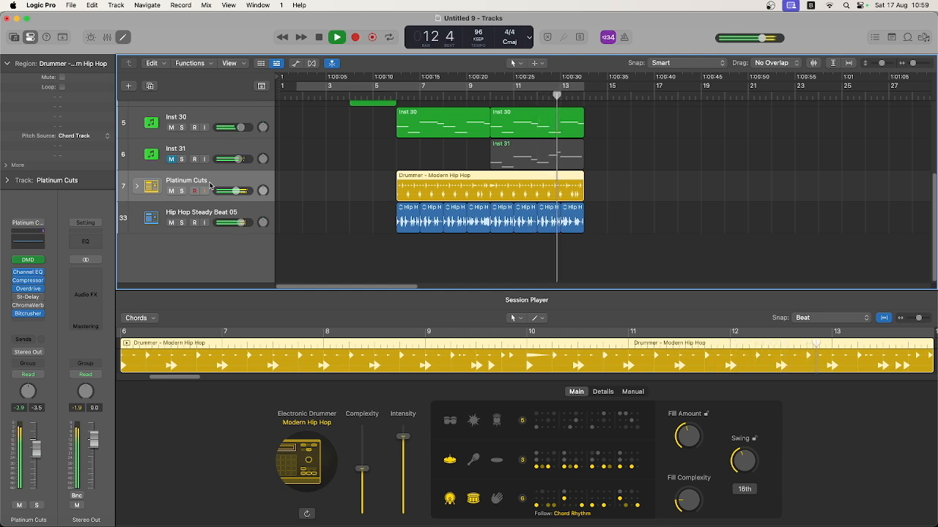
{"action": "key", "text": "space"}
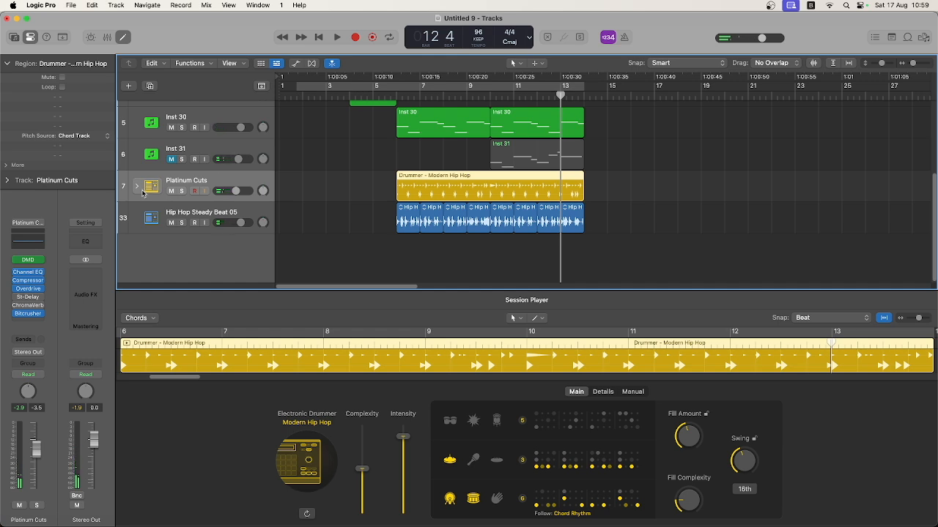
Turn off the kick and snare in the Platinum Cuts Drummer region, then audition the track soloed and restore the full mix
{"action": "left_click", "coordinate": [451, 501]}
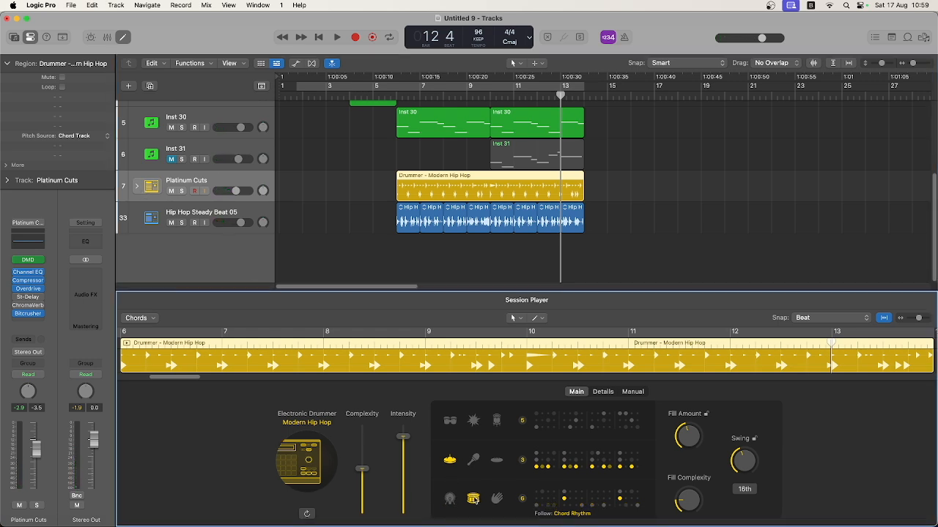
{"action": "left_click", "coordinate": [474, 499]}
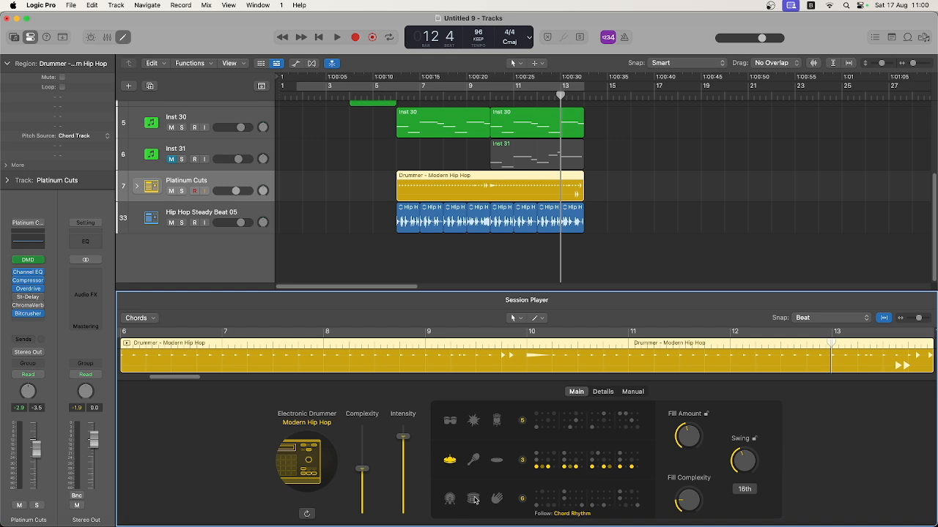
{"action": "left_click", "coordinate": [181, 191]}
{"action": "left_click", "coordinate": [474, 96]}
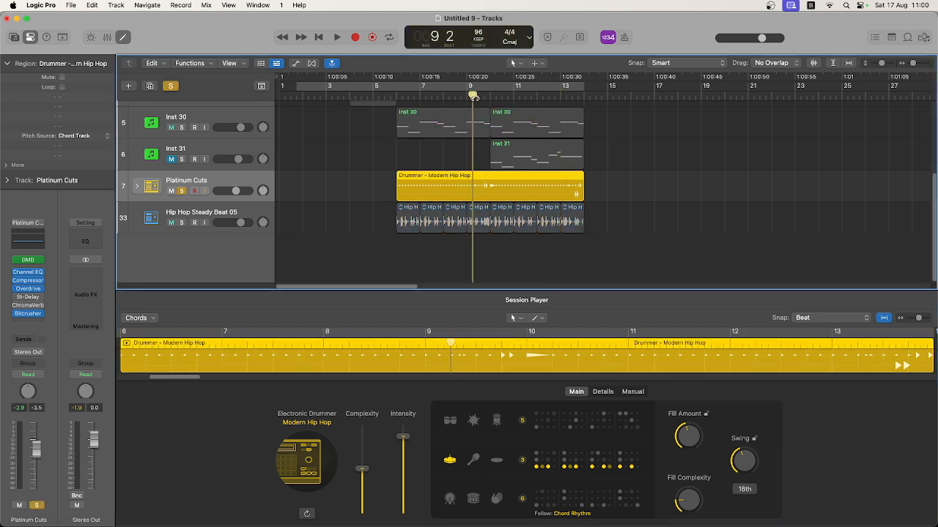
{"action": "key", "text": "space"}
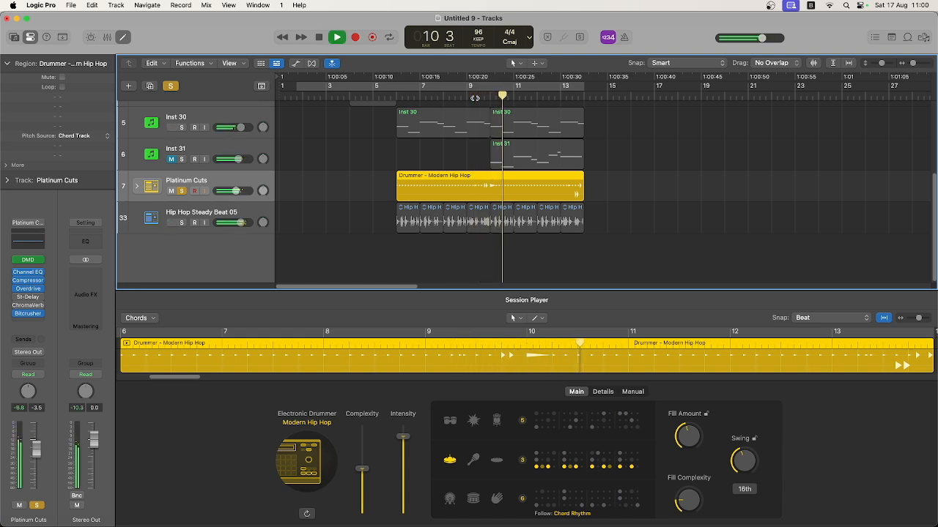
{"action": "left_click", "coordinate": [573, 96]}
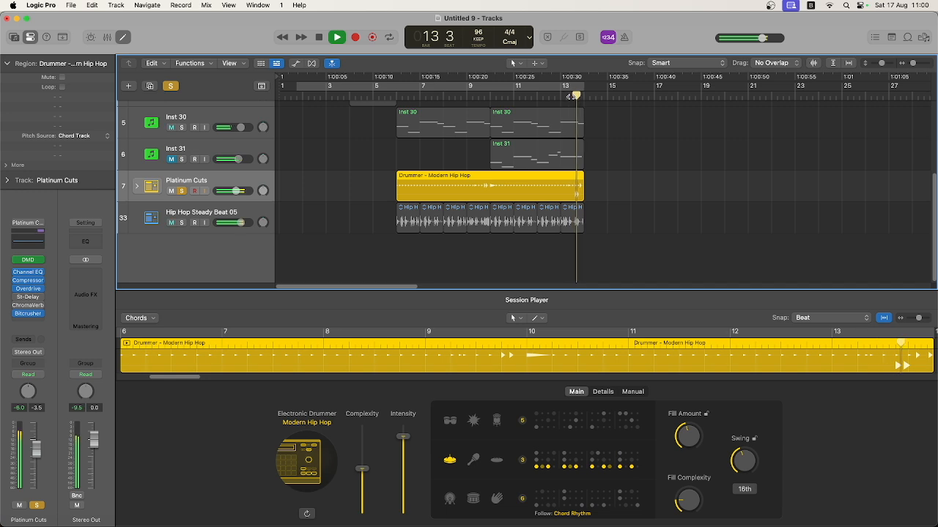
{"action": "left_click", "coordinate": [388, 96]}
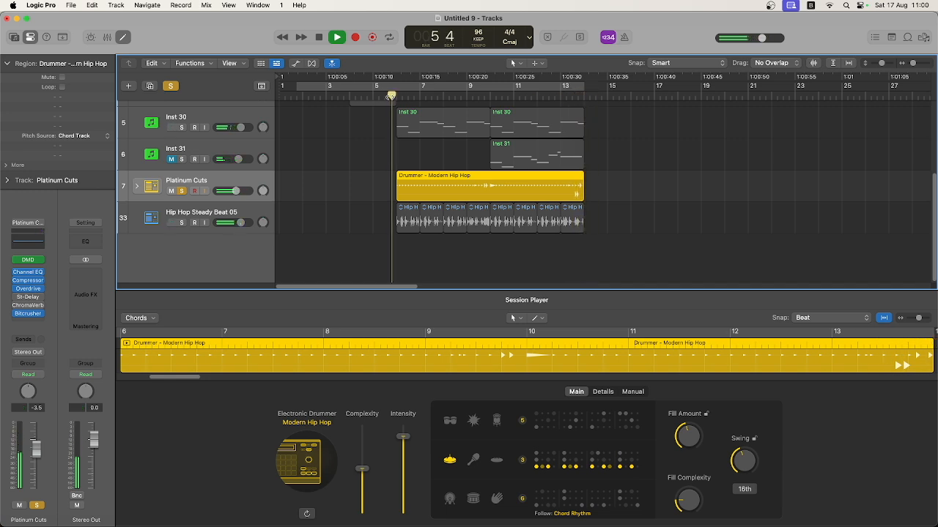
{"action": "left_click", "coordinate": [355, 96]}
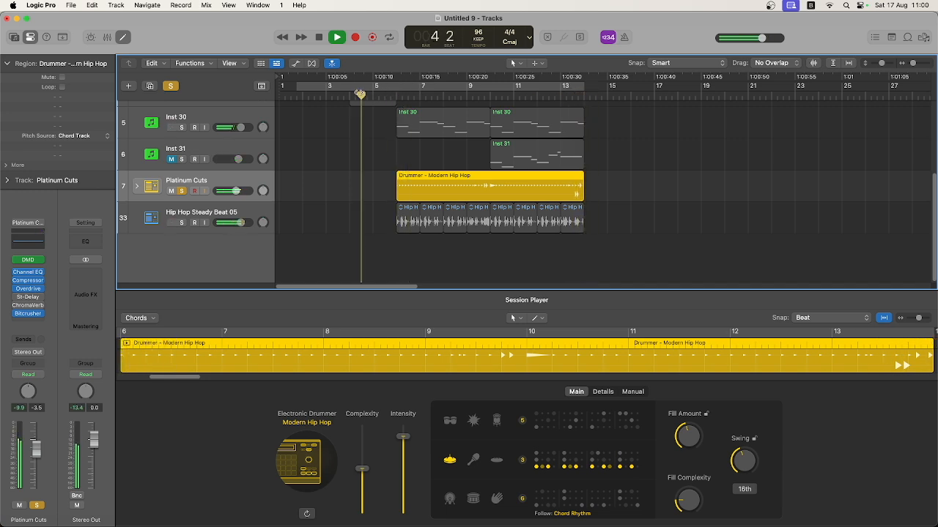
{"action": "left_click", "coordinate": [181, 192]}
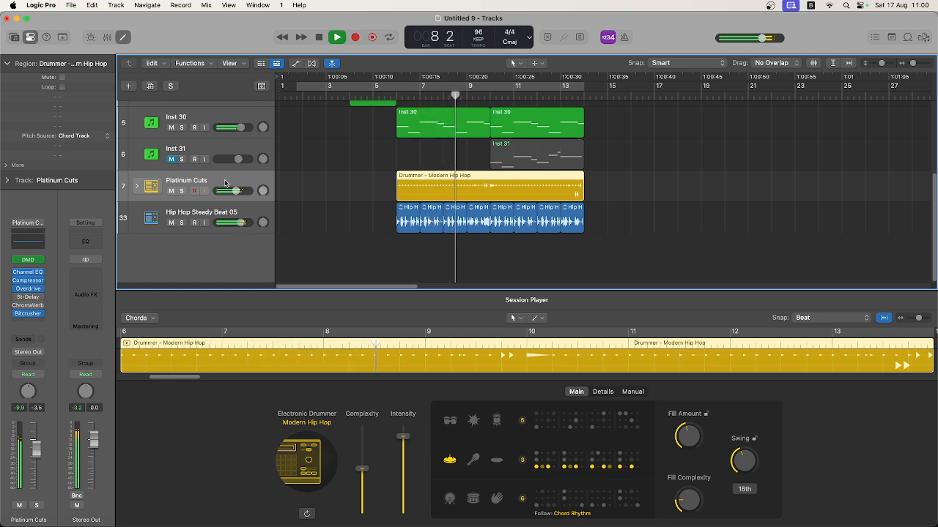
Lower the Hip Hop Steady Beat 05 track's volume slightly while listening to the arrangement
{"action": "left_click_drag", "start_coordinate": [241, 223], "coordinate": [237, 223]}
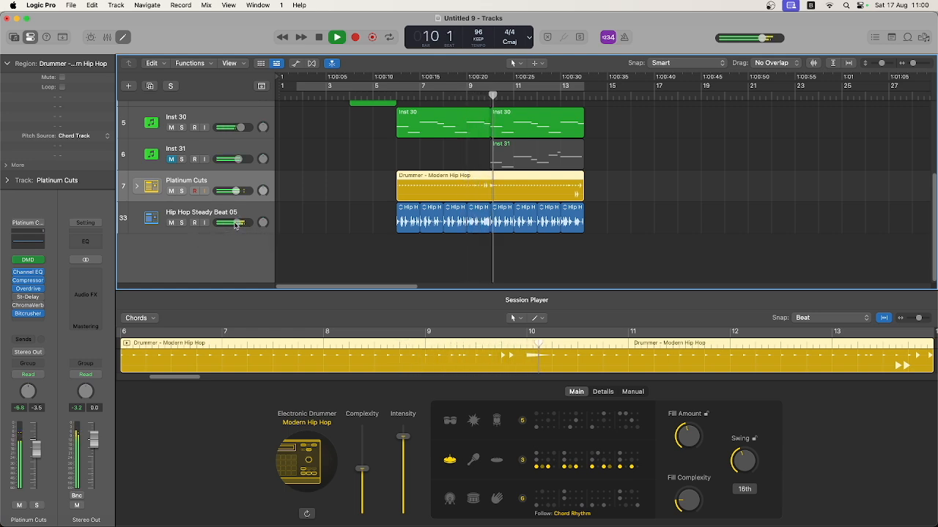
{"action": "left_click_drag", "start_coordinate": [236, 224], "coordinate": [235, 224]}
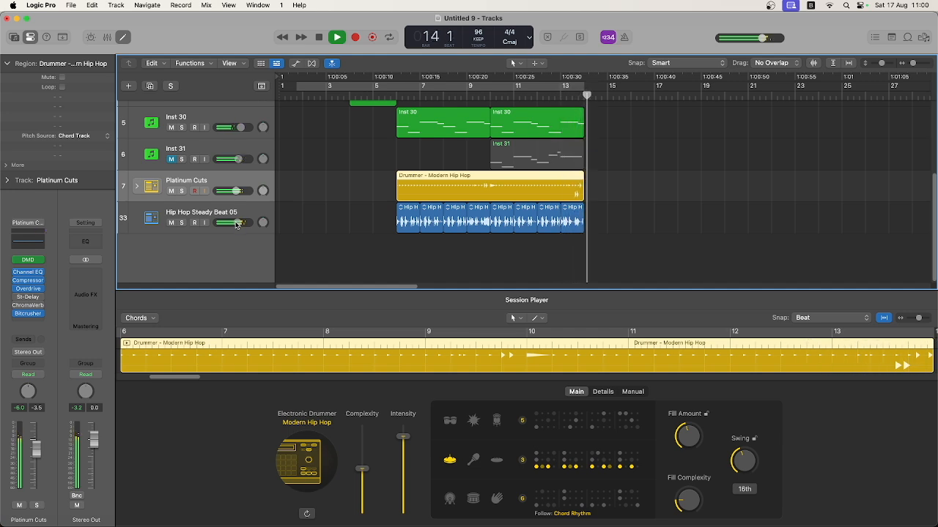
{"action": "key", "text": "space"}
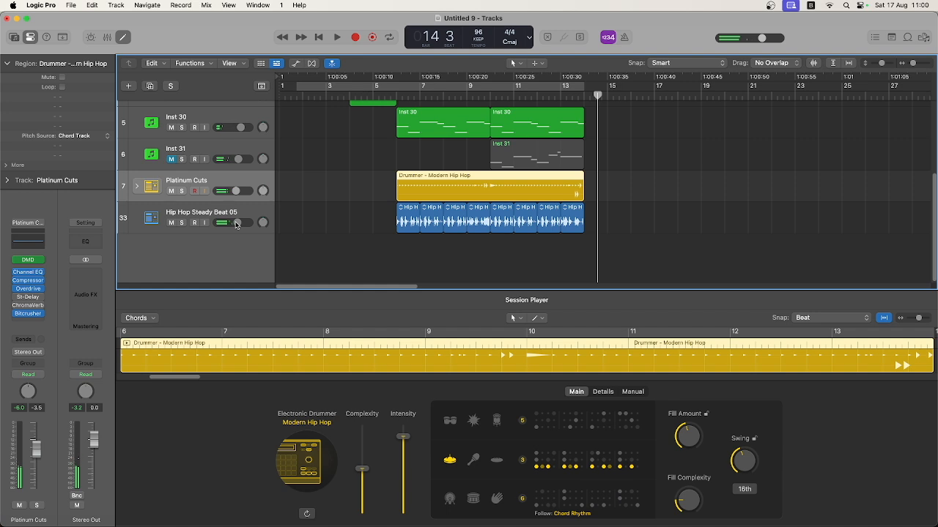
Review the upper tracks and play the arrangement from just before bar 2 into bar 6
{"action": "scroll", "coordinate": [349, 148], "scroll_direction": "up", "scroll_amount": 3}
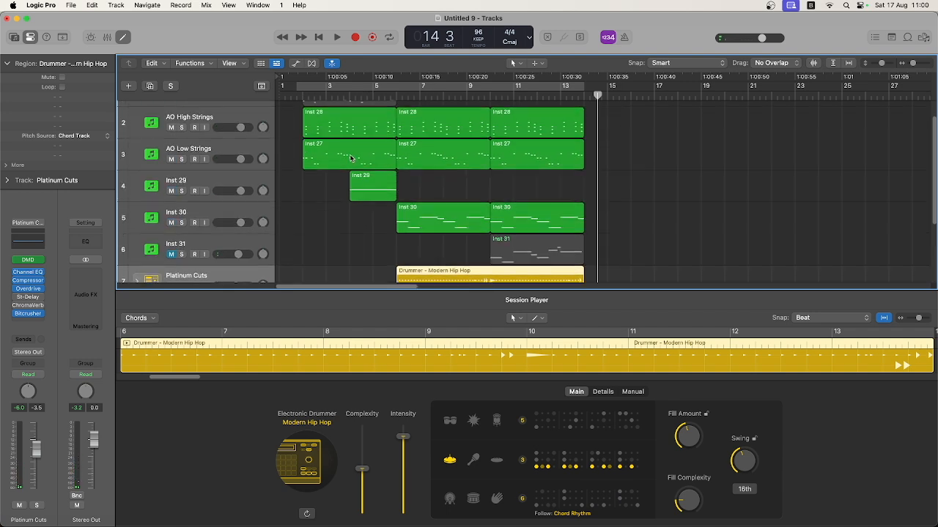
{"action": "scroll", "coordinate": [350, 158], "scroll_direction": "up", "scroll_amount": 1}
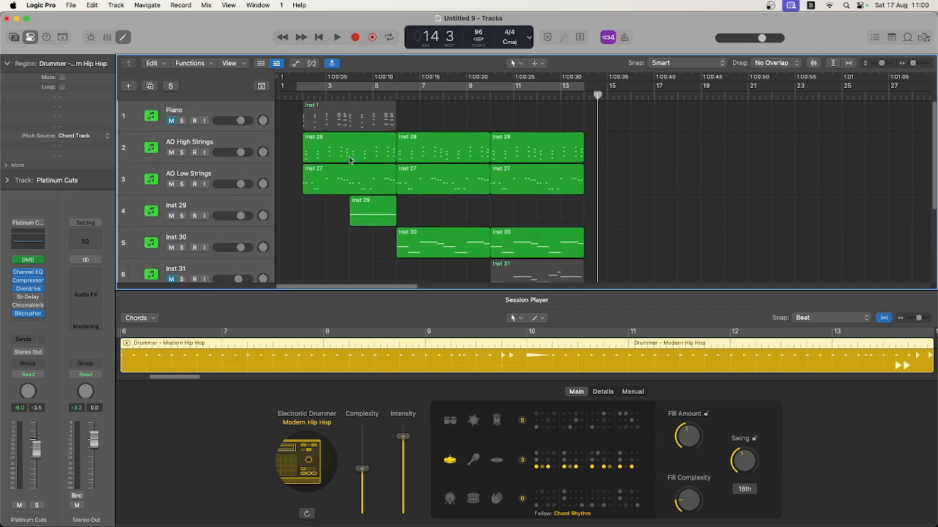
{"action": "scroll", "coordinate": [350, 160], "scroll_direction": "down", "scroll_amount": 1}
{"action": "scroll", "coordinate": [349, 159], "scroll_direction": "down", "scroll_amount": 2}
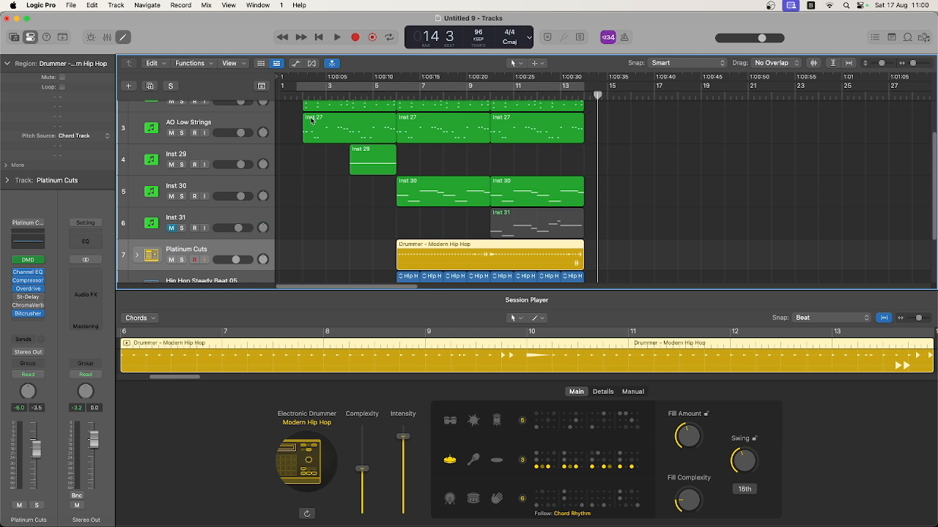
{"action": "left_click", "coordinate": [297, 95]}
{"action": "key", "text": "space"}
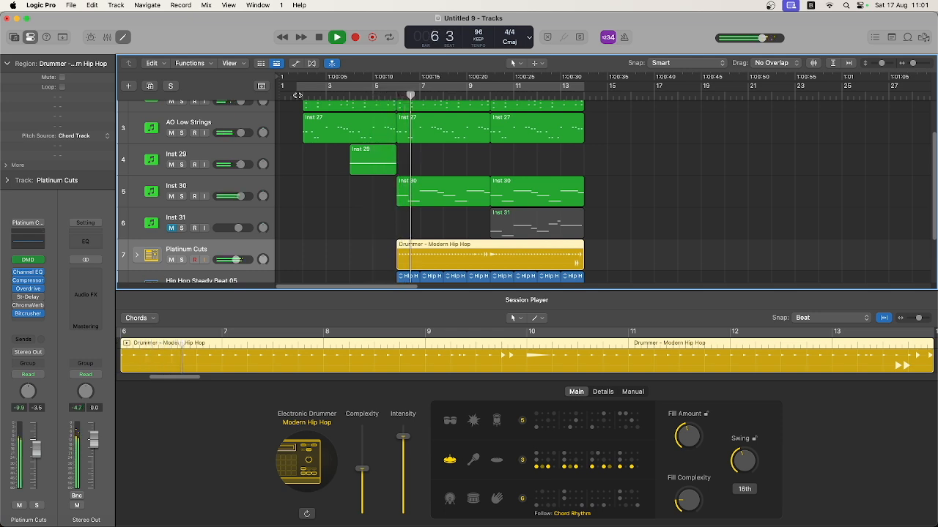
{"action": "key", "text": "space"}
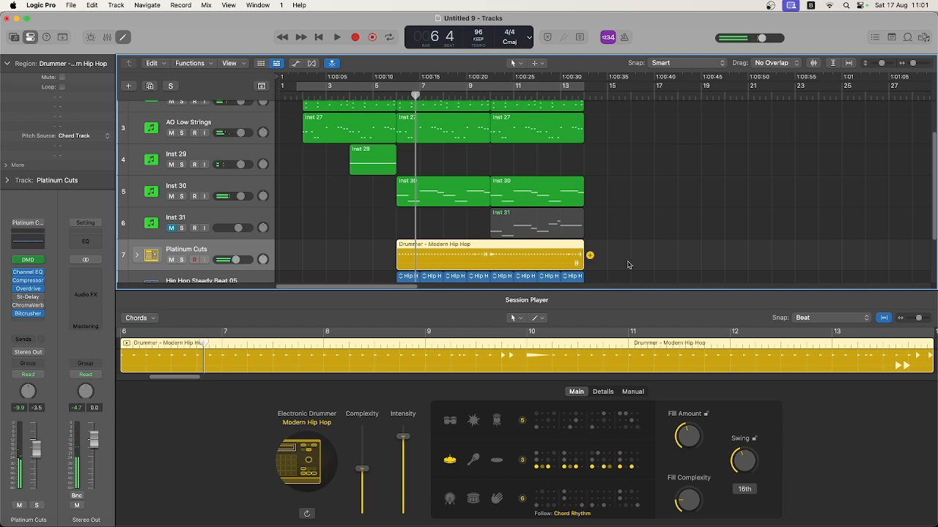
Add a two-bar Drummer region at bars 4 and 5 on the Platinum Cuts track and listen to the lead-in
{"action": "left_click", "coordinate": [590, 255]}
{"action": "left_click_drag", "start_coordinate": [769, 269], "coordinate": [396, 267]}
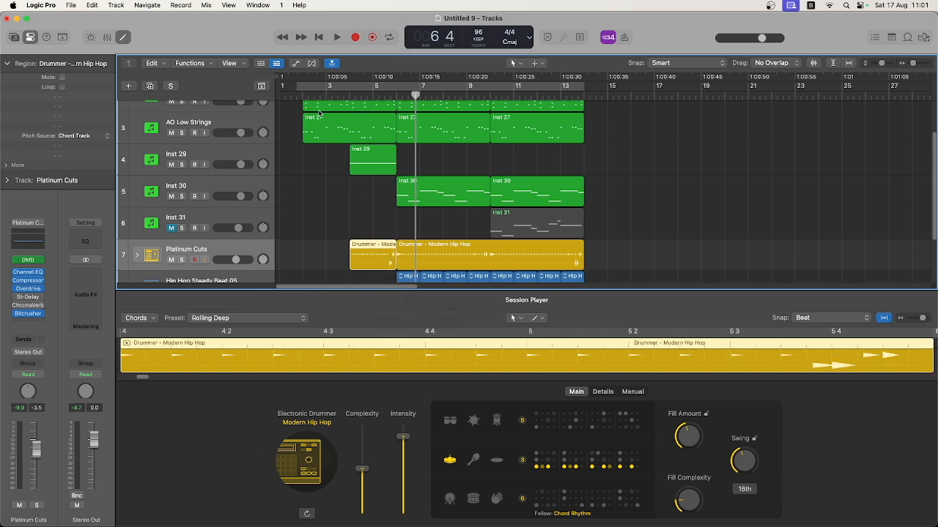
{"action": "key", "text": "space"}
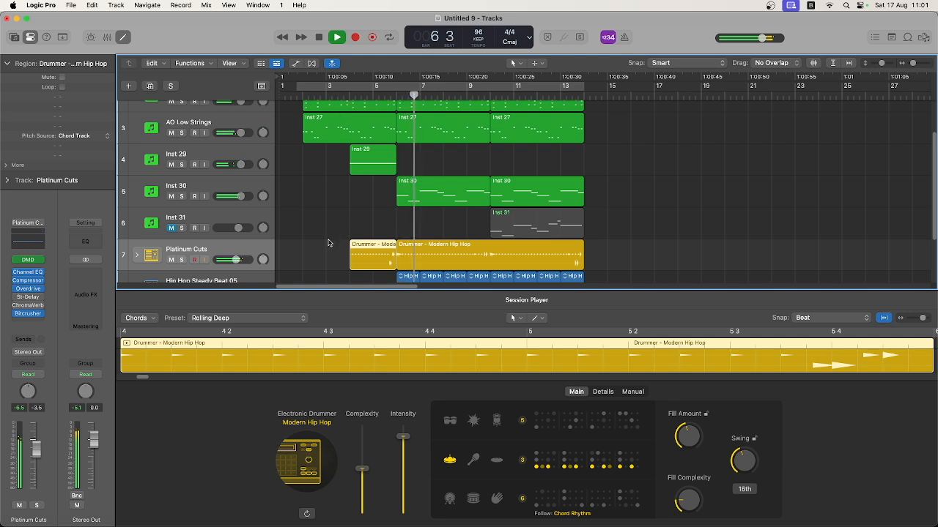
{"action": "scroll", "coordinate": [327, 241], "scroll_direction": "down", "scroll_amount": 2}
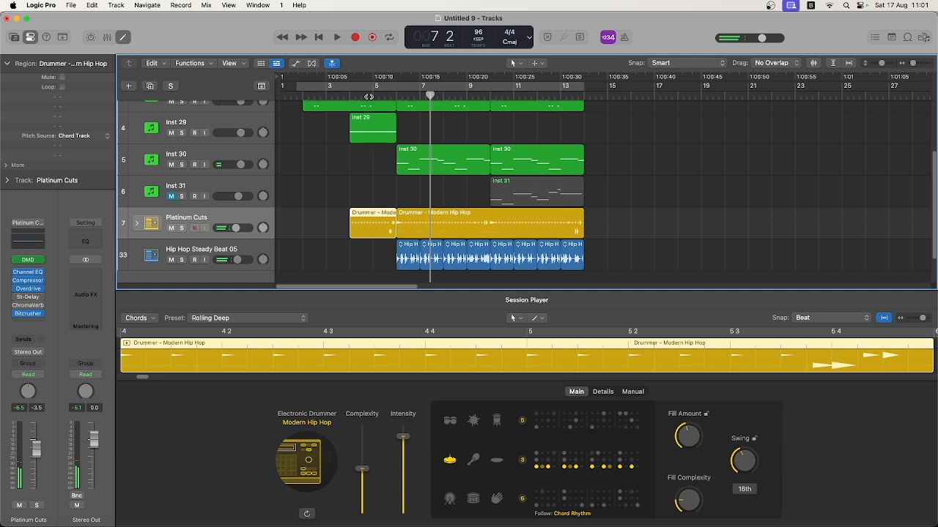
Show automation, set Platinum Cuts to region automation, and choose Channel EQ High Cut Frequency for the Drummer region at bar 4
{"action": "left_click", "coordinate": [260, 215]}
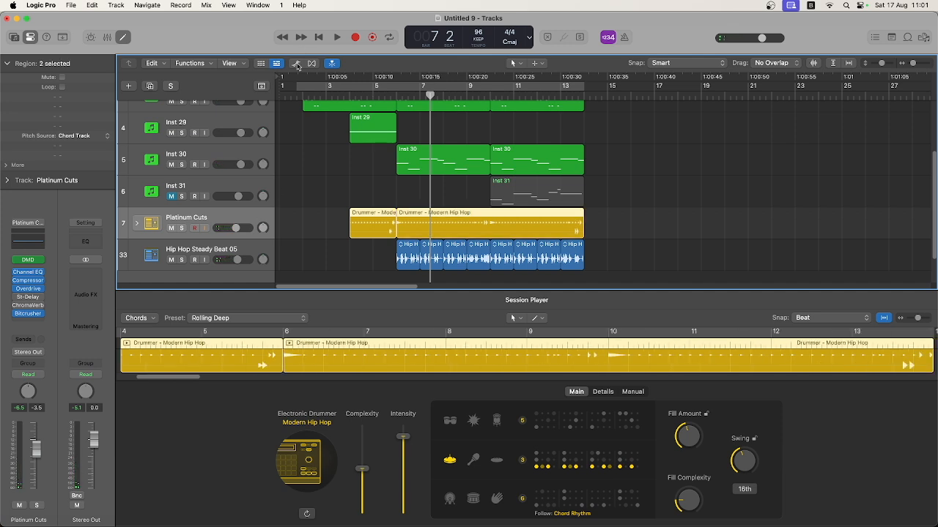
{"action": "key", "text": "a"}
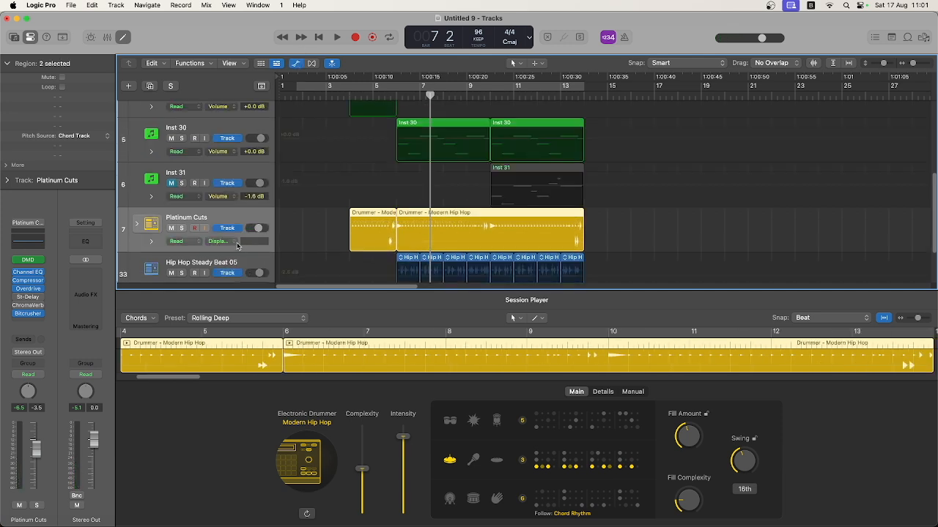
{"action": "left_click", "coordinate": [233, 244]}
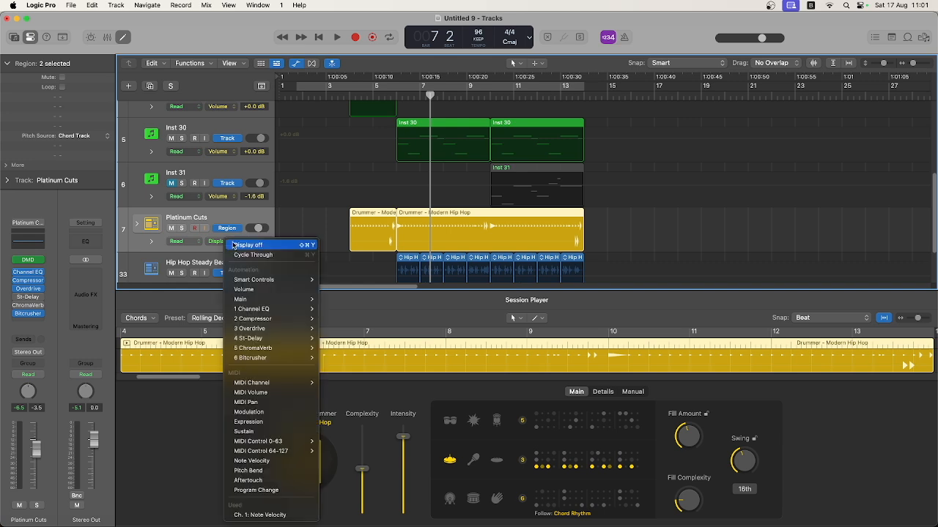
{"action": "left_click", "coordinate": [248, 209]}
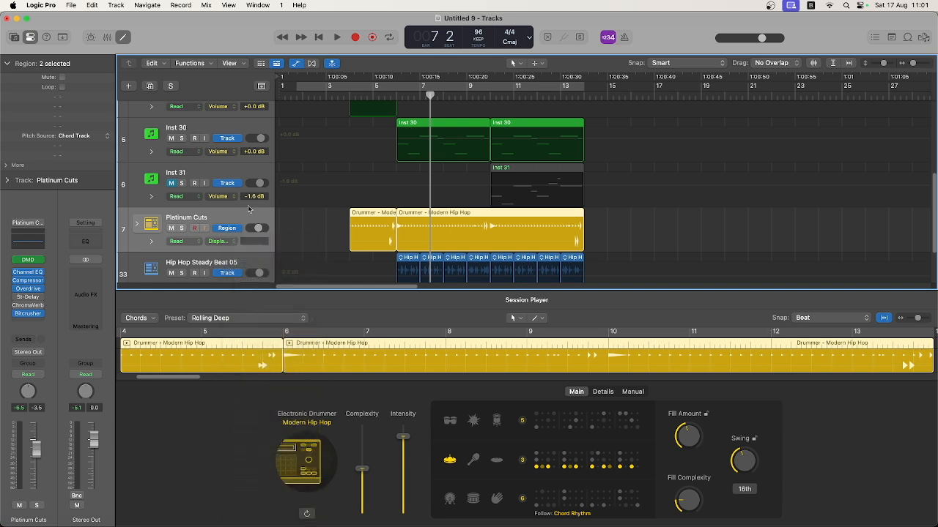
{"action": "left_click", "coordinate": [351, 222]}
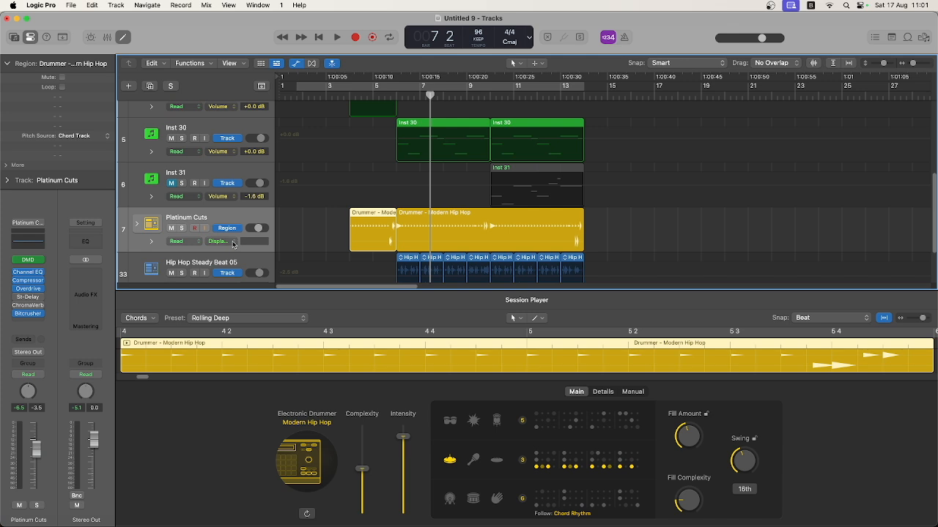
{"action": "left_click", "coordinate": [233, 244]}
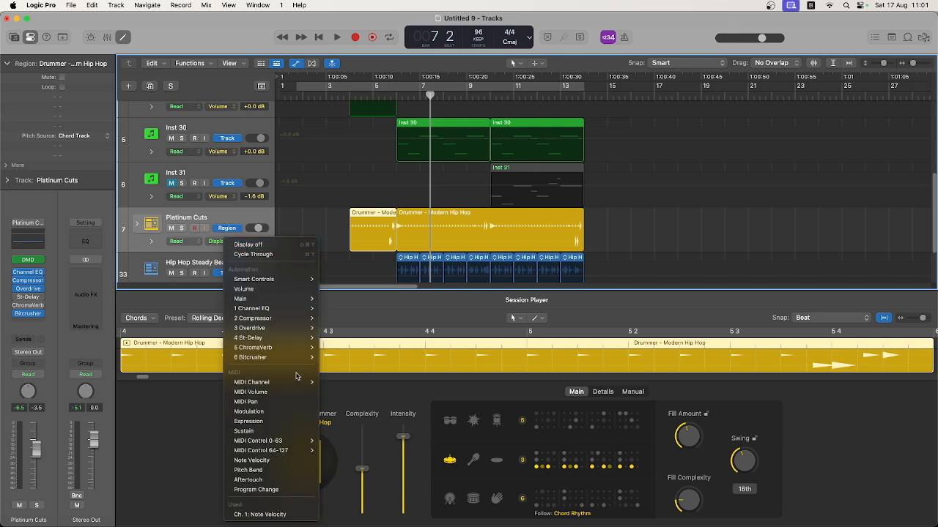
{"action": "mouse_move", "coordinate": [296, 311]}
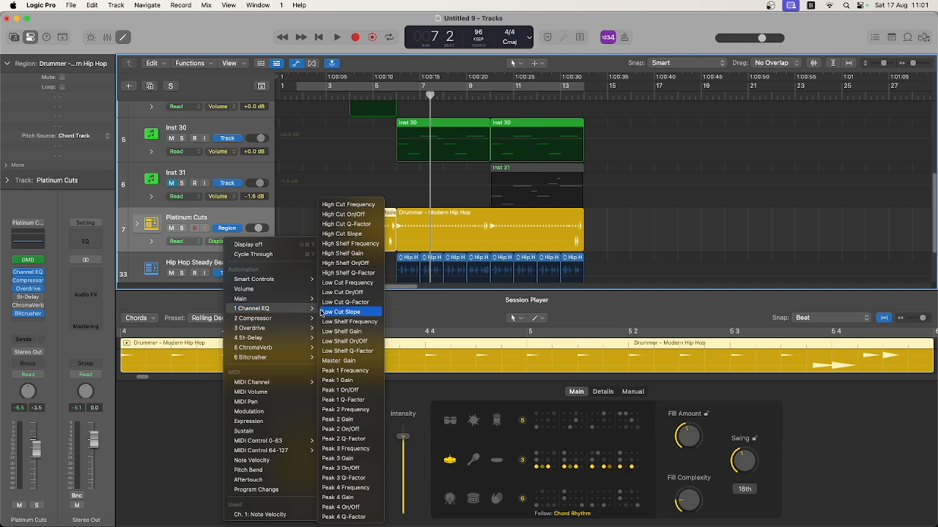
{"action": "left_click", "coordinate": [346, 205]}
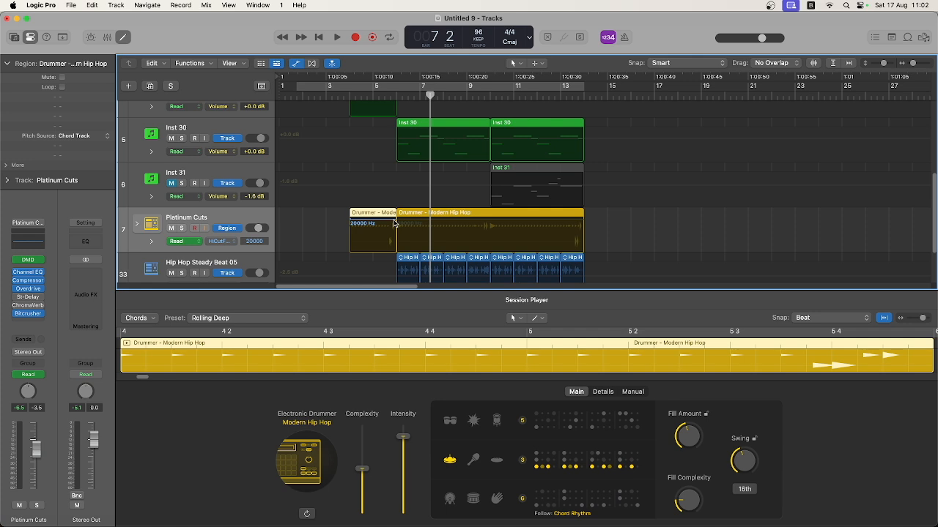
Shape the bar 4 Drummer region's high cut automation to rise from 310 Hz through about 1900 Hz at bar 5
{"action": "left_click_drag", "start_coordinate": [374, 222], "coordinate": [374, 231]}
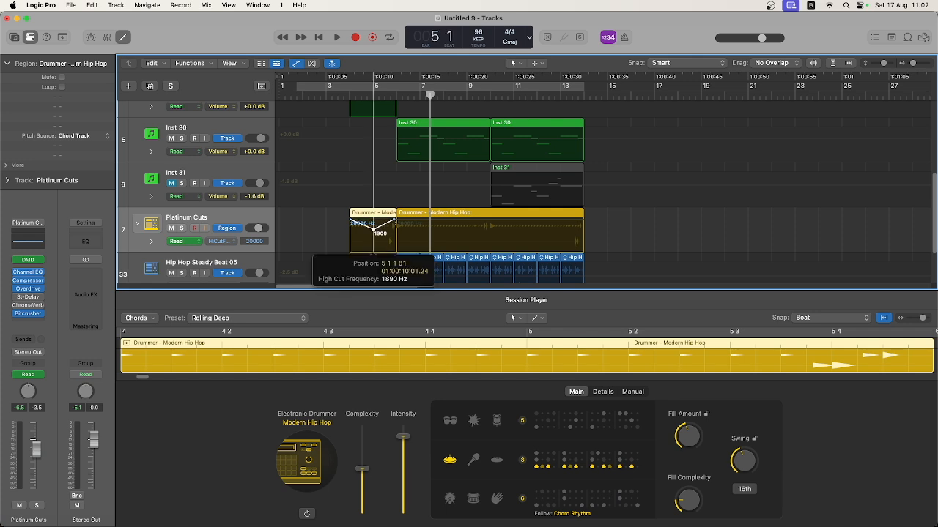
{"action": "key", "text": "space"}
{"action": "left_click_drag", "start_coordinate": [352, 222], "coordinate": [351, 242]}
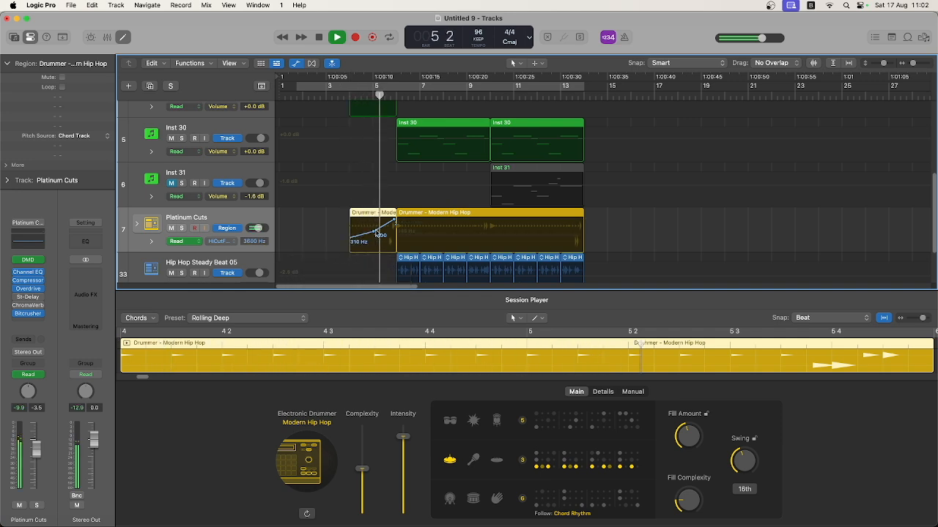
Review the Platinum Cuts Channel EQ automation parameters and watch its high cut band during lead-in playback
{"action": "key", "text": "space"}
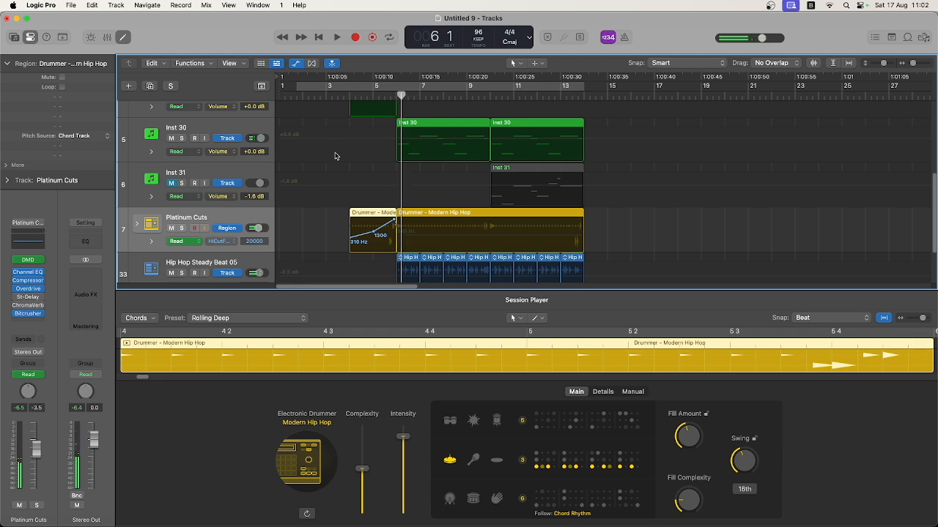
{"action": "left_click", "coordinate": [222, 241]}
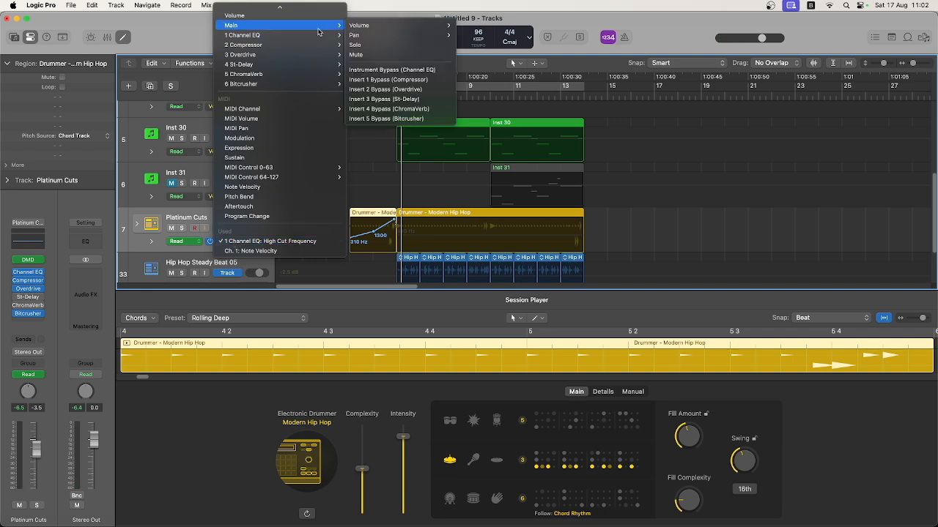
{"action": "mouse_move", "coordinate": [320, 43]}
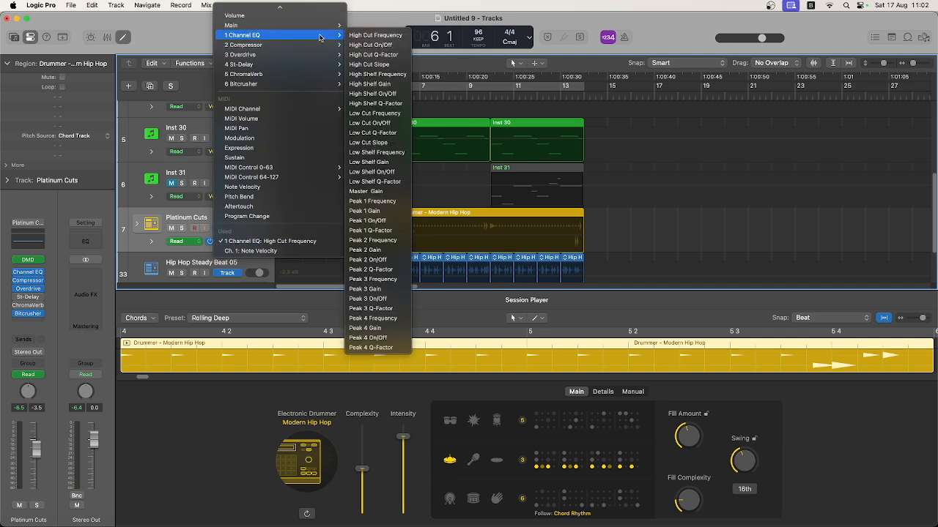
{"action": "left_click", "coordinate": [98, 219]}
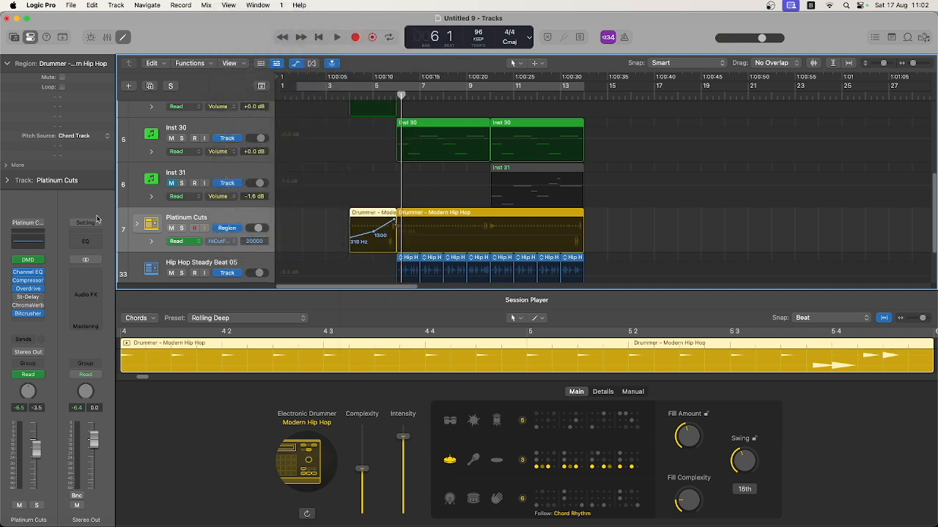
{"action": "left_click", "coordinate": [32, 246]}
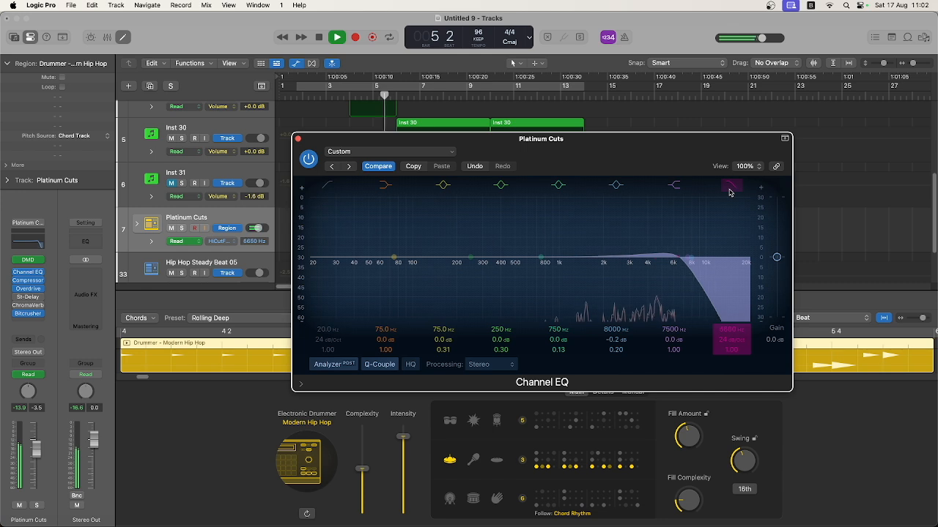
{"action": "left_click", "coordinate": [297, 139]}
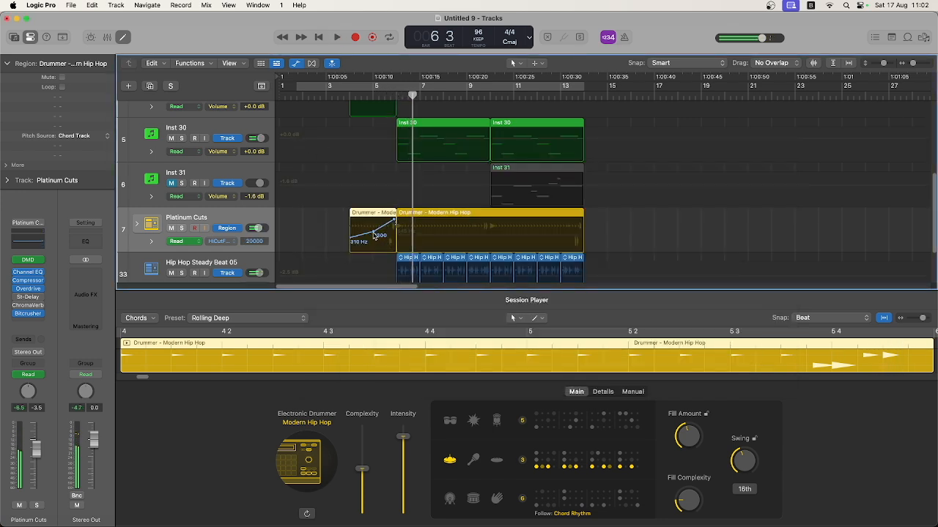
Raise the bar 4 Drummer region's high cut automation to start at 850 Hz and pass through 3900 Hz near bar 5
{"action": "left_click_drag", "start_coordinate": [350, 240], "coordinate": [352, 236]}
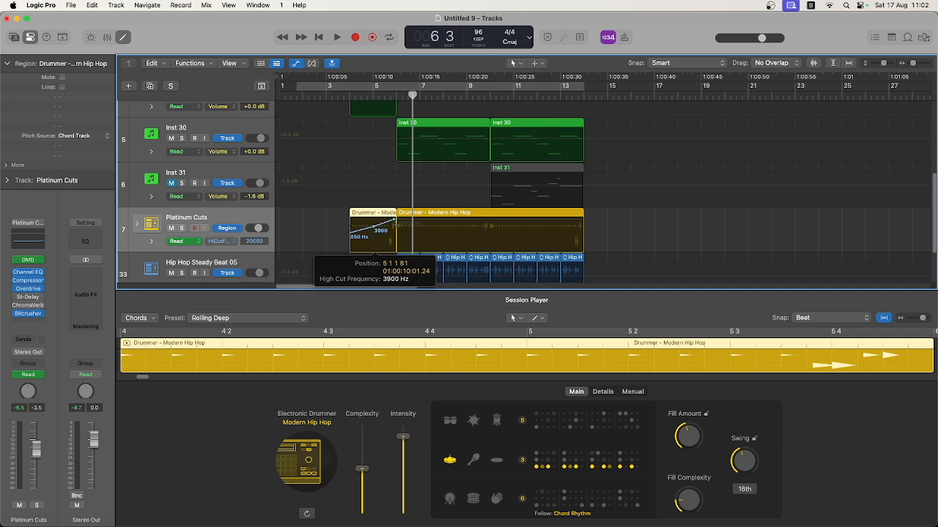
{"action": "key", "text": "space"}
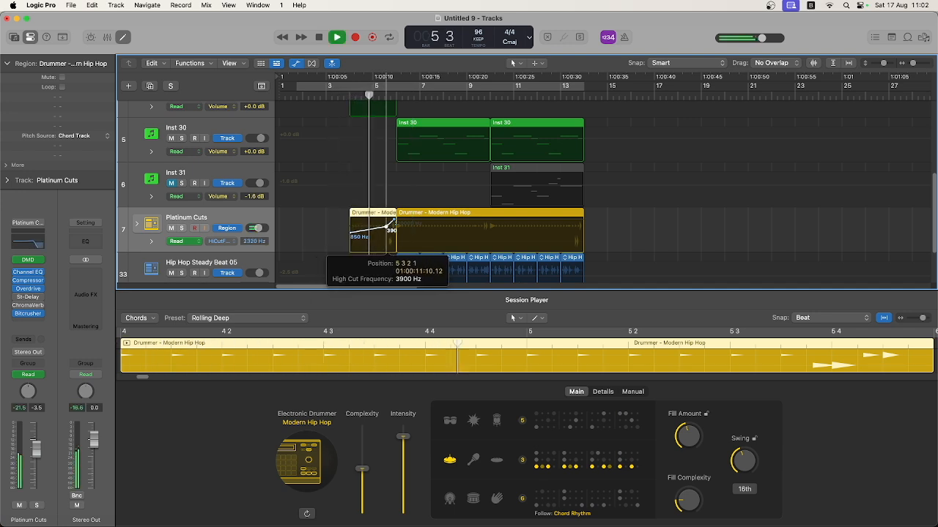
{"action": "left_click_drag", "start_coordinate": [386, 226], "coordinate": [372, 227]}
{"action": "key", "text": "space"}
{"action": "key", "text": "space"}
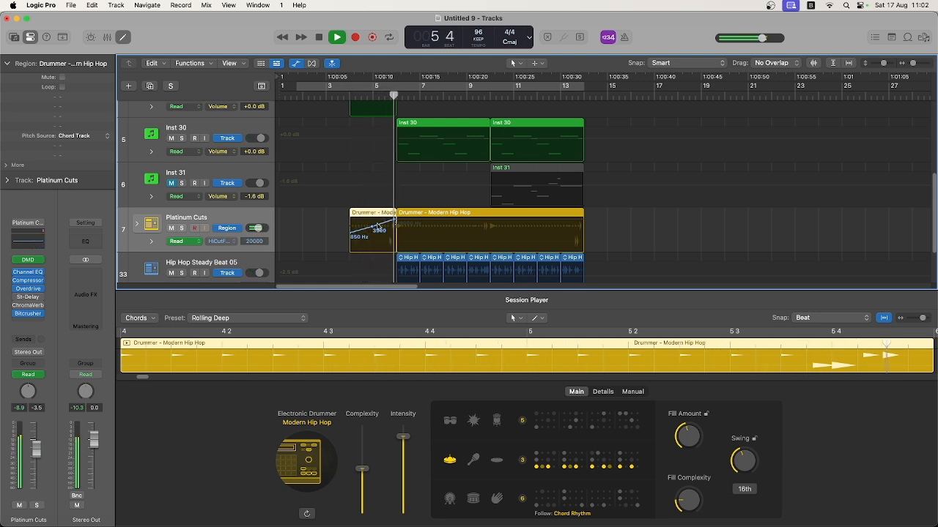
Adjust the middle high cut automation point just after bar 5 to 4200 Hz and listen to the filtered lead-in
{"action": "left_click_drag", "start_coordinate": [385, 226], "coordinate": [386, 226]}
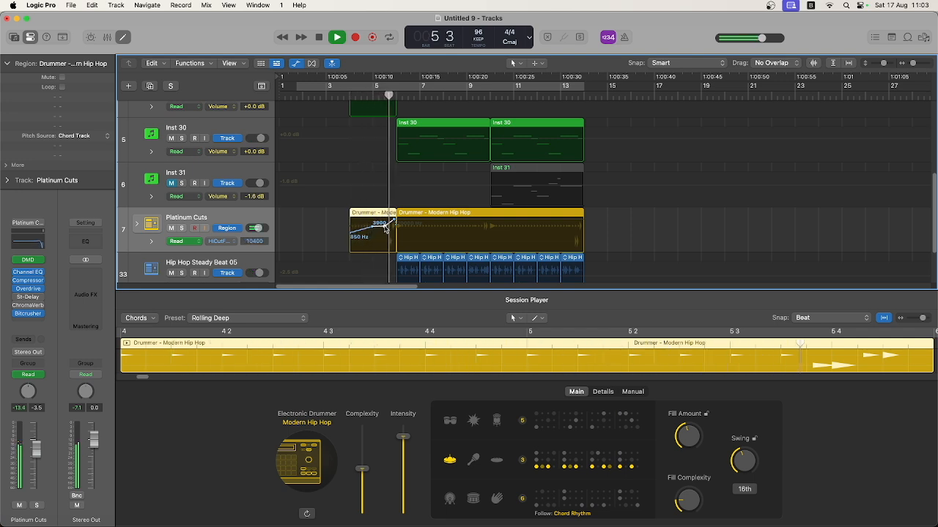
{"action": "left_click_drag", "start_coordinate": [381, 227], "coordinate": [379, 228]}
{"action": "key", "text": "space"}
{"action": "key", "text": "space"}
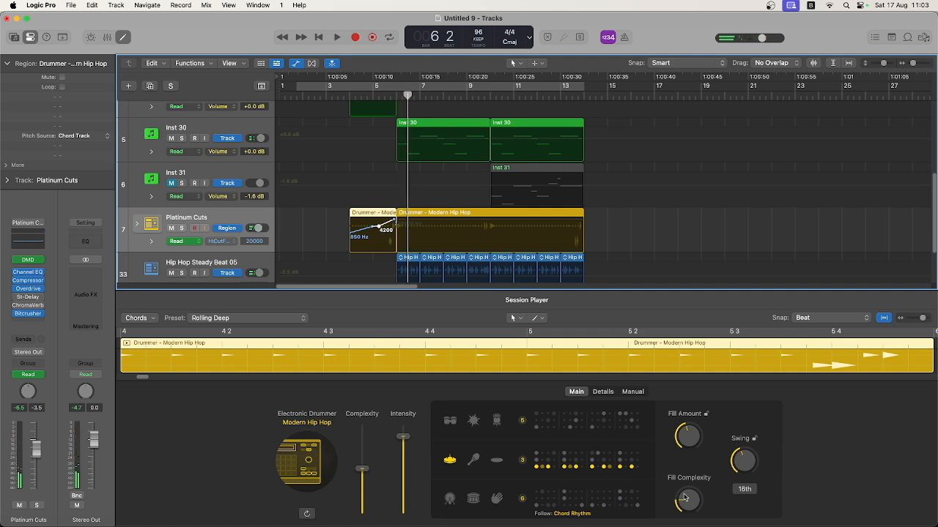
Set Fill Complexity to 0% and Fill Amount to its minimum for the lead-in Drummer region, and listen to it
{"action": "left_click_drag", "start_coordinate": [685, 498], "coordinate": [709, 526]}
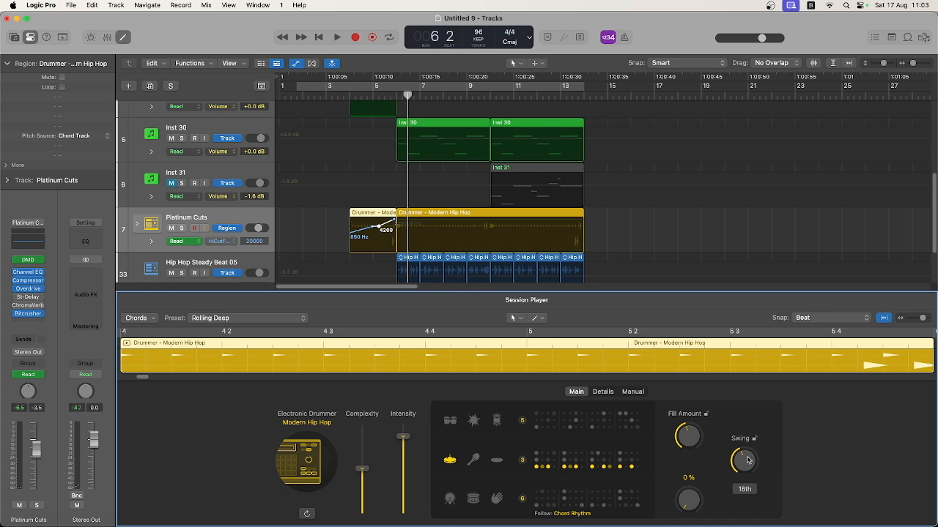
{"action": "key", "text": "space"}
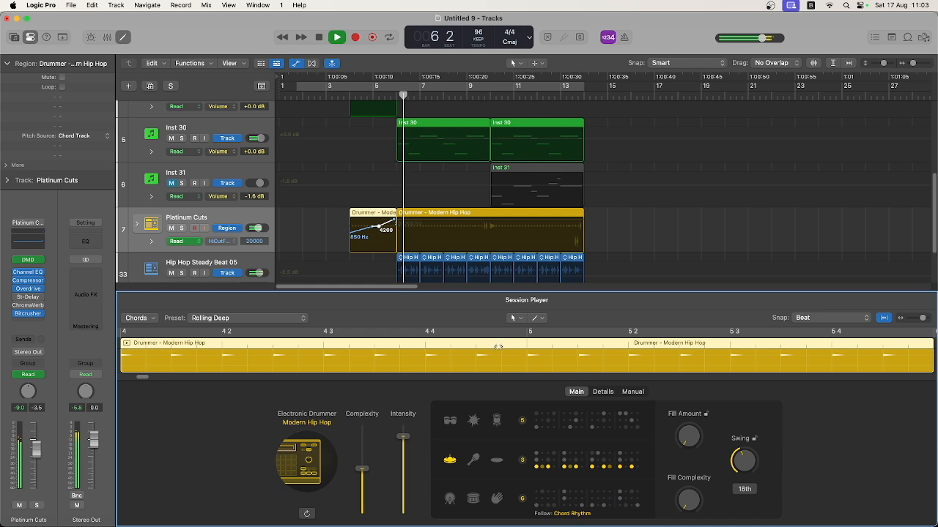
Lower the end of the bar 4 region's high cut automation to 6750 Hz, refine its middle point, and replay the lead-in
{"action": "left_click_drag", "start_coordinate": [393, 219], "coordinate": [393, 224]}
{"action": "key", "text": "space"}
{"action": "key", "text": "space"}
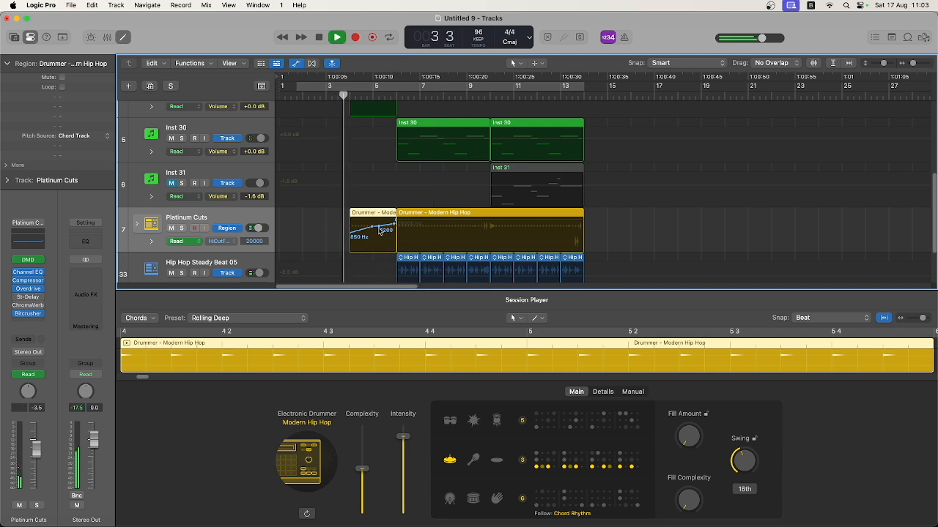
{"action": "left_click_drag", "start_coordinate": [371, 228], "coordinate": [369, 226]}
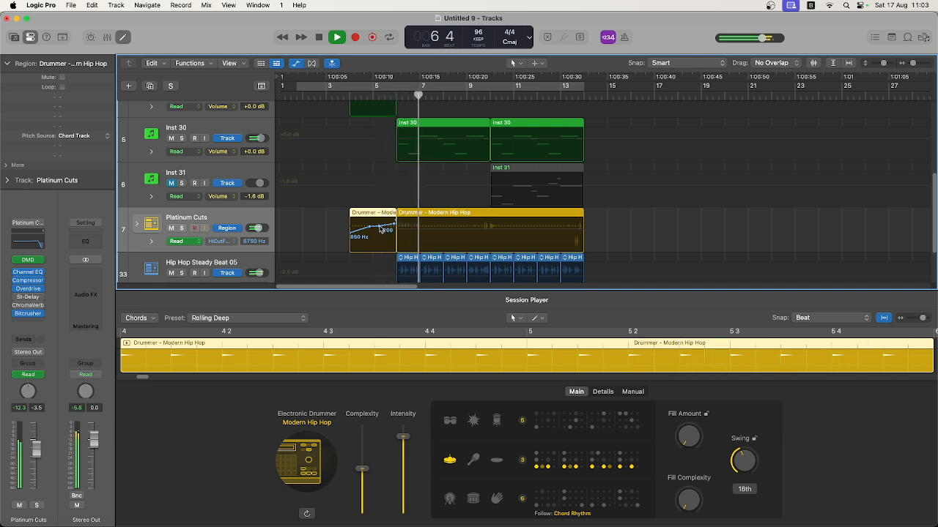
Lower the Platinum Cuts volume to about -4.8 dB, listen through to bar 14, and hide automation
{"action": "left_click_drag", "start_coordinate": [258, 232], "coordinate": [254, 232]}
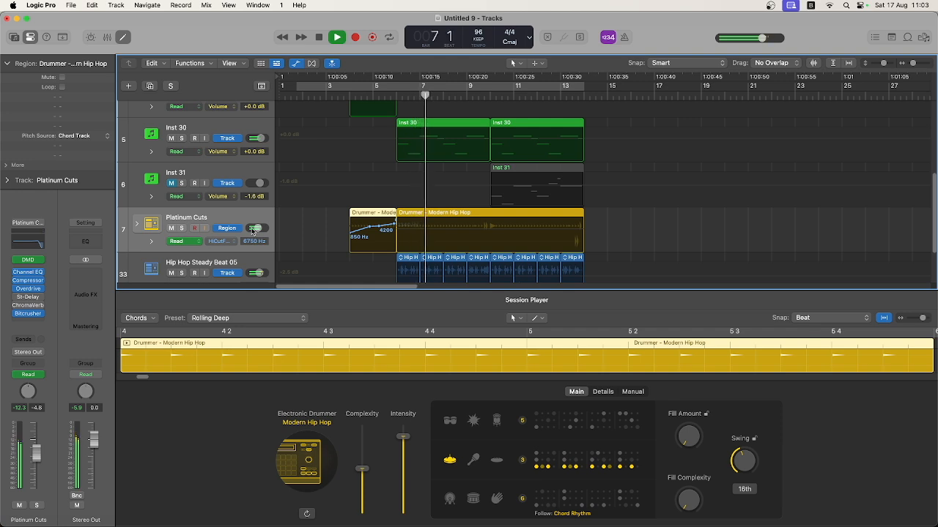
{"action": "left_click", "coordinate": [249, 219]}
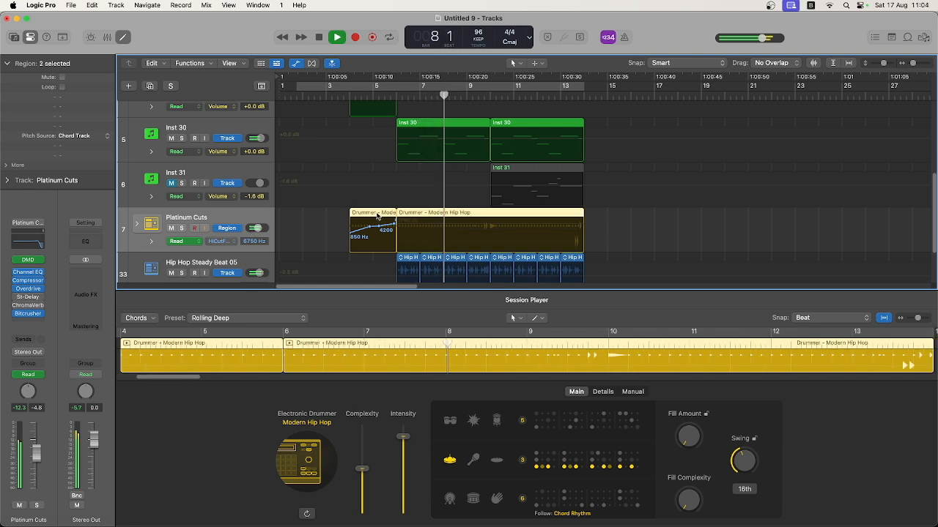
{"action": "left_click", "coordinate": [424, 215]}
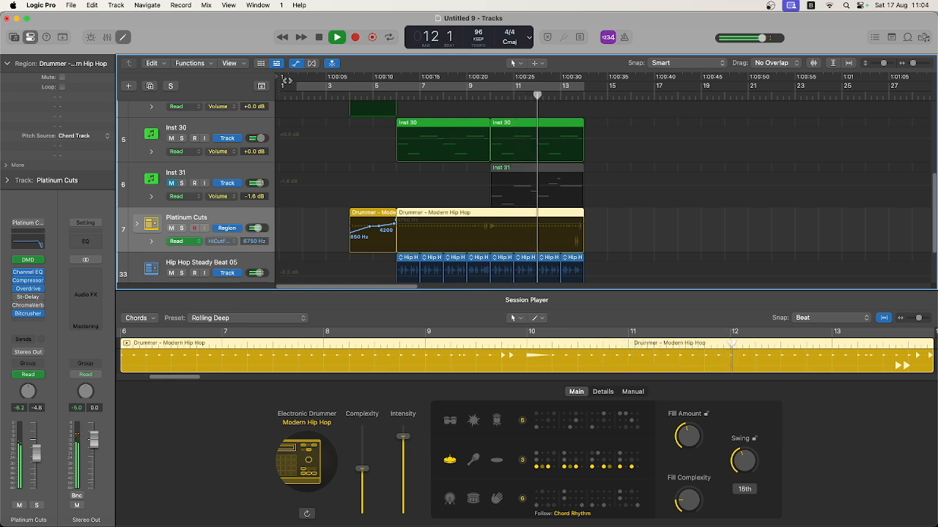
{"action": "key", "text": "a"}
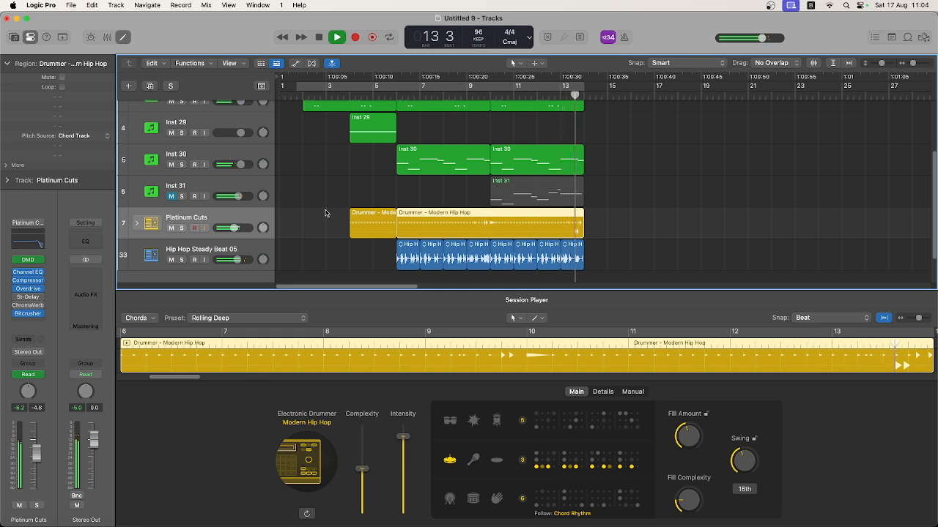
{"action": "key", "text": "space"}
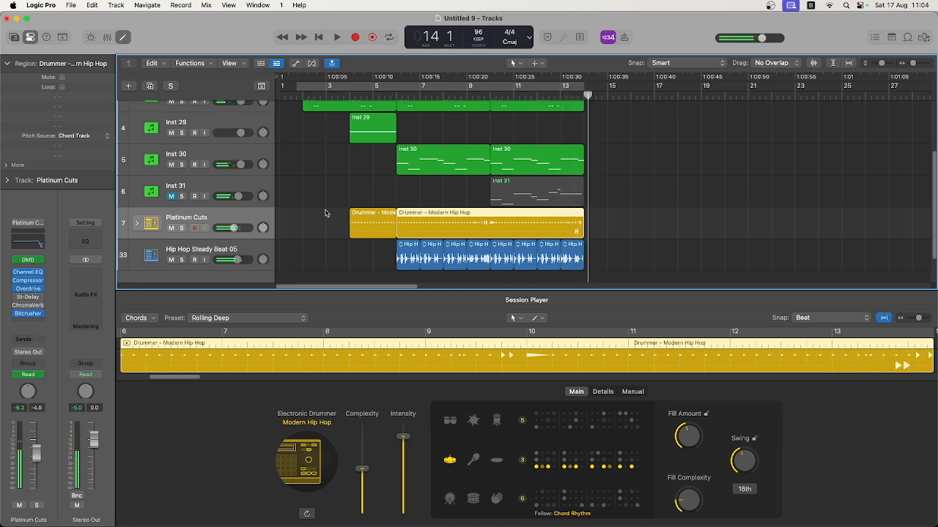
Review the upper tracks and play the arrangement from just before bar 2 into bar 7
{"action": "scroll", "coordinate": [326, 214], "scroll_direction": "up", "scroll_amount": 5}
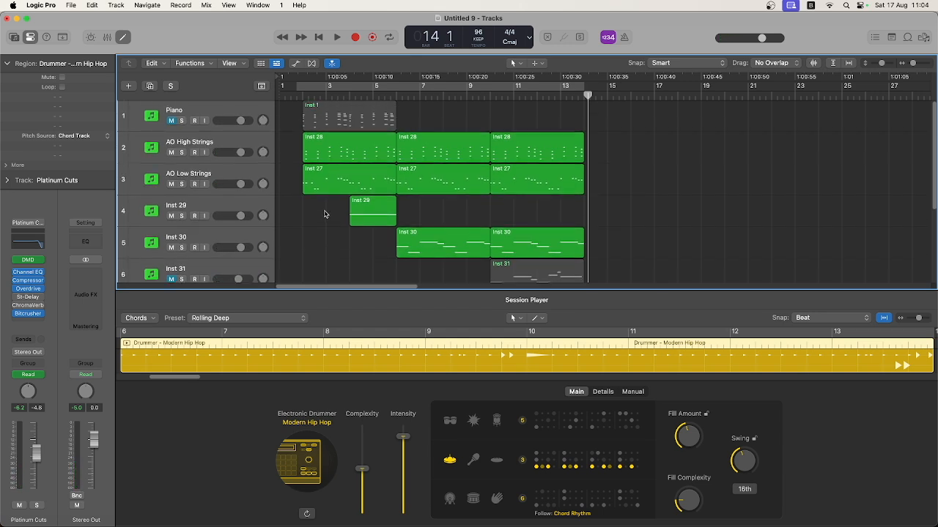
{"action": "key", "text": "space"}
{"action": "key", "text": "space"}
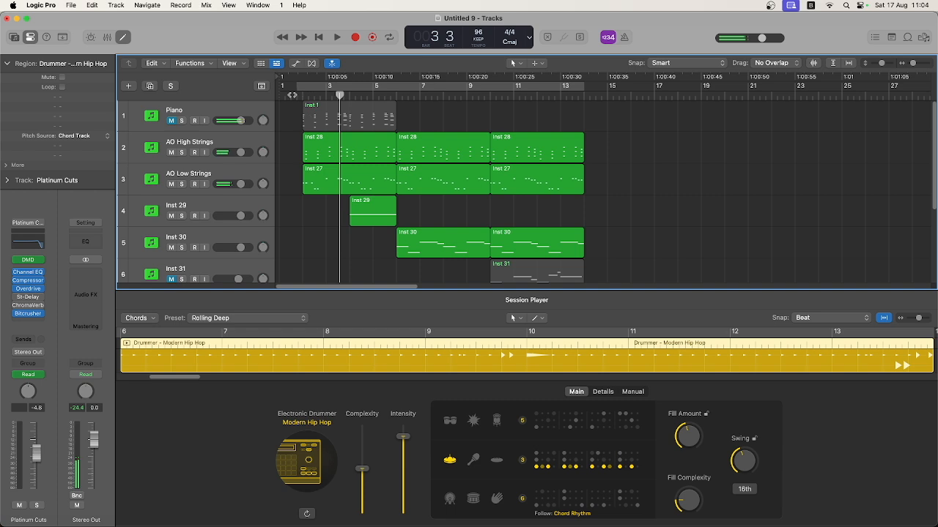
{"action": "key", "text": "space"}
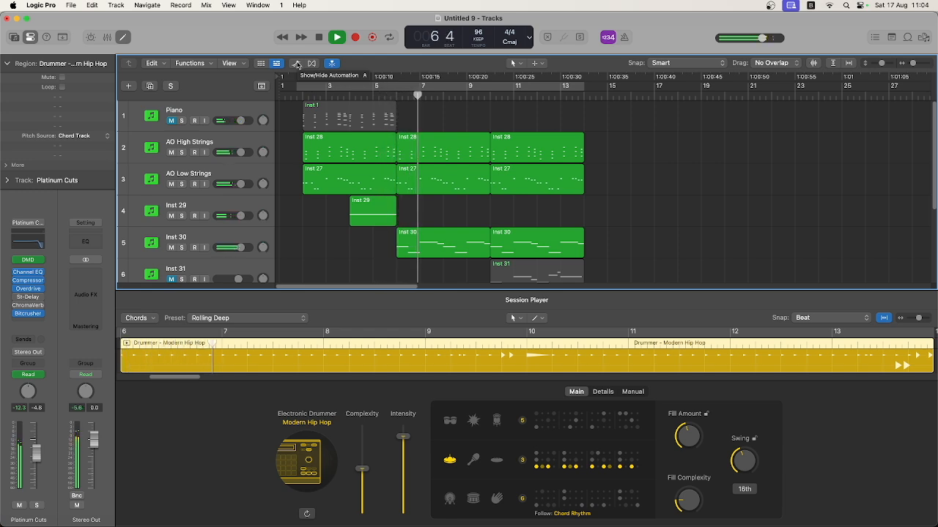
{"action": "key", "text": "space"}
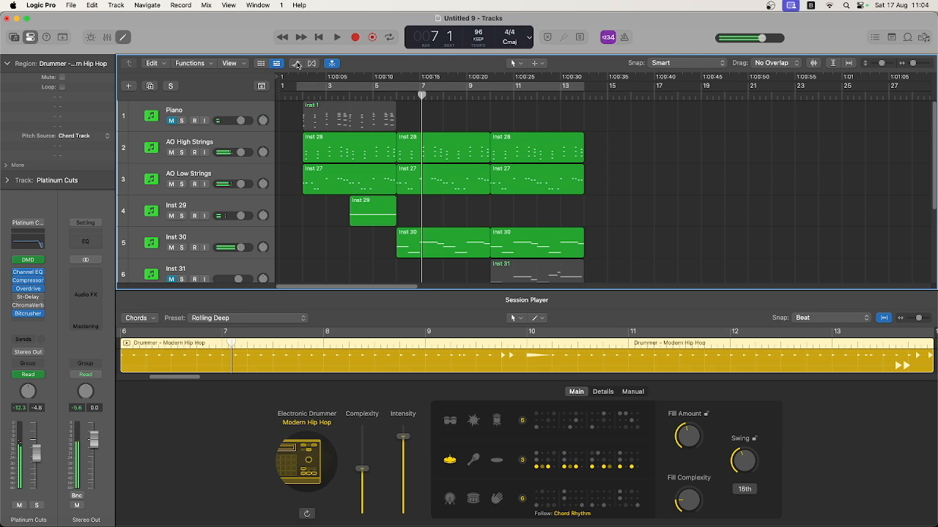
Add a Channel EQ to AO High Strings and enable a 24 dB/Oct high cut at about 1780 Hz
{"action": "left_click", "coordinate": [253, 139]}
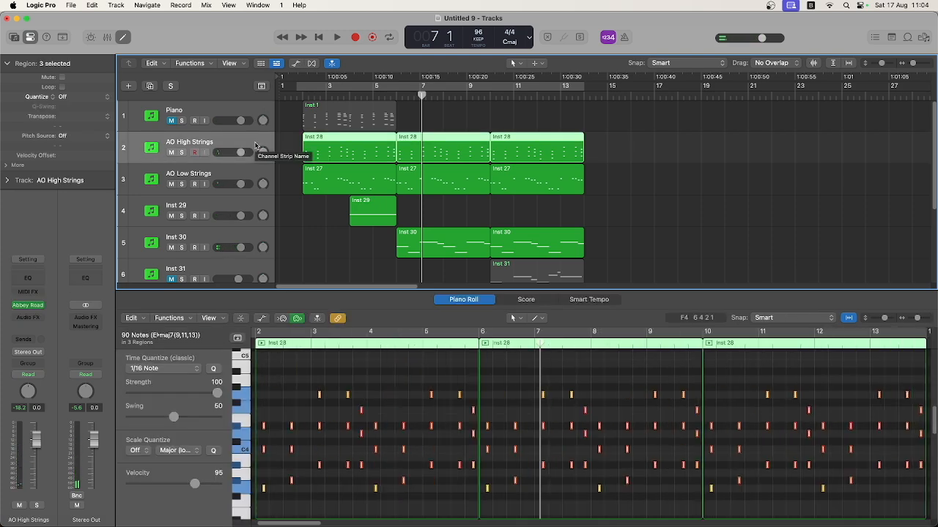
{"action": "left_click", "coordinate": [29, 279]}
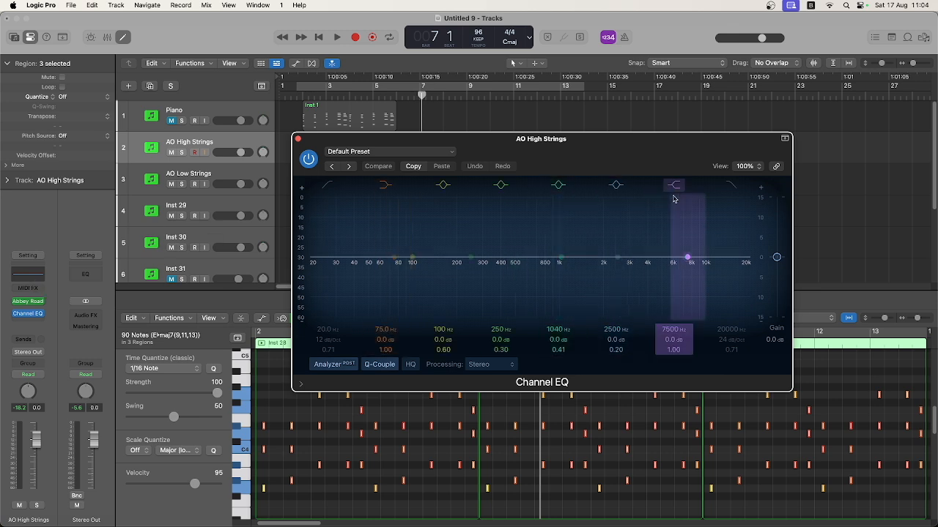
{"action": "left_click", "coordinate": [730, 184]}
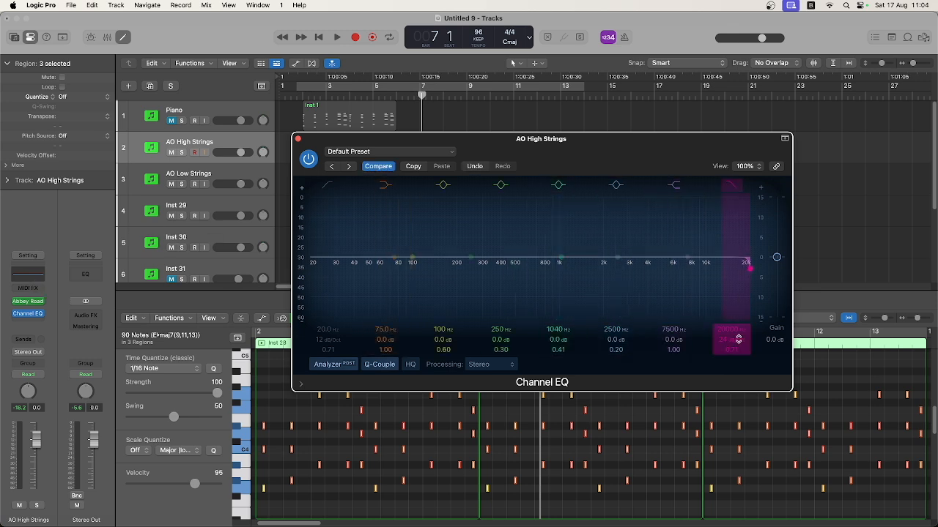
{"action": "left_click_drag", "start_coordinate": [725, 269], "coordinate": [596, 269]}
Raise the AO High Strings high cut frequency to 2440 Hz while listening, and close the EQ
{"action": "key", "text": "space"}
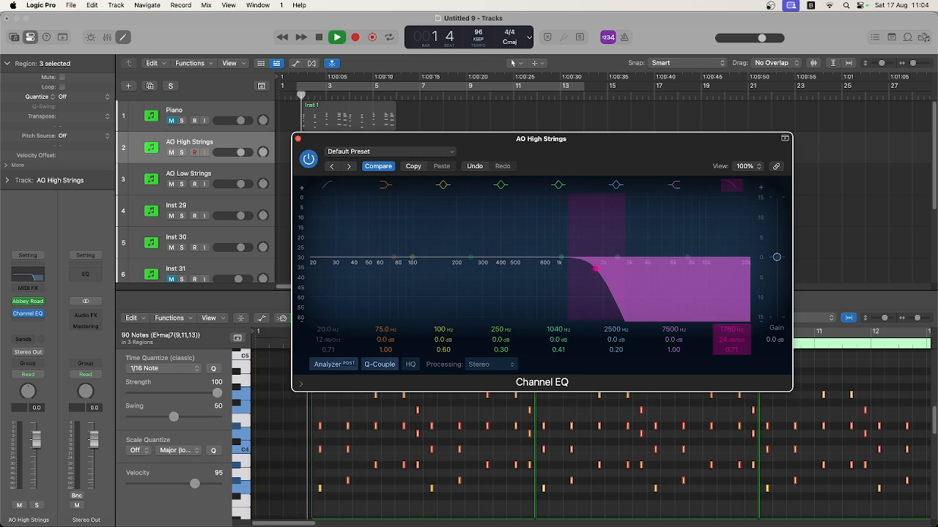
{"action": "mouse_move", "coordinate": [597, 269]}
{"action": "left_mouse_down"}
{"action": "mouse_move", "coordinate": [723, 270]}
{"action": "mouse_move", "coordinate": [609, 268]}
{"action": "left_mouse_up"}
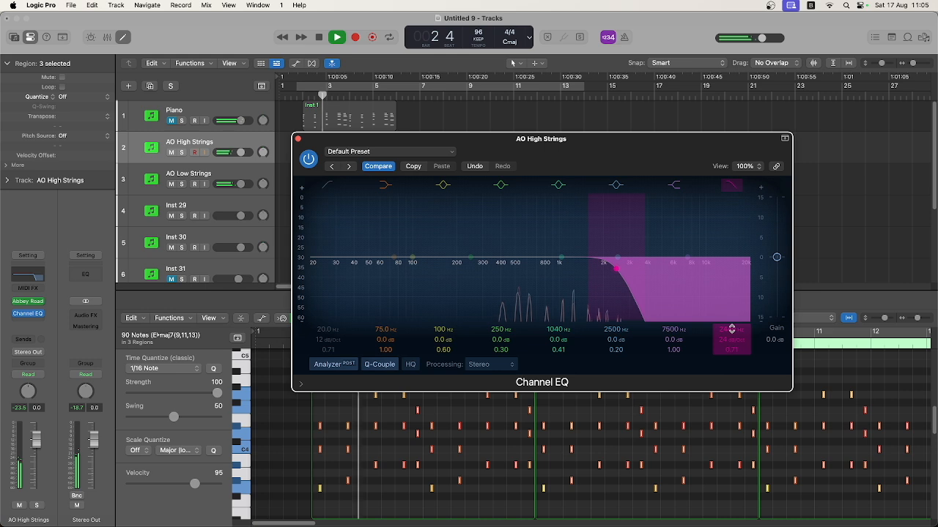
{"action": "key", "text": "space"}
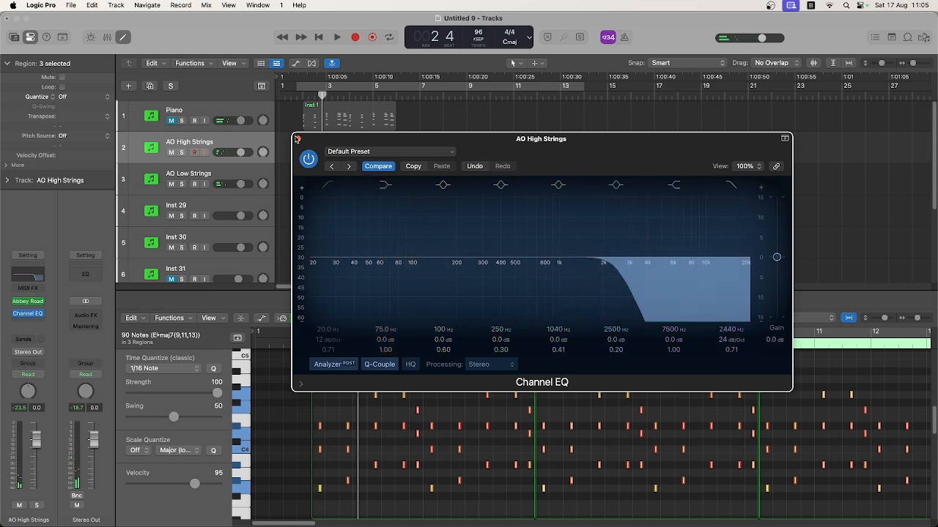
{"action": "left_click", "coordinate": [297, 139]}
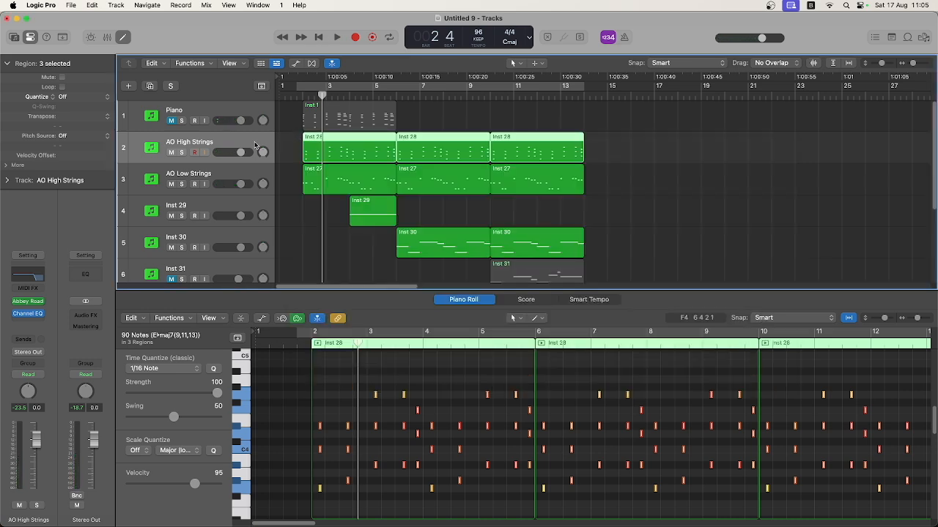
Show automation and switch AO High Strings to region-based automation of the Channel EQ's High Cut Frequency
{"action": "left_click", "coordinate": [296, 64]}
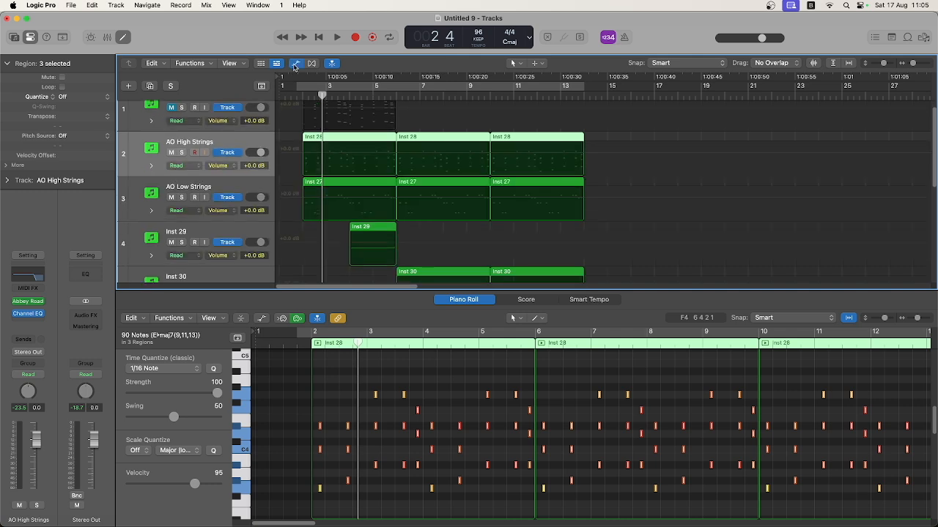
{"action": "left_click", "coordinate": [233, 153]}
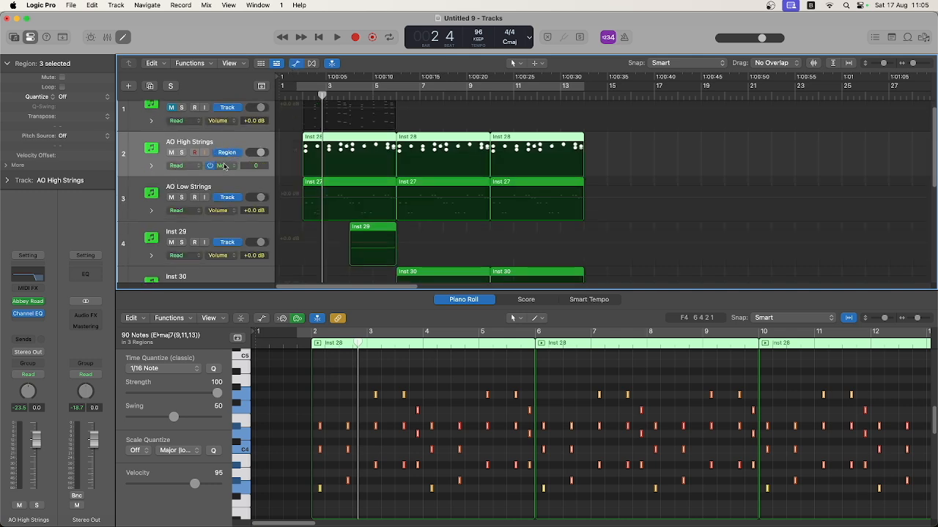
{"action": "left_click", "coordinate": [223, 165]}
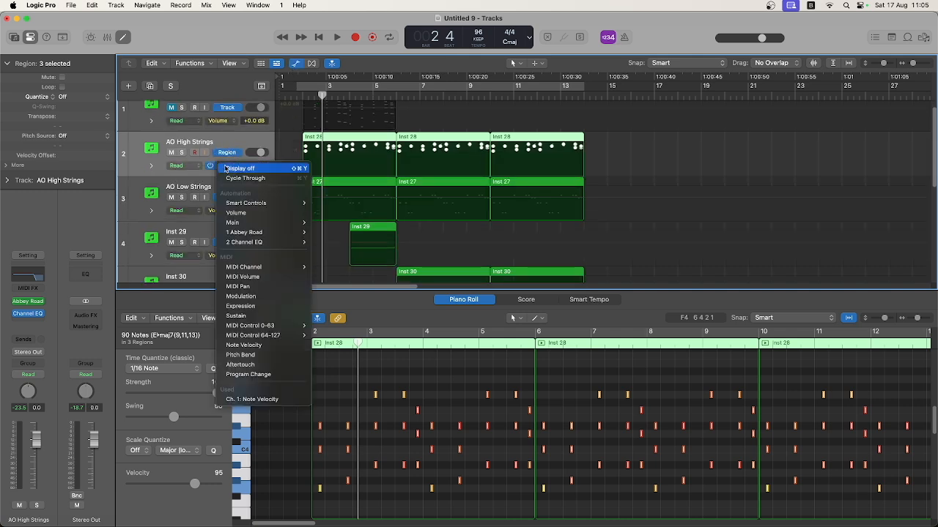
{"action": "left_click", "coordinate": [292, 140]}
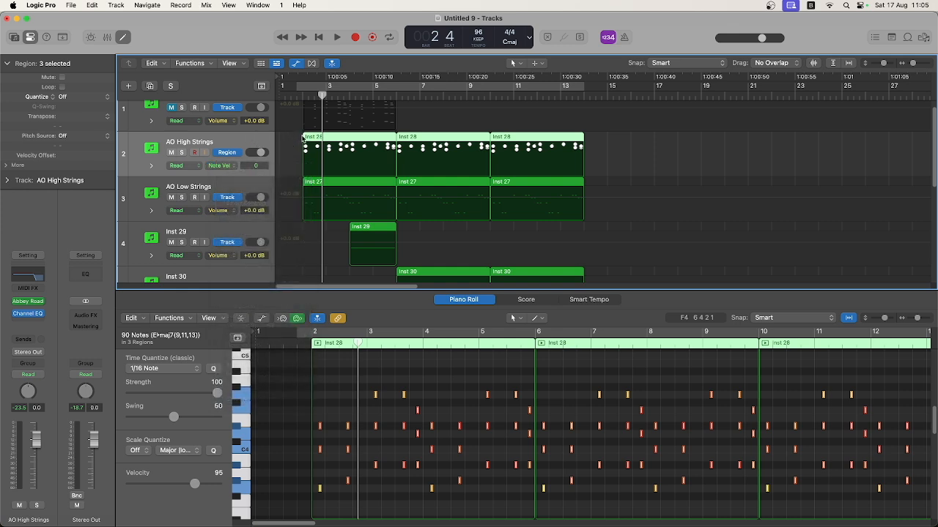
{"action": "left_click", "coordinate": [298, 136]}
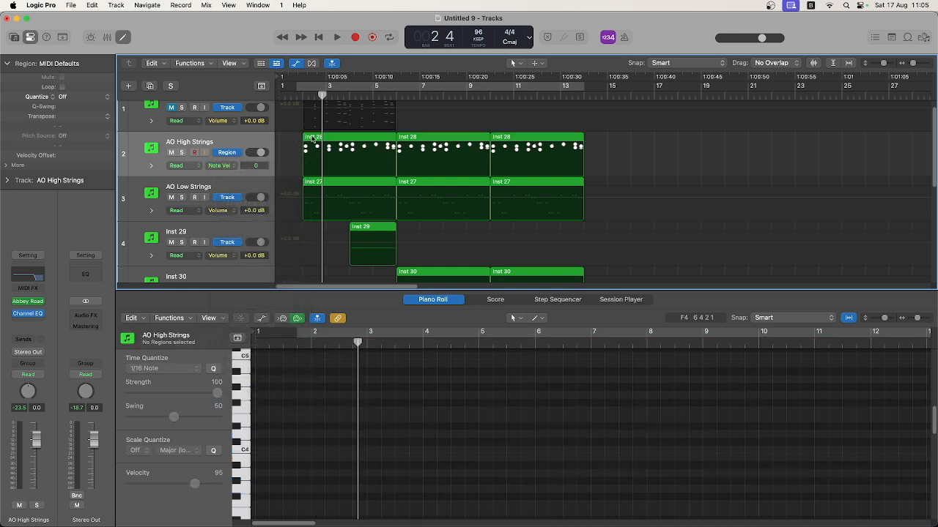
{"action": "left_click", "coordinate": [312, 139]}
{"action": "left_click", "coordinate": [253, 142]}
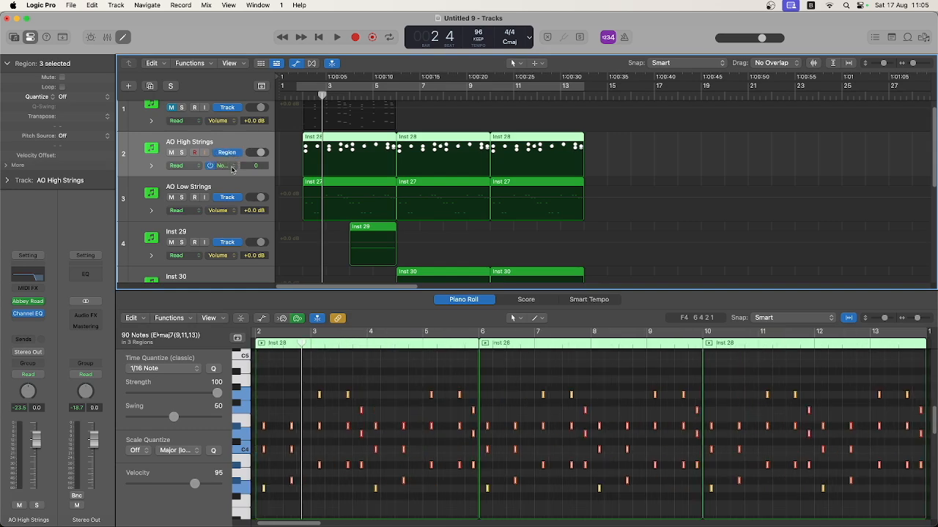
{"action": "left_click", "coordinate": [232, 168]}
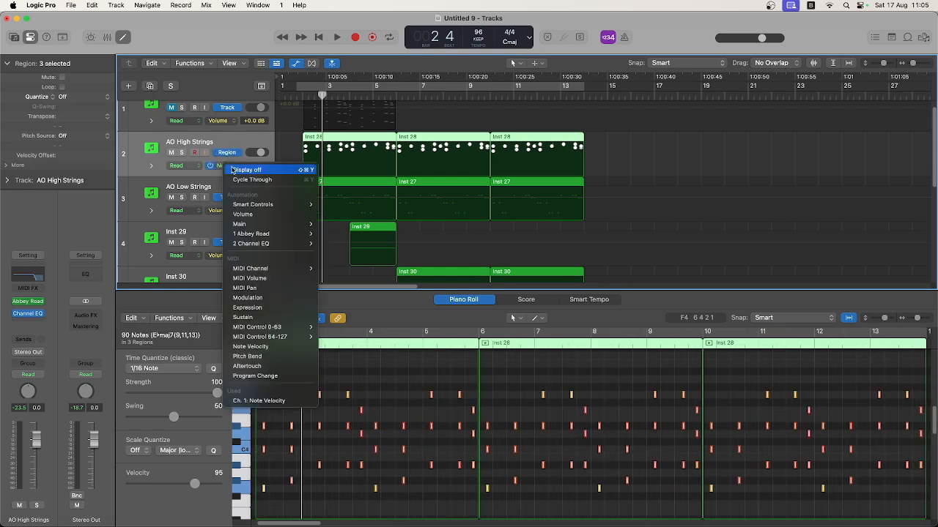
{"action": "mouse_move", "coordinate": [270, 249]}
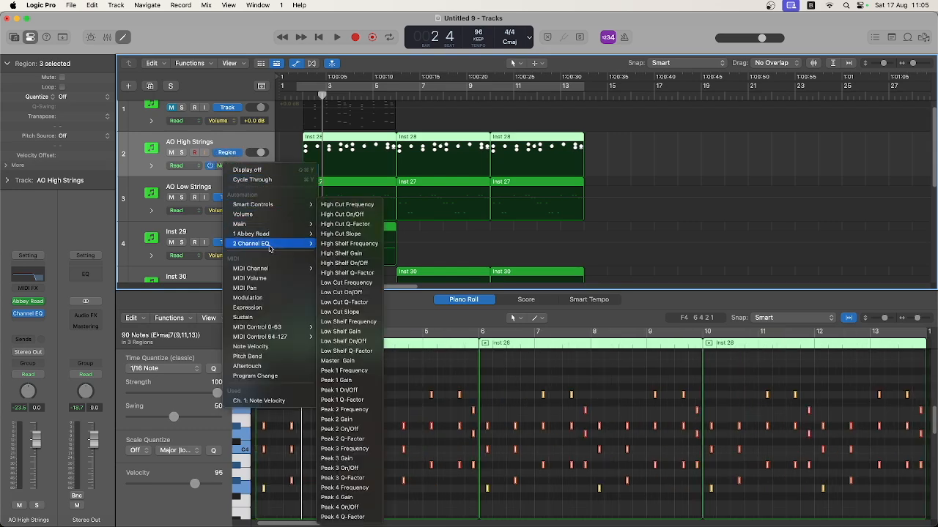
{"action": "left_click", "coordinate": [352, 205]}
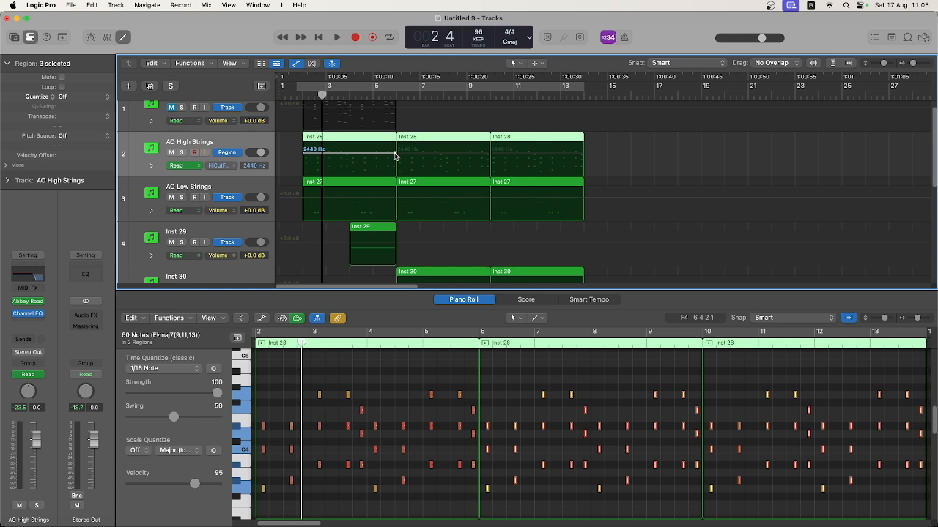
Automate the high cut on the first AO High Strings region from 2440 Hz through 4700 Hz late in bar 4, and hold the second region at 20000 Hz
{"action": "left_click_drag", "start_coordinate": [395, 155], "coordinate": [395, 147]}
{"action": "key", "text": "space"}
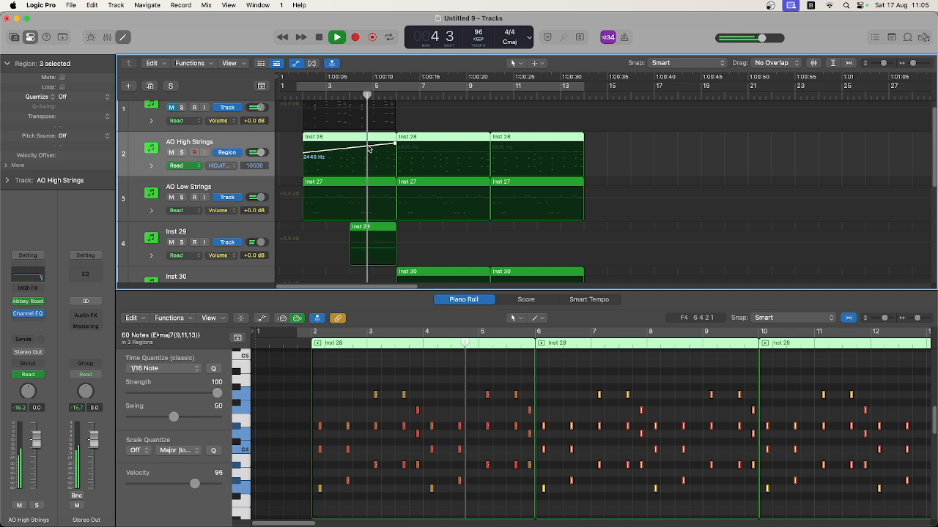
{"action": "left_click", "coordinate": [370, 147]}
{"action": "left_click_drag", "start_coordinate": [369, 146], "coordinate": [370, 151]}
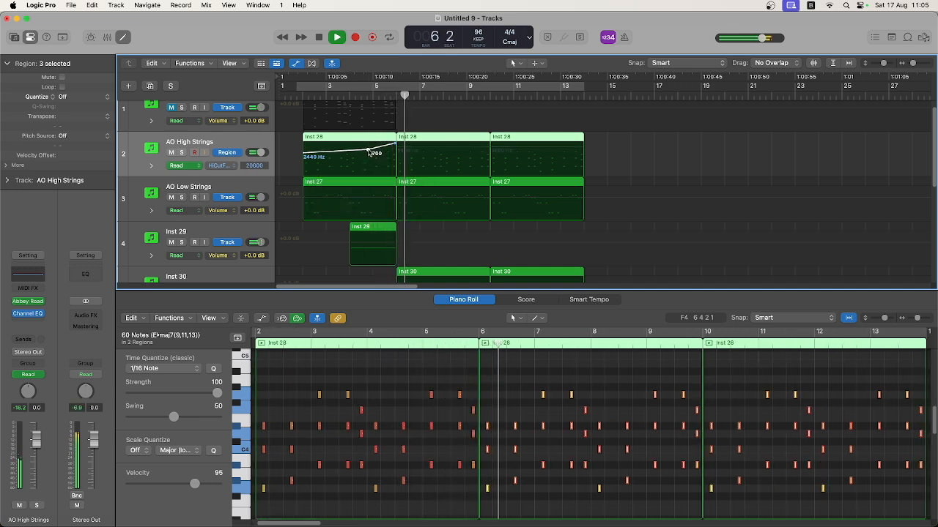
{"action": "left_click", "coordinate": [420, 143]}
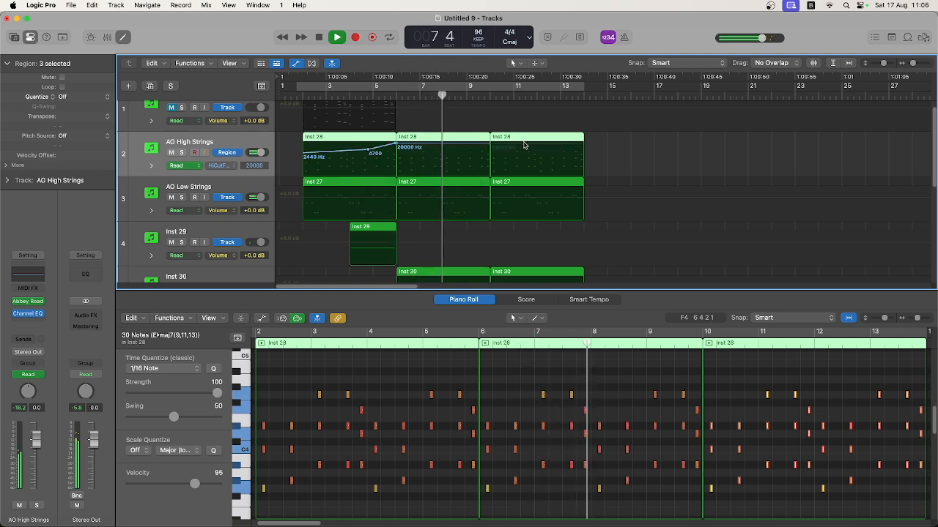
{"action": "left_click", "coordinate": [290, 156]}
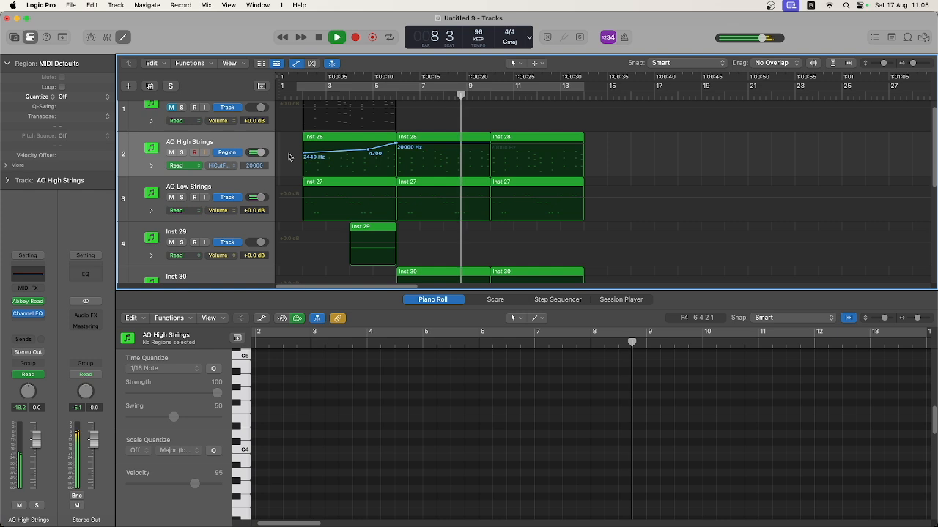
Play the arrangement from near the start to bar 10 and look over the drum, beat and instrument tracks
{"action": "key", "text": "Return"}
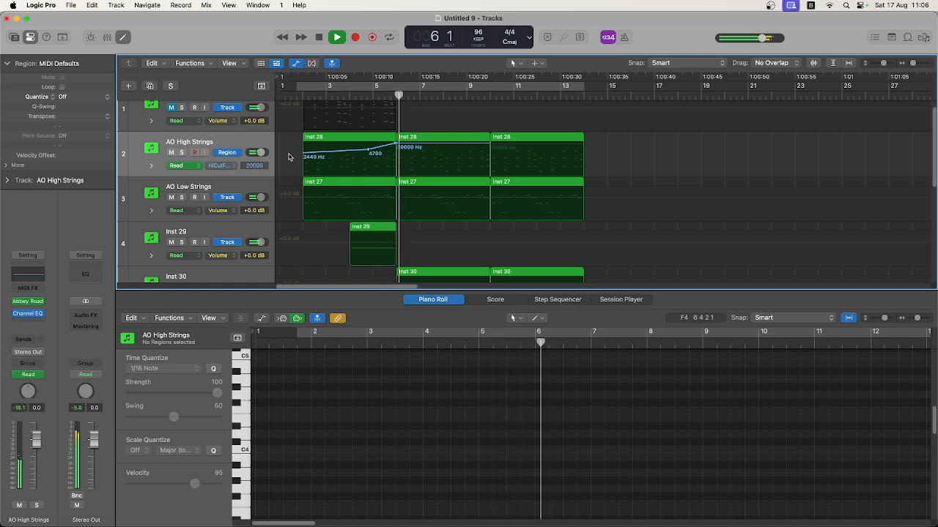
{"action": "scroll", "coordinate": [646, 235], "scroll_direction": "down", "scroll_amount": 5}
{"action": "scroll", "coordinate": [646, 235], "scroll_direction": "down", "scroll_amount": 3}
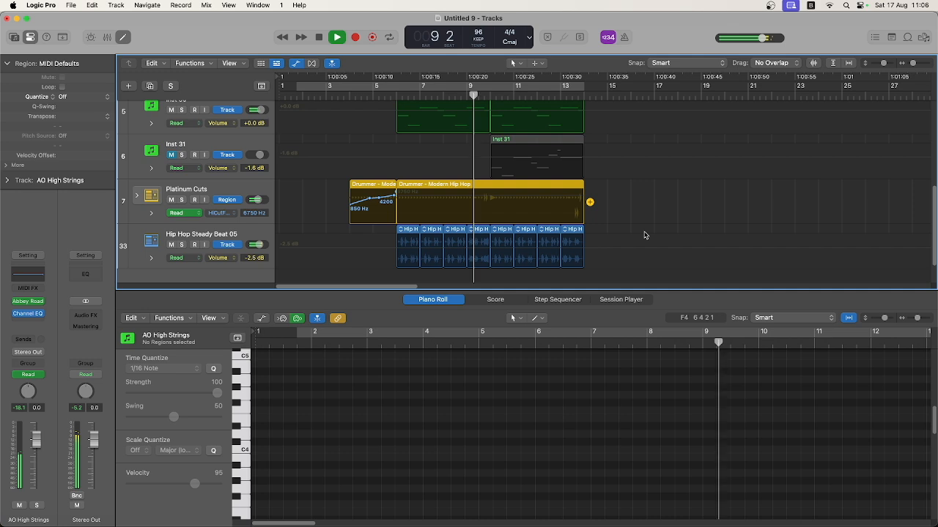
{"action": "scroll", "coordinate": [646, 235], "scroll_direction": "up", "scroll_amount": 2}
{"action": "key", "text": "space"}
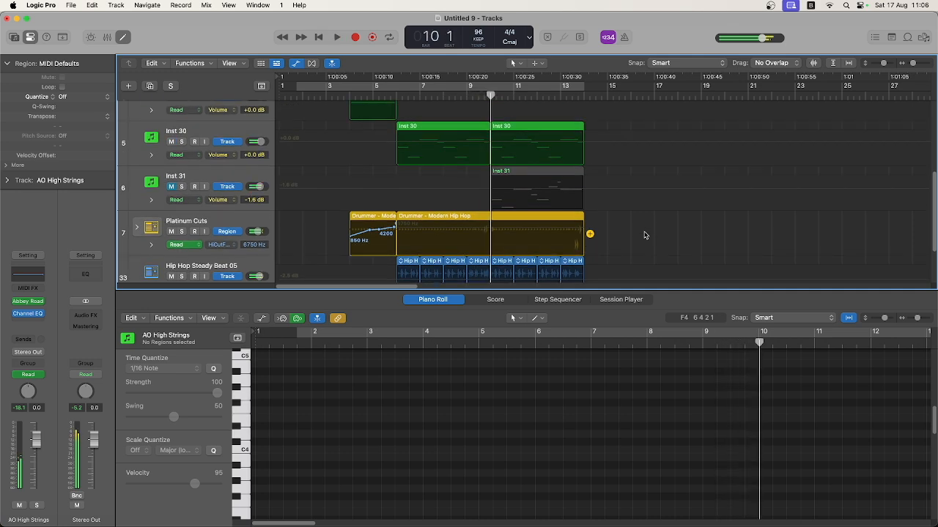
{"action": "scroll", "coordinate": [645, 235], "scroll_direction": "down", "scroll_amount": 2}
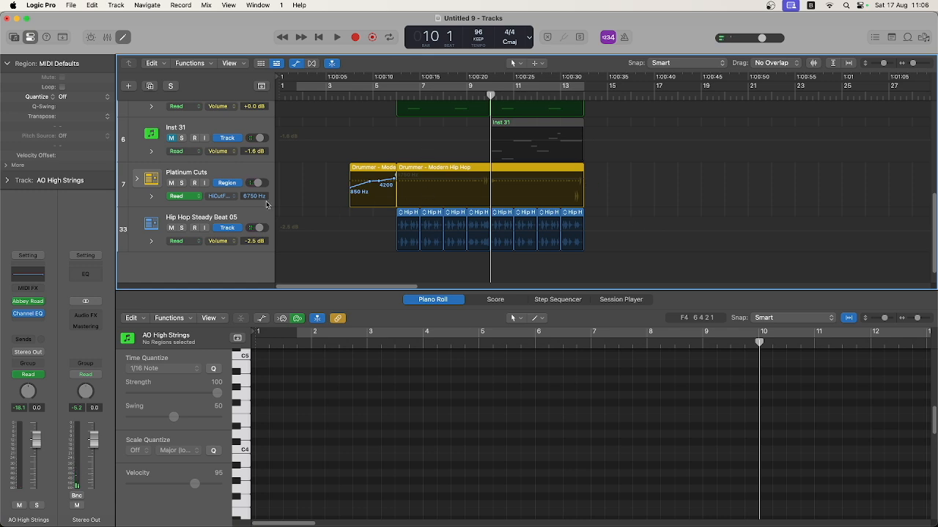
{"action": "scroll", "coordinate": [326, 212], "scroll_direction": "up", "scroll_amount": 3}
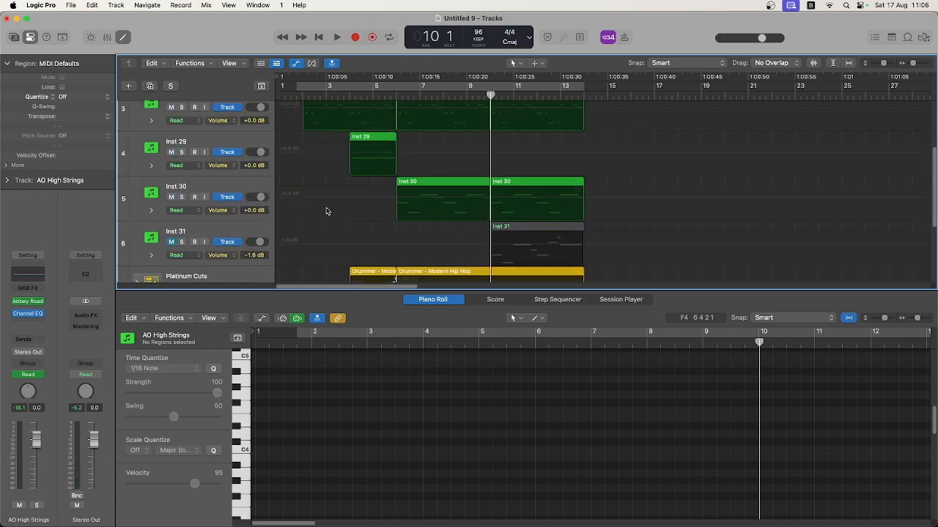
Select the Inst 29 track and place the playhead at bar 10
{"action": "left_click", "coordinate": [257, 142]}
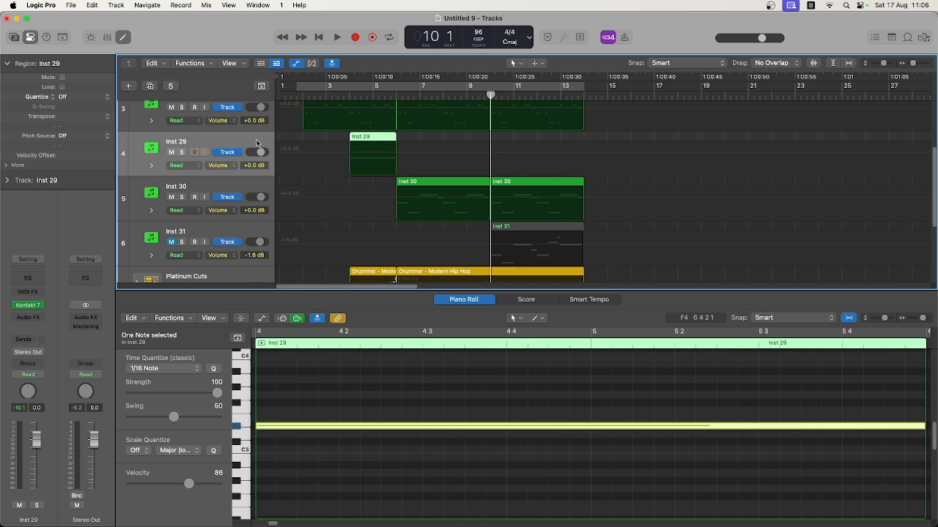
{"action": "left_click", "coordinate": [477, 97]}
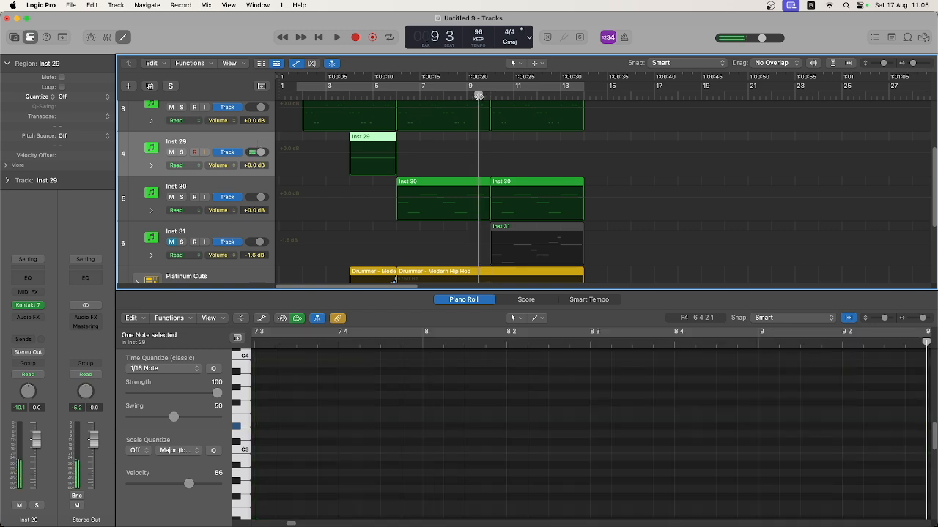
{"action": "left_click", "coordinate": [490, 95]}
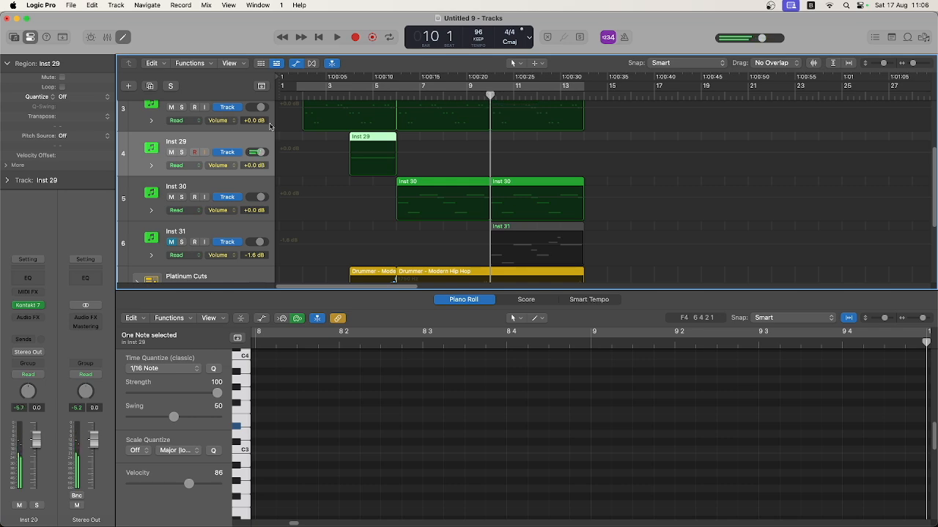
Add a software instrument track below Inst 29, load Kontakt 7 on it, and list the Damage 2 library's instruments
{"action": "left_click", "coordinate": [128, 86]}
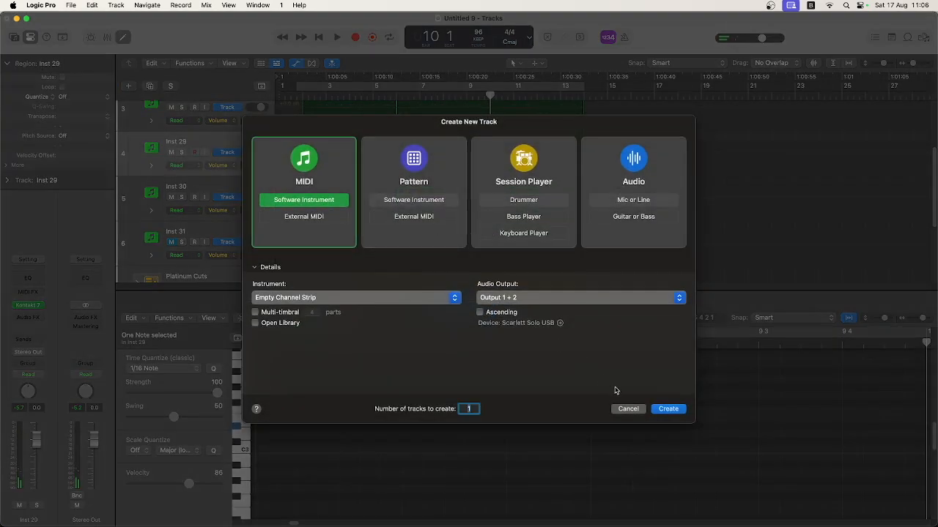
{"action": "left_click", "coordinate": [668, 409]}
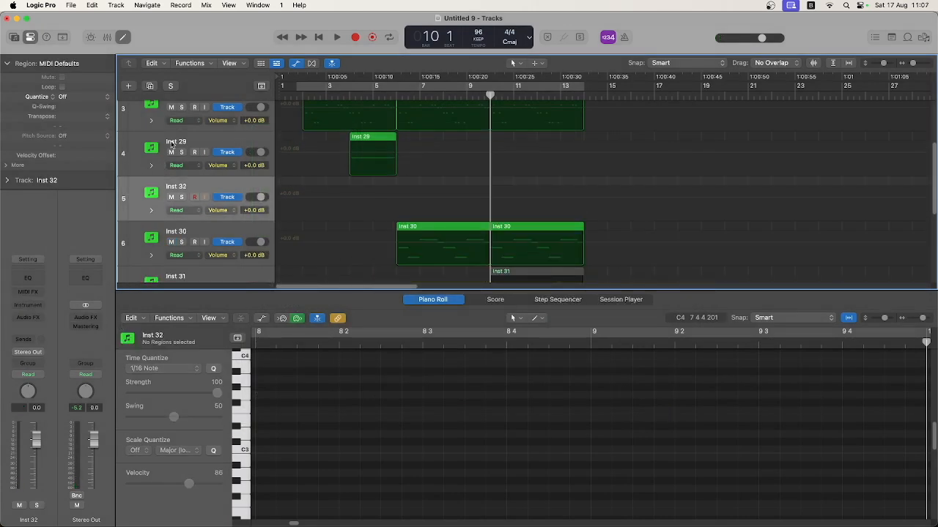
{"action": "left_click", "coordinate": [32, 306]}
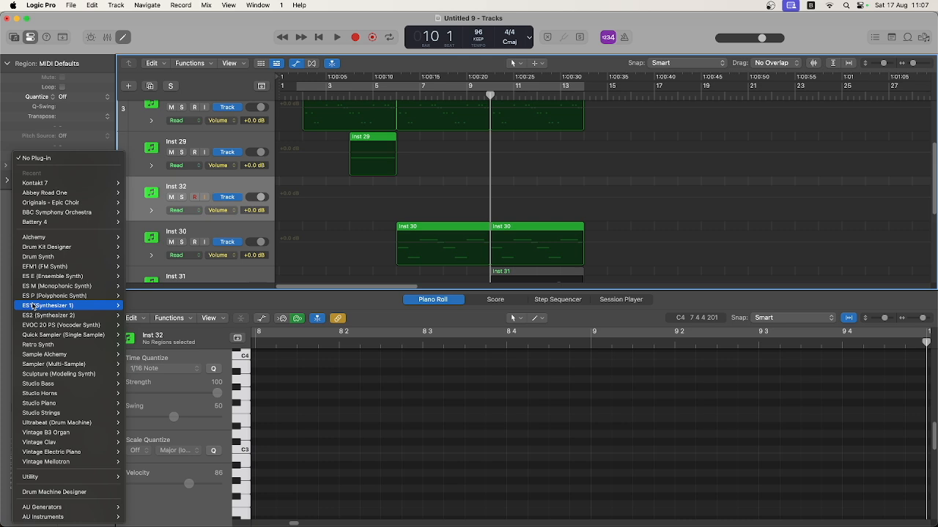
{"action": "mouse_move", "coordinate": [73, 183]}
{"action": "left_click", "coordinate": [147, 192]}
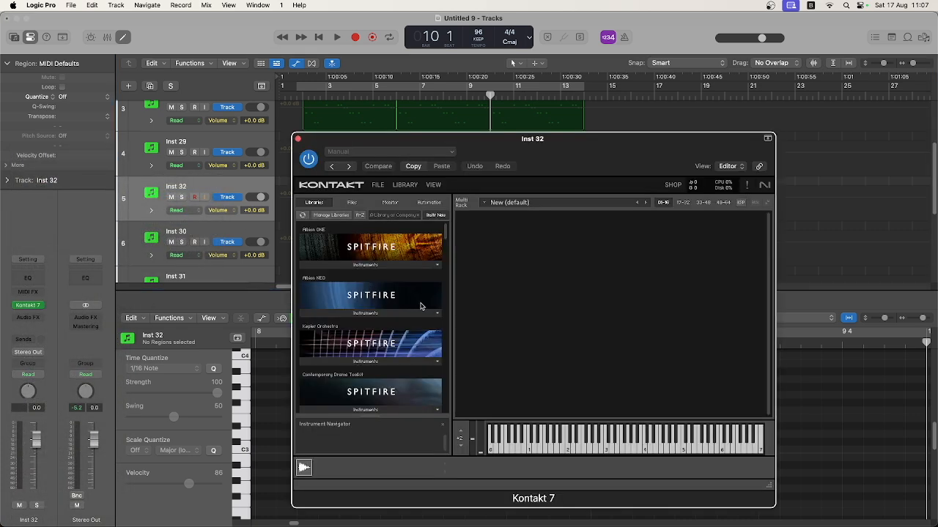
{"action": "scroll", "coordinate": [414, 307], "scroll_direction": "down", "scroll_amount": 8}
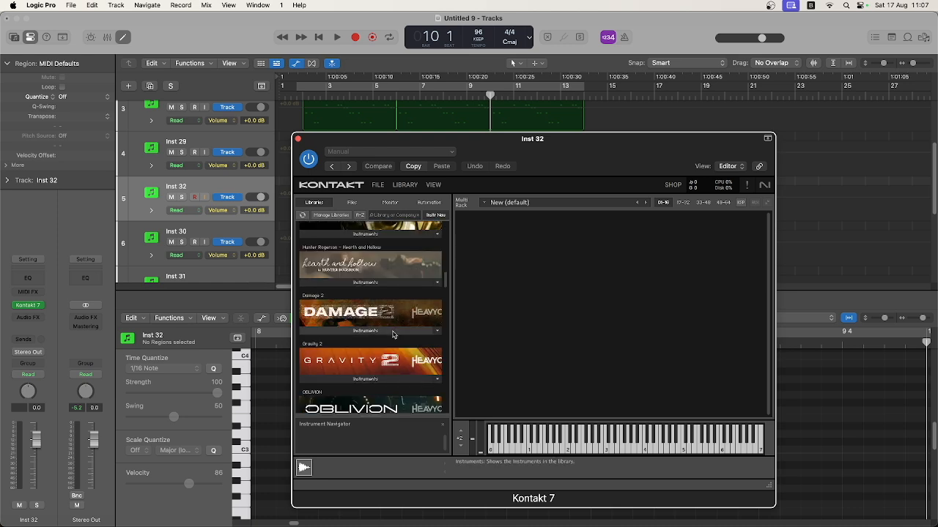
{"action": "left_click", "coordinate": [394, 331]}
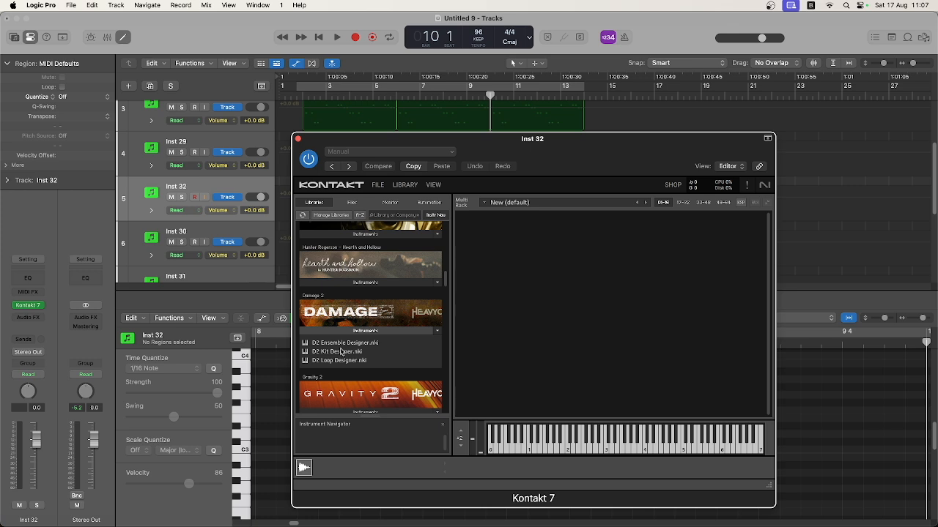
Load D2 Kit Designer from Damage 2, browse its Damaged and Hybrid snapshots, and remove the instrument from the rack
{"action": "left_click_drag", "start_coordinate": [340, 352], "coordinate": [576, 309]}
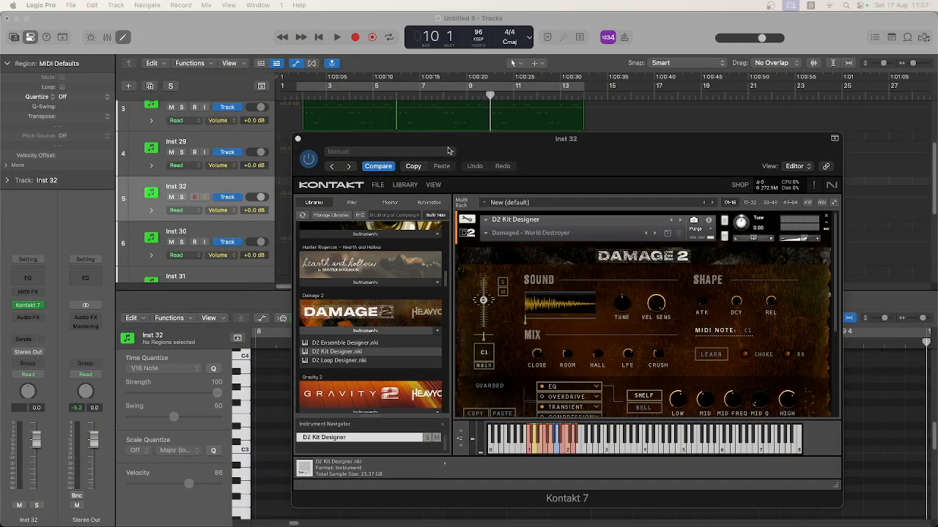
{"action": "left_click_drag", "start_coordinate": [453, 139], "coordinate": [325, 88]}
{"action": "left_click", "coordinate": [358, 182]}
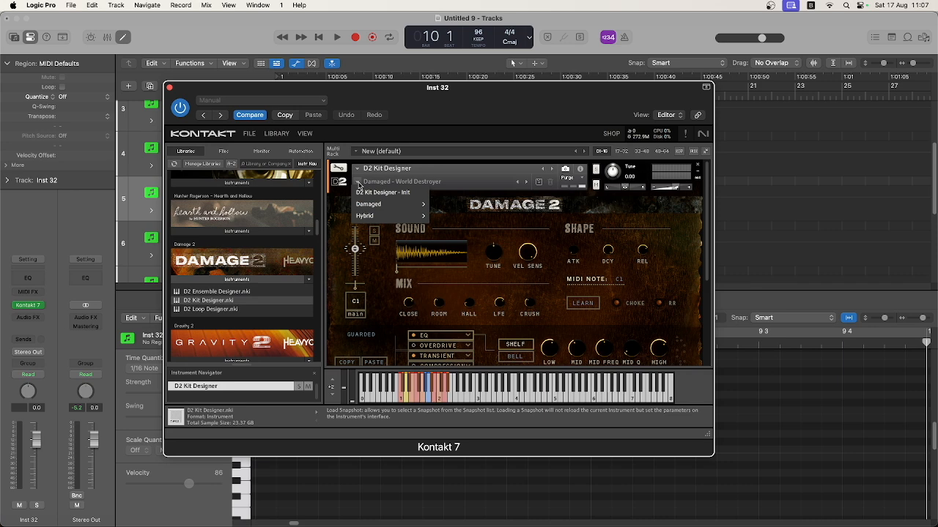
{"action": "mouse_move", "coordinate": [404, 204]}
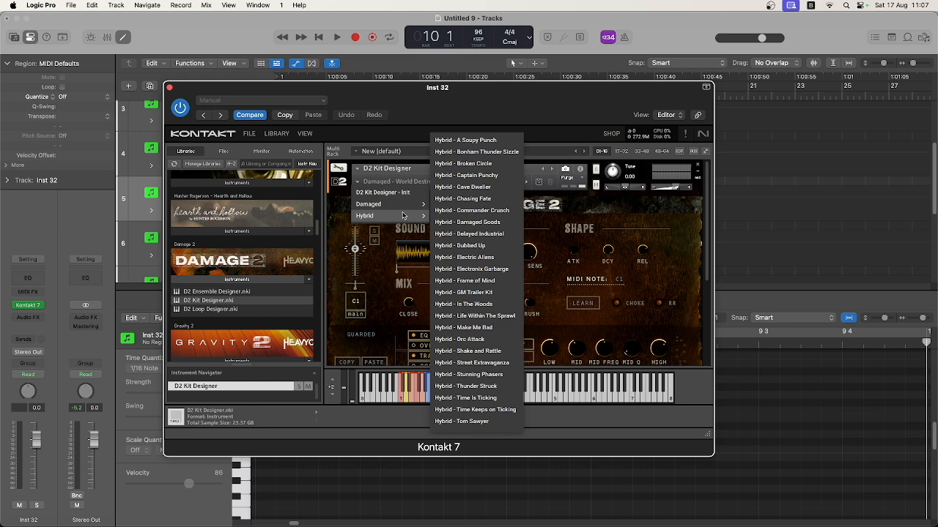
{"action": "left_click", "coordinate": [698, 170]}
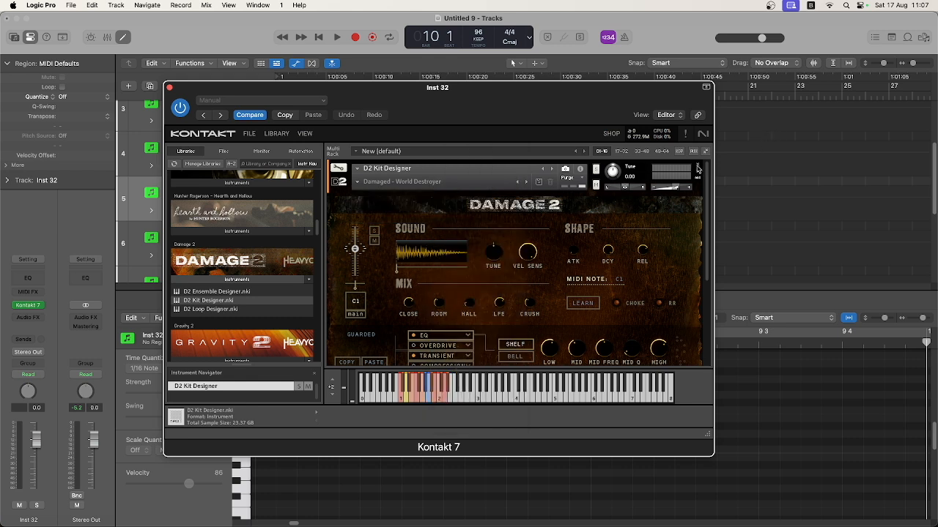
{"action": "left_click", "coordinate": [698, 169]}
Load D2 Ensemble Designer and choose the Transitions snapshot "Short Reverses and Whooshes - Menu (36)"
{"action": "left_click_drag", "start_coordinate": [224, 293], "coordinate": [424, 269]}
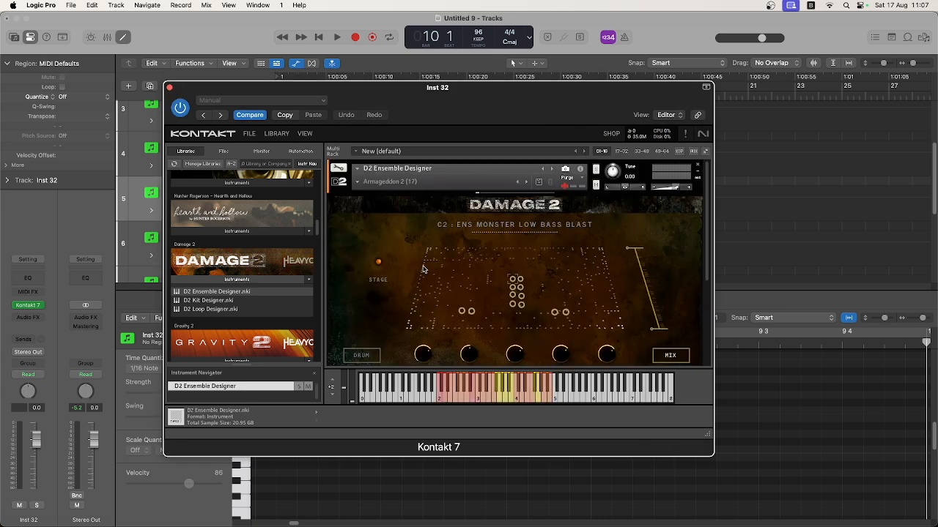
{"action": "left_click", "coordinate": [357, 184]}
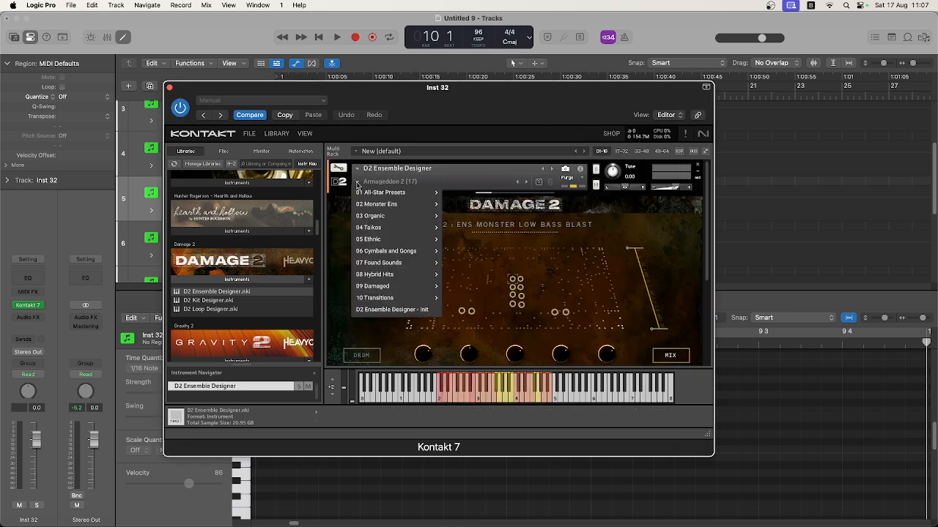
{"action": "mouse_move", "coordinate": [432, 296]}
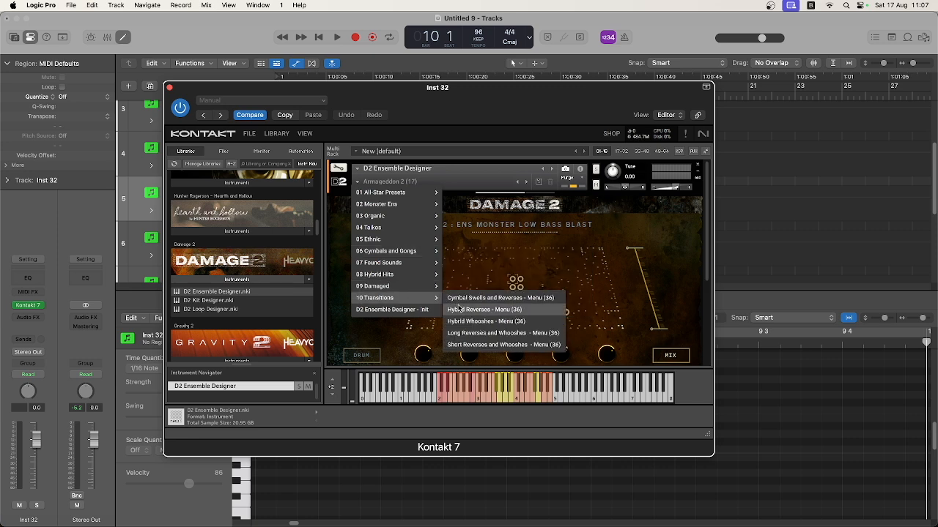
{"action": "left_click", "coordinate": [469, 344]}
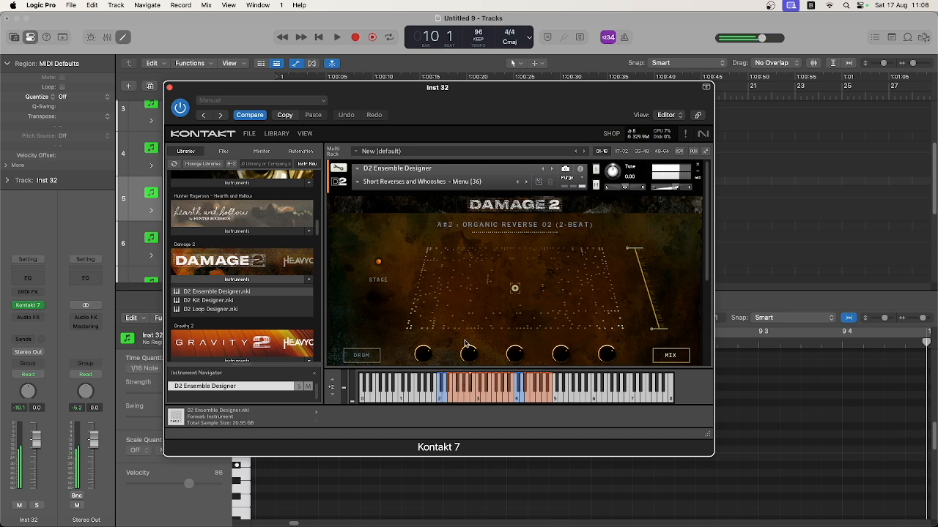
Close the Kontakt window, hide the track automation, and record a Damage 2 reverse note on Inst 32 in bar 9
{"action": "left_click", "coordinate": [170, 88]}
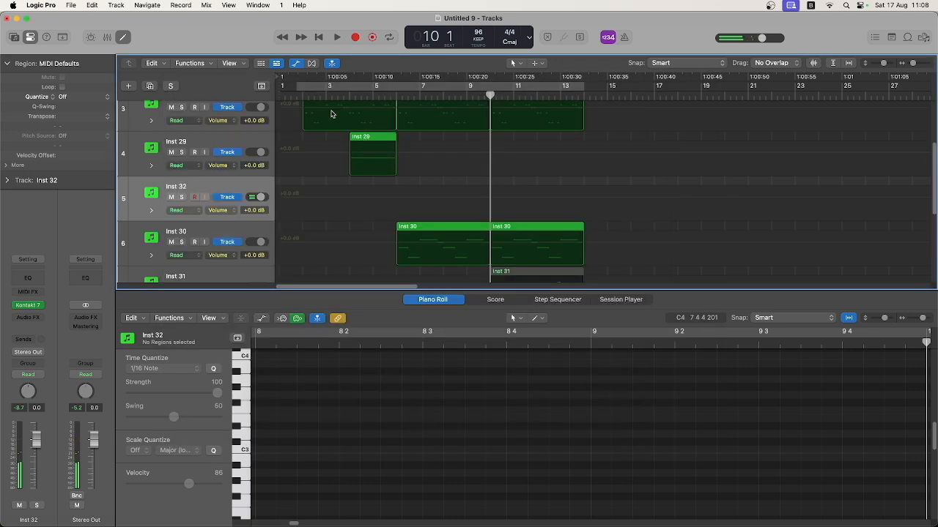
{"action": "left_click", "coordinate": [295, 65]}
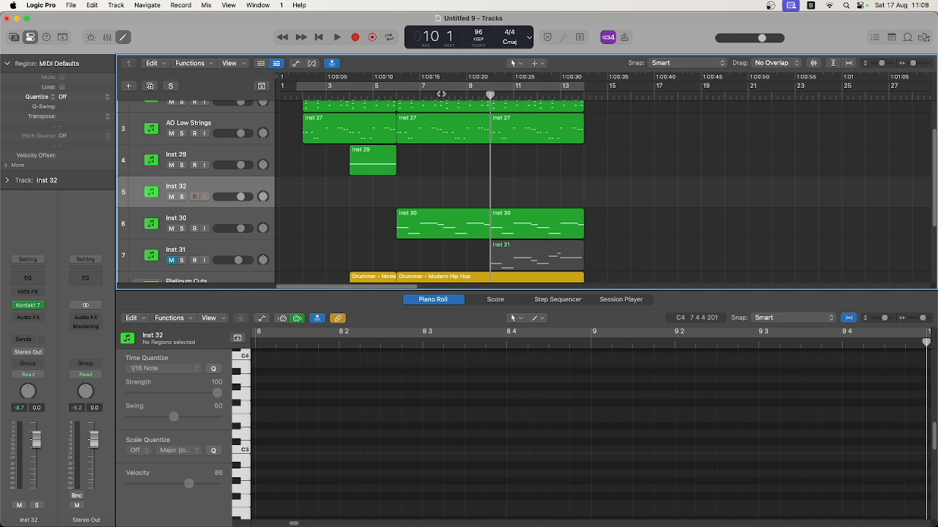
{"action": "left_click", "coordinate": [442, 95]}
{"action": "key", "text": "r"}
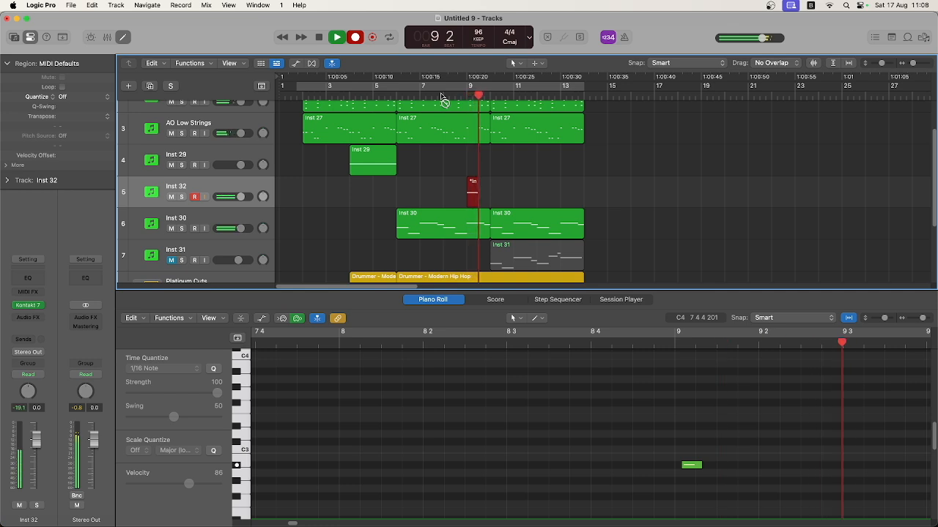
{"action": "key", "text": "space"}
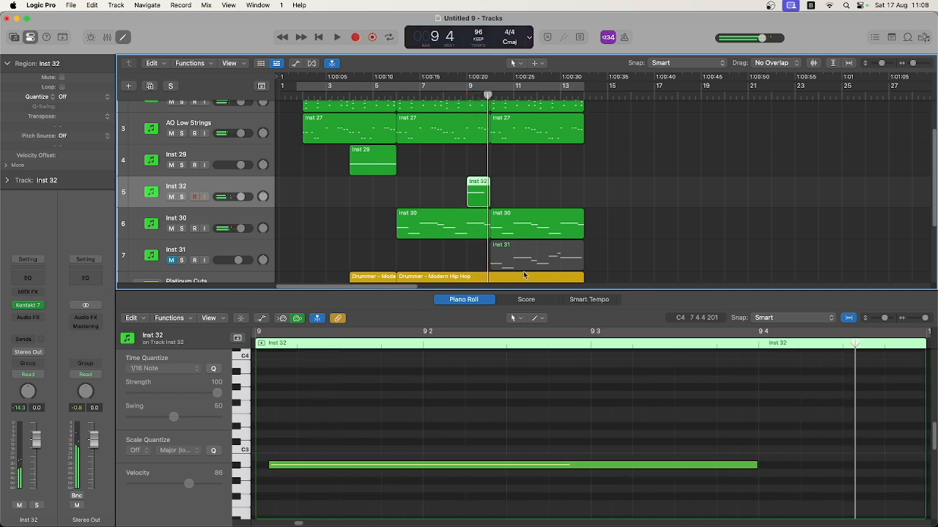
Shorten the recorded reverse note, move its start to beat 3 of bar 9, and play back the transition into bar 10
{"action": "left_click_drag", "start_coordinate": [756, 467], "coordinate": [564, 467]}
{"action": "left_click_drag", "start_coordinate": [479, 466], "coordinate": [803, 466]}
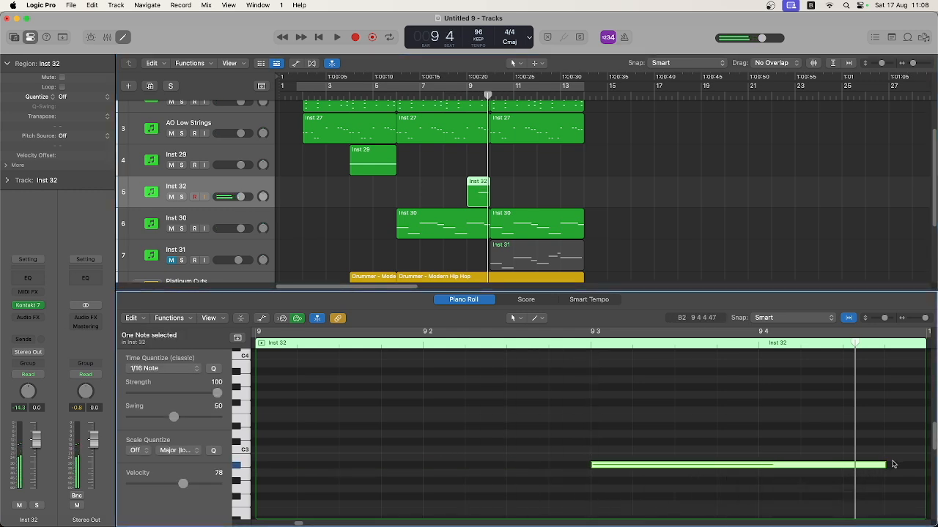
{"action": "key", "text": "space"}
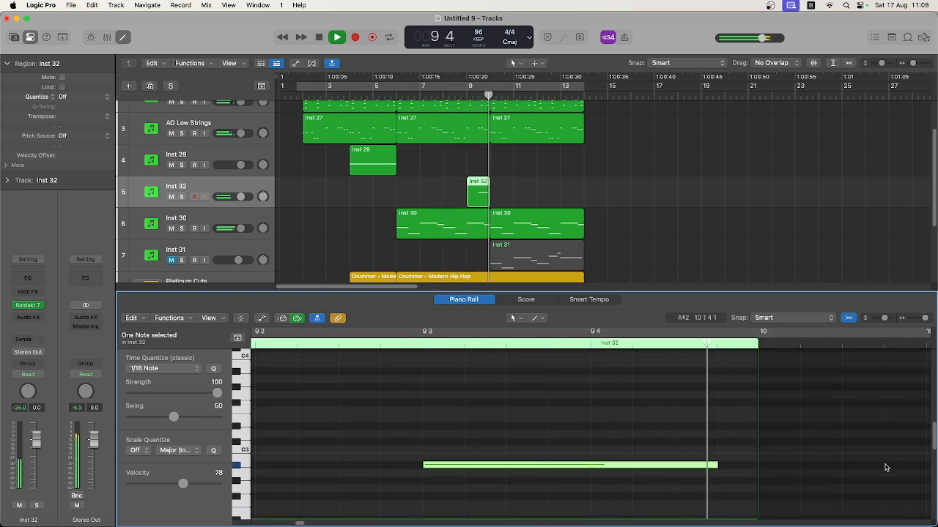
{"action": "key", "text": "space"}
{"action": "key", "text": "space"}
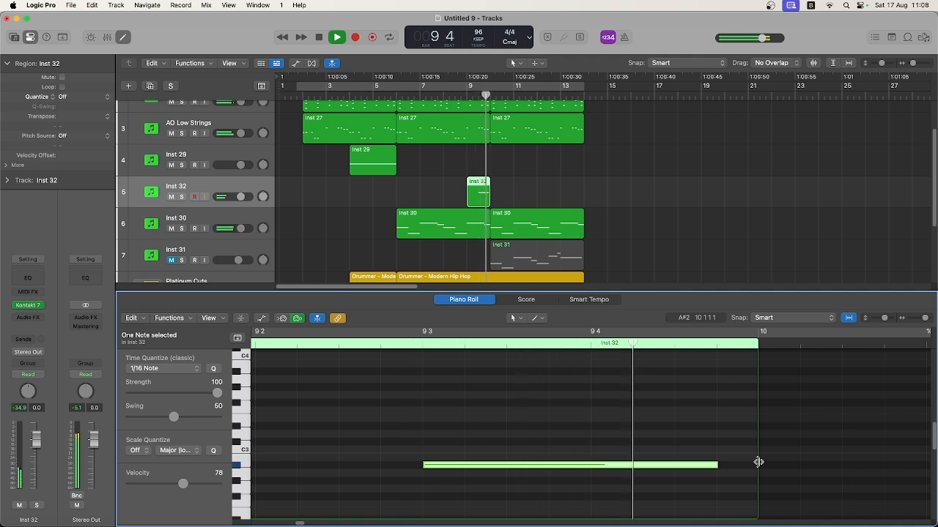
{"action": "key", "text": "space"}
Copy the Inst 32 reverse region from bar 9 to bar 13 and play the arrangement through to bar 14
{"action": "left_click_drag", "start_coordinate": [474, 185], "coordinate": [569, 187]}
{"action": "key", "text": "space"}
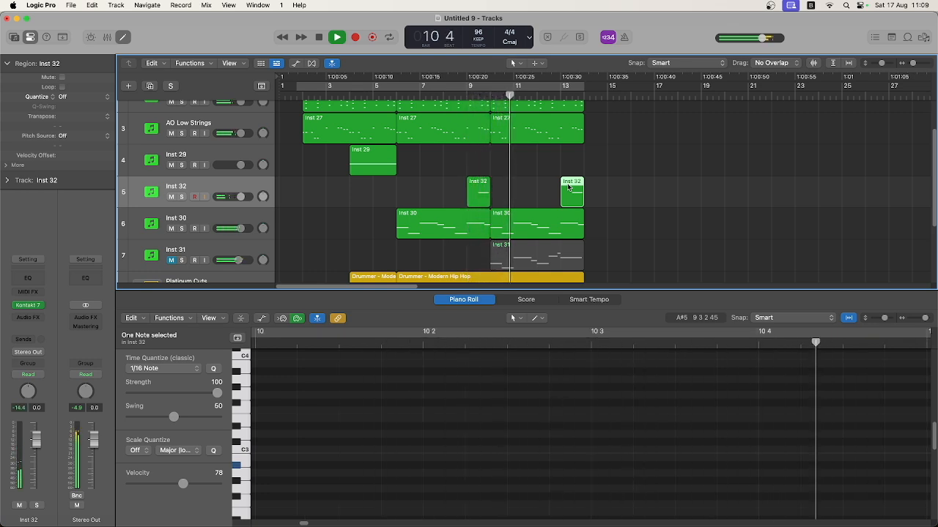
{"action": "scroll", "coordinate": [623, 219], "scroll_direction": "down", "scroll_amount": 3}
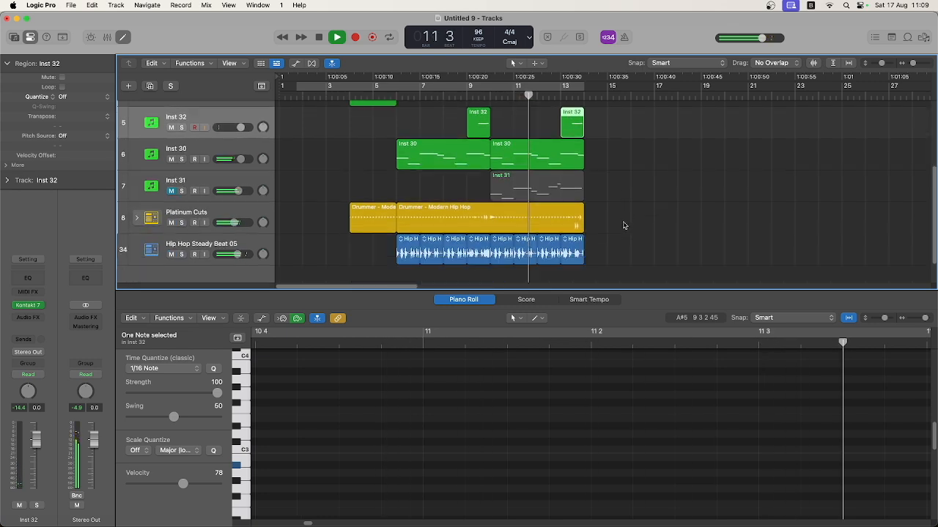
{"action": "scroll", "coordinate": [623, 225], "scroll_direction": "up", "scroll_amount": 5}
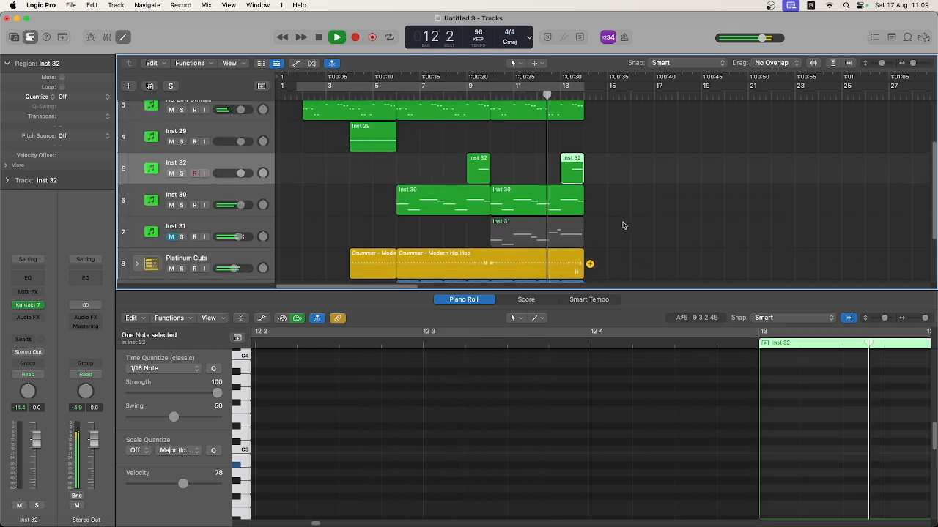
{"action": "scroll", "coordinate": [624, 225], "scroll_direction": "up", "scroll_amount": 1}
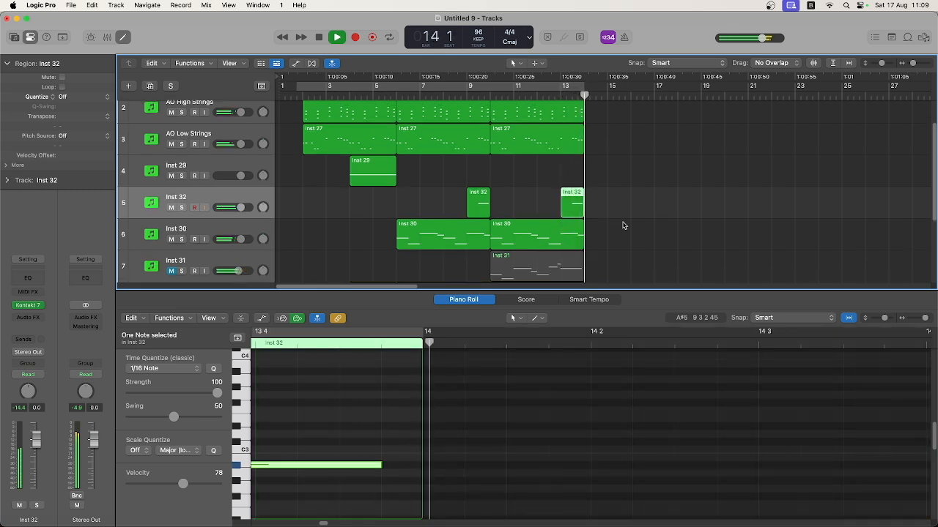
{"action": "key", "text": "space"}
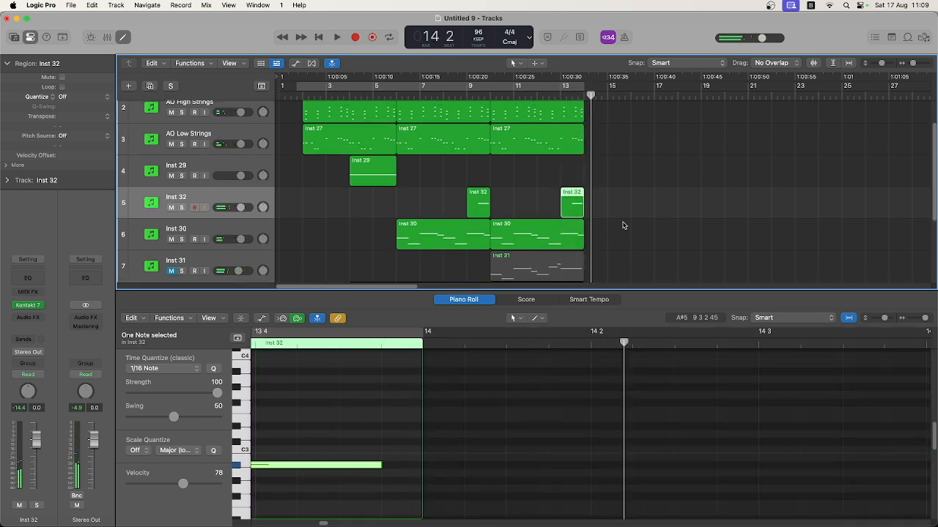
Play the arrangement from the beginning and lower the Inst 29 track's volume to -3.0 dB
{"action": "scroll", "coordinate": [347, 219], "scroll_direction": "up", "scroll_amount": 2}
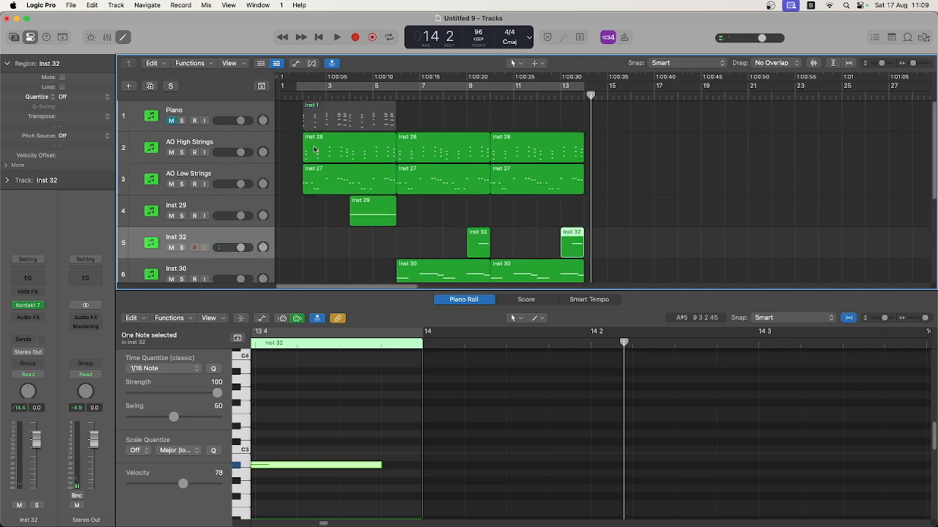
{"action": "left_click", "coordinate": [293, 91]}
{"action": "key", "text": "space"}
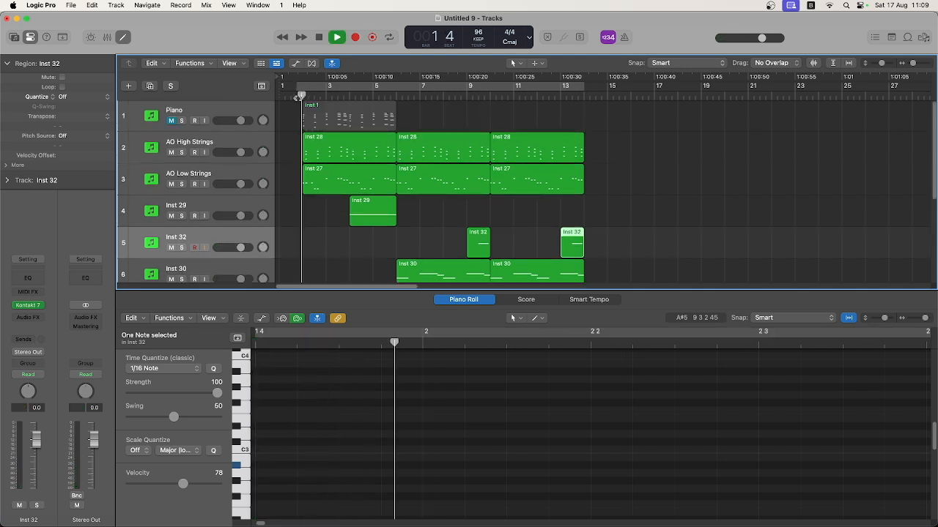
{"action": "scroll", "coordinate": [449, 199], "scroll_direction": "down", "scroll_amount": 2}
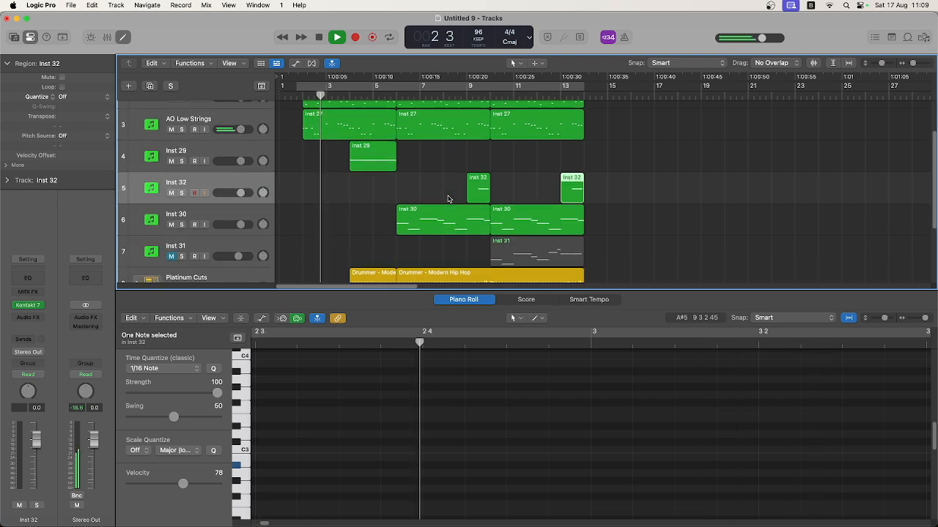
{"action": "scroll", "coordinate": [450, 199], "scroll_direction": "down", "scroll_amount": 1}
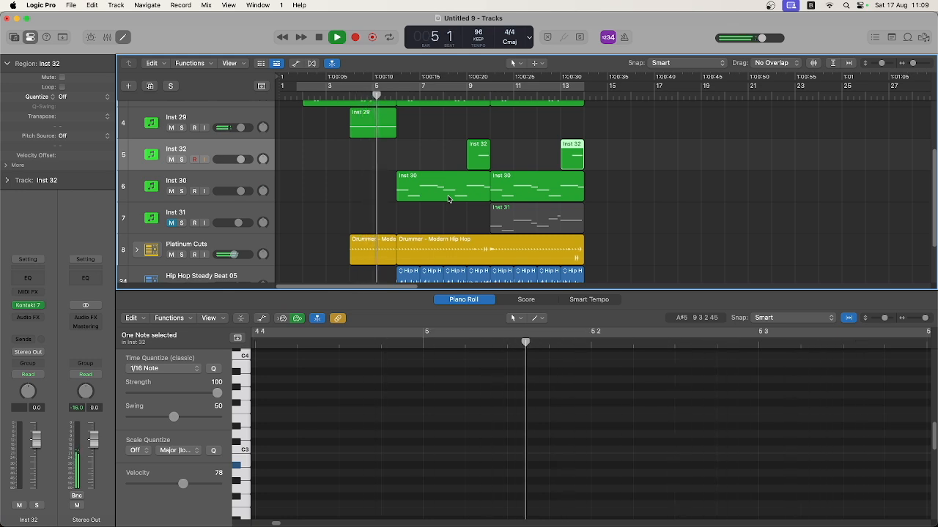
{"action": "left_click", "coordinate": [244, 127]}
{"action": "left_click_drag", "start_coordinate": [244, 127], "coordinate": [235, 127]}
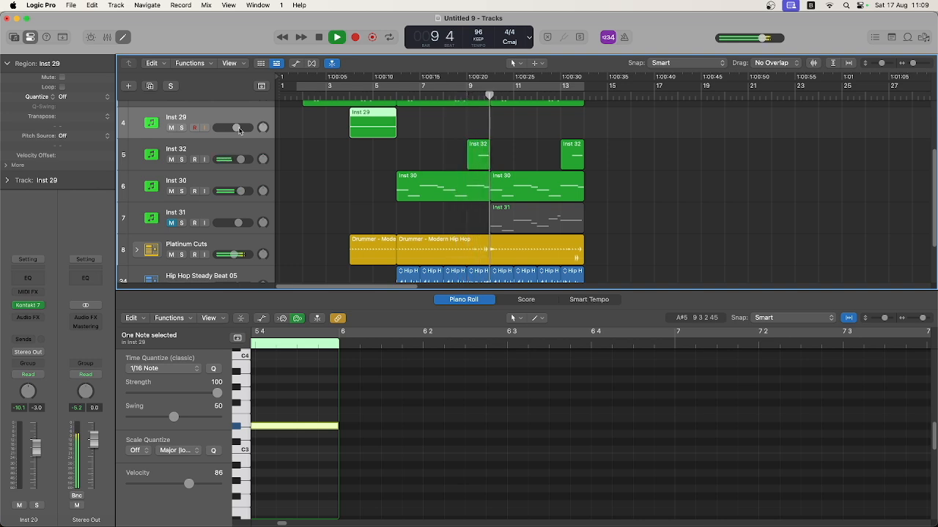
{"action": "key", "text": "space"}
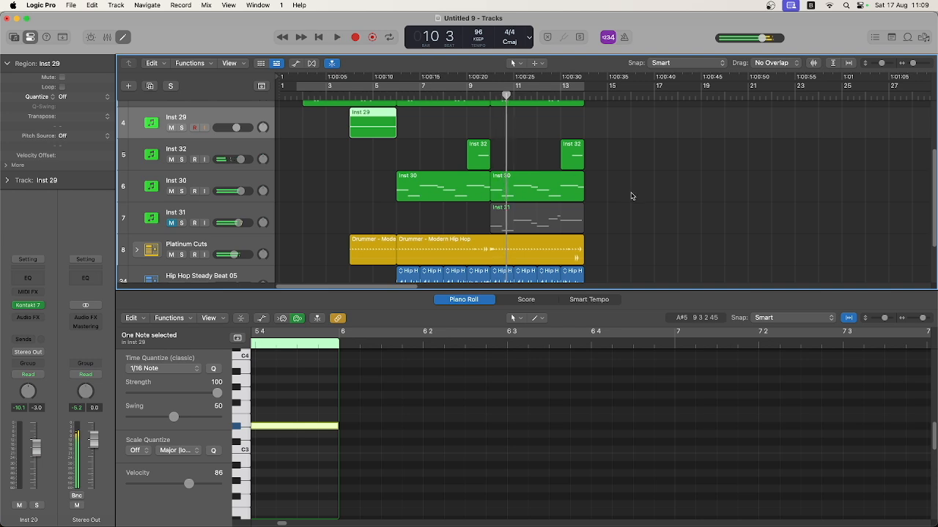
Add a software instrument track below Inst 30 and load Kontakt 7 on it
{"action": "left_click", "coordinate": [249, 185]}
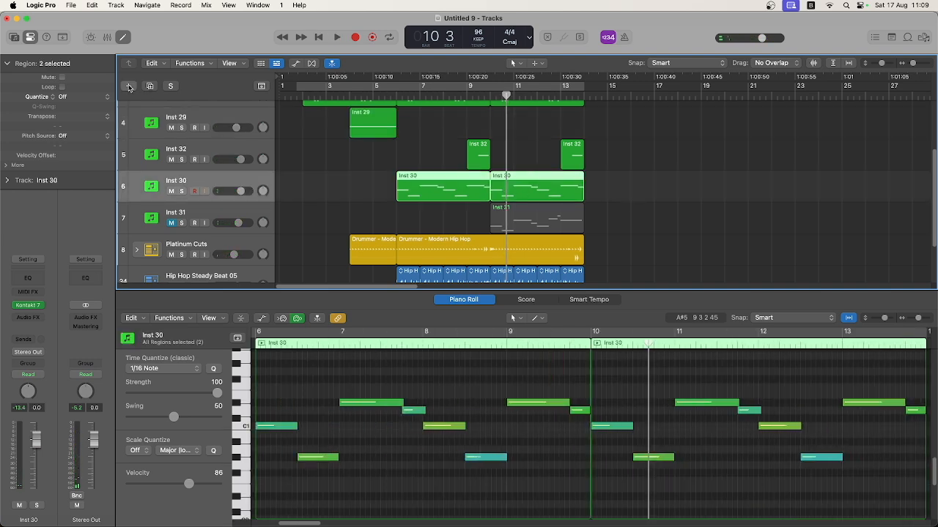
{"action": "left_click", "coordinate": [129, 86]}
{"action": "left_click", "coordinate": [667, 409]}
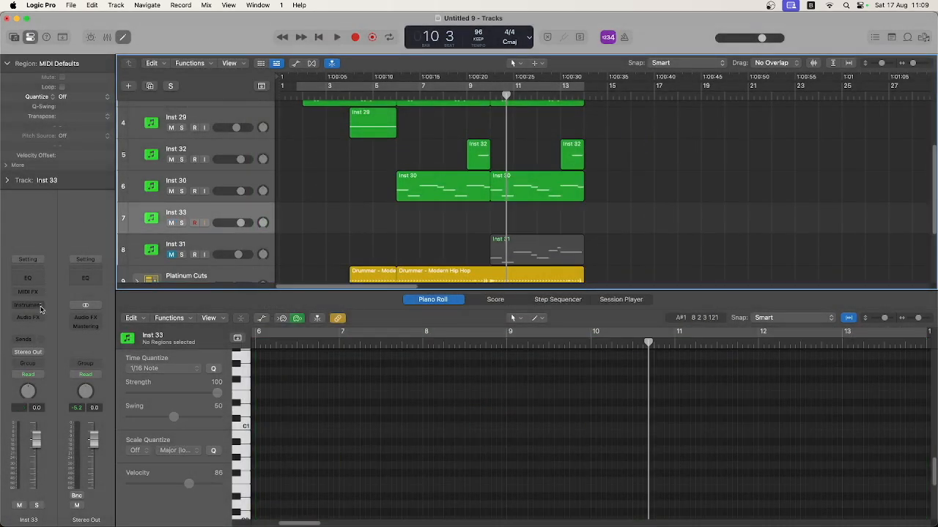
{"action": "left_click", "coordinate": [28, 305]}
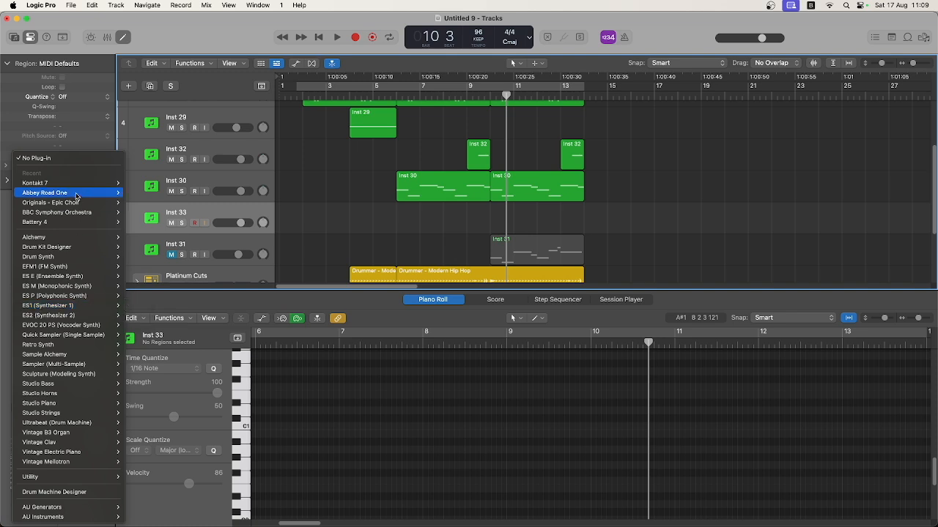
{"action": "mouse_move", "coordinate": [83, 184]}
{"action": "left_click", "coordinate": [136, 193]}
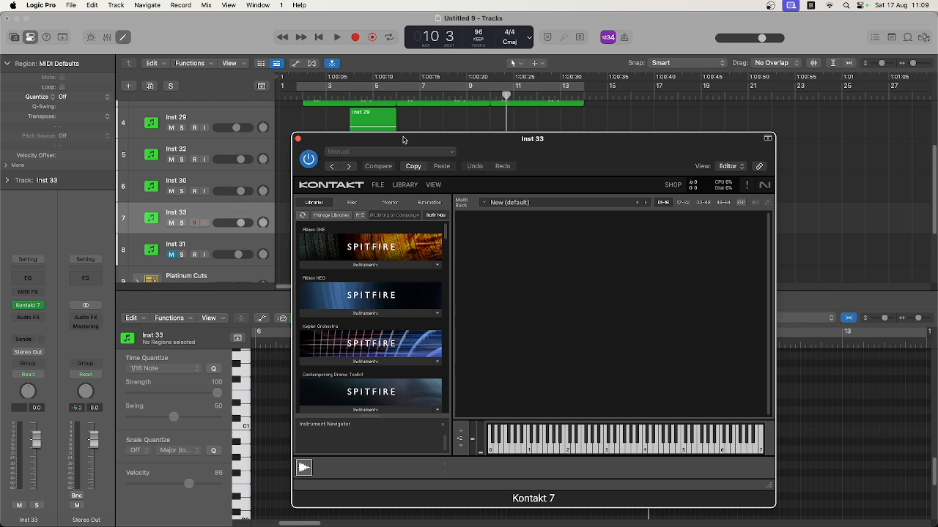
{"action": "left_click_drag", "start_coordinate": [403, 140], "coordinate": [316, 74]}
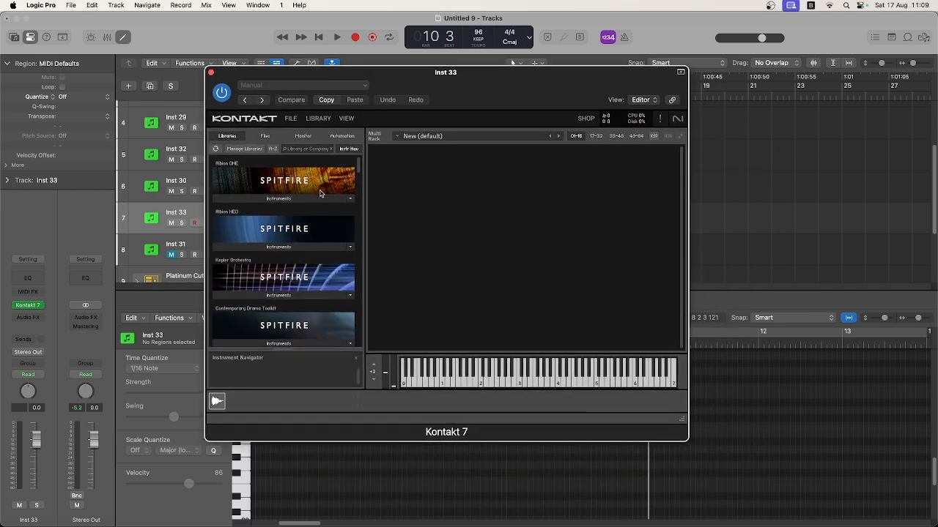
Look through the Kontakt library list for another instrument, from the Spitfire libraries to Kontakt Factory Library, and close the plug-in window
{"action": "scroll", "coordinate": [320, 193], "scroll_direction": "down", "scroll_amount": 5}
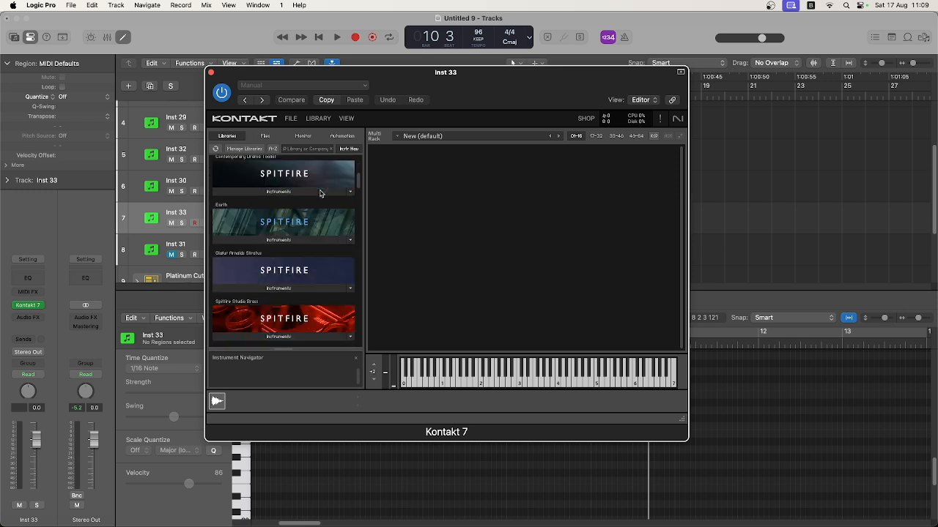
{"action": "scroll", "coordinate": [320, 194], "scroll_direction": "down", "scroll_amount": 5}
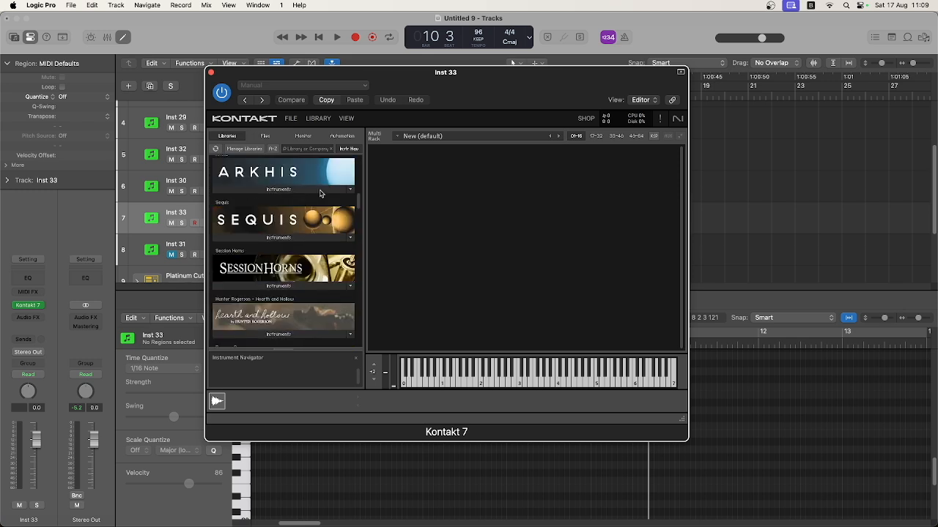
{"action": "scroll", "coordinate": [320, 193], "scroll_direction": "down", "scroll_amount": 3}
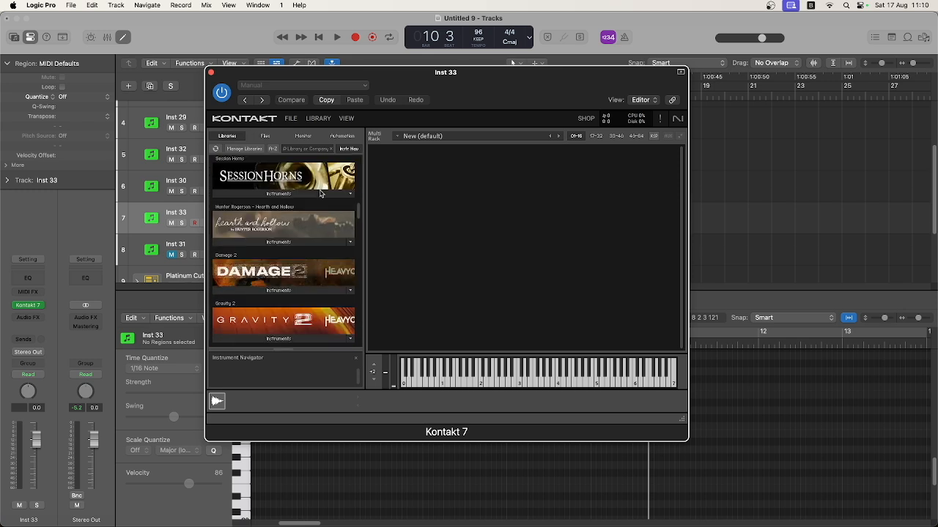
{"action": "scroll", "coordinate": [320, 193], "scroll_direction": "down", "scroll_amount": 3}
{"action": "scroll", "coordinate": [320, 194], "scroll_direction": "down", "scroll_amount": 5}
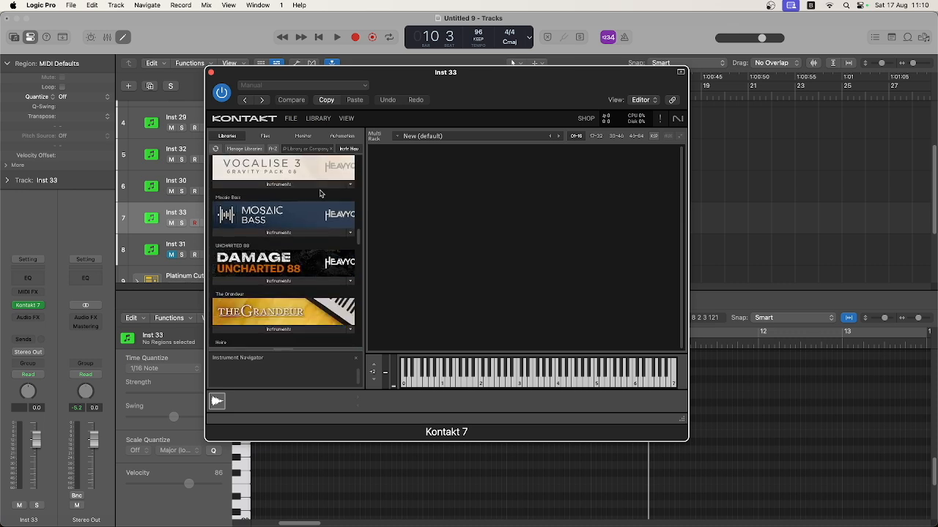
{"action": "scroll", "coordinate": [320, 194], "scroll_direction": "down", "scroll_amount": 4}
{"action": "scroll", "coordinate": [320, 193], "scroll_direction": "up", "scroll_amount": 1}
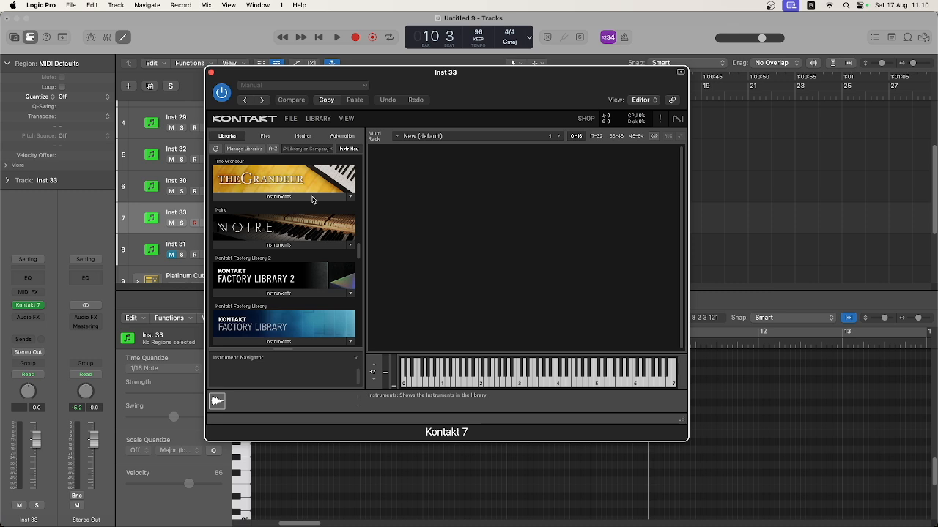
{"action": "left_click", "coordinate": [211, 72]}
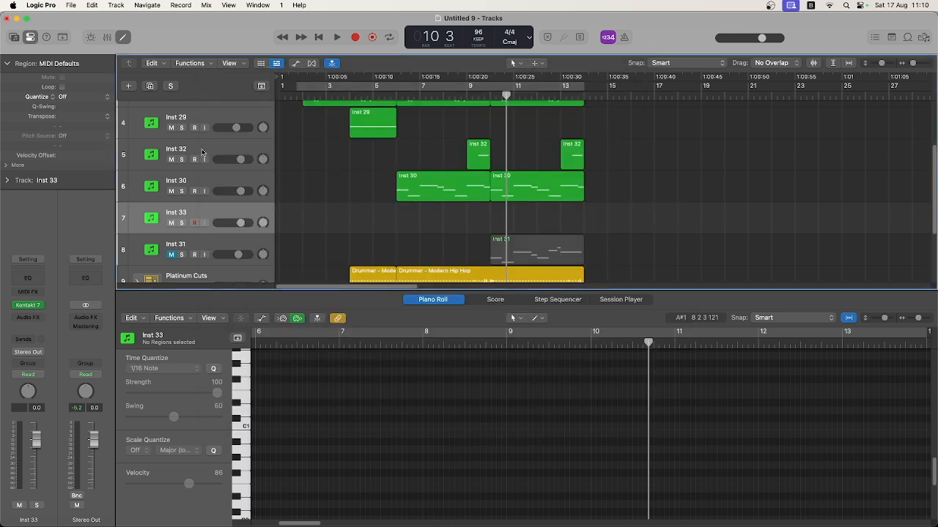
Move the Piano track's region to bar 18, unmute the track, and play the arrangement from bar 9
{"action": "left_click", "coordinate": [225, 112]}
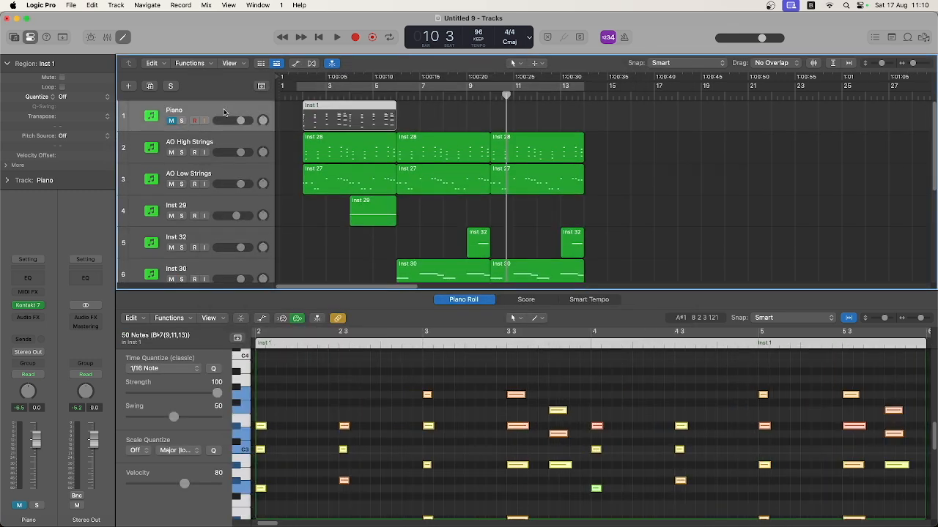
{"action": "left_click_drag", "start_coordinate": [325, 107], "coordinate": [700, 107]}
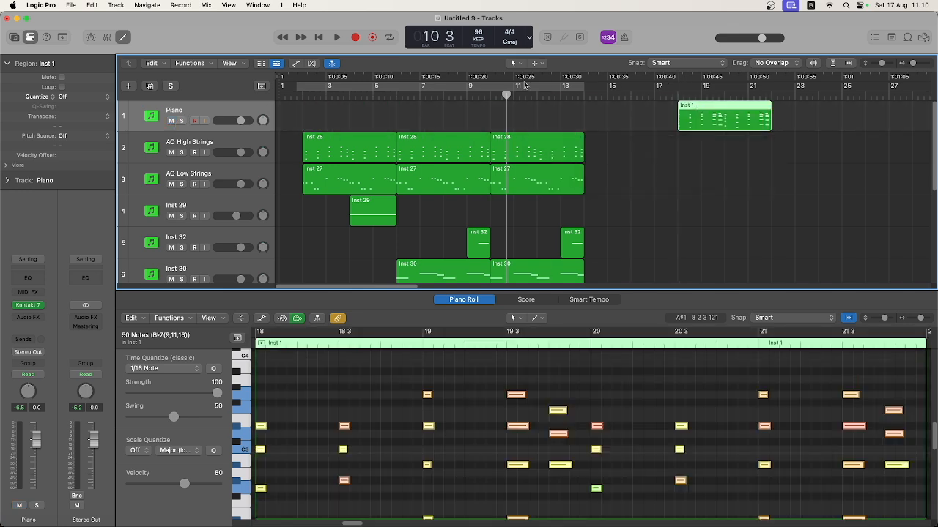
{"action": "left_click", "coordinate": [467, 93]}
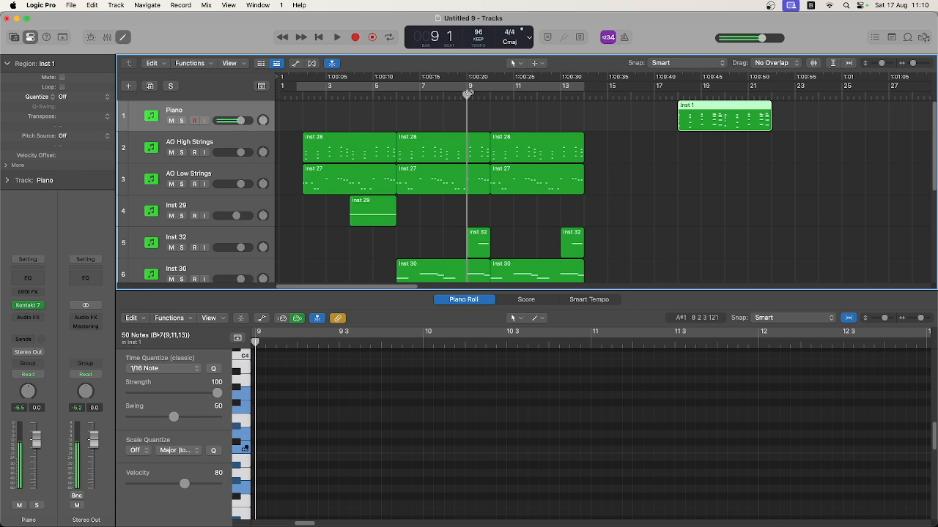
{"action": "key", "text": "space"}
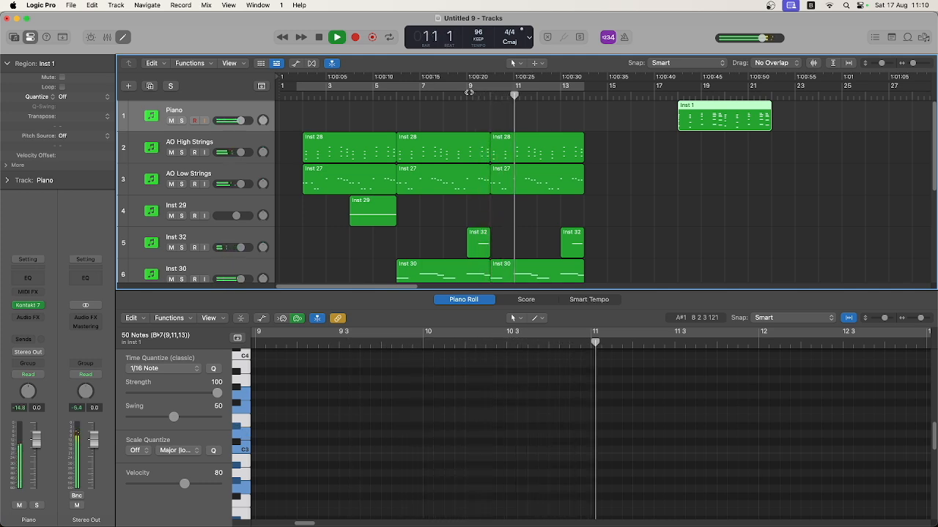
{"action": "left_click", "coordinate": [469, 92]}
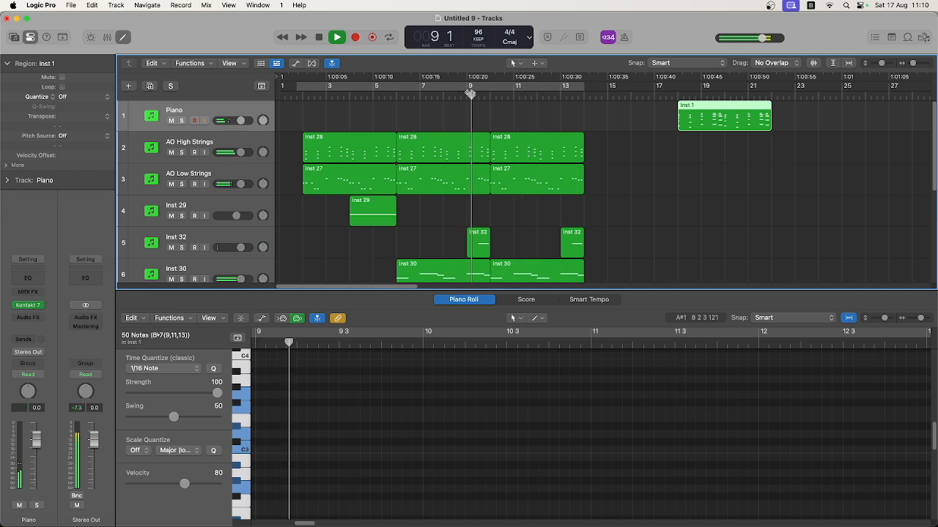
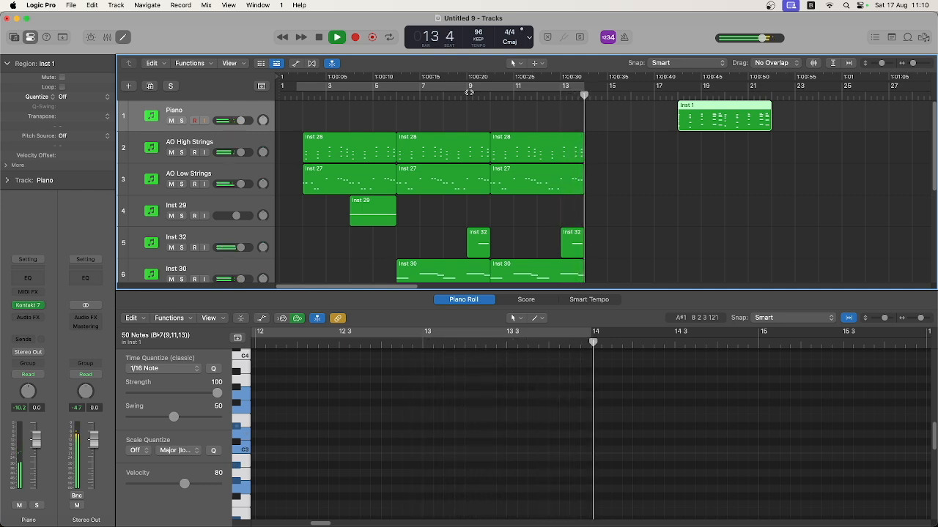
Play the arrangement repeatedly from bar 9 to try out a piano part over it
{"action": "left_click", "coordinate": [469, 93]}
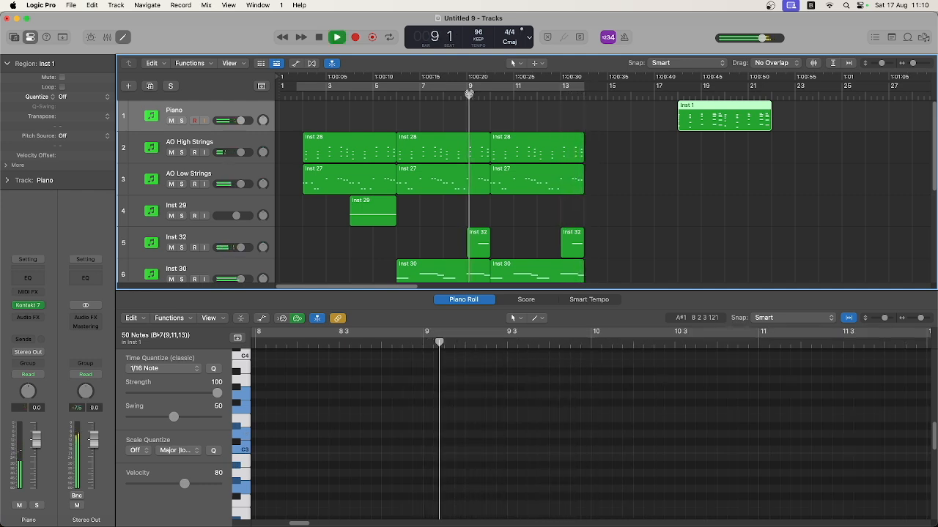
{"action": "left_click", "coordinate": [469, 92]}
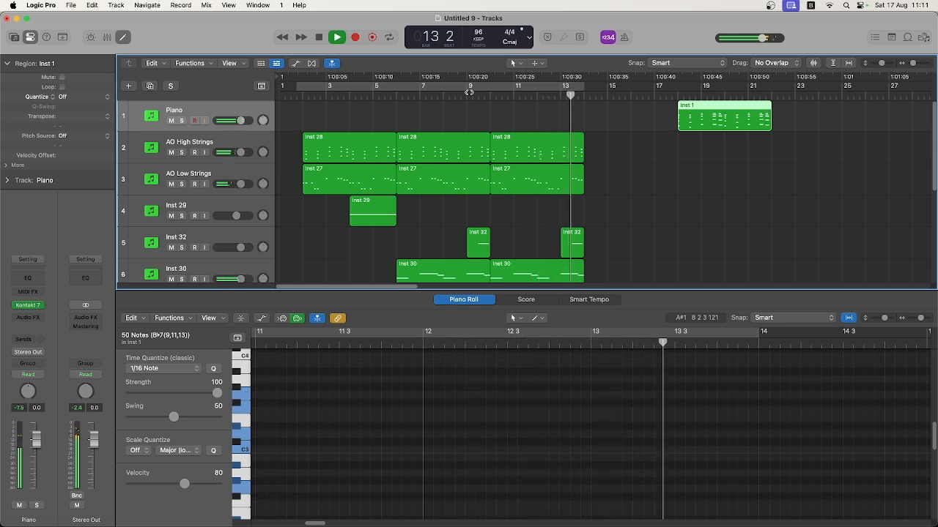
{"action": "key", "text": "space"}
{"action": "double_click", "coordinate": [469, 92]}
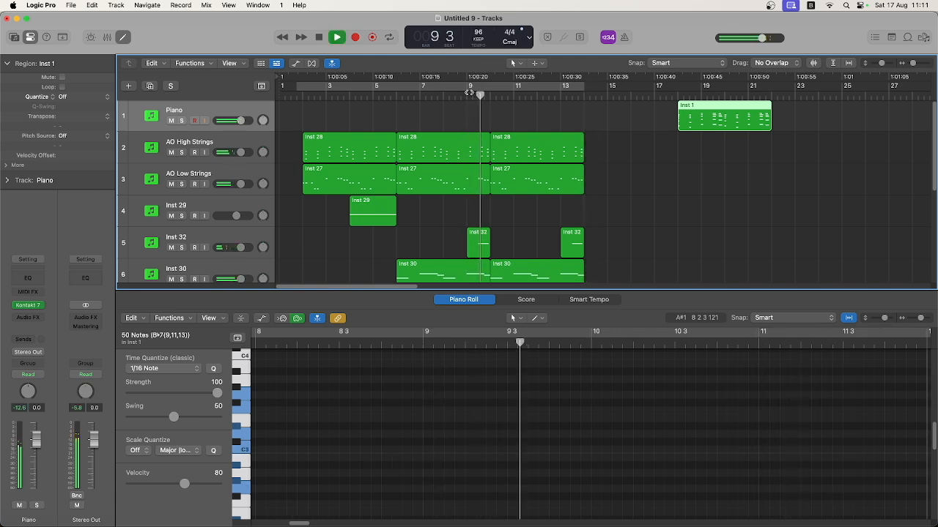
{"action": "key", "text": "space"}
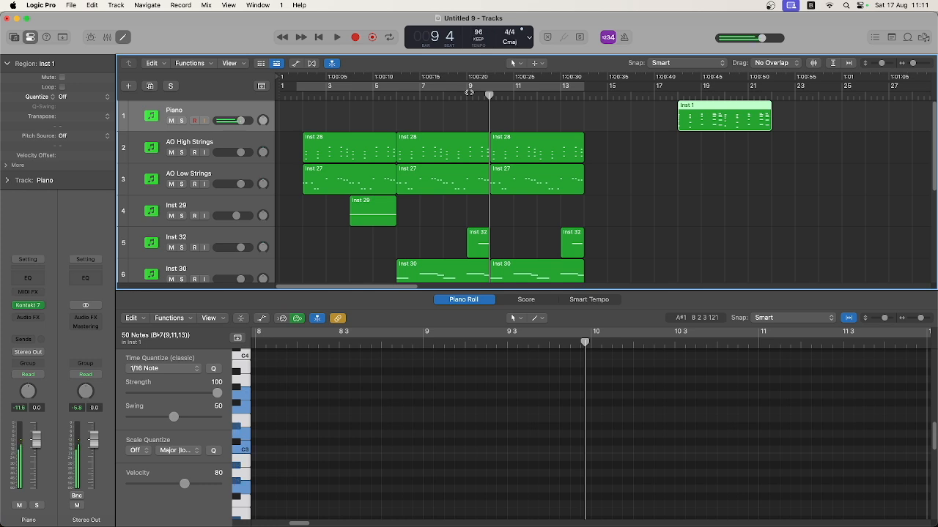
Add a second Piano track below the first and record a piano chord part on it from bar 10 to bar 12
{"action": "right_click", "coordinate": [261, 103]}
{"action": "left_click", "coordinate": [281, 165]}
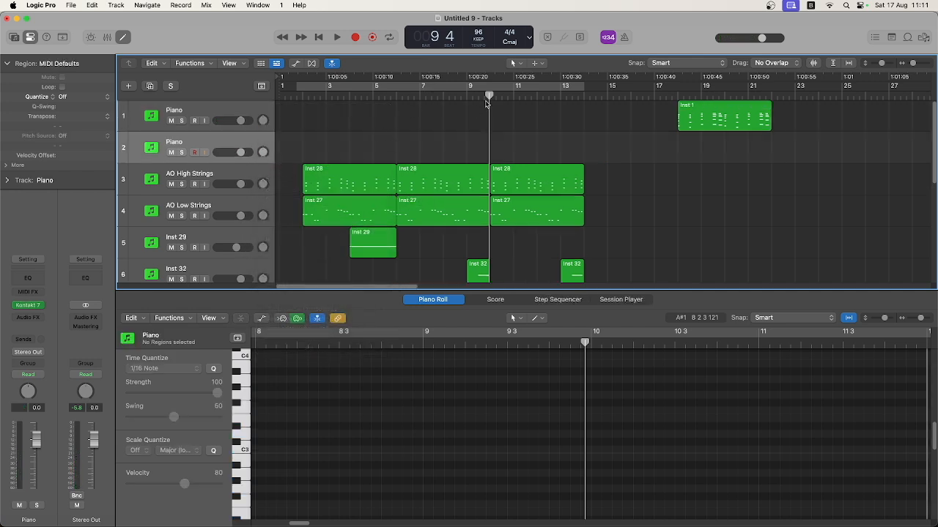
{"action": "left_click", "coordinate": [475, 96]}
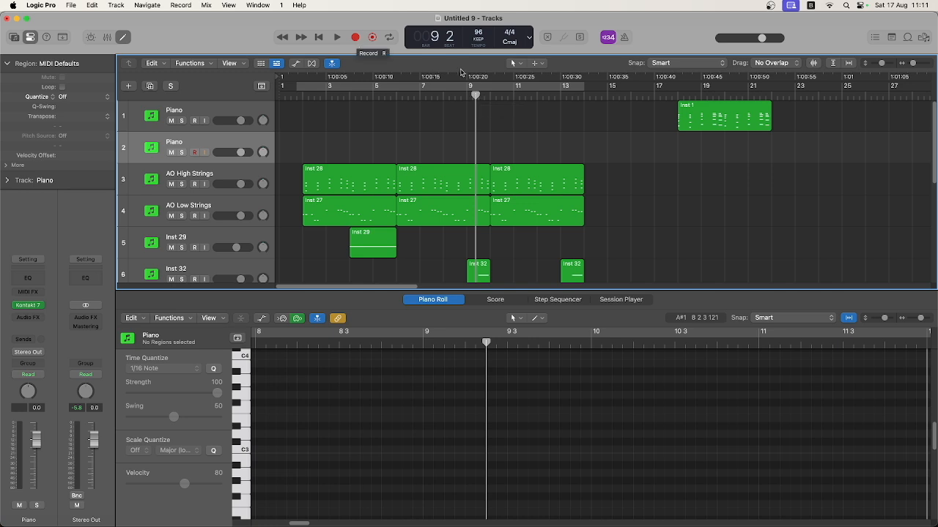
{"action": "left_click", "coordinate": [490, 96]}
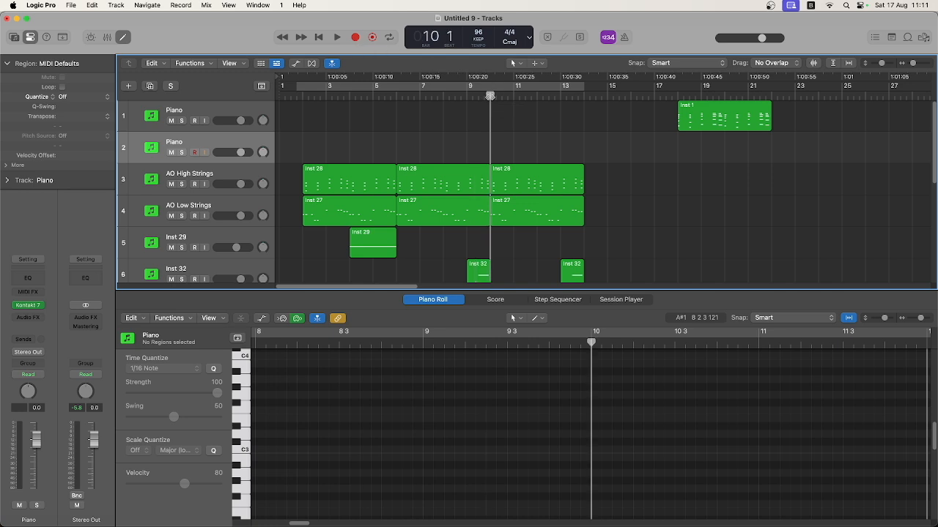
{"action": "left_click", "coordinate": [356, 37]}
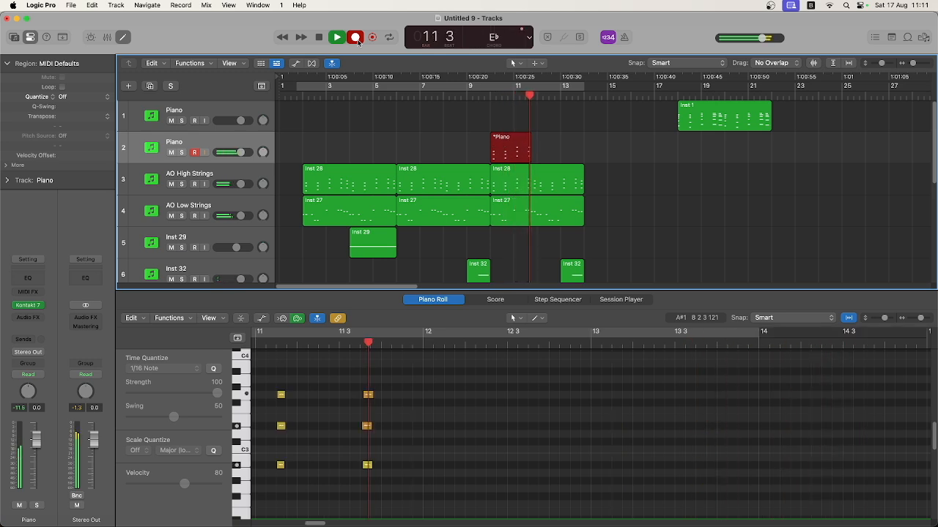
{"action": "key", "text": "space"}
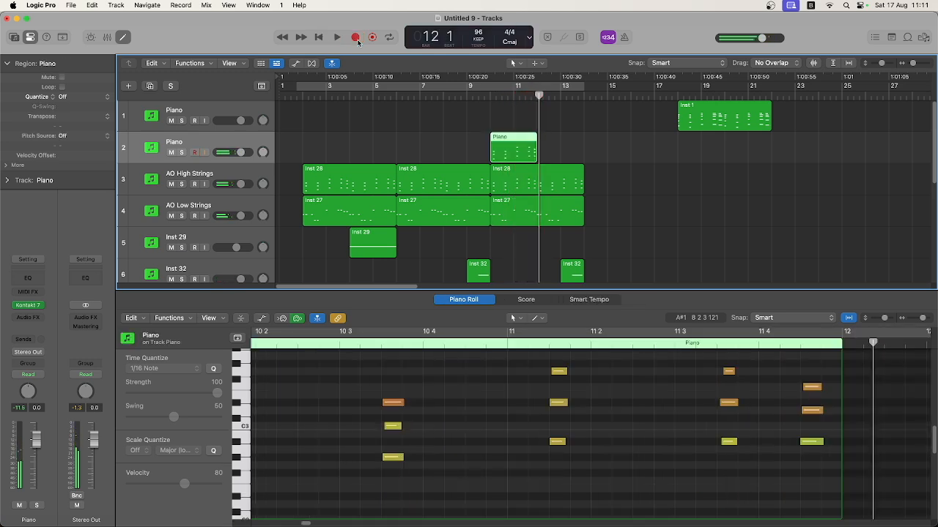
Play back the newly recorded Piano region and select all of its notes
{"action": "key", "text": "shift+space"}
{"action": "key", "text": "space"}
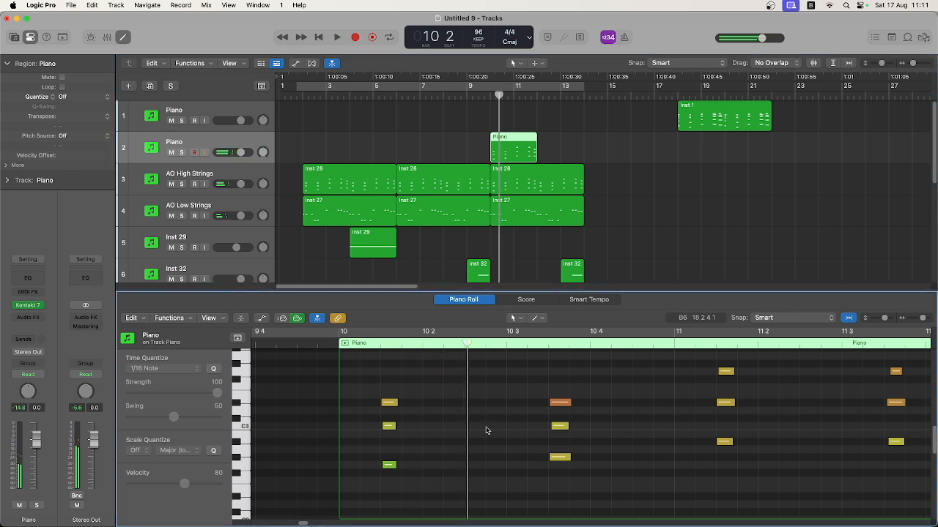
{"action": "key", "text": "super+a"}
{"action": "scroll", "coordinate": [486, 430], "scroll_direction": "right", "scroll_amount": 3}
{"action": "key", "text": "shift+space"}
{"action": "key", "text": "space"}
Insert a Stereo Delay audio effect on the second Piano track and solo the track during playback
{"action": "left_click", "coordinate": [29, 318]}
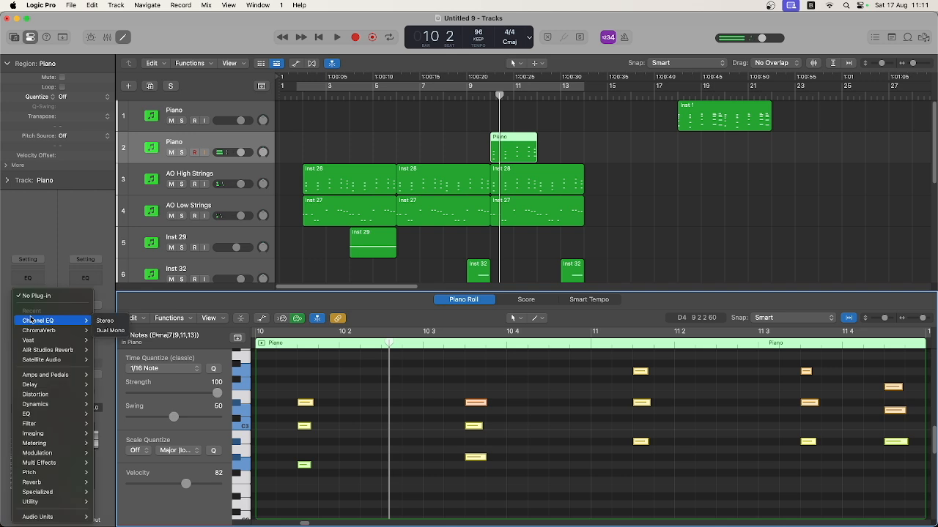
{"action": "mouse_move", "coordinate": [72, 440]}
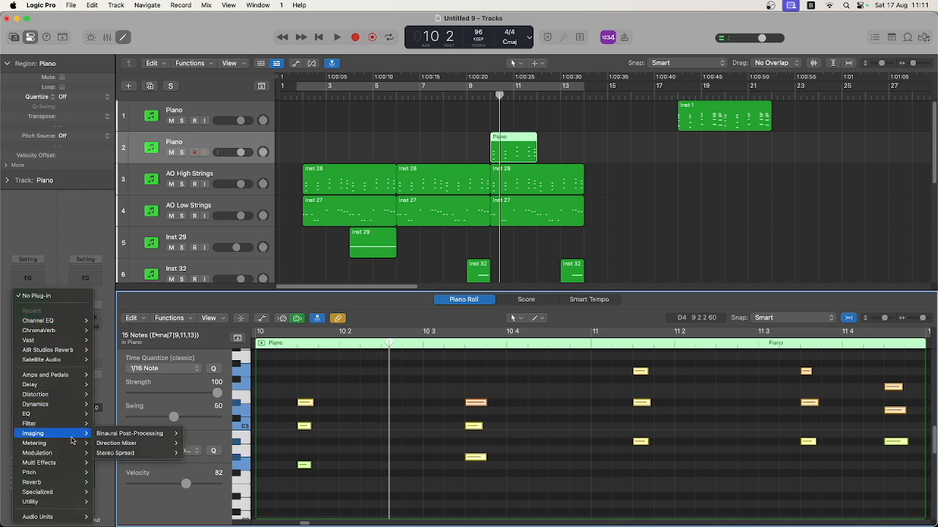
{"action": "mouse_move", "coordinate": [67, 468]}
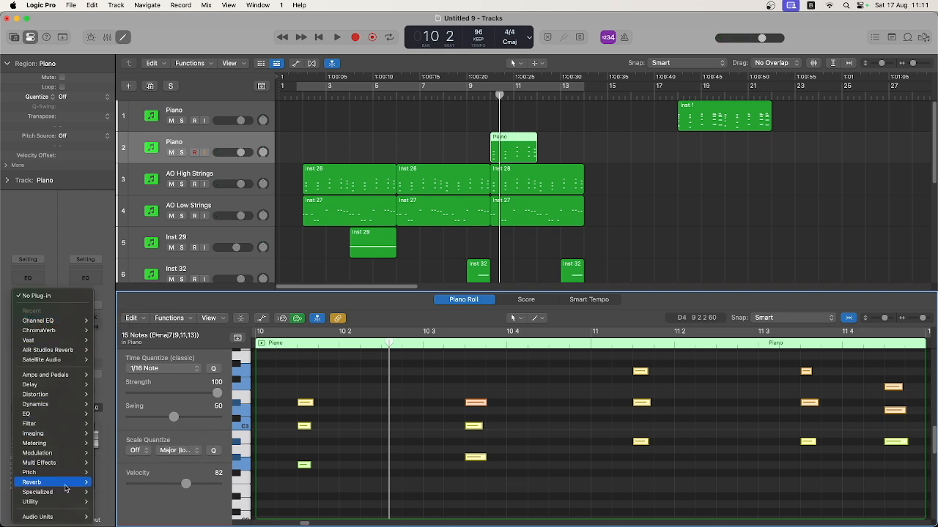
{"action": "mouse_move", "coordinate": [65, 488]}
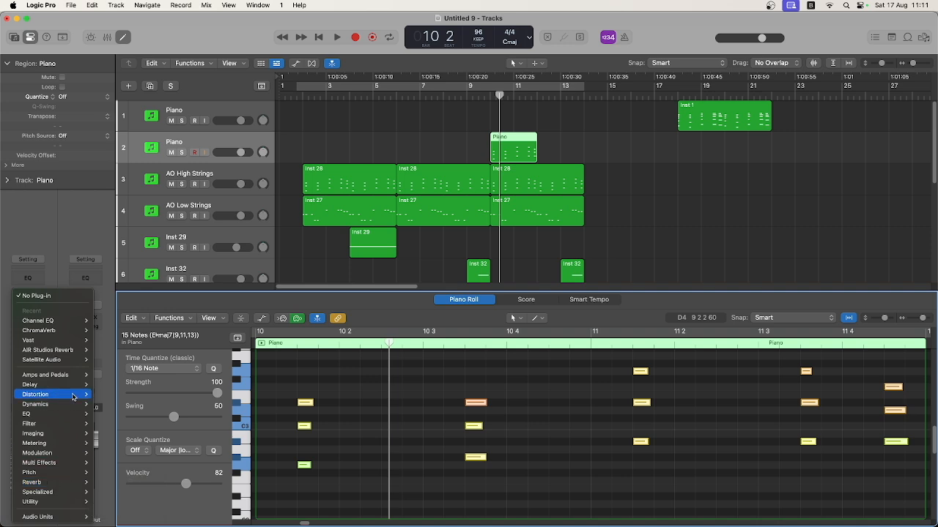
{"action": "mouse_move", "coordinate": [66, 385]}
{"action": "mouse_move", "coordinate": [133, 415]}
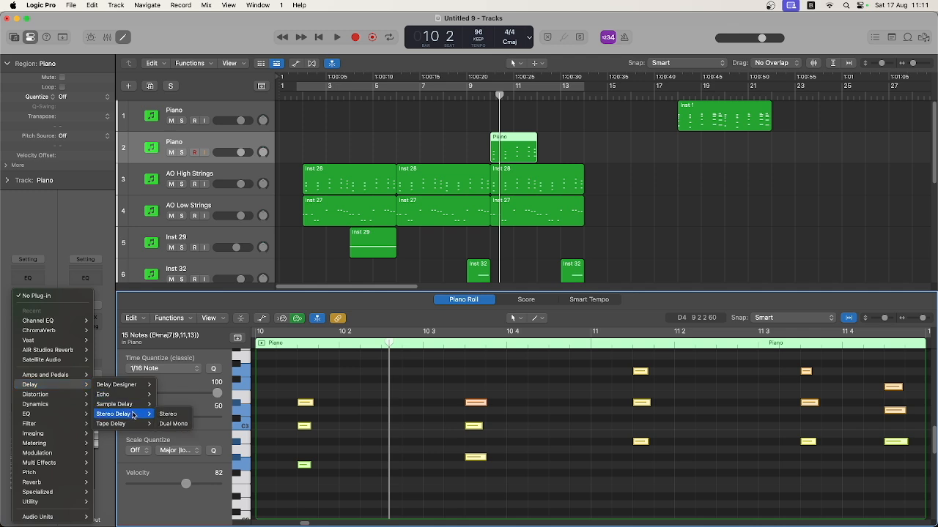
{"action": "left_click", "coordinate": [175, 417]}
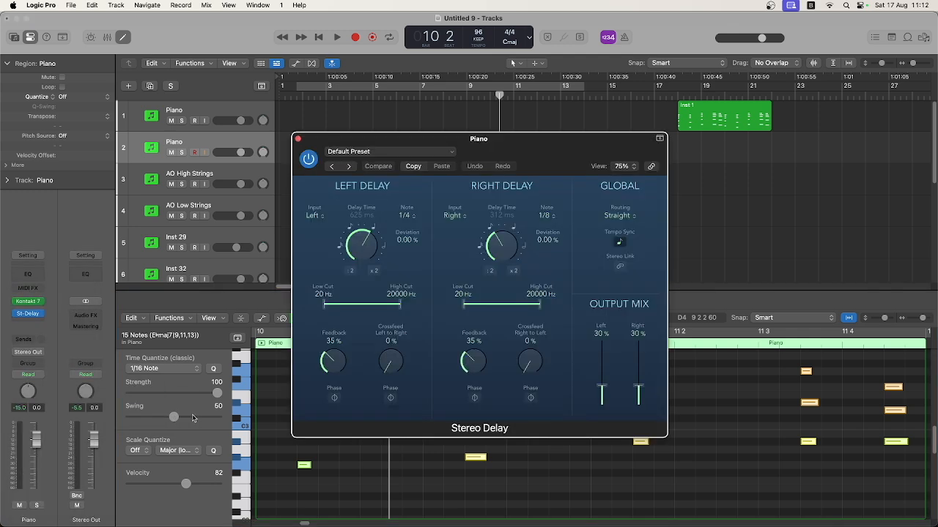
{"action": "key", "text": "space"}
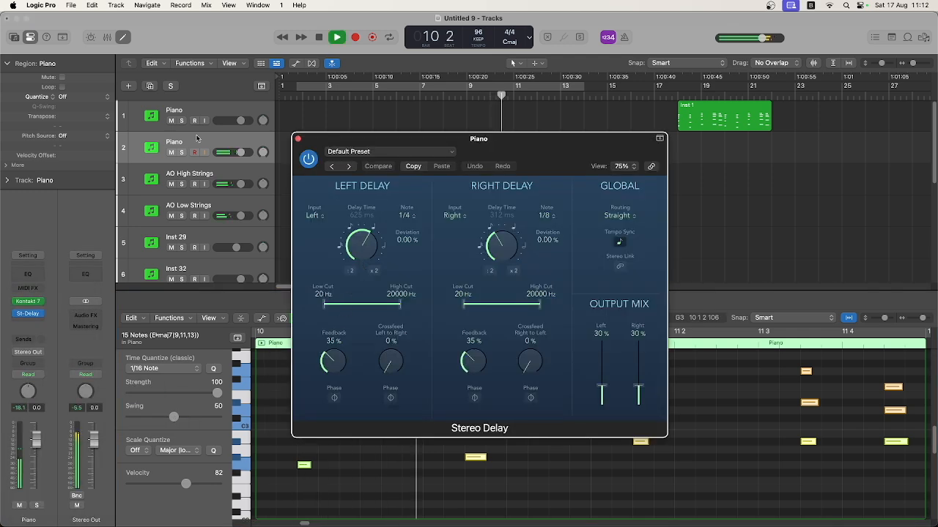
{"action": "left_click", "coordinate": [181, 151]}
{"action": "key", "text": "space"}
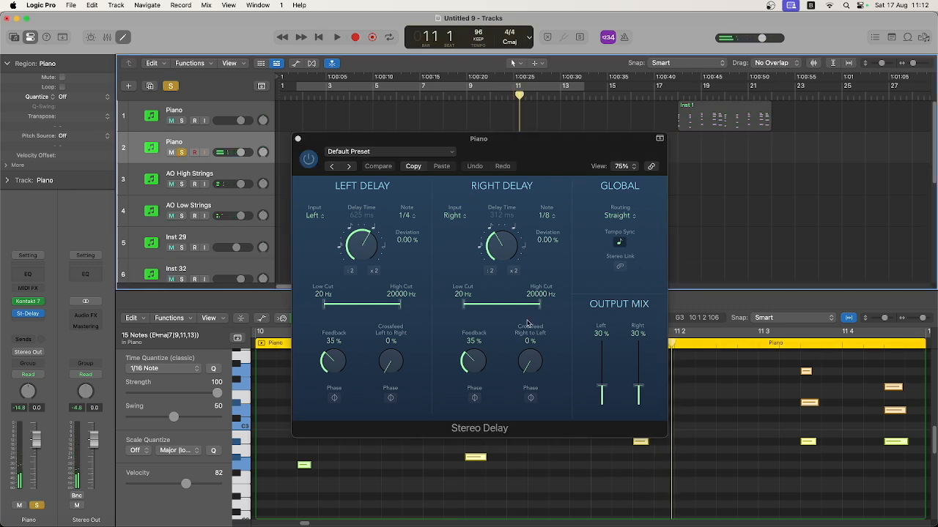
Raise the Stereo Delay's left and right output mix to 38% and replay the piano part
{"action": "left_click_drag", "start_coordinate": [602, 386], "coordinate": [602, 364]}
{"action": "left_click_drag", "start_coordinate": [638, 386], "coordinate": [602, 384]}
{"action": "key", "text": "space"}
{"action": "key", "text": "space"}
{"action": "key", "text": "space"}
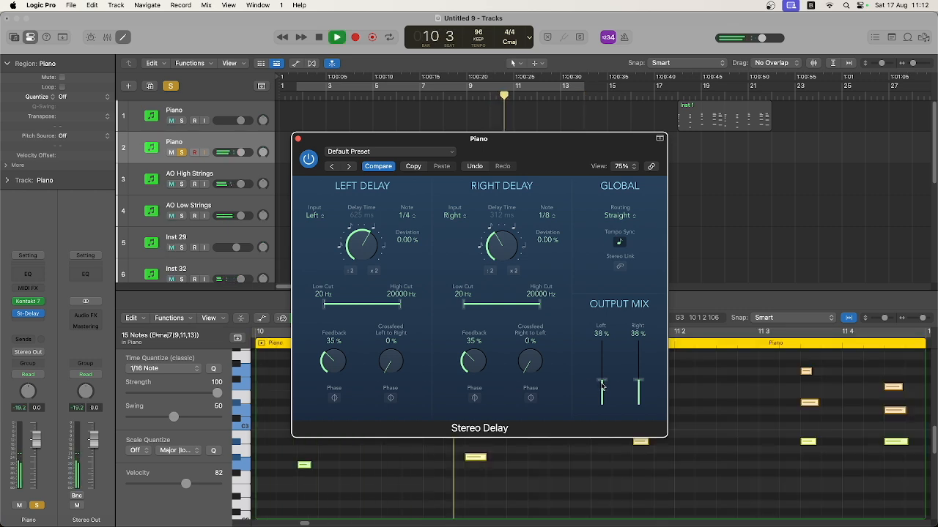
Set the left delay to a 1/2 triplet note value with a deviation of -2.67%
{"action": "left_click_drag", "start_coordinate": [369, 244], "coordinate": [370, 227]}
{"action": "left_click", "coordinate": [412, 217]}
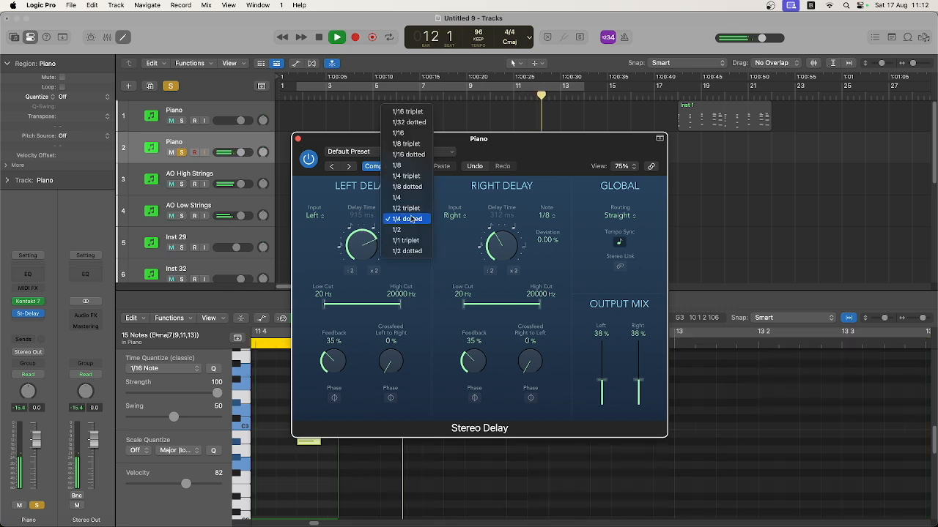
{"action": "left_click", "coordinate": [407, 213]}
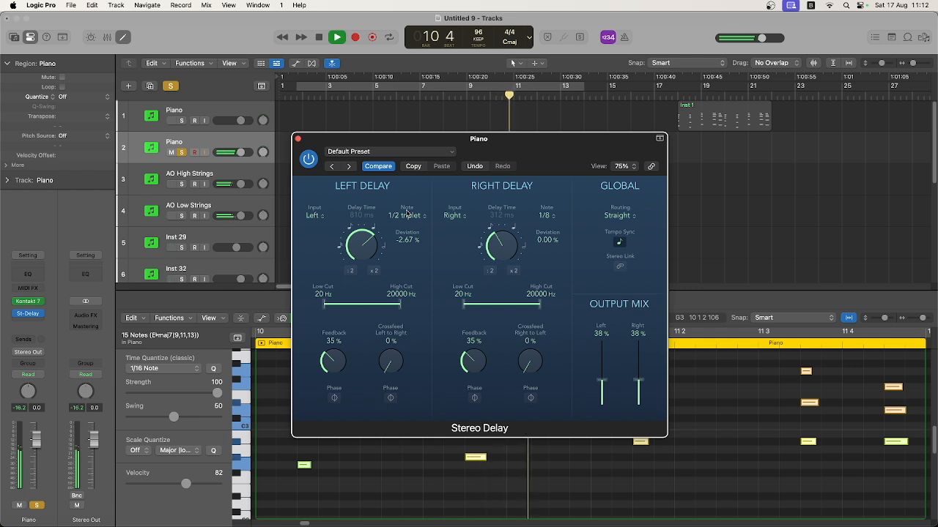
Try note values of 1/8 triplet and 1/16 for the right delay while the piano part plays
{"action": "left_click", "coordinate": [544, 215]}
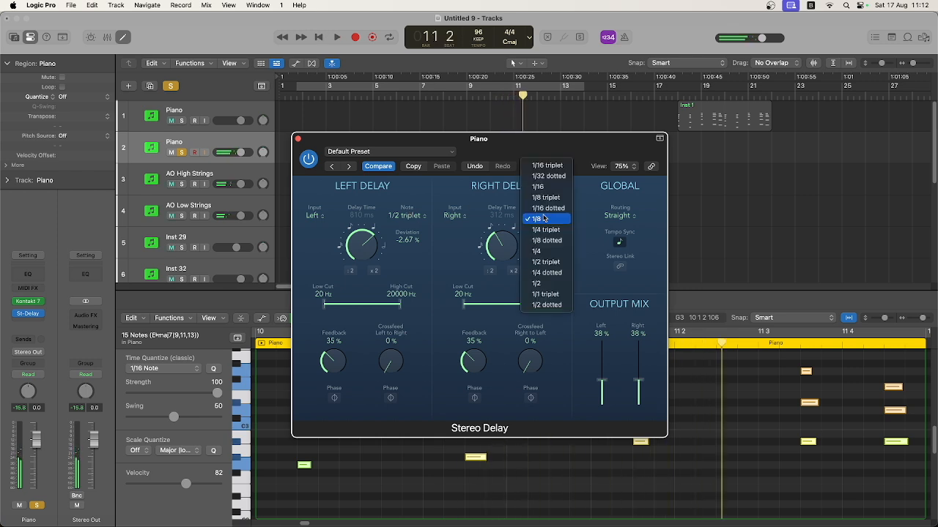
{"action": "left_click", "coordinate": [545, 197]}
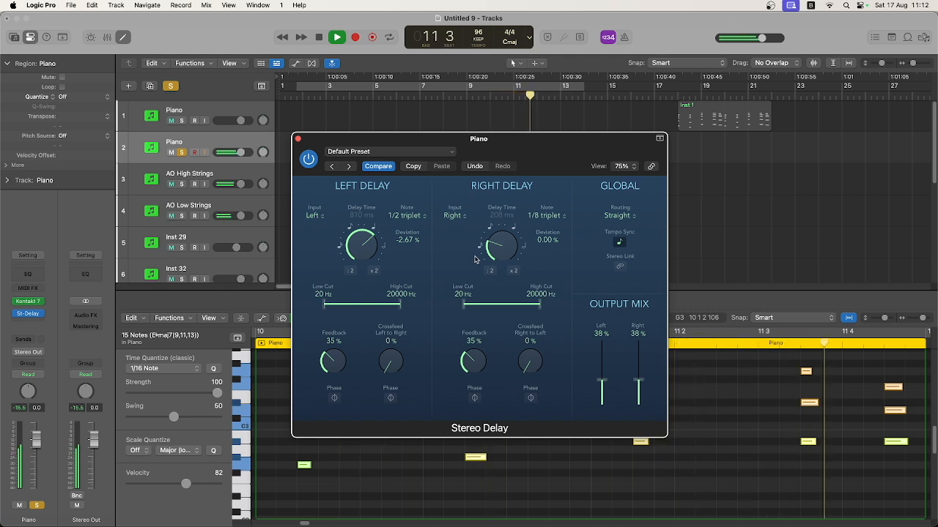
{"action": "left_click", "coordinate": [529, 218]}
{"action": "left_click", "coordinate": [541, 207]}
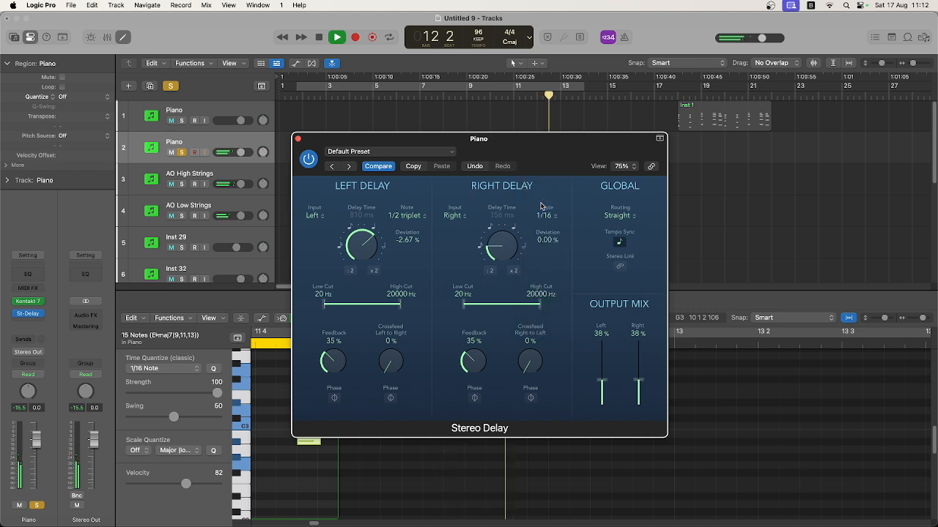
{"action": "key", "text": "space"}
Set the left delay's note value to 1/4 and the right delay's to 1/8, and replay the part
{"action": "left_click", "coordinate": [406, 215]}
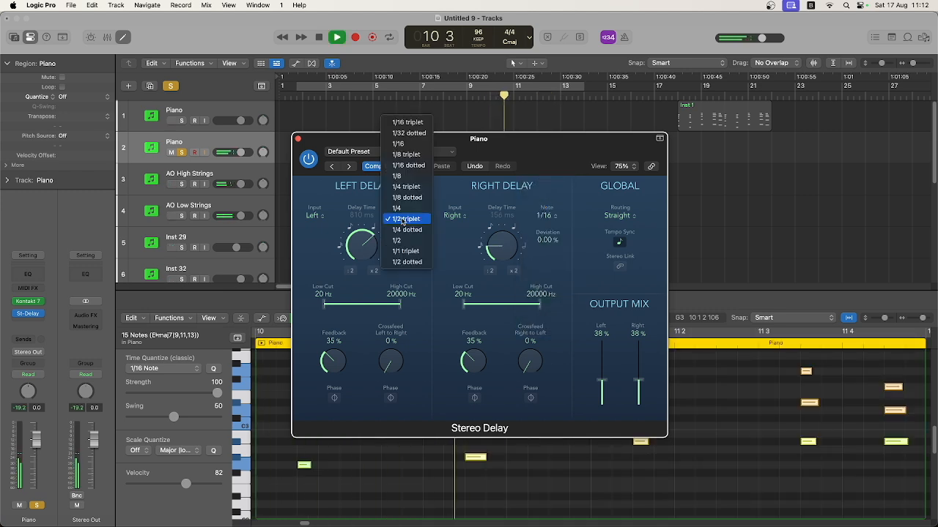
{"action": "left_click", "coordinate": [404, 209]}
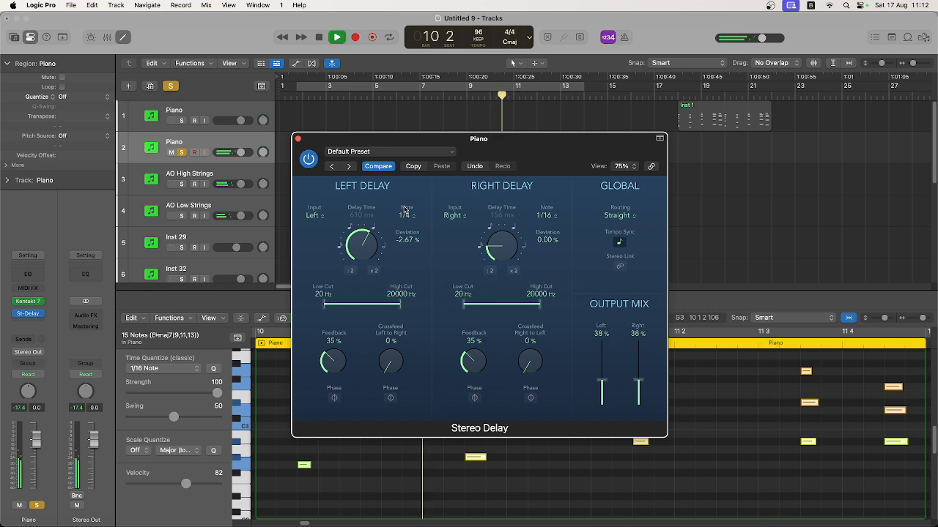
{"action": "left_click", "coordinate": [545, 216]}
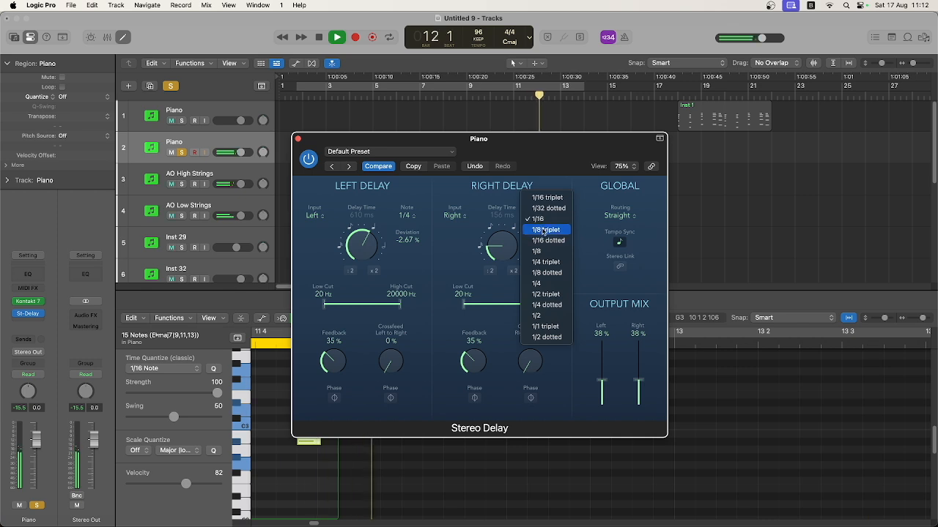
{"action": "left_click", "coordinate": [544, 251]}
{"action": "key", "text": "space"}
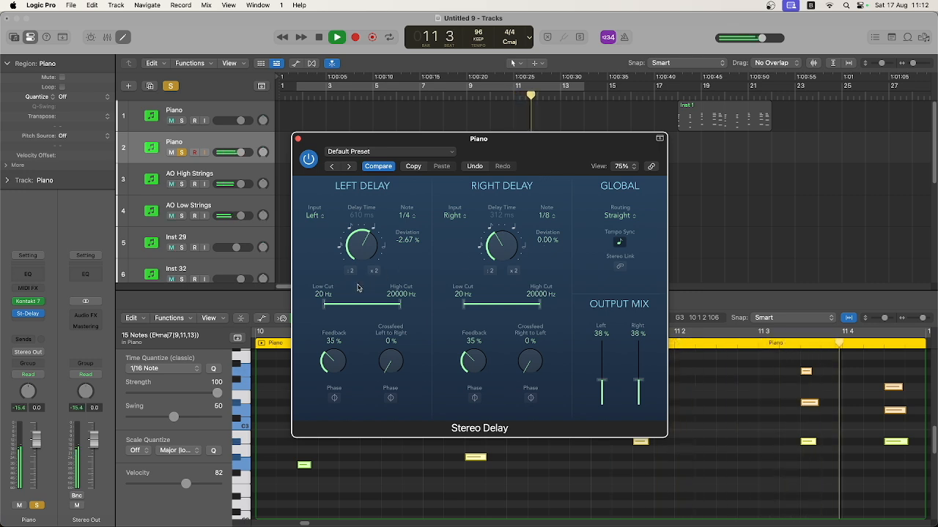
Raise the low cut of both delays to 220 Hz and close the Stereo Delay window
{"action": "left_click_drag", "start_coordinate": [325, 306], "coordinate": [338, 303]}
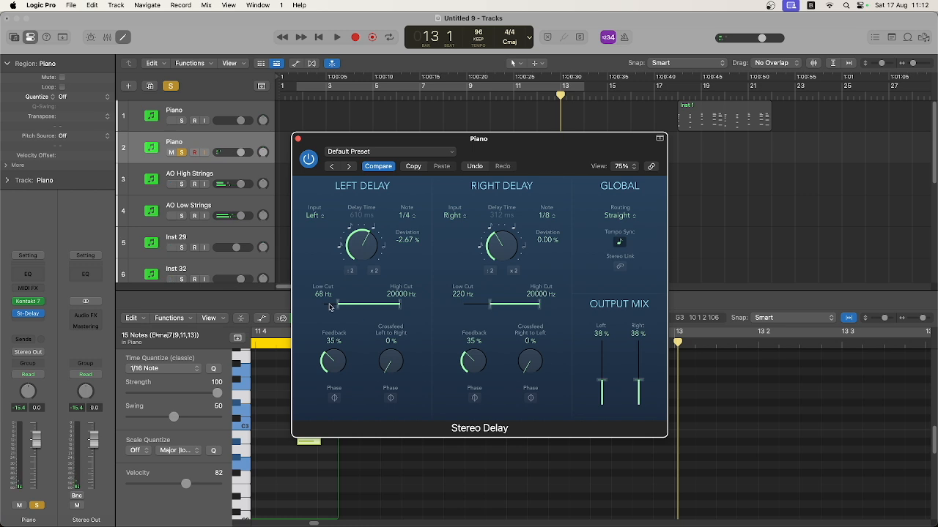
{"action": "key", "text": "space"}
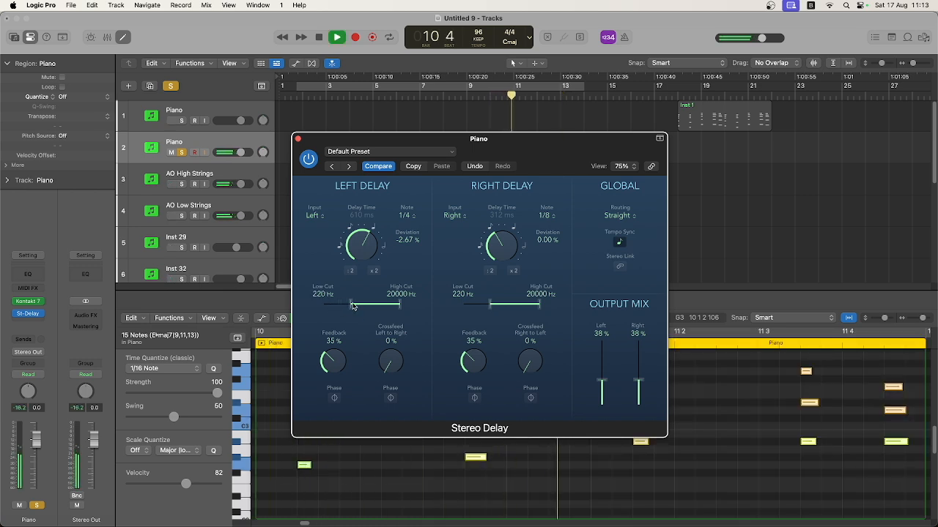
{"action": "left_click", "coordinate": [297, 139]}
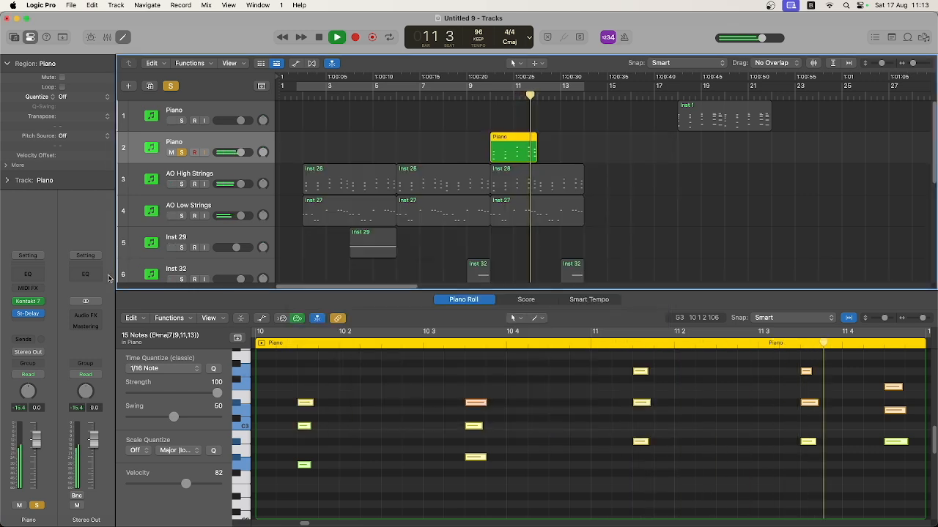
Insert a Note Repeater MIDI effect on the second Piano track, set its repeats to 1, and play the part
{"action": "left_click", "coordinate": [31, 290]}
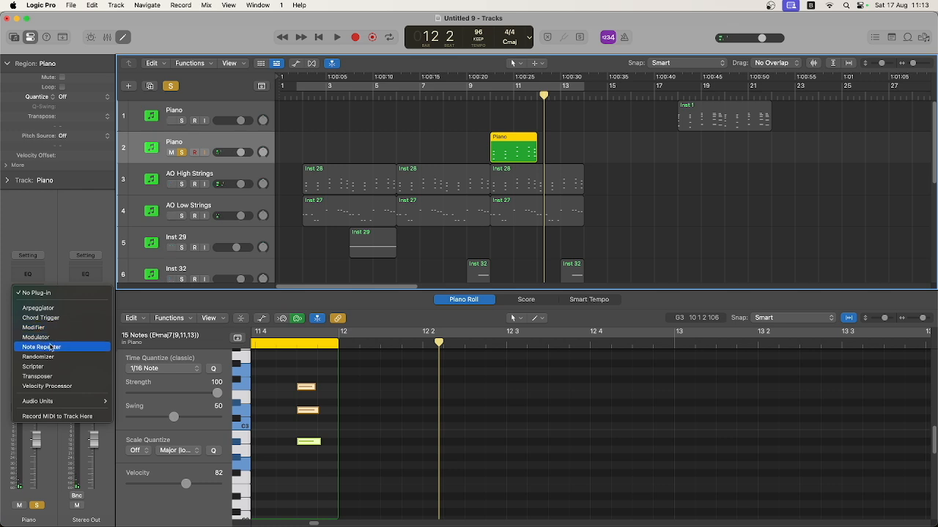
{"action": "left_click", "coordinate": [49, 347]}
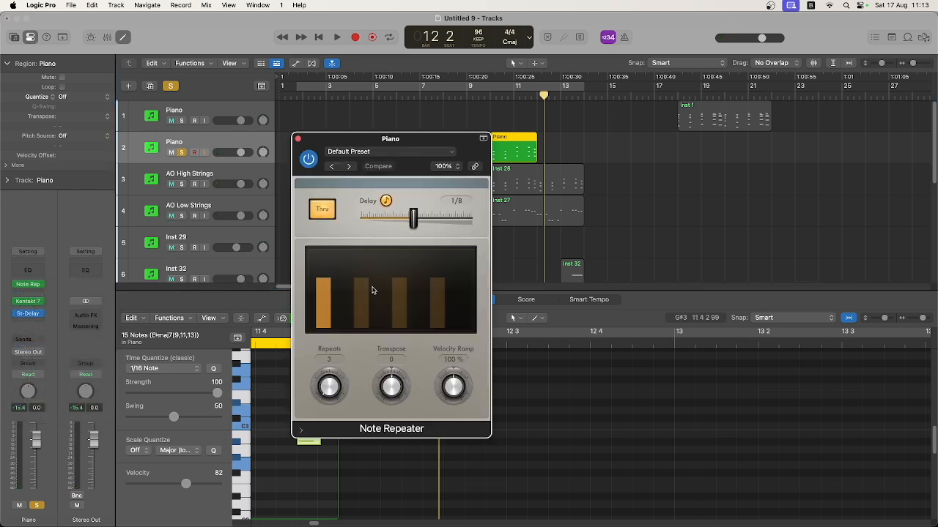
{"action": "left_click_drag", "start_coordinate": [337, 389], "coordinate": [334, 392]}
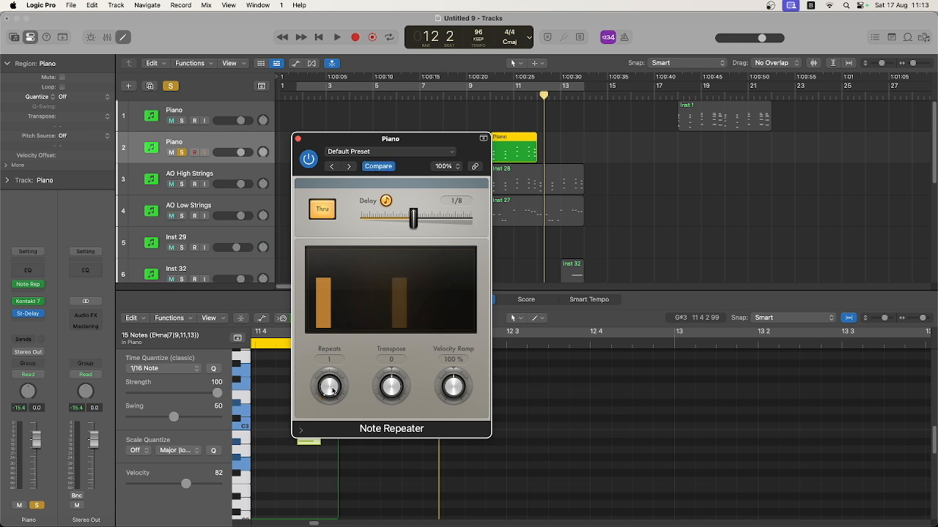
{"action": "key", "text": "space"}
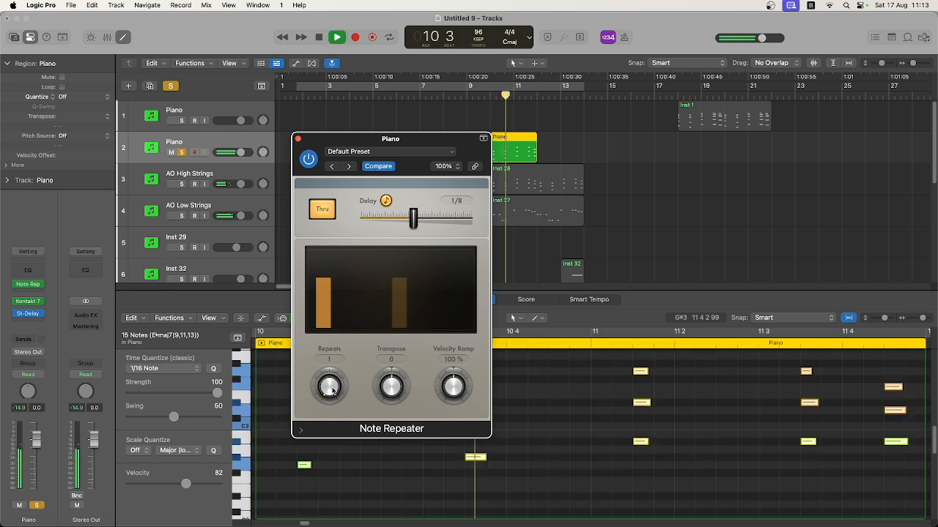
Try 2 repeats and a 75% velocity ramp in the Note Repeater with transpose at 0 while the piano part plays
{"action": "left_click_drag", "start_coordinate": [333, 392], "coordinate": [333, 390]}
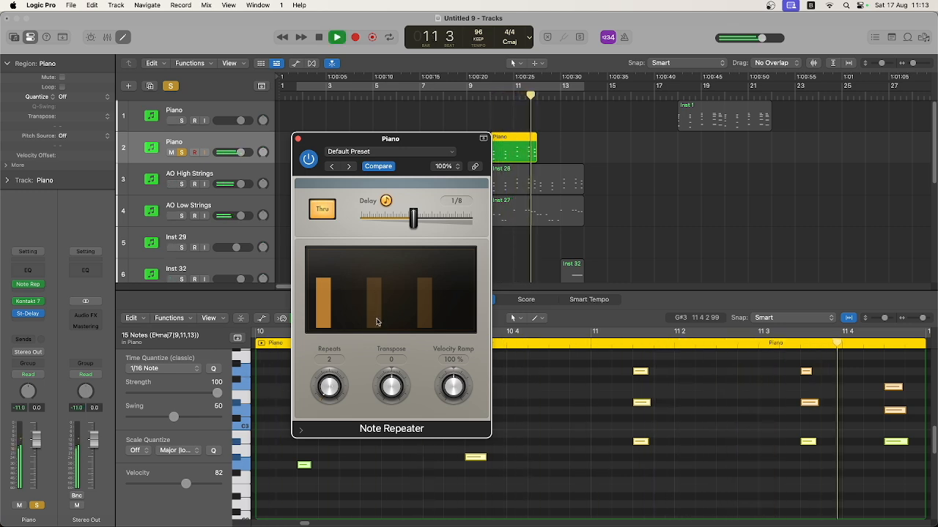
{"action": "left_click_drag", "start_coordinate": [391, 391], "coordinate": [392, 391]}
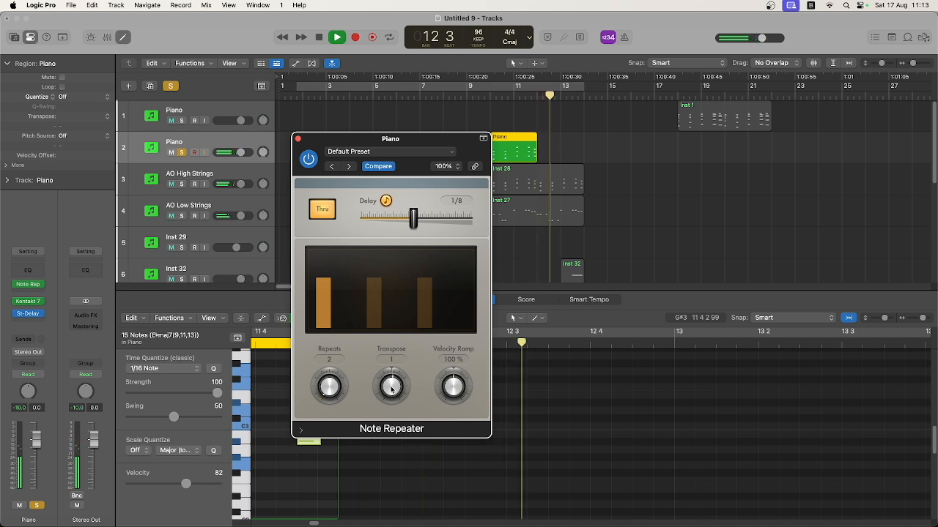
{"action": "key", "text": "space"}
{"action": "key", "text": "space"}
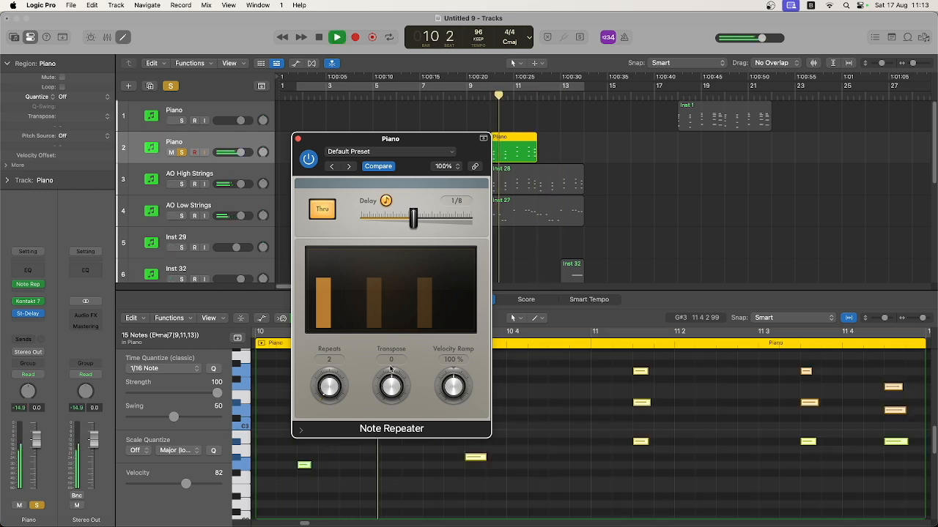
{"action": "mouse_move", "coordinate": [454, 391]}
{"action": "left_mouse_down"}
{"action": "mouse_move", "coordinate": [456, 420]}
{"action": "mouse_move", "coordinate": [452, 389]}
{"action": "left_mouse_up"}
{"action": "key", "text": "space"}
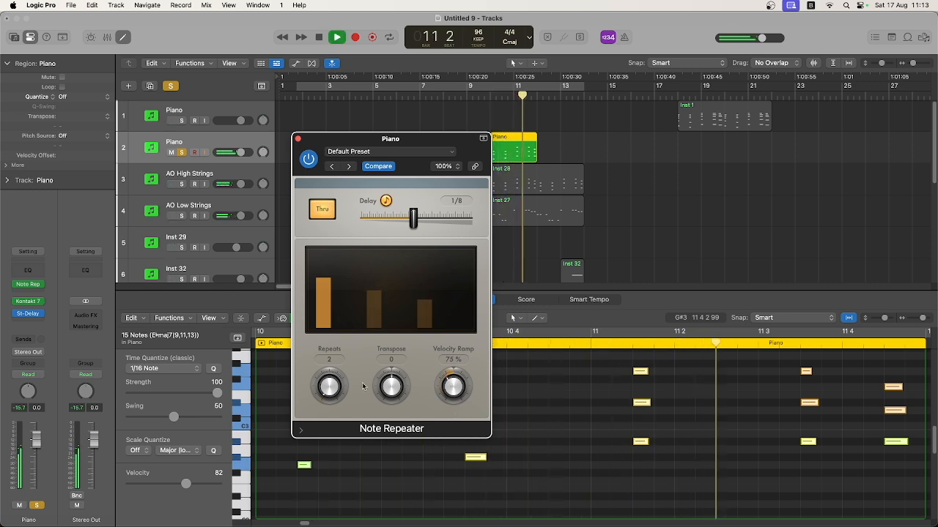
Try 3 and 6 repeats in the Note Repeater, set the velocity ramp to 83%, and replay the part
{"action": "left_click_drag", "start_coordinate": [341, 387], "coordinate": [334, 386]}
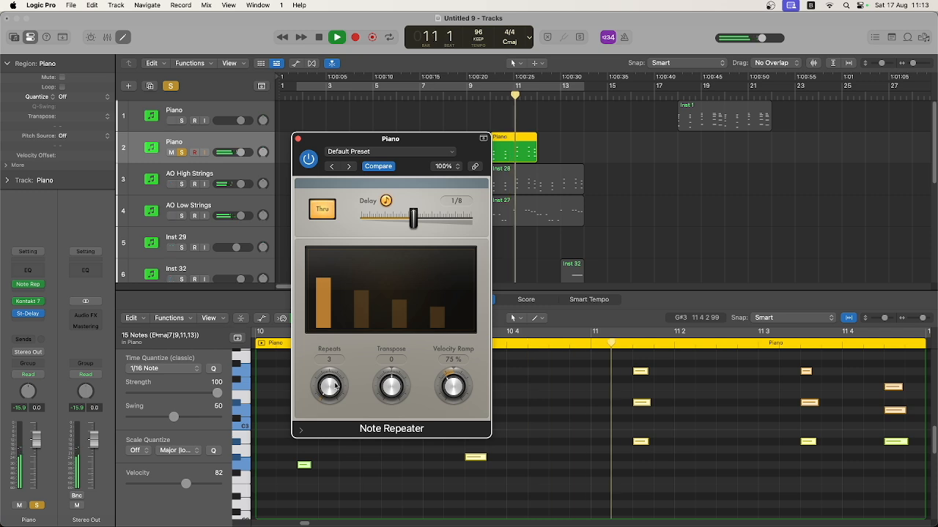
{"action": "left_click_drag", "start_coordinate": [335, 386], "coordinate": [332, 383]}
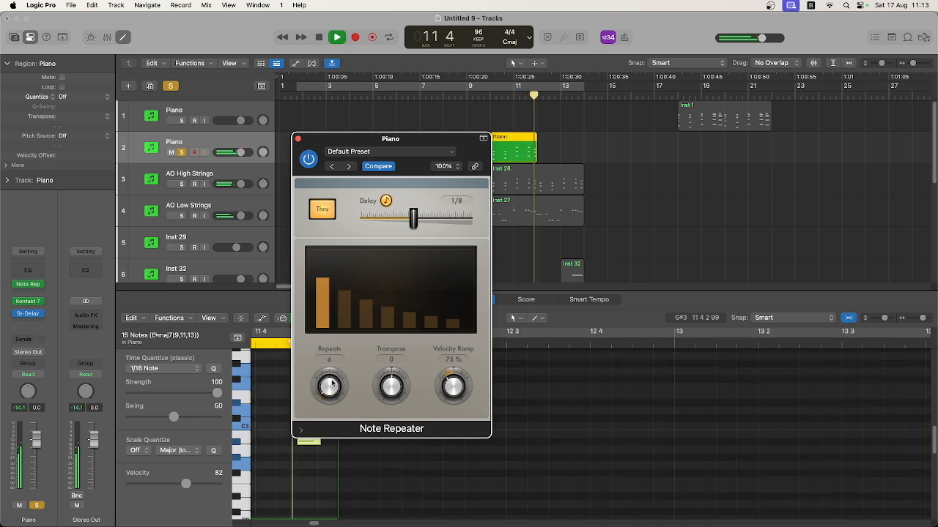
{"action": "key", "text": "space"}
{"action": "key", "text": "space"}
{"action": "left_click_drag", "start_coordinate": [453, 388], "coordinate": [452, 385]}
{"action": "key", "text": "space"}
{"action": "key", "text": "space"}
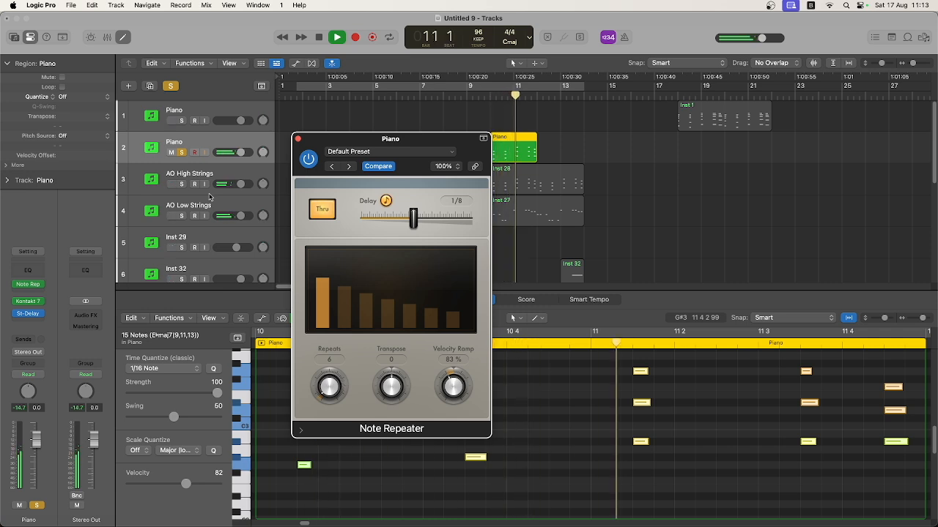
Unsolo the second Piano track, set the Note Repeater's repeats to 2, and close its window
{"action": "left_click", "coordinate": [181, 153]}
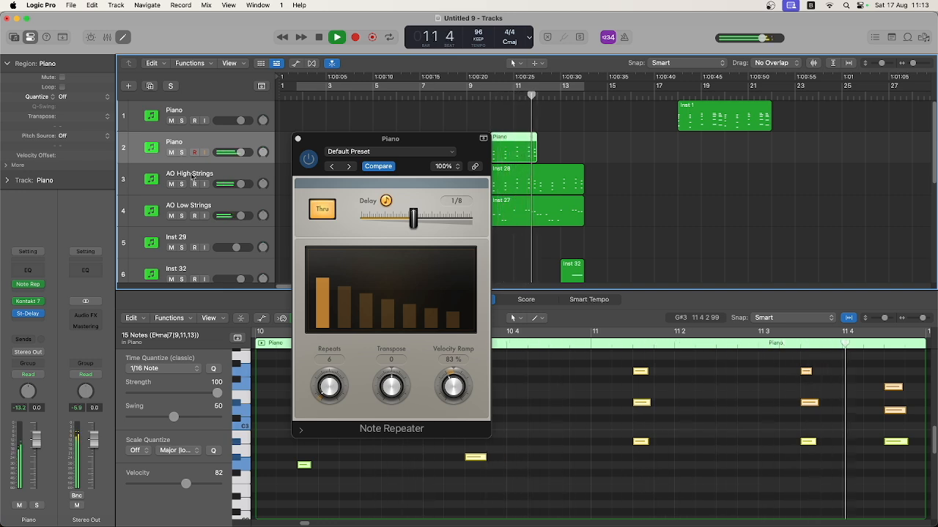
{"action": "left_click_drag", "start_coordinate": [316, 388], "coordinate": [330, 395]}
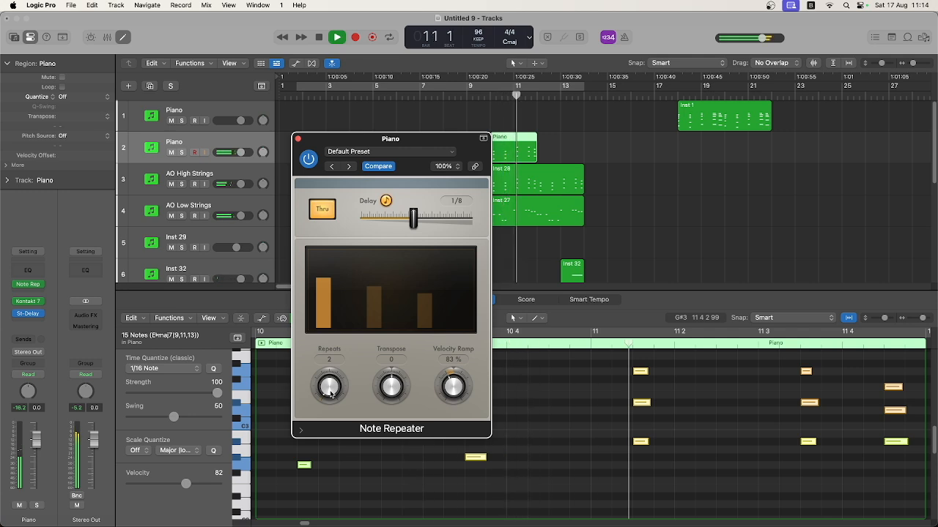
{"action": "left_click", "coordinate": [298, 139]}
Copy the region on the second Piano track to bar 12, directly after the original, and play the section
{"action": "key", "text": "space"}
{"action": "left_click_drag", "start_coordinate": [506, 132], "coordinate": [554, 135]}
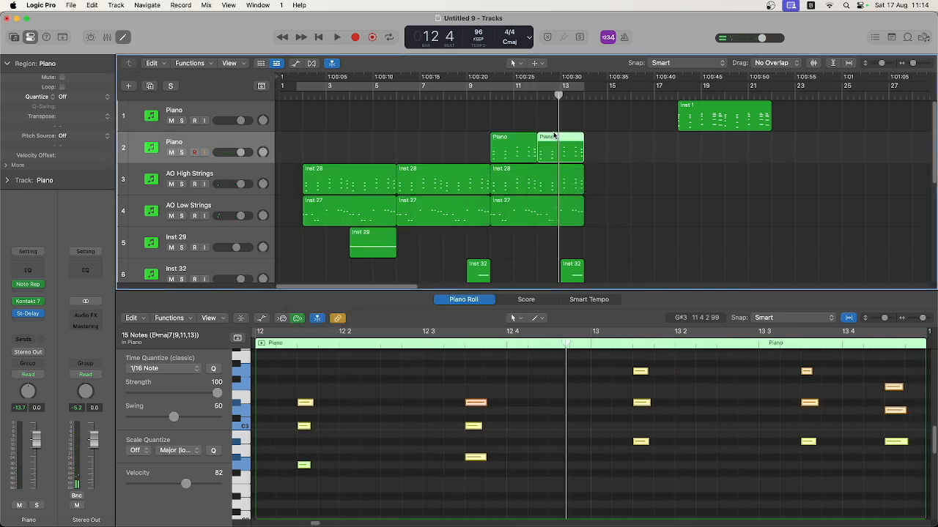
{"action": "key", "text": "space"}
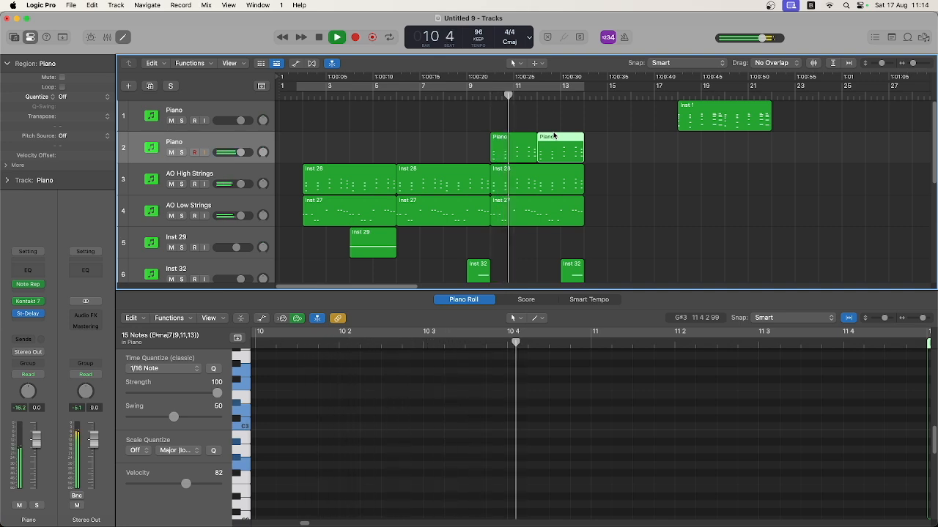
Add a Channel EQ to the second Piano track and enable an 18 dB/Oct low cut at about 1 kHz while playing
{"action": "left_click", "coordinate": [186, 143]}
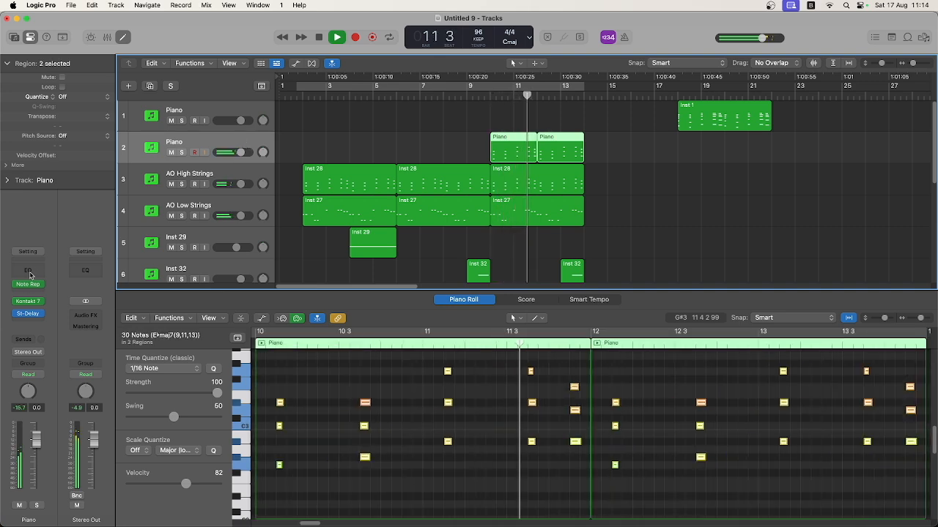
{"action": "left_click", "coordinate": [27, 270]}
{"action": "left_click", "coordinate": [326, 186]}
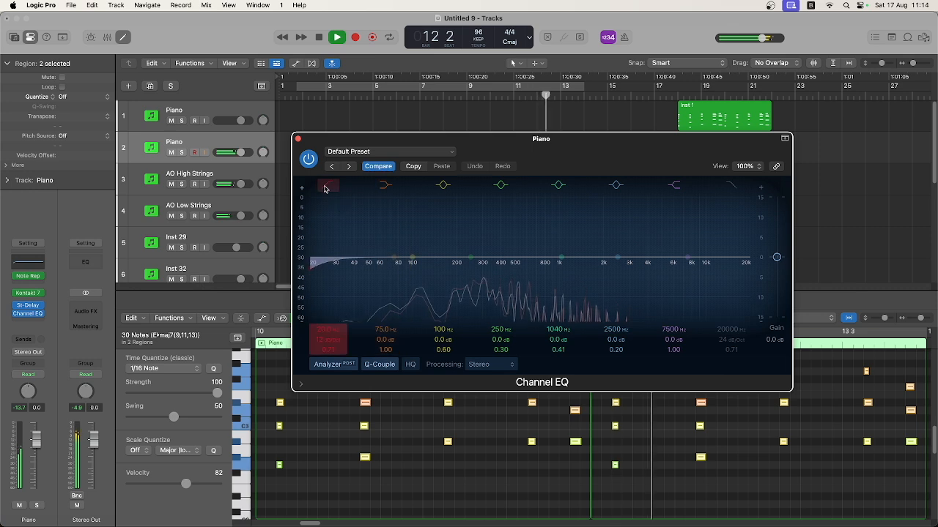
{"action": "left_click_drag", "start_coordinate": [326, 331], "coordinate": [326, 268]}
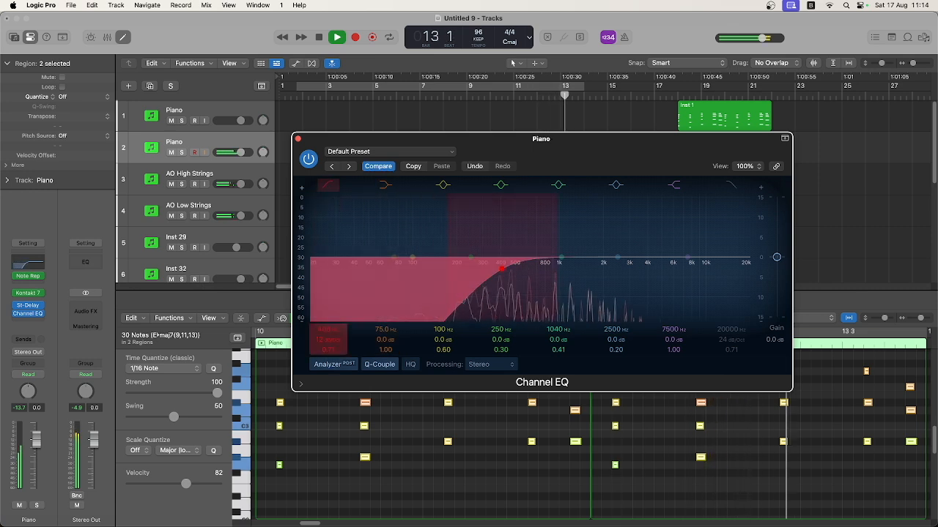
{"action": "left_click_drag", "start_coordinate": [535, 268], "coordinate": [582, 268]}
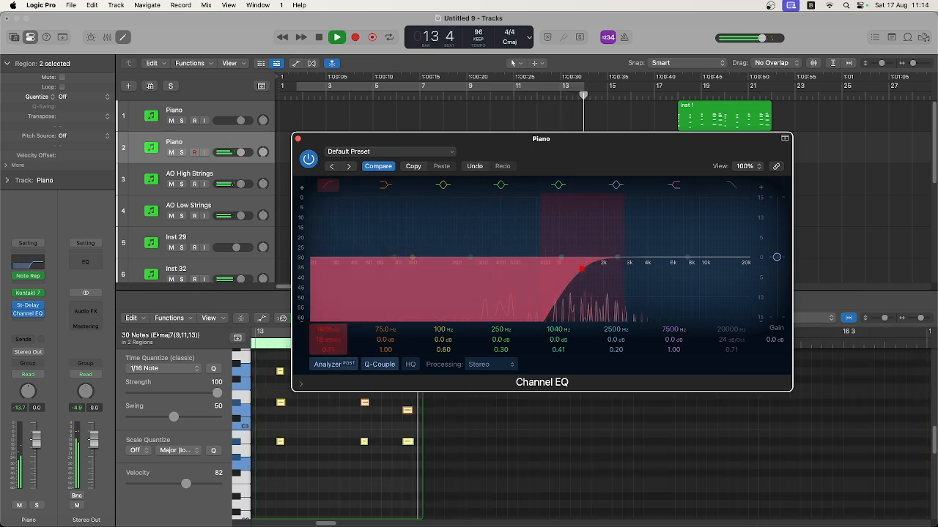
{"action": "left_click_drag", "start_coordinate": [330, 327], "coordinate": [330, 334]}
{"action": "key", "text": "space"}
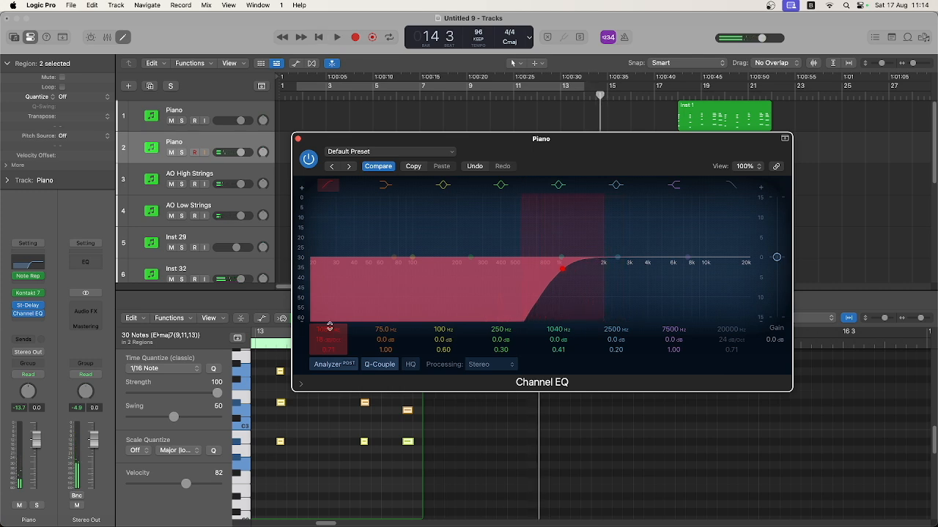
Lower the Channel EQ's low cut to just under 1 kHz during playback and close the EQ window
{"action": "key", "text": "space"}
{"action": "left_click_drag", "start_coordinate": [330, 326], "coordinate": [330, 333]}
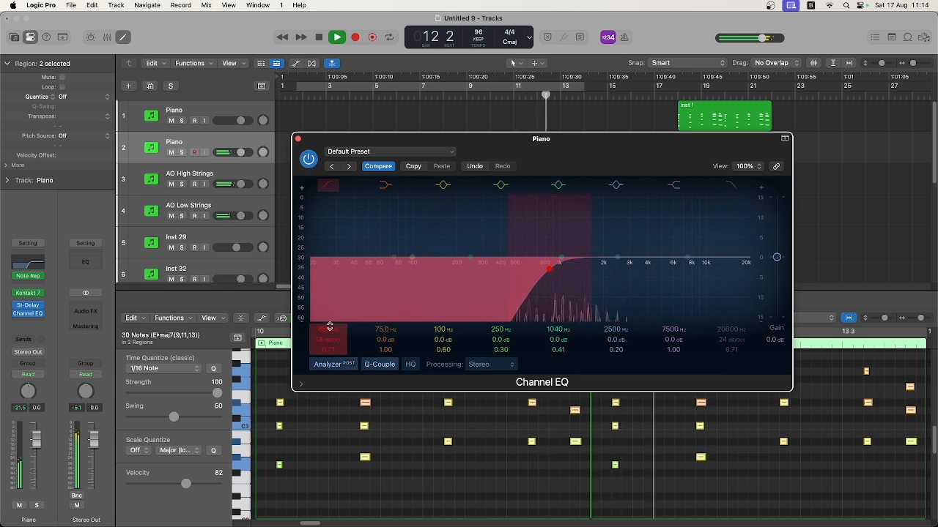
{"action": "key", "text": "space"}
{"action": "left_click", "coordinate": [298, 140]}
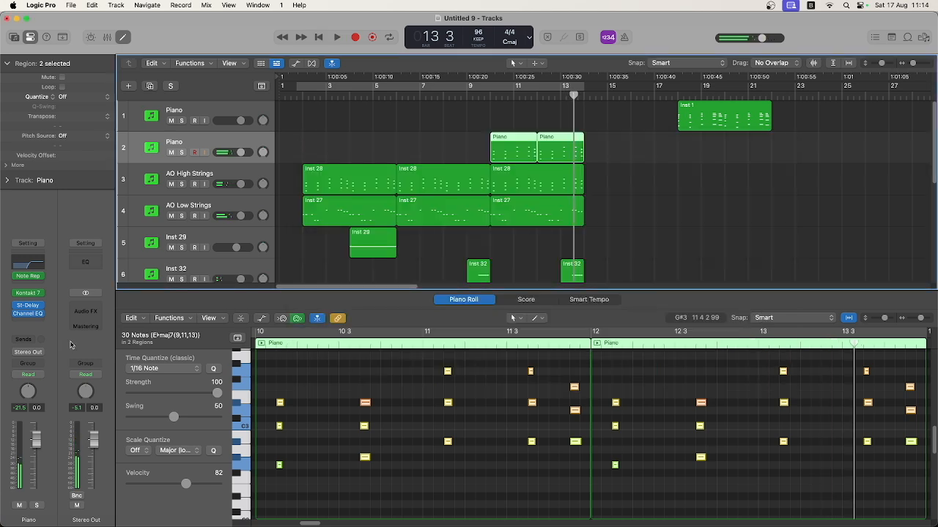
{"action": "left_click", "coordinate": [22, 323]}
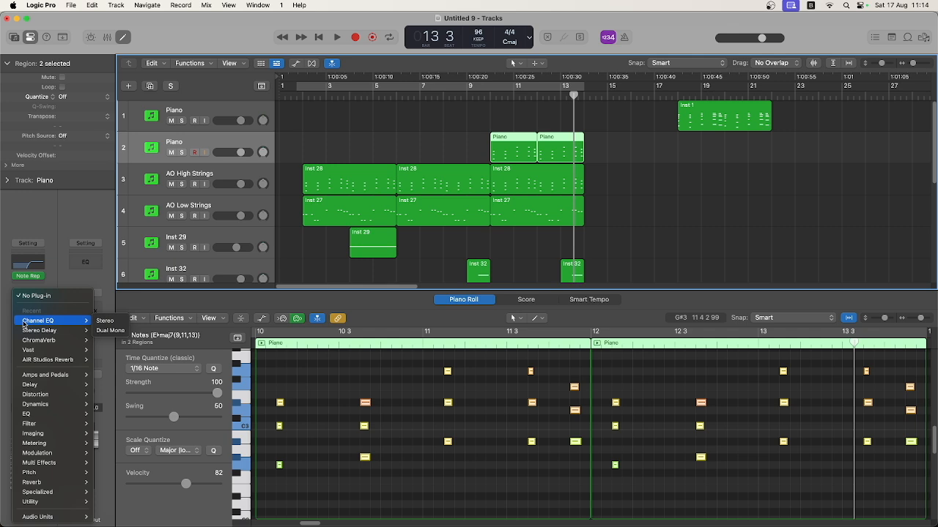
{"action": "left_click", "coordinate": [24, 323]}
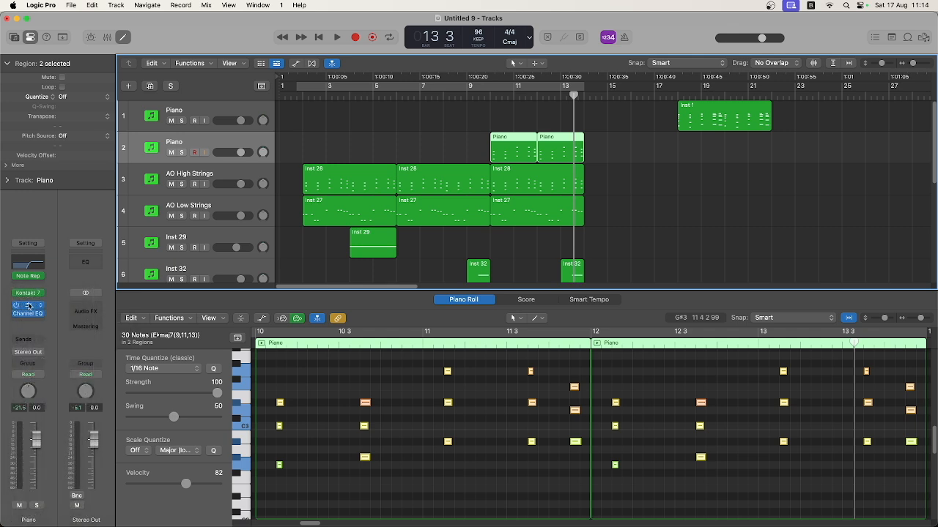
{"action": "left_click", "coordinate": [30, 306]}
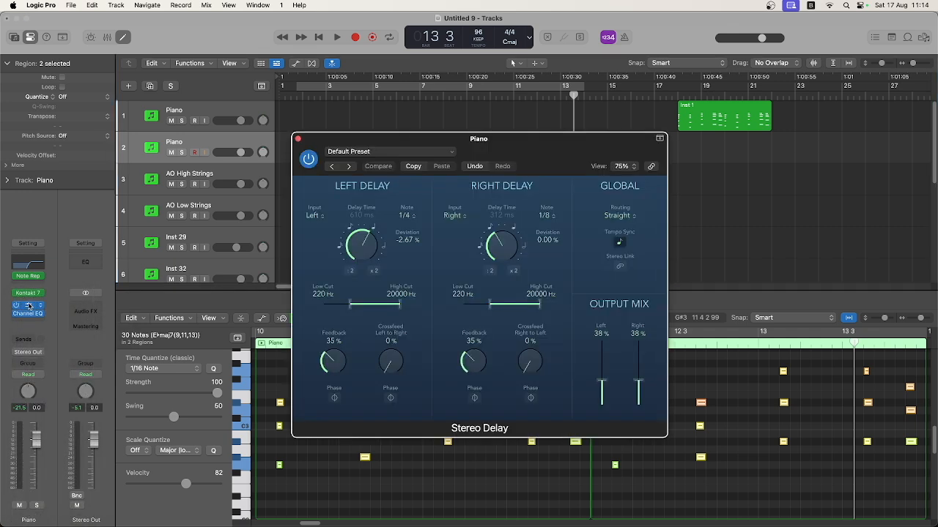
{"action": "left_click", "coordinate": [298, 140]}
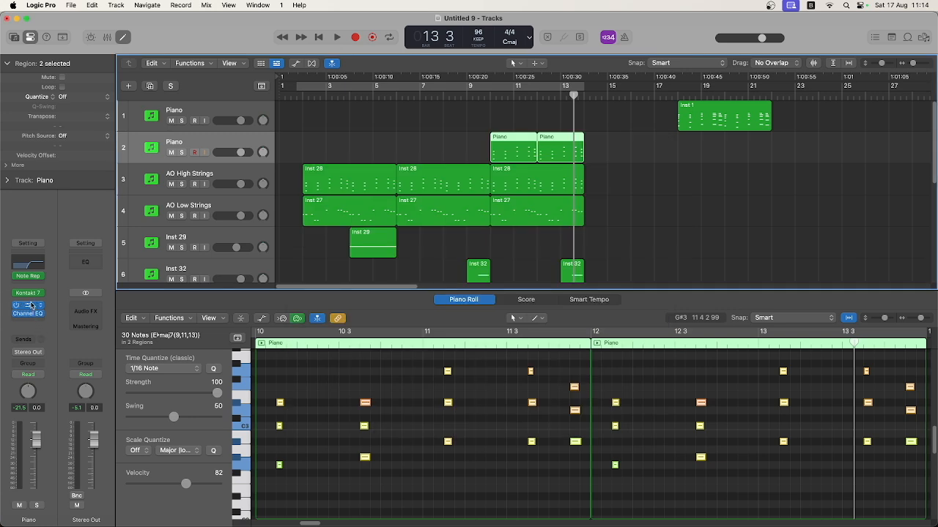
Insert a stereo Compressor ahead of the Stereo Delay on the second Piano track and audition the section
{"action": "left_click", "coordinate": [30, 304]}
{"action": "mouse_move", "coordinate": [102, 337]}
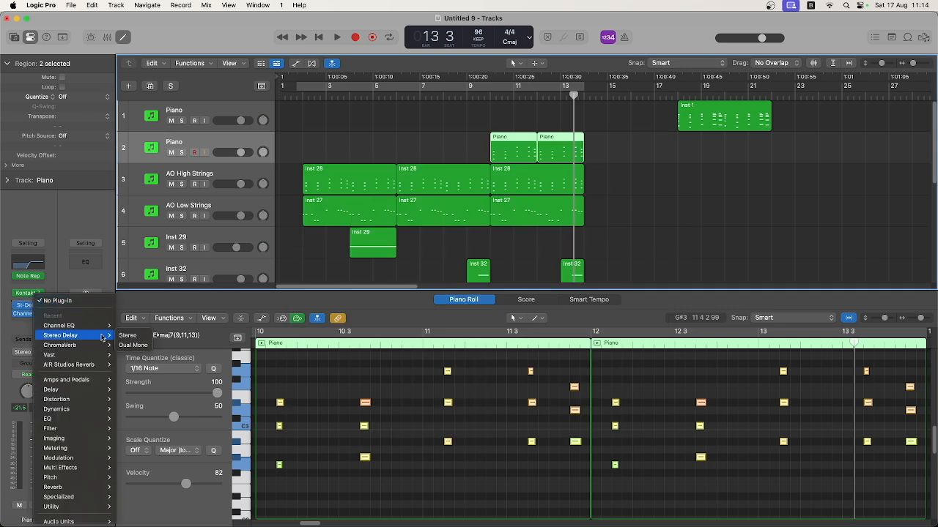
{"action": "mouse_move", "coordinate": [92, 414]}
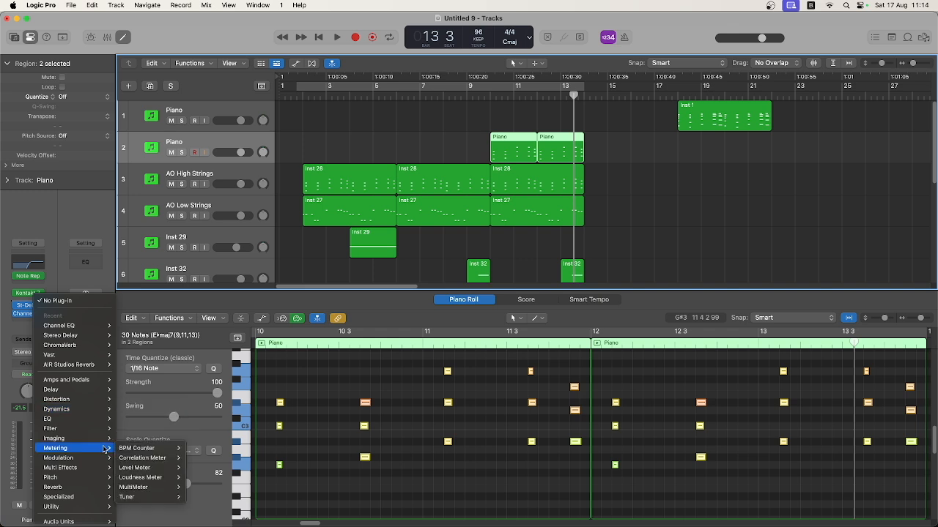
{"action": "mouse_move", "coordinate": [132, 419]}
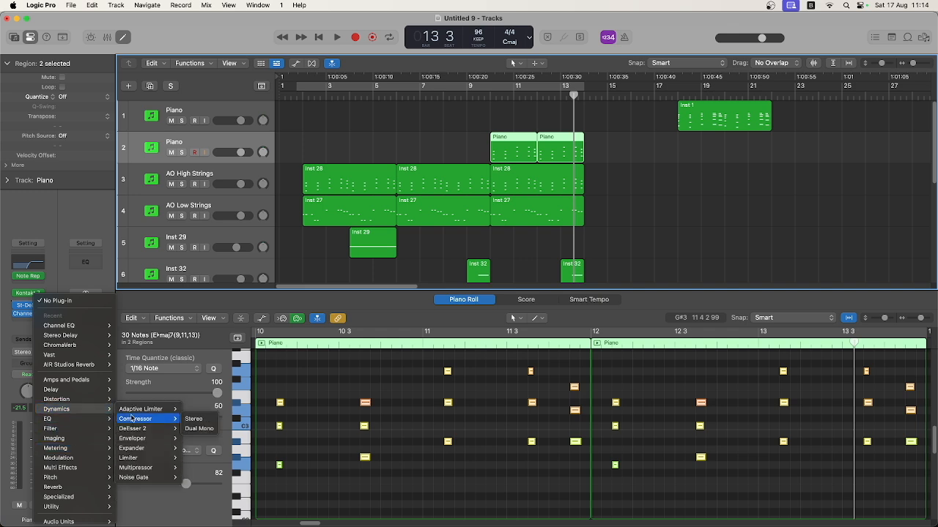
{"action": "left_click", "coordinate": [207, 423]}
{"action": "key", "text": "space"}
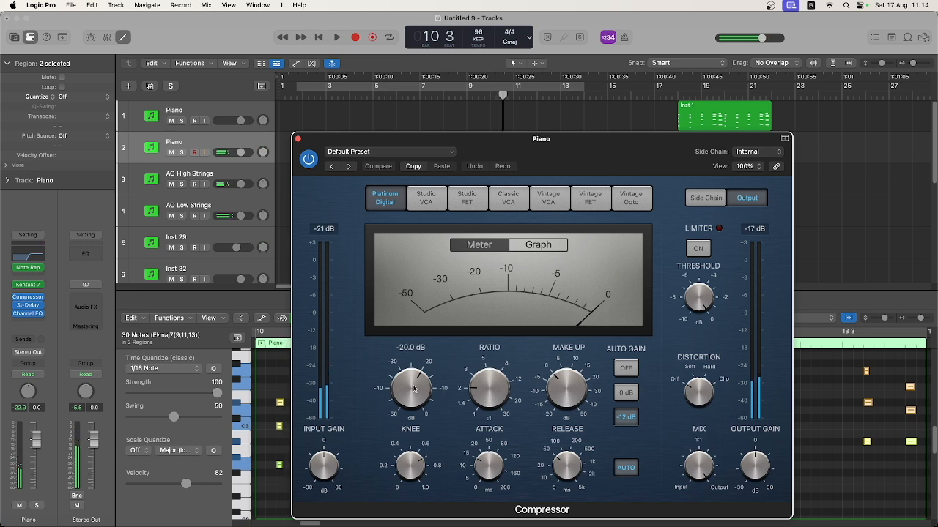
Set the Compressor's threshold to -37.0 dB, raise its ratio to about 3.9:1, and set make up to 2.0 dB during playback
{"action": "key", "text": "space"}
{"action": "mouse_move", "coordinate": [491, 371]}
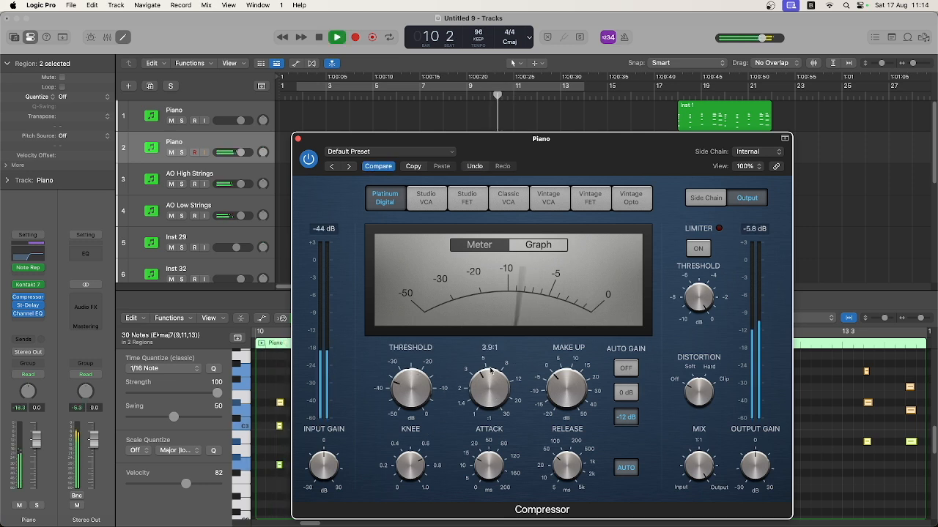
{"action": "mouse_move", "coordinate": [564, 381]}
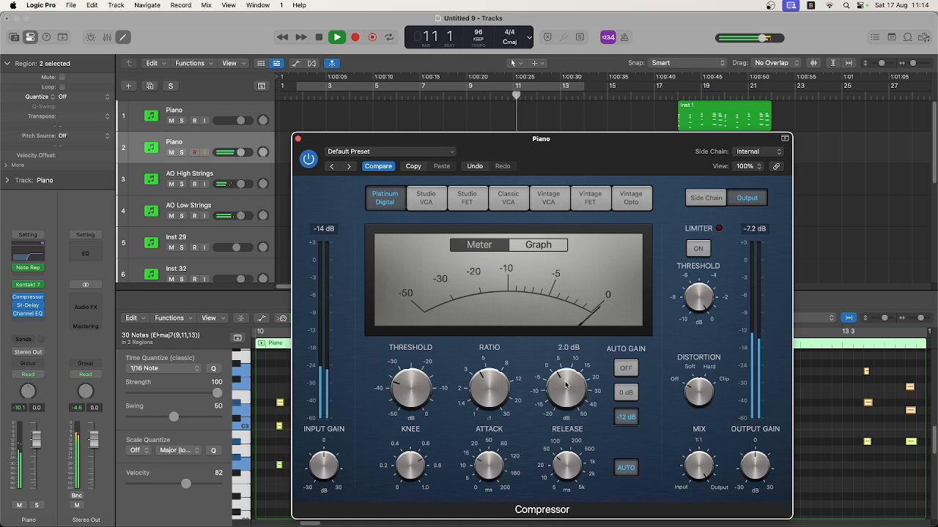
{"action": "mouse_move", "coordinate": [414, 388]}
{"action": "left_click_drag", "start_coordinate": [414, 389], "coordinate": [416, 397]}
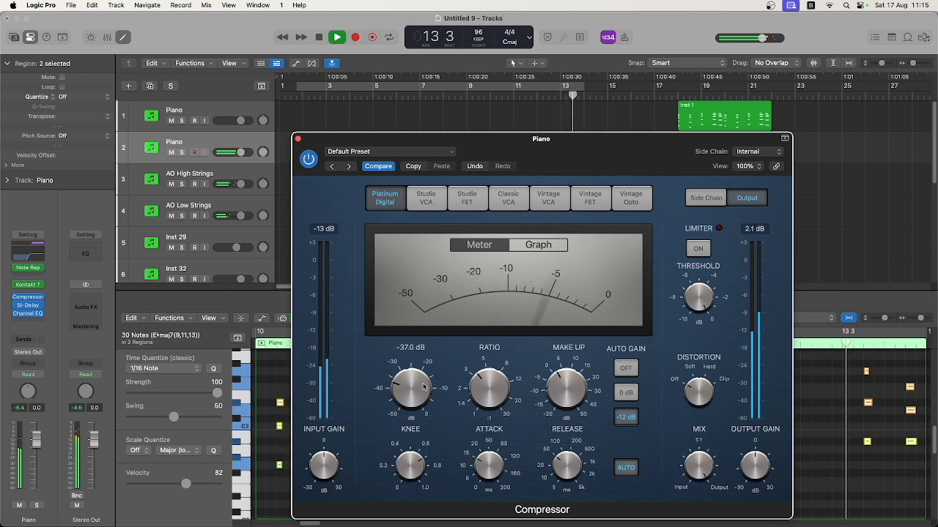
Adjust the Compressor's attack, set its release to 32 ms and ratio to 4.2:1 while replaying the part, and close its window
{"action": "left_click_drag", "start_coordinate": [493, 477], "coordinate": [497, 491]}
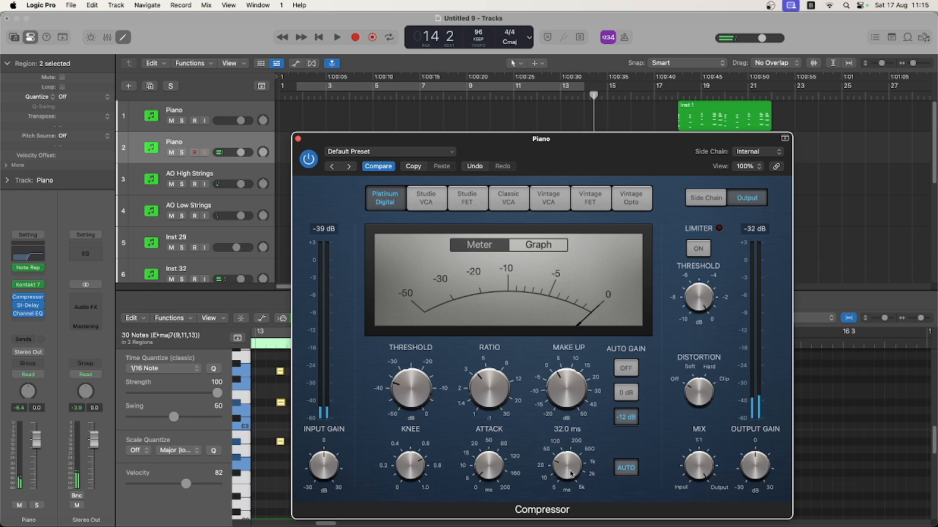
{"action": "key", "text": "space"}
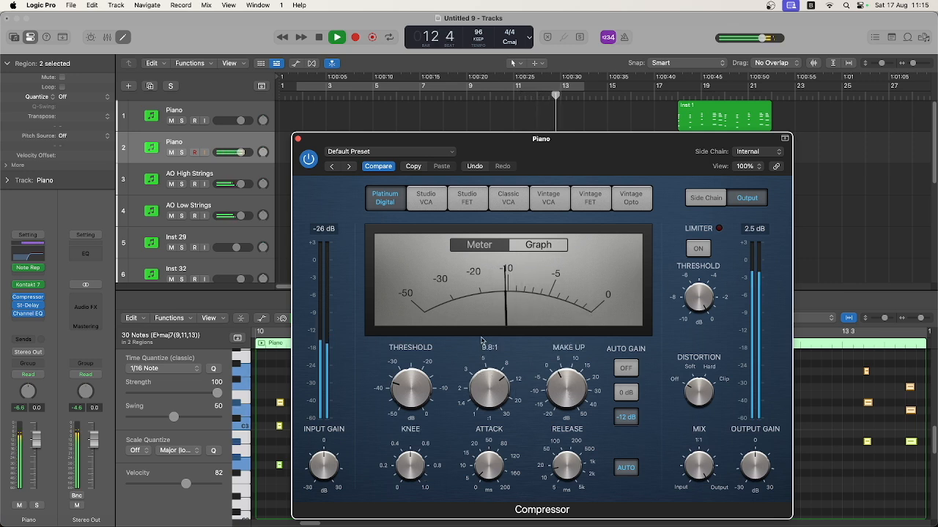
{"action": "left_click_drag", "start_coordinate": [483, 355], "coordinate": [475, 338]}
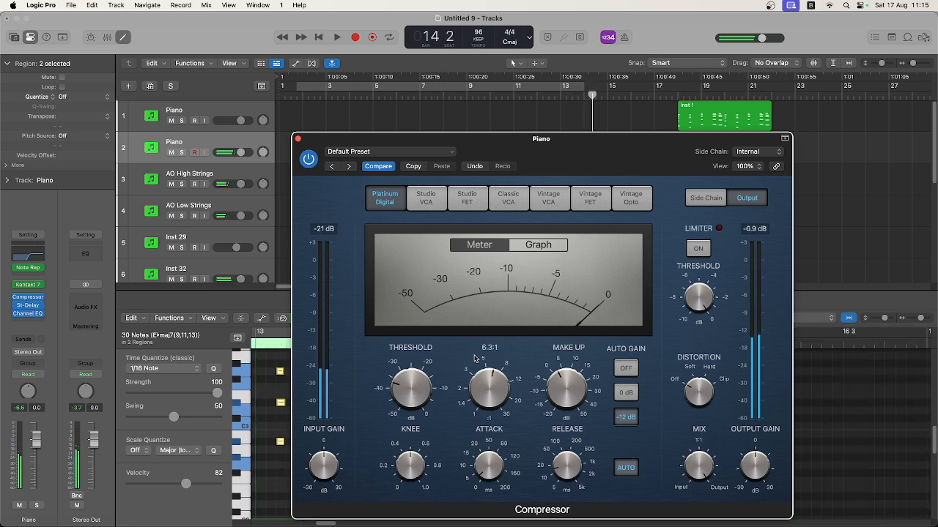
{"action": "key", "text": "space"}
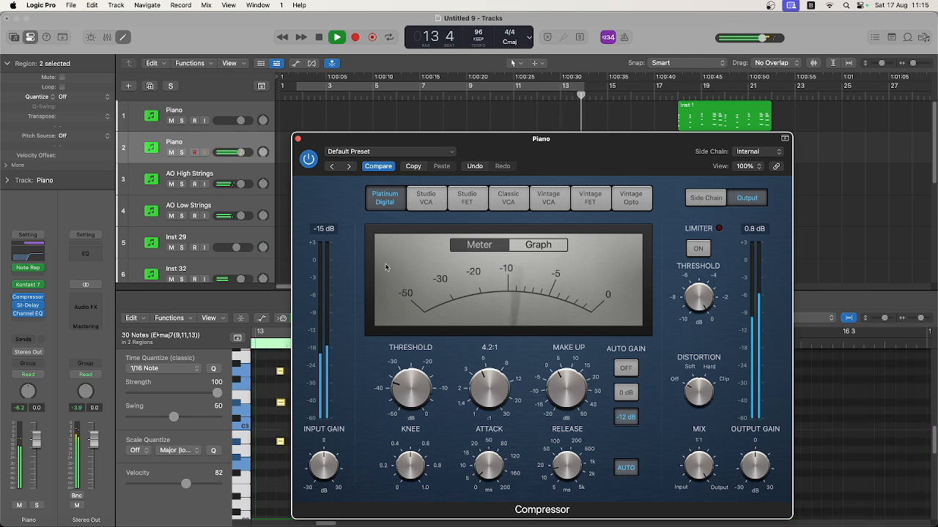
{"action": "left_click", "coordinate": [298, 140]}
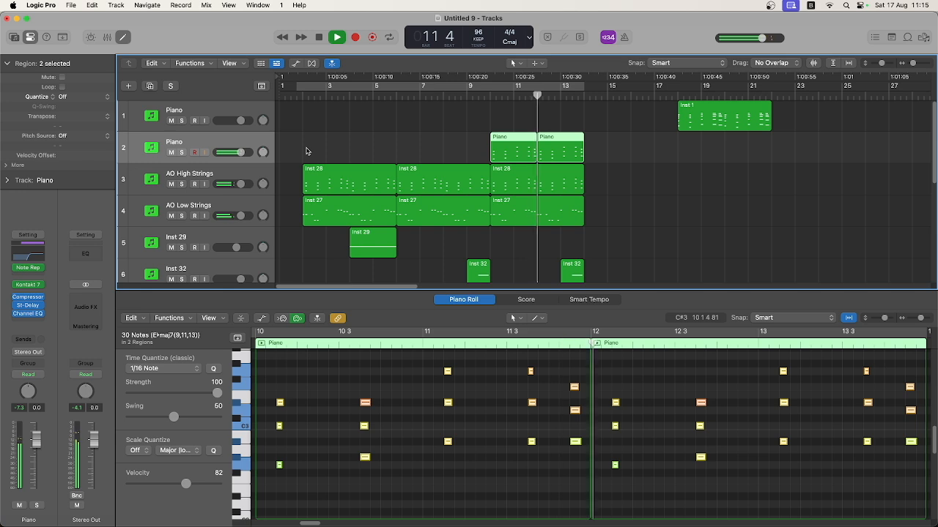
{"action": "key", "text": "space"}
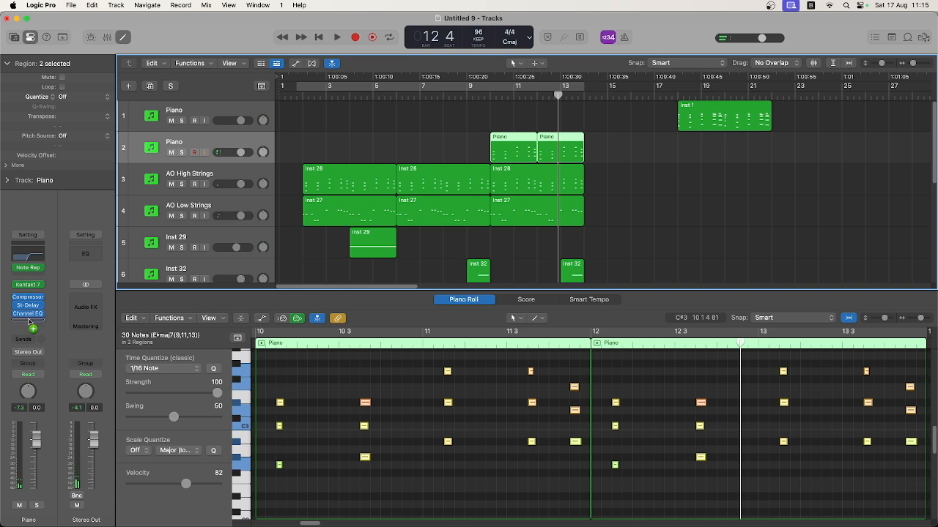
Insert a second Compressor below the Channel EQ on the second Piano track and start playback
{"action": "left_click_drag", "start_coordinate": [30, 321], "coordinate": [30, 322]}
{"action": "left_click", "coordinate": [30, 316]}
{"action": "key", "text": "space"}
{"action": "left_click_drag", "start_coordinate": [493, 386], "coordinate": [499, 410]}
Raise the new Compressor's threshold, adjust its ratio, and set make up to 0.0 dB while replaying the section
{"action": "left_click_drag", "start_coordinate": [560, 378], "coordinate": [564, 379]}
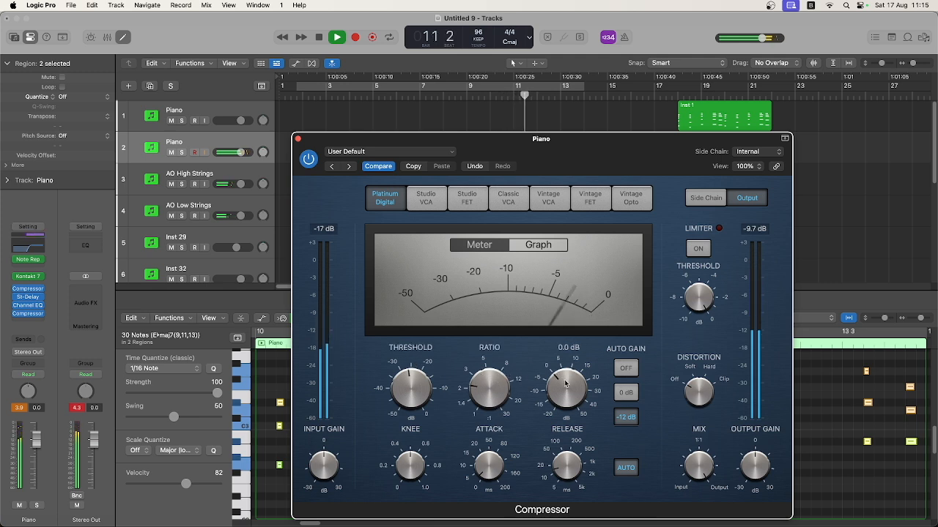
{"action": "left_click_drag", "start_coordinate": [412, 389], "coordinate": [413, 364]}
{"action": "left_click_drag", "start_coordinate": [492, 389], "coordinate": [492, 384]}
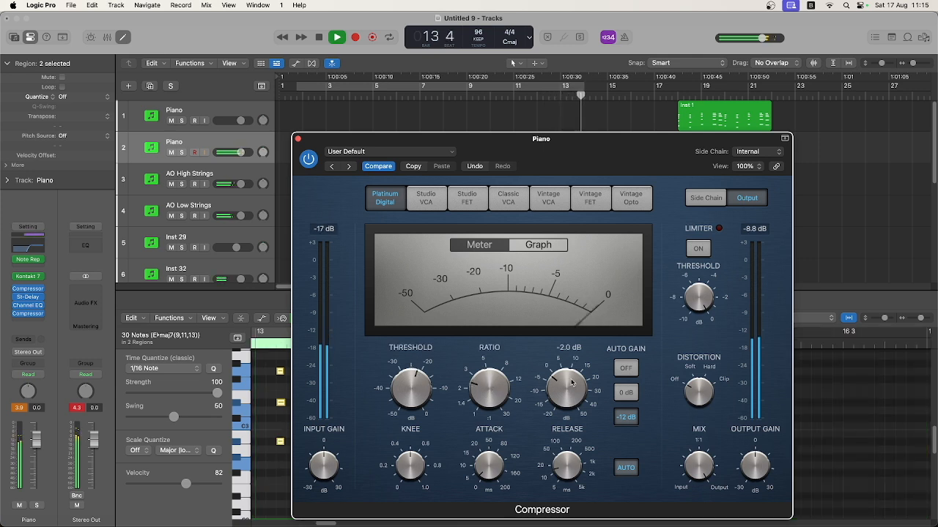
{"action": "key", "text": "space"}
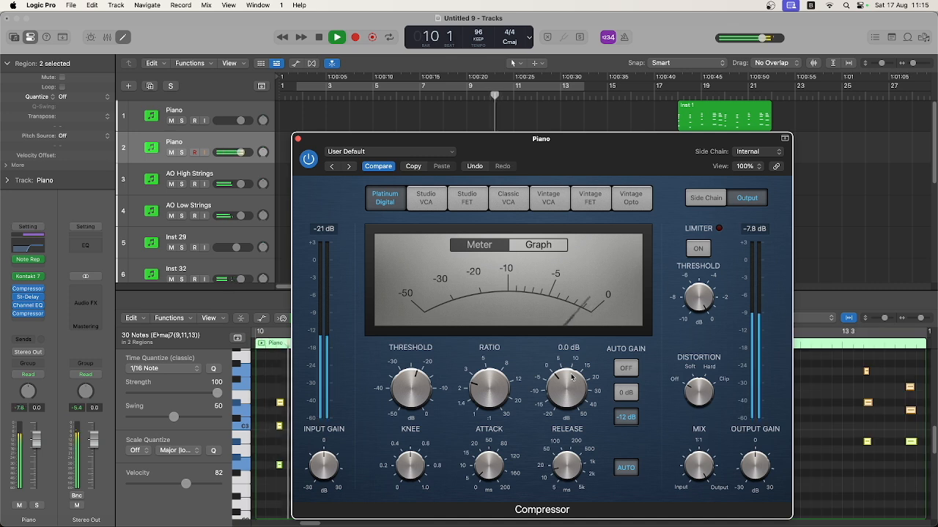
Bypass the Compressor below the Channel EQ, close its window, and audition the section without it
{"action": "left_click", "coordinate": [17, 315]}
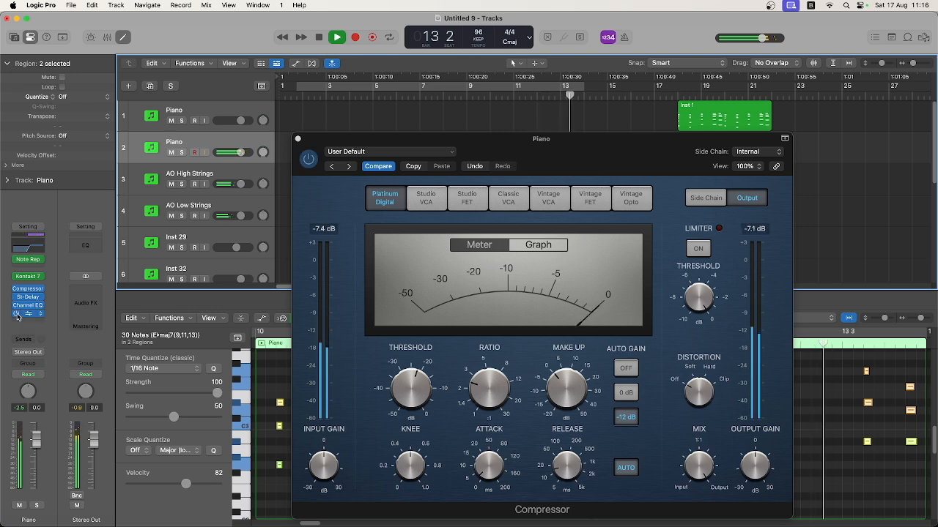
{"action": "left_click", "coordinate": [298, 140]}
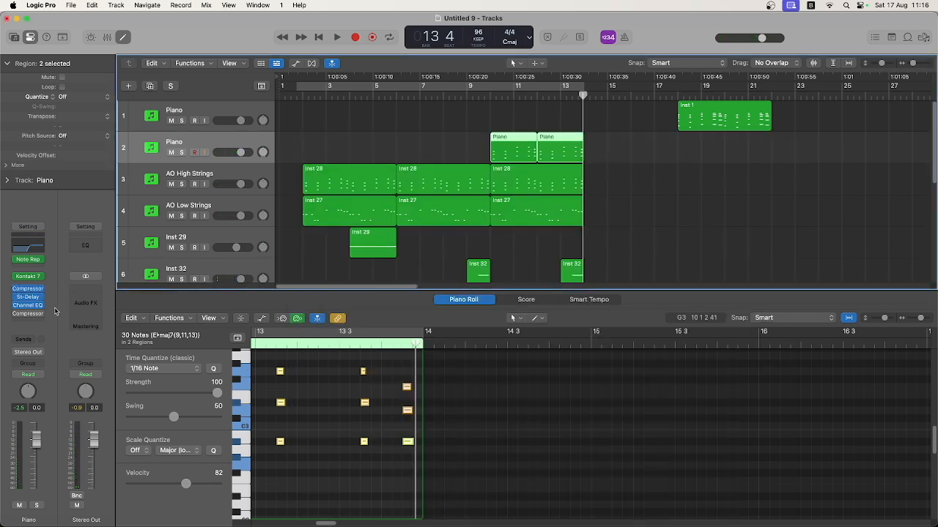
{"action": "key", "text": "shift+space"}
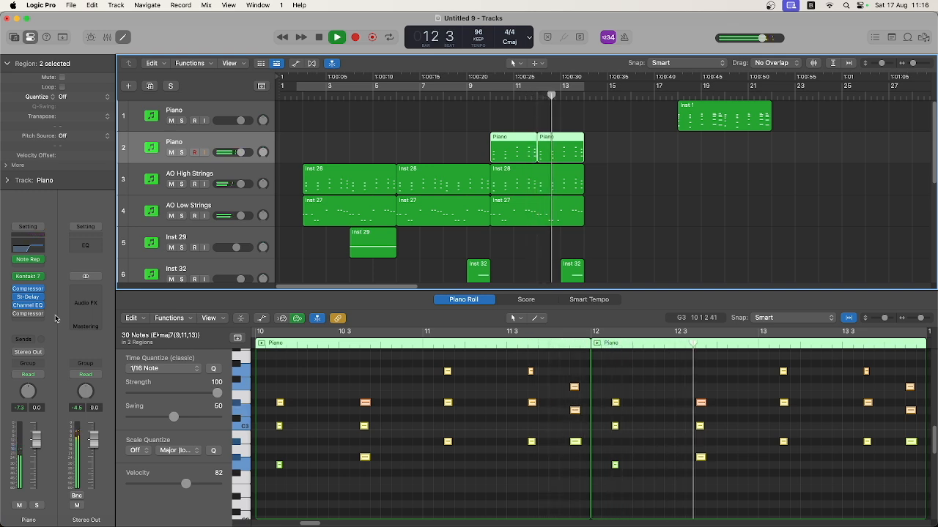
Lower the second Piano track's volume to -5.0 dB during playback and stop
{"action": "left_click_drag", "start_coordinate": [240, 152], "coordinate": [234, 151]}
{"action": "right_click", "coordinate": [221, 153]}
{"action": "left_click", "coordinate": [329, 134]}
{"action": "key", "text": "space"}
Play the arrangement from just before bar 2 past bar 14, with no region selected and all tracks fitted in view
{"action": "left_click", "coordinate": [297, 94]}
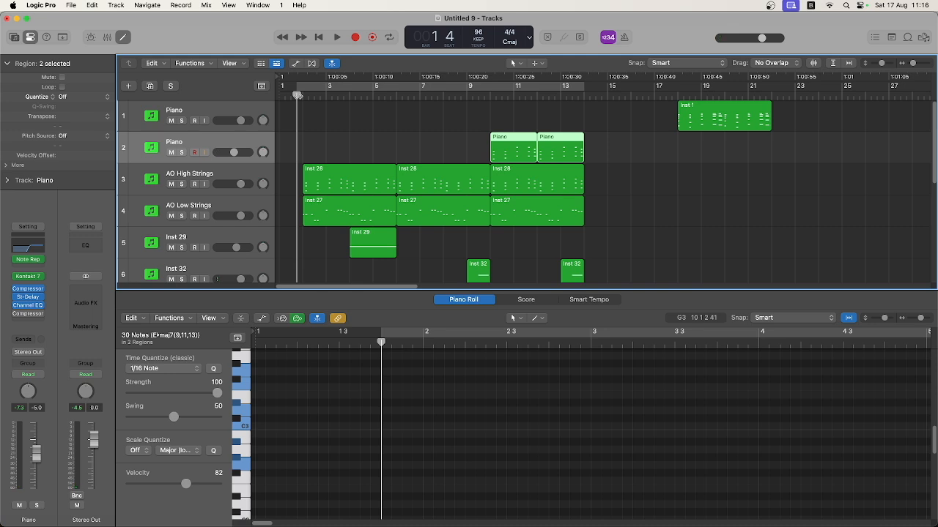
{"action": "key", "text": "space"}
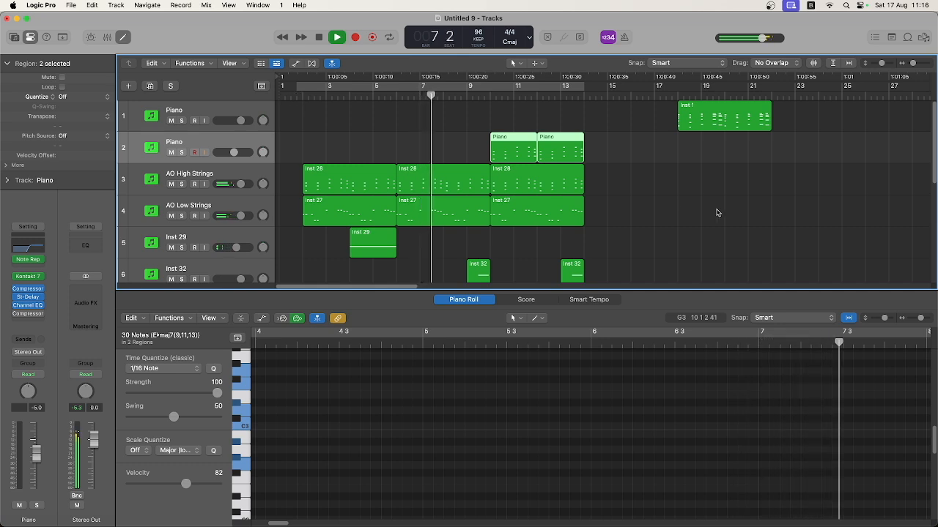
{"action": "left_click", "coordinate": [661, 205]}
{"action": "key", "text": "z"}
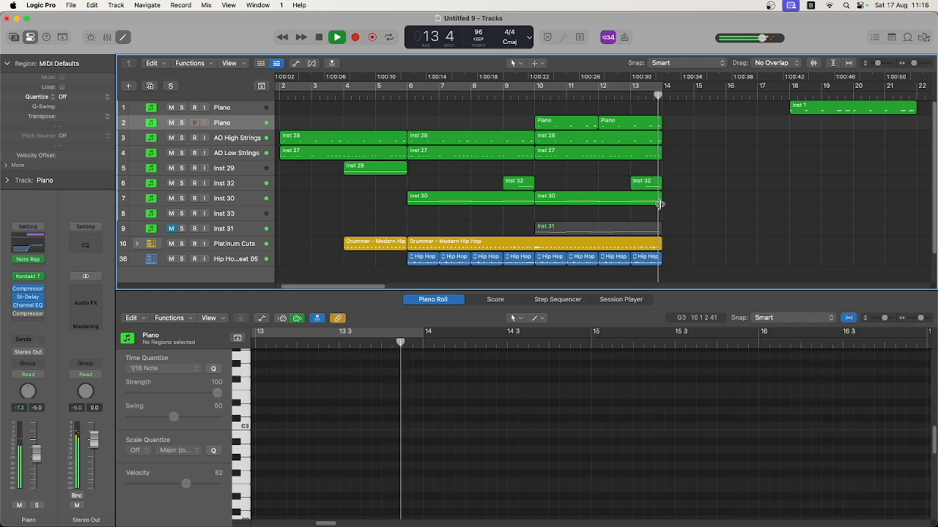
{"action": "key", "text": "space"}
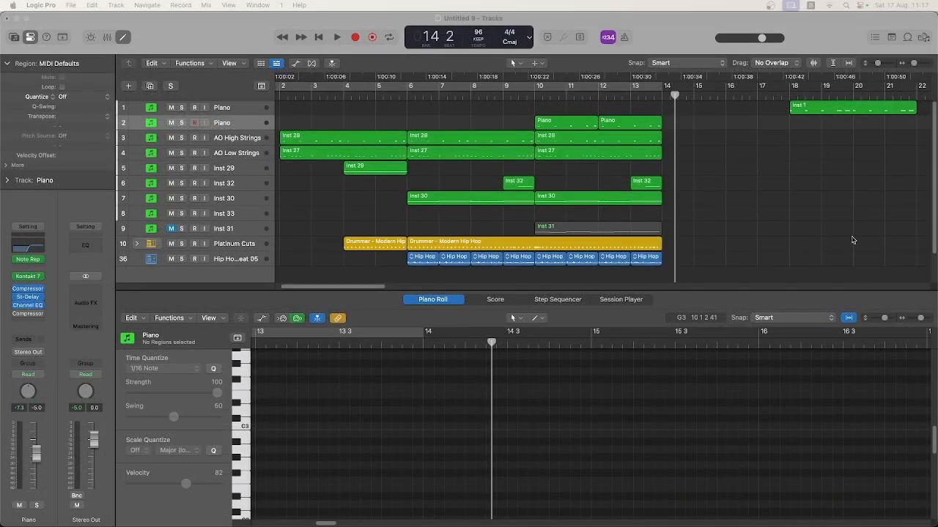
Replay the song from the start, reviewing the AO Low Strings, AO High Strings and Inst 30 regions in the Piano Roll
{"action": "key", "text": "Return"}
{"action": "key", "text": "space"}
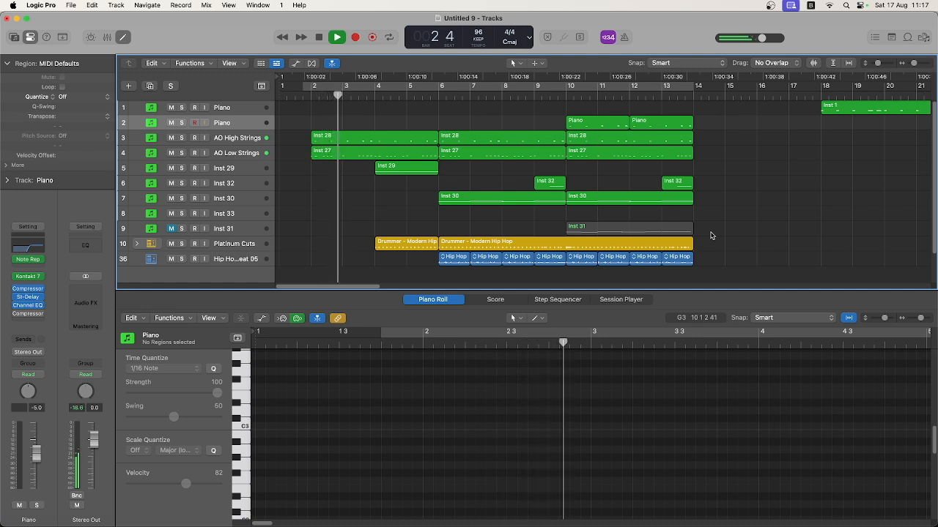
{"action": "left_click", "coordinate": [403, 157]}
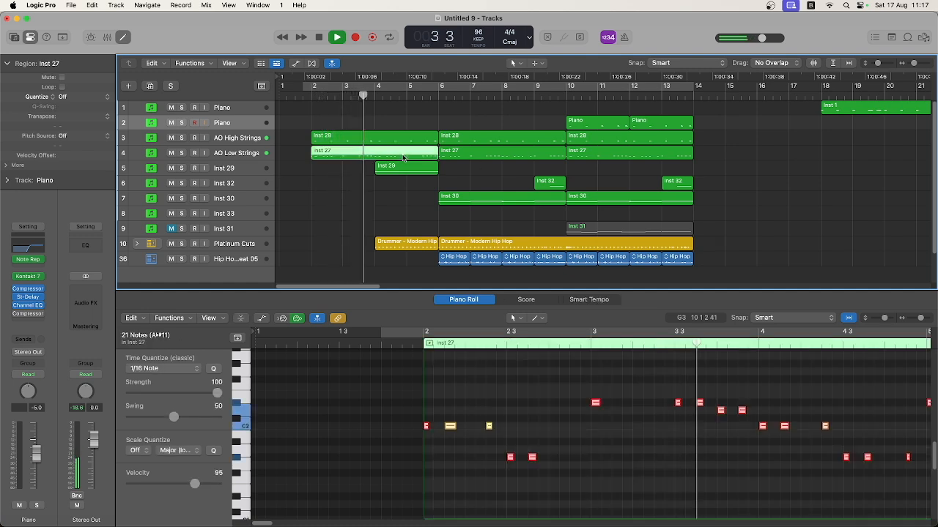
{"action": "left_click", "coordinate": [409, 139]}
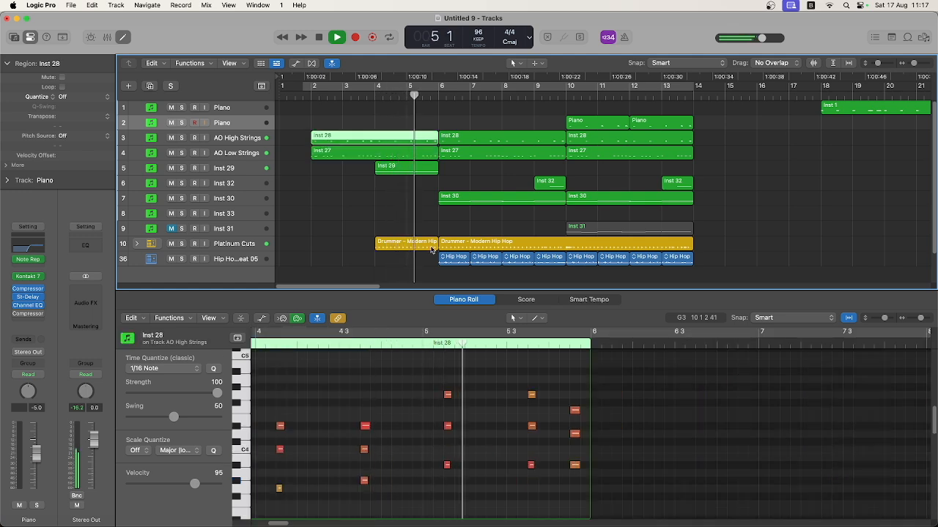
{"action": "left_click", "coordinate": [454, 197]}
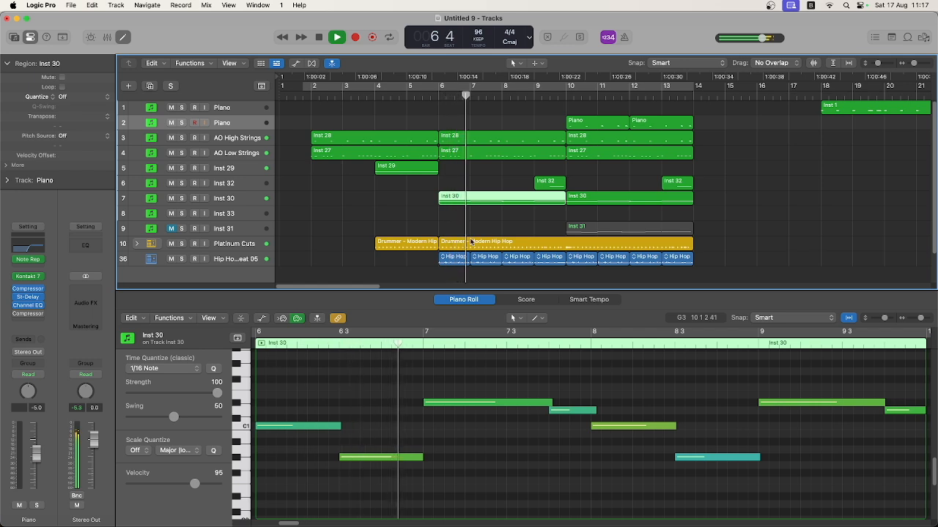
{"action": "left_click", "coordinate": [525, 153]}
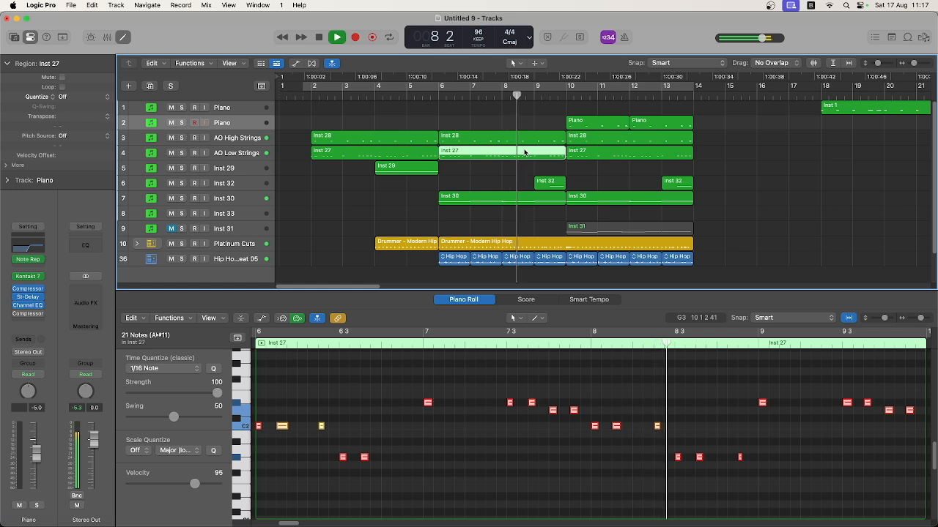
Review both Inst 32 regions and the first Piano region in the Piano Roll during playback, and clear the selection
{"action": "left_click", "coordinate": [548, 181]}
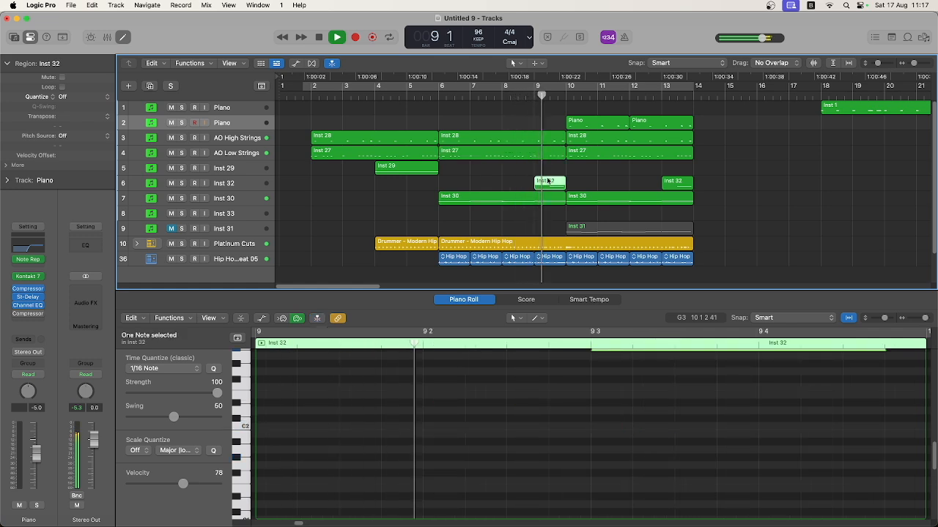
{"action": "scroll", "coordinate": [599, 386], "scroll_direction": "up", "scroll_amount": 2}
{"action": "scroll", "coordinate": [600, 386], "scroll_direction": "up", "scroll_amount": 3}
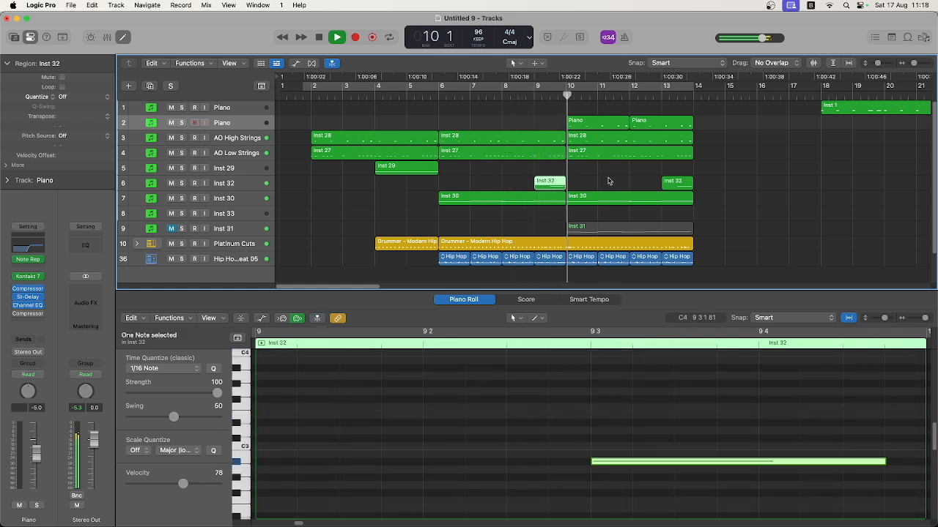
{"action": "left_click", "coordinate": [593, 121]}
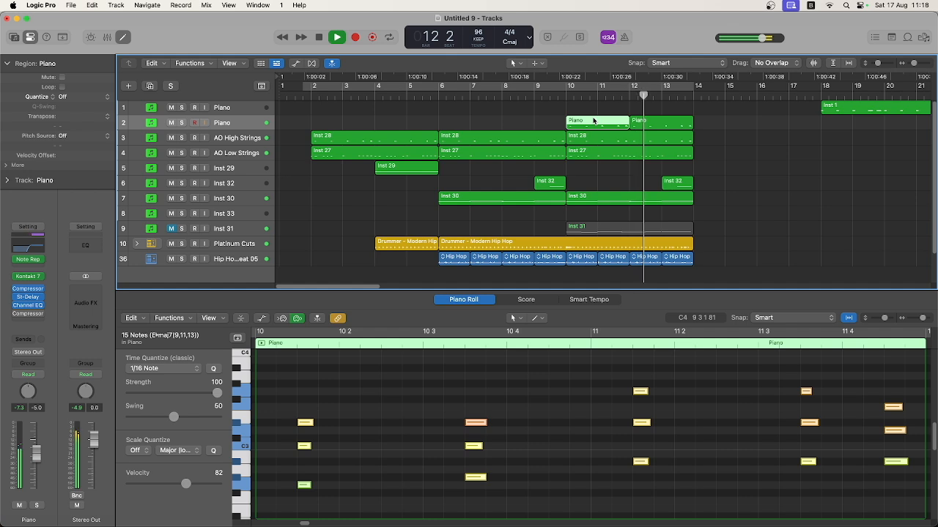
{"action": "left_click", "coordinate": [674, 182]}
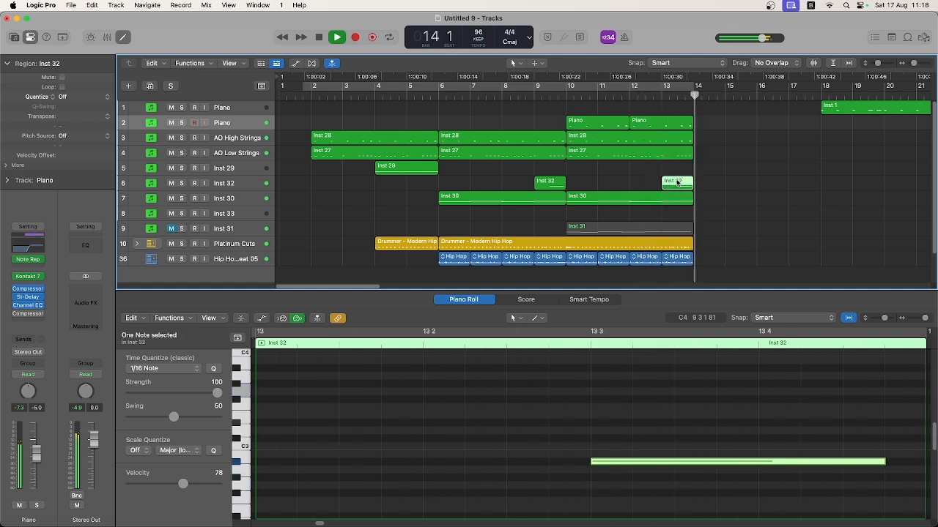
{"action": "left_click", "coordinate": [780, 216]}
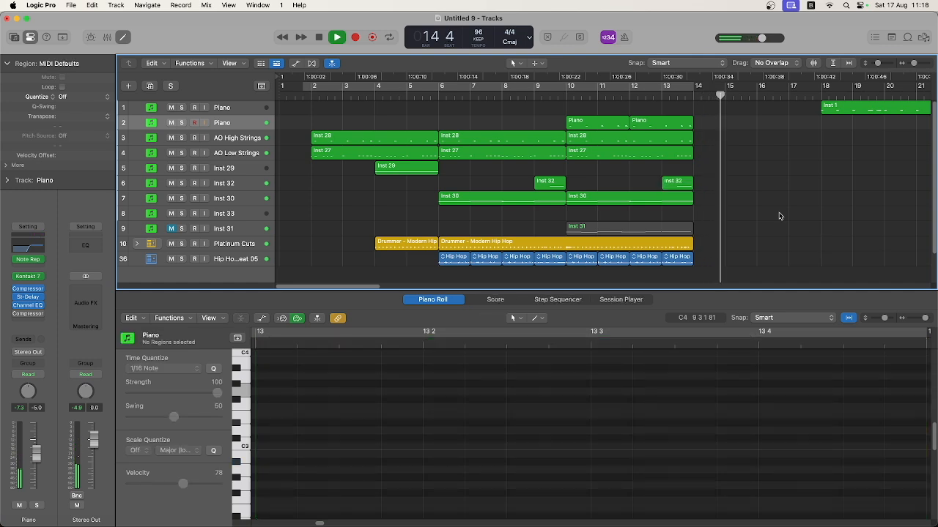